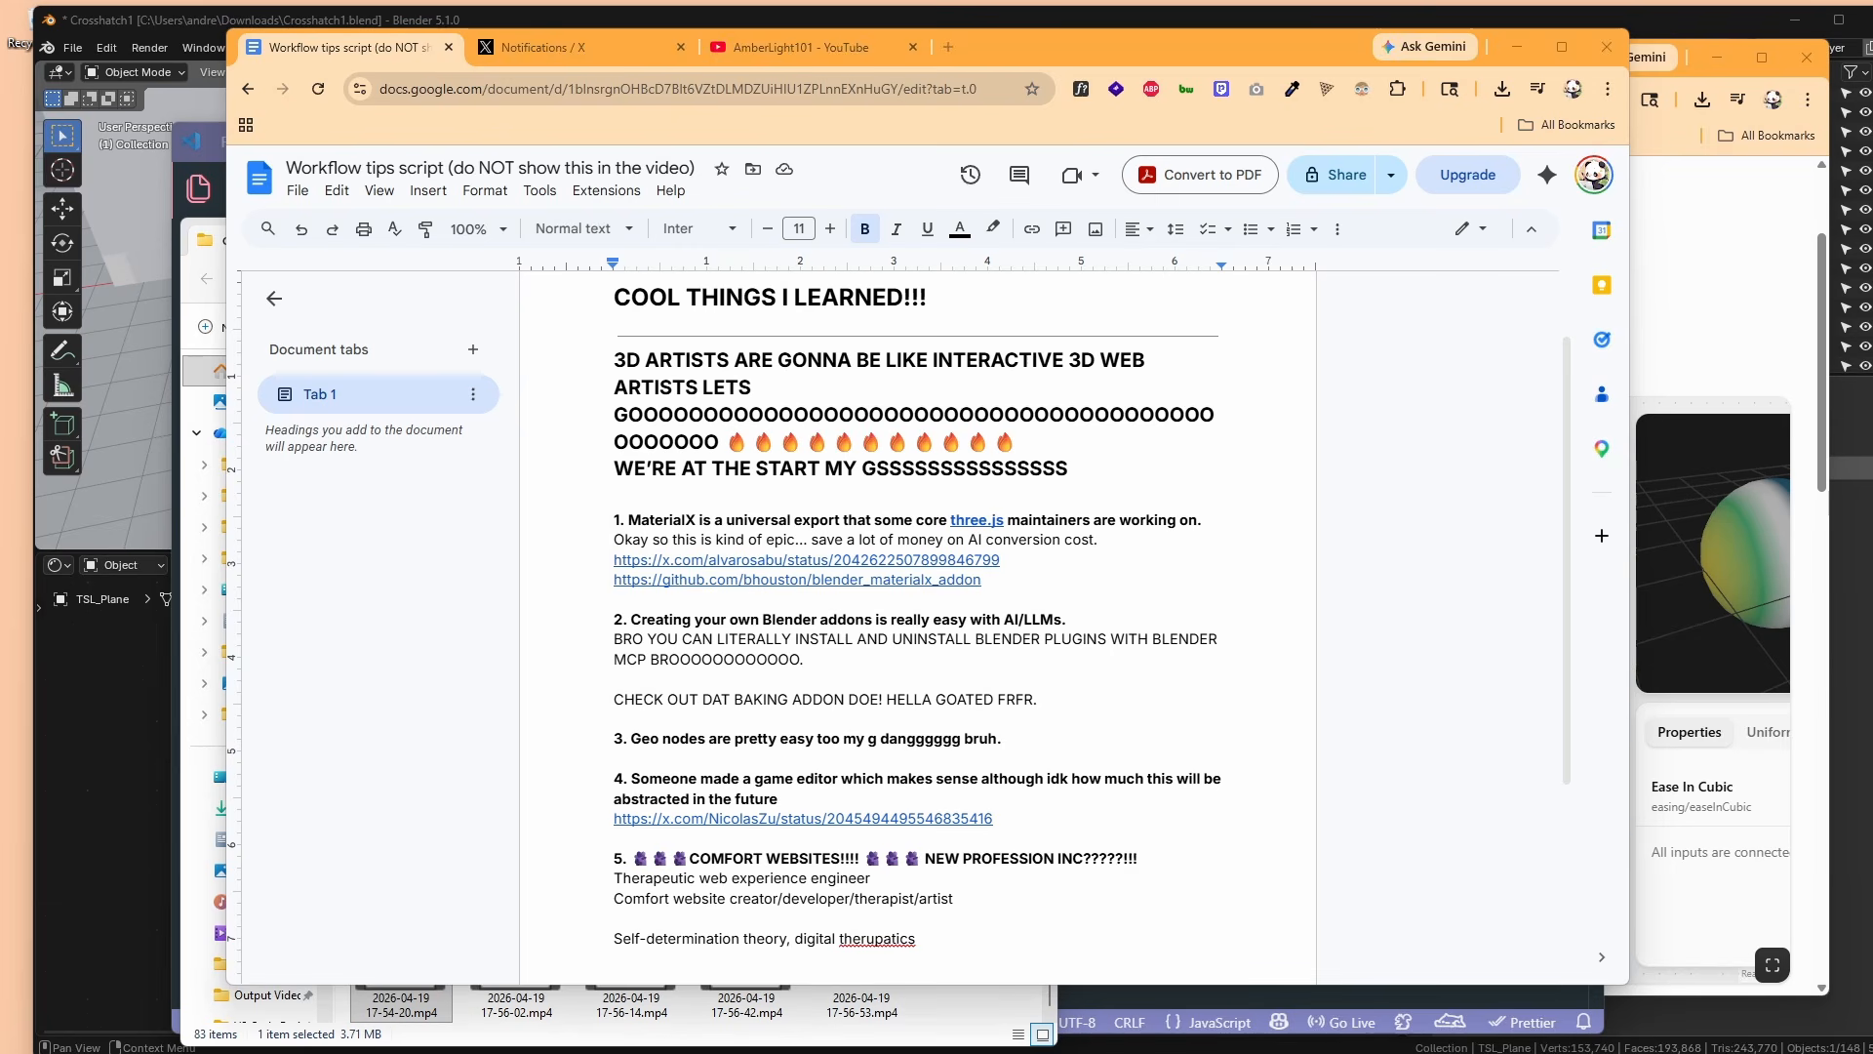
Review the workflow tips script, highlighting the opening 3D artists lines and the comfort websites section.
drag(1017, 444, 686, 365)
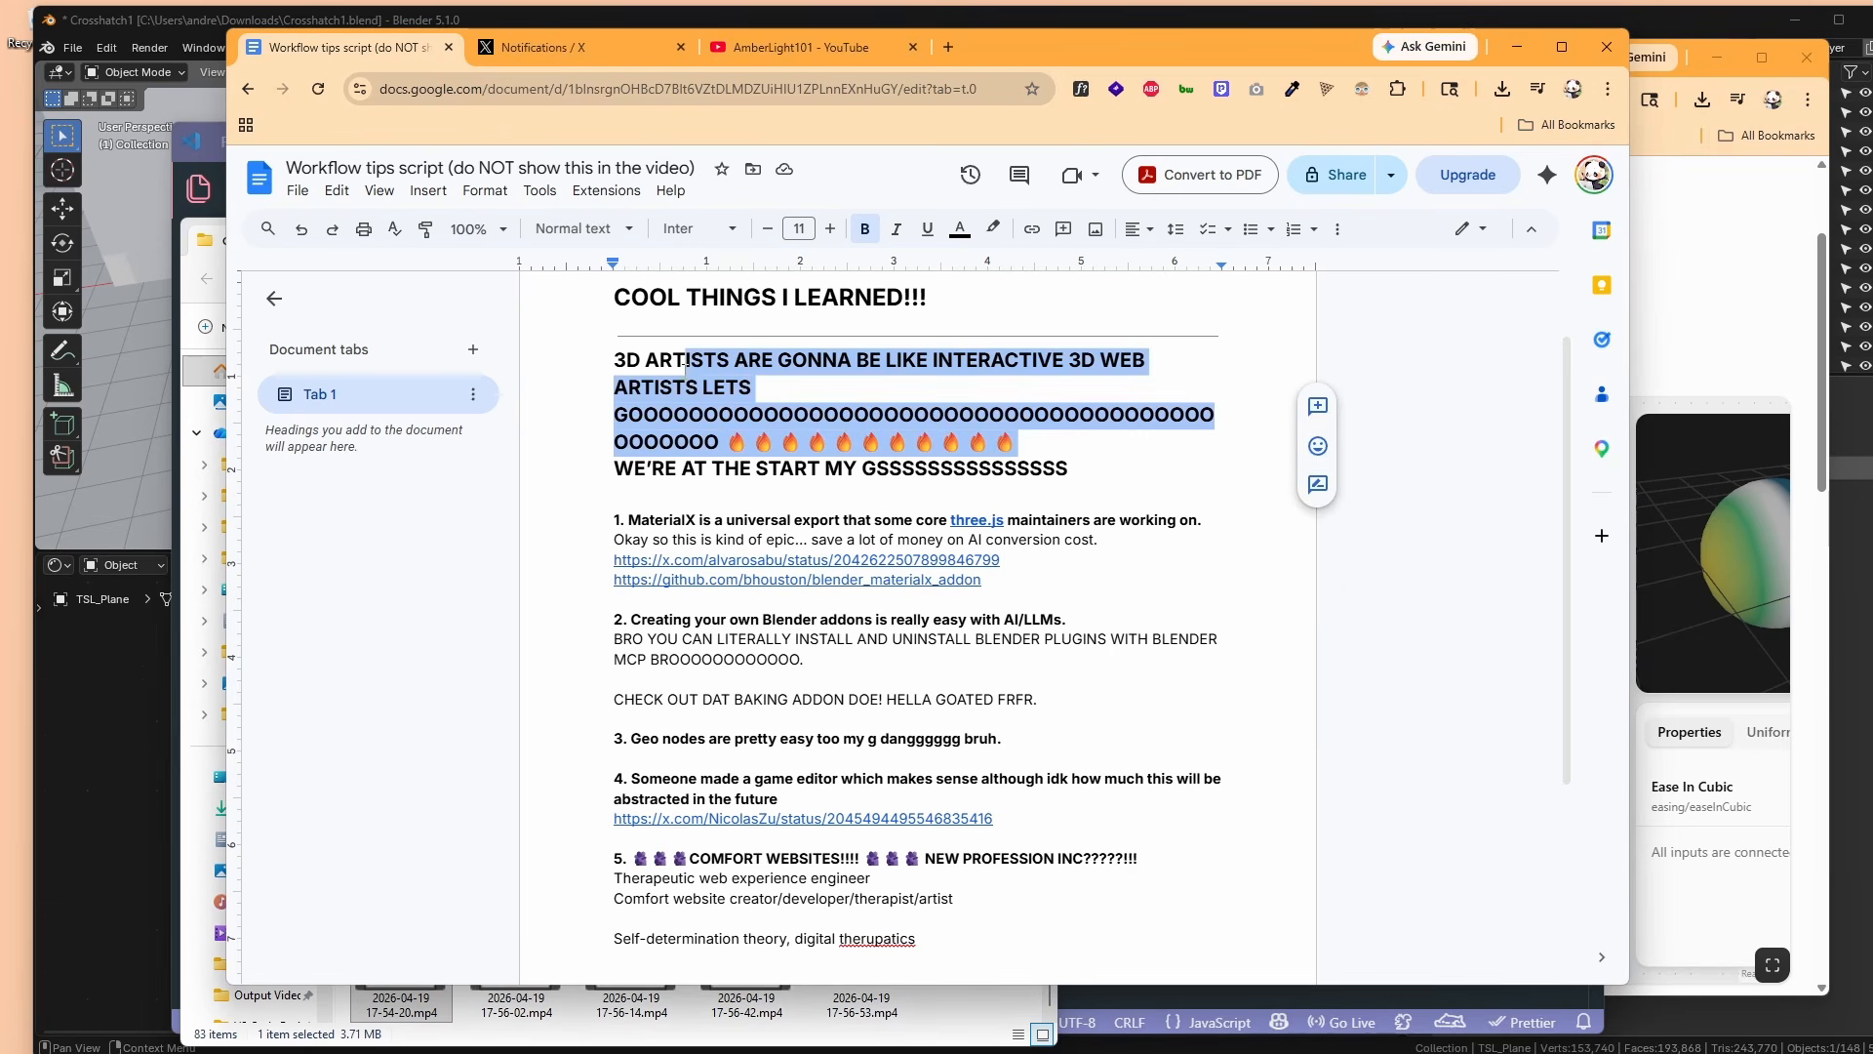
click(858, 391)
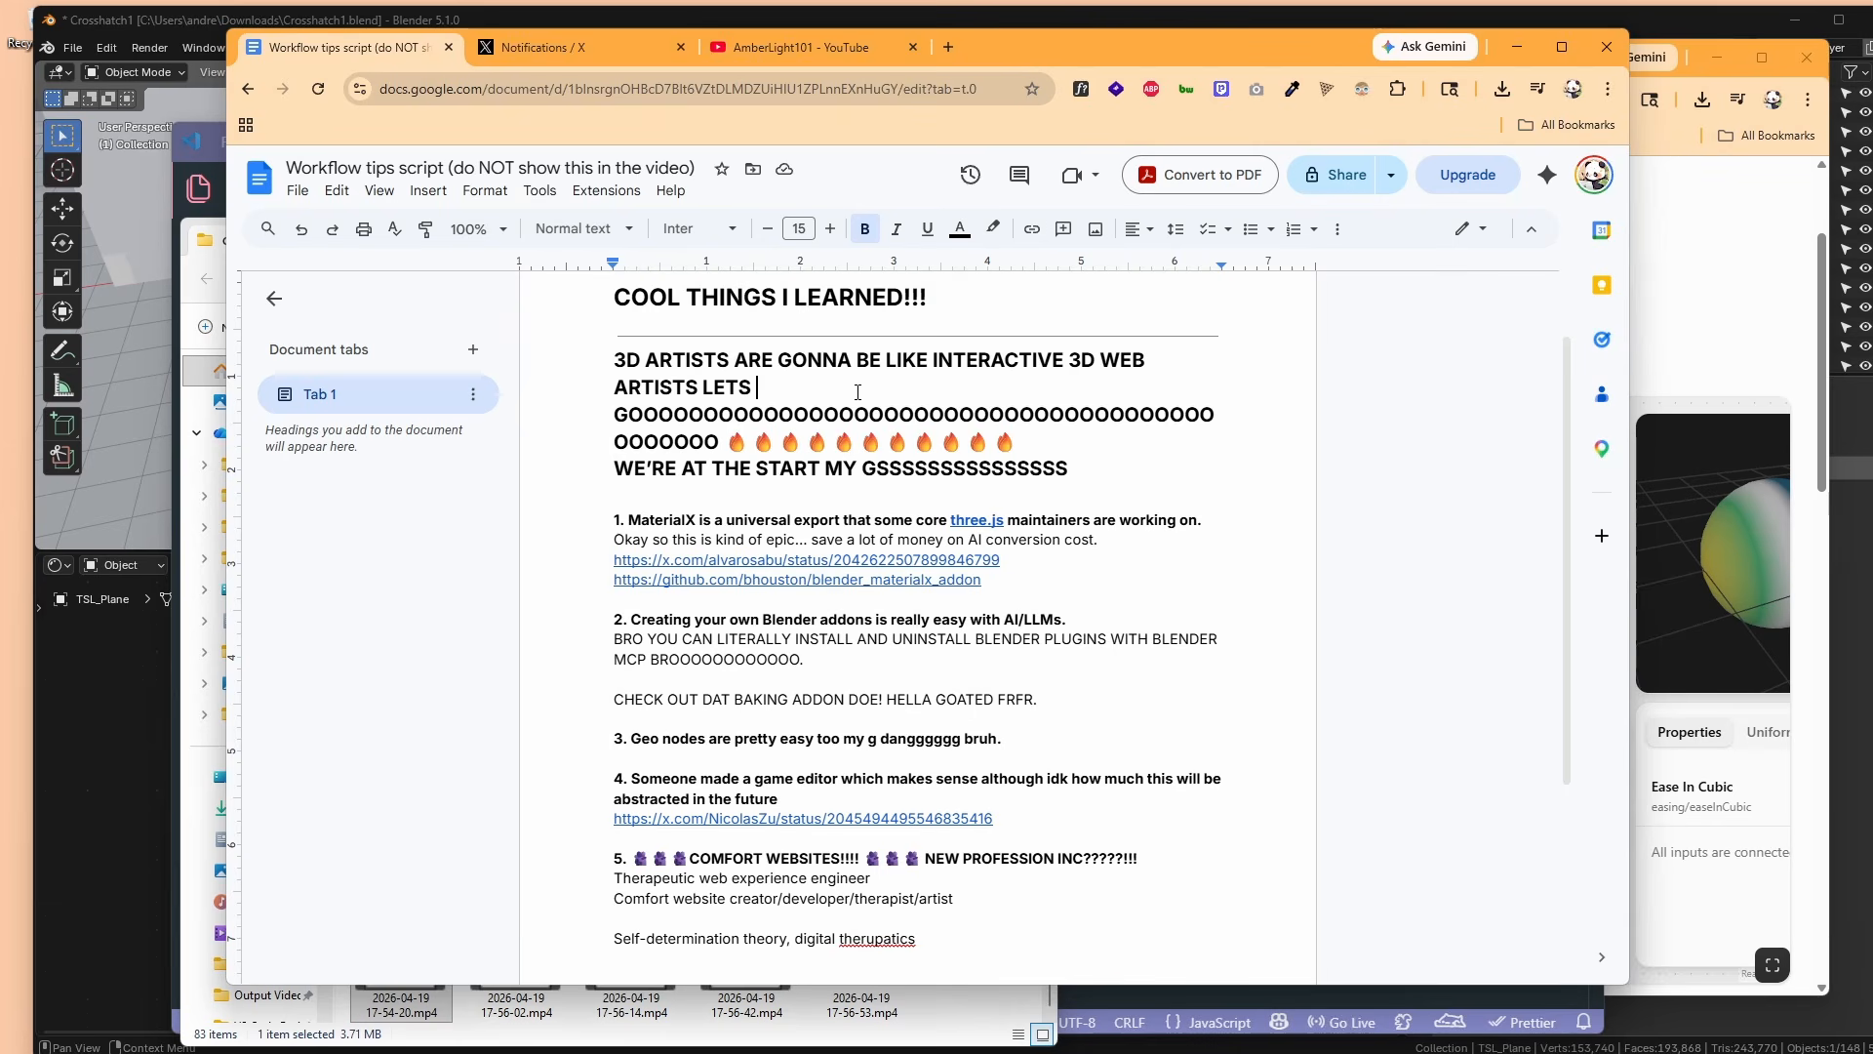
scroll(858, 392, down, 2)
drag(954, 704, 594, 666)
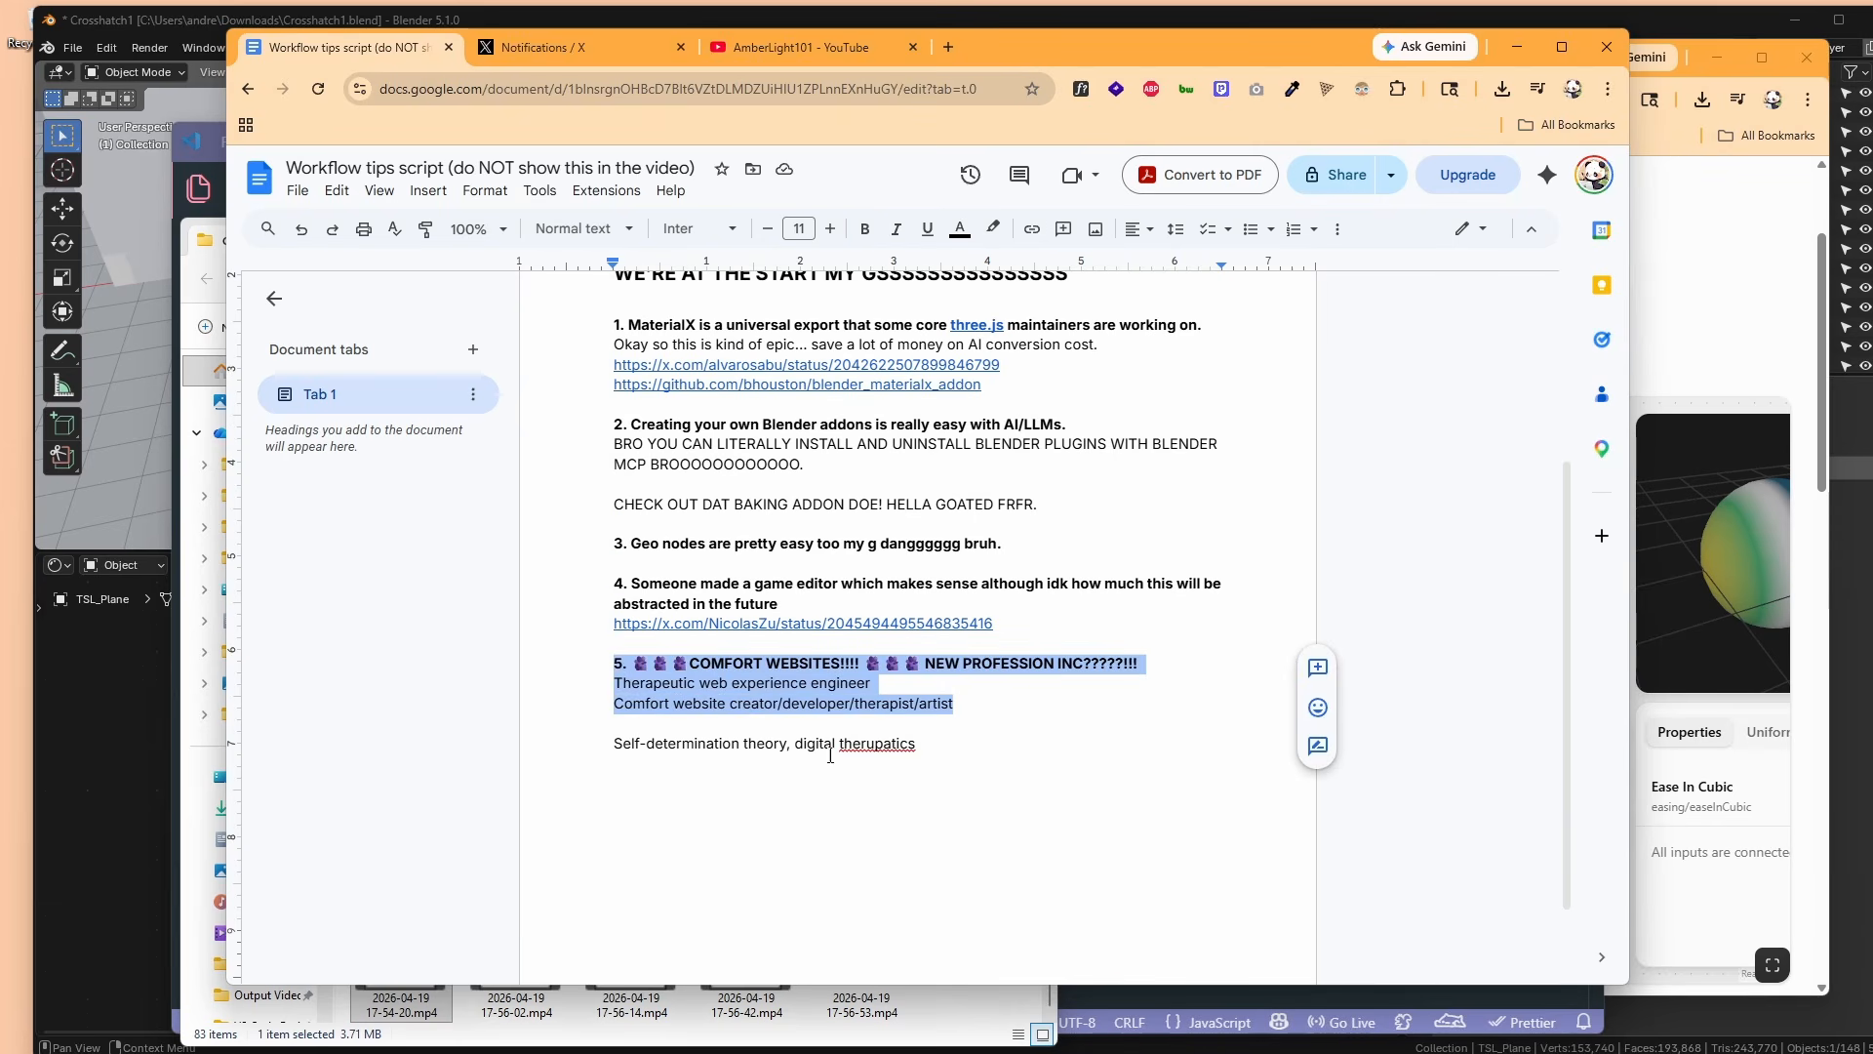
scroll(948, 900, up, 2)
click(951, 899)
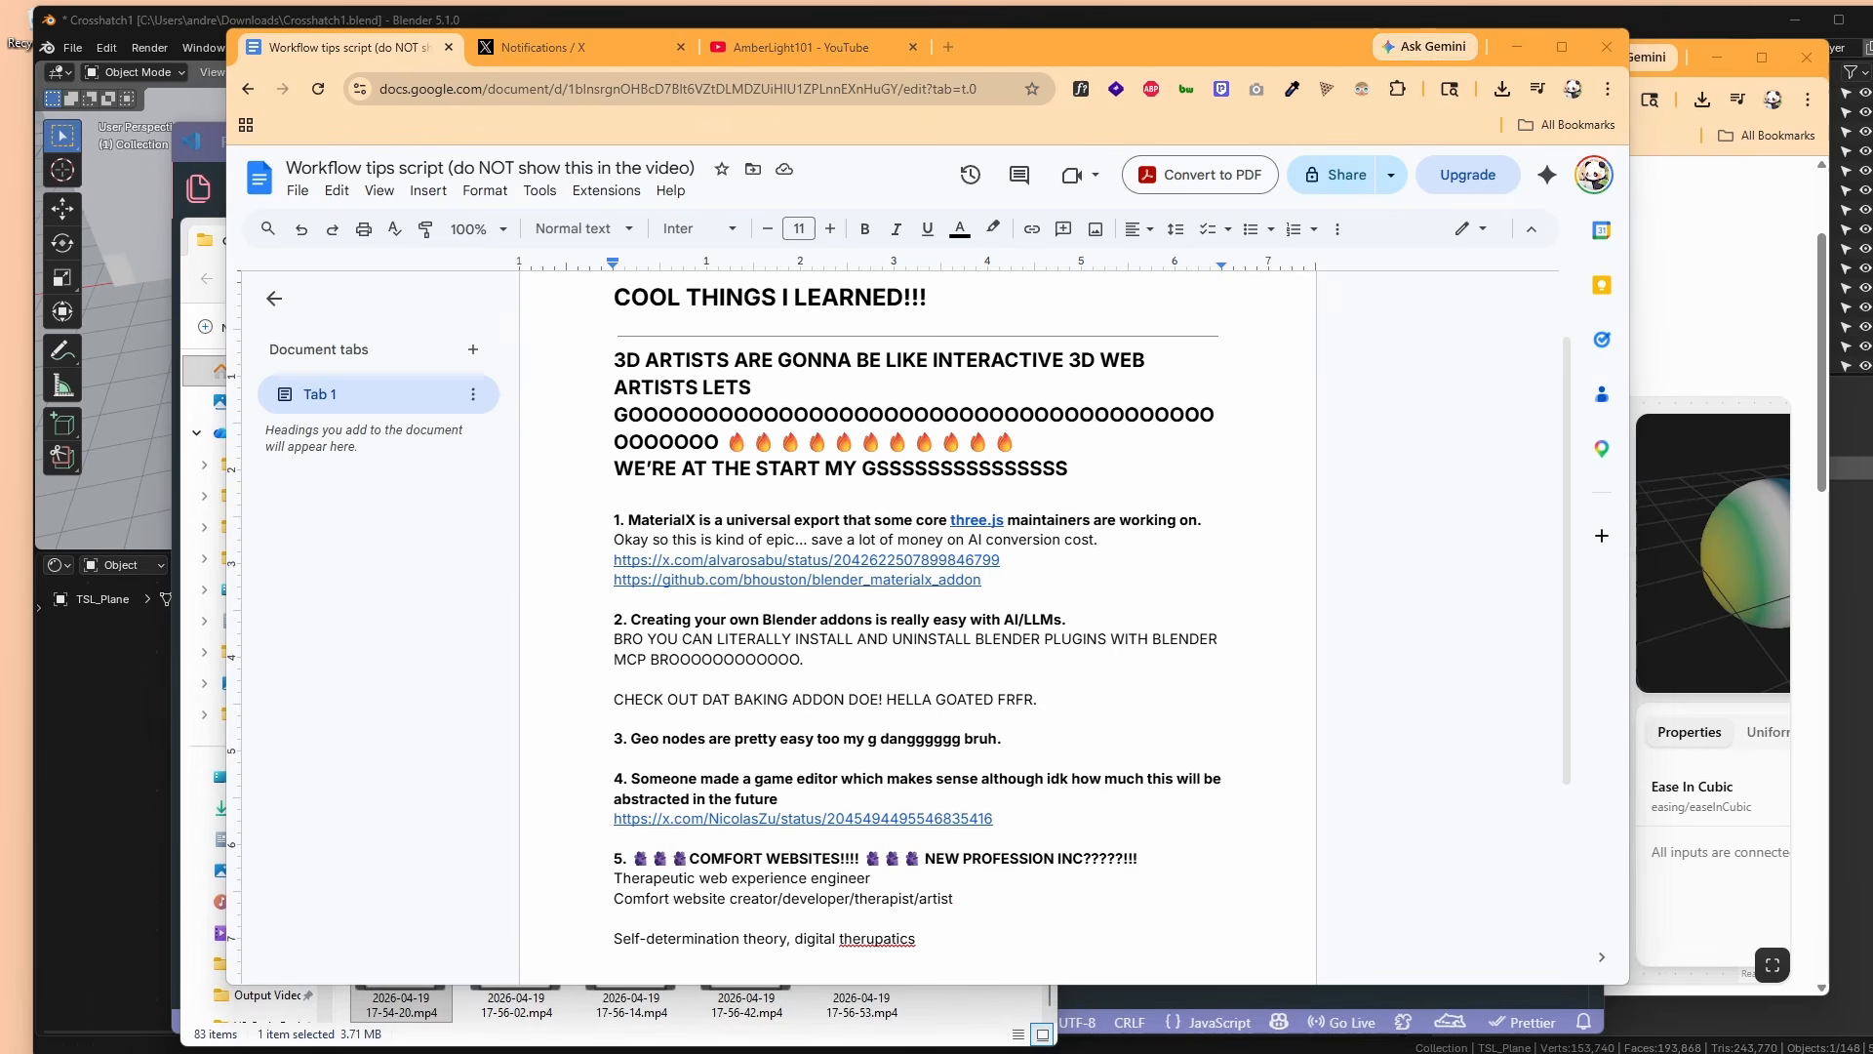
View the 3D-asset-prep-tools repository on GitHub, followed by the blender-mcp repository.
key(alt+Tab)
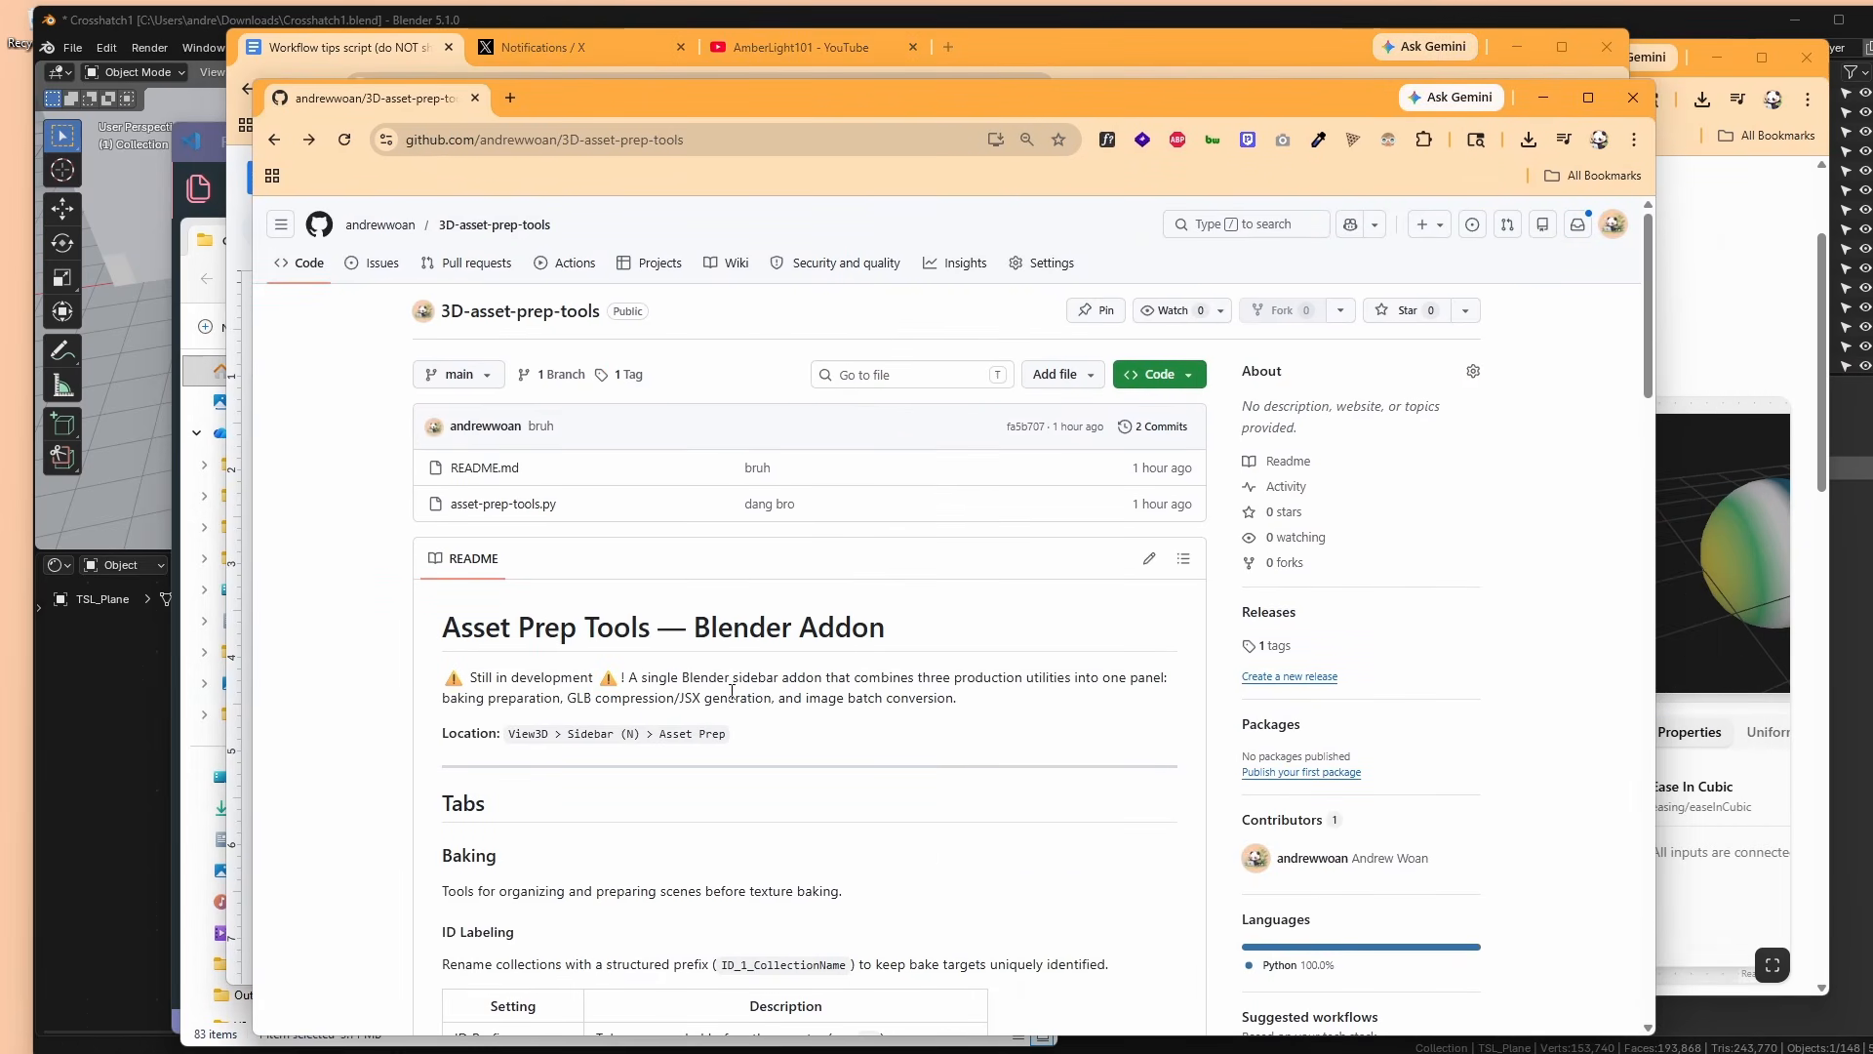
key(alt+Tab)
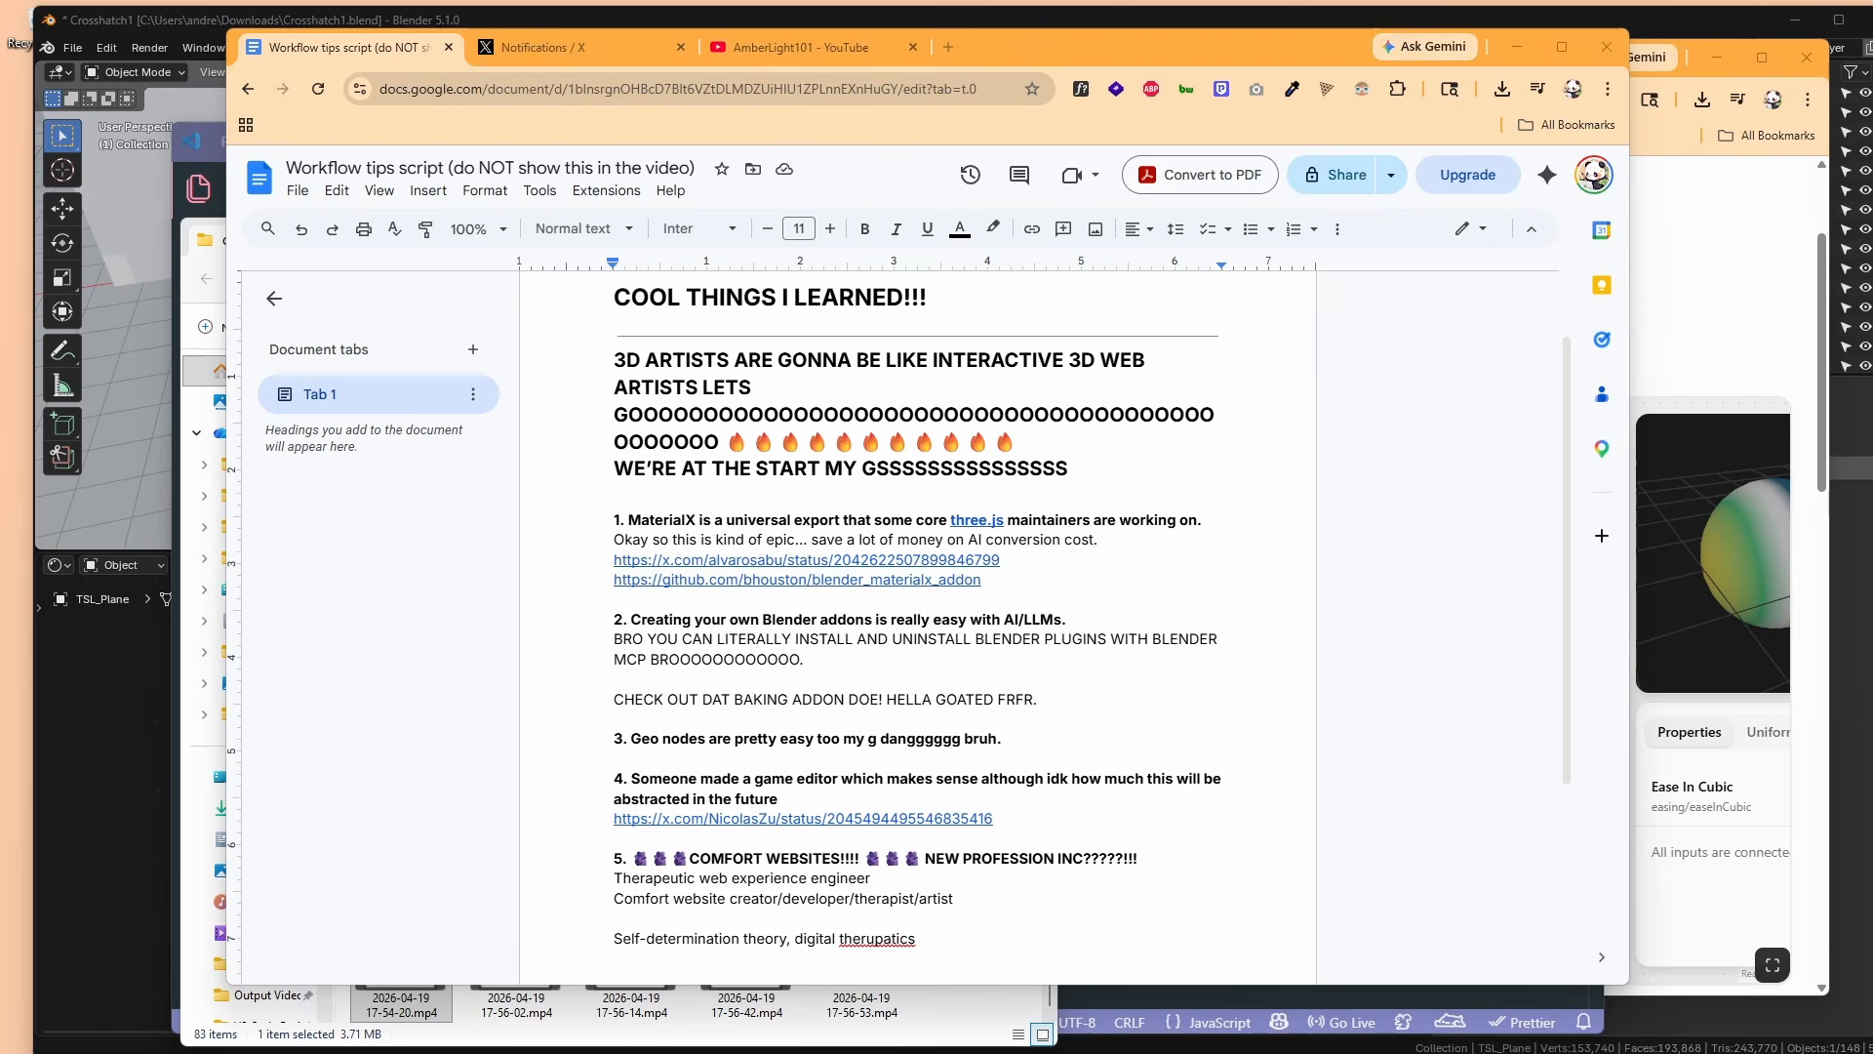
key(alt+Tab)
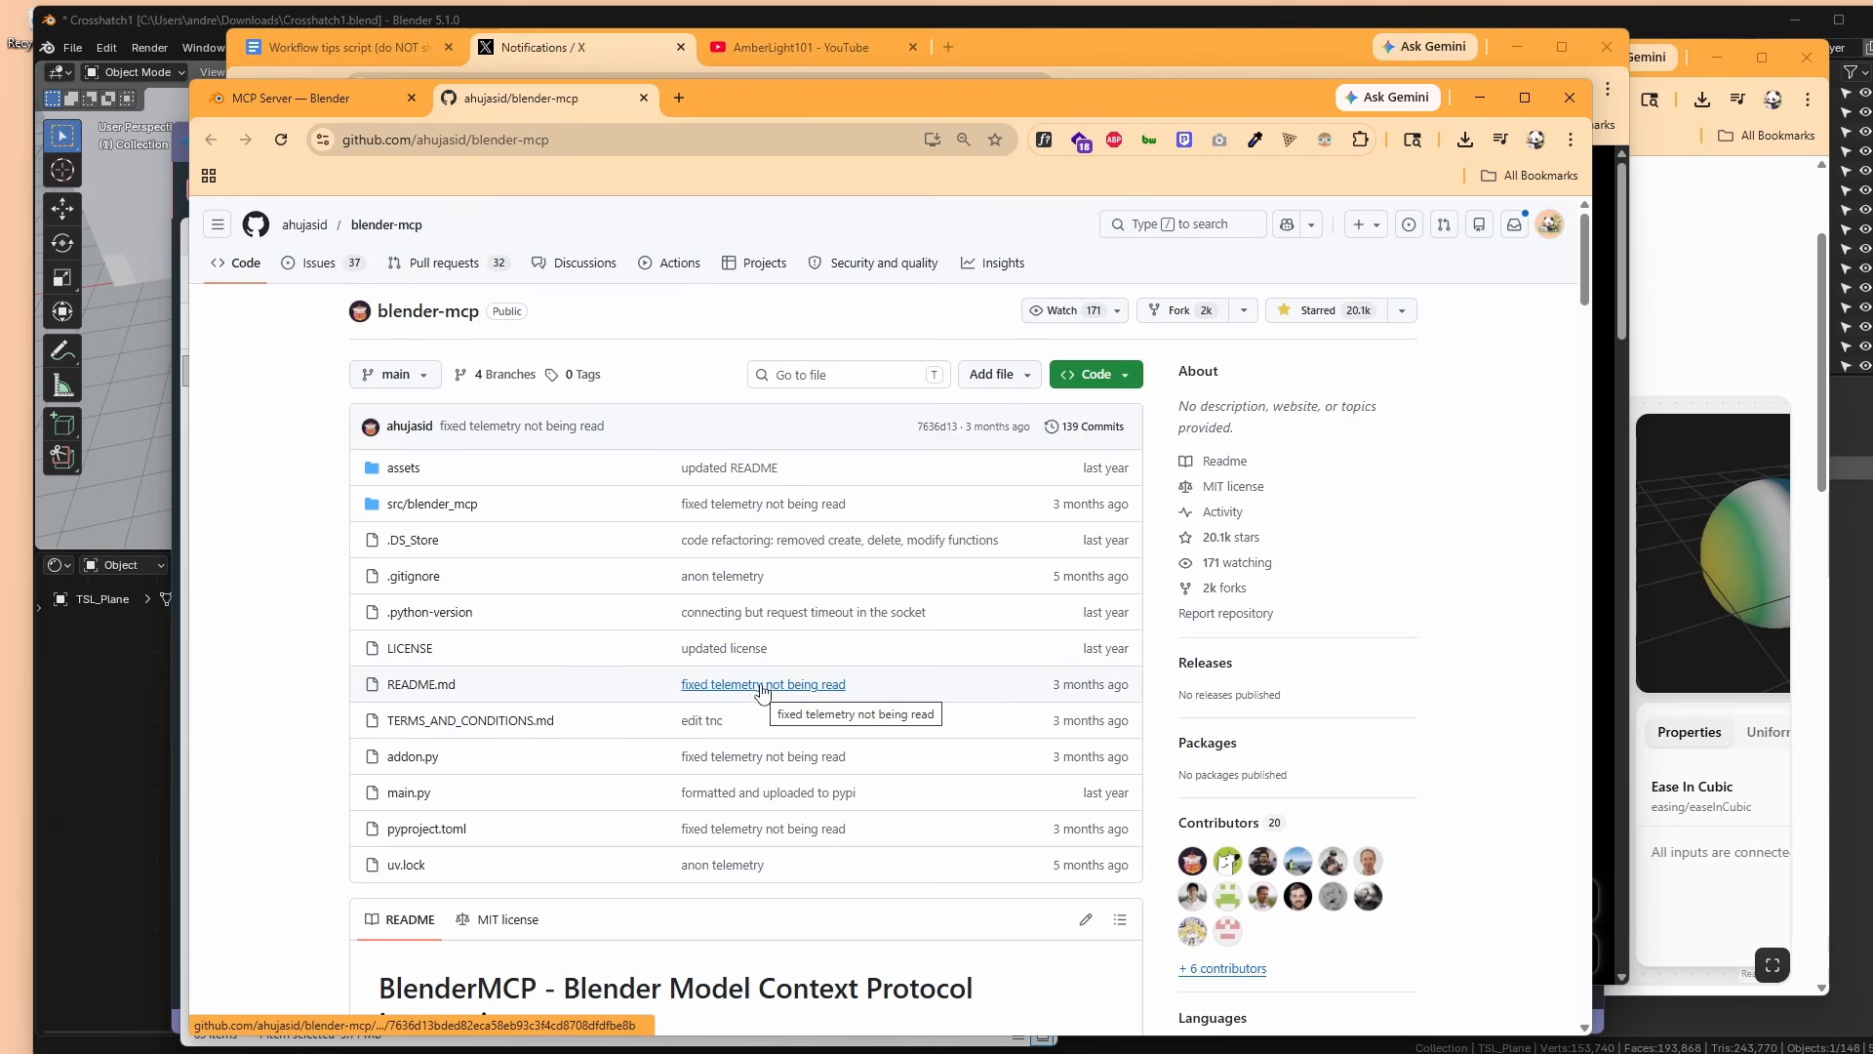
Examine Blender Lab's MCP Server page, highlighting the Blender 5.1 or newer requirement and looking through the installation and running sections.
key(ctrl+shift+Tab)
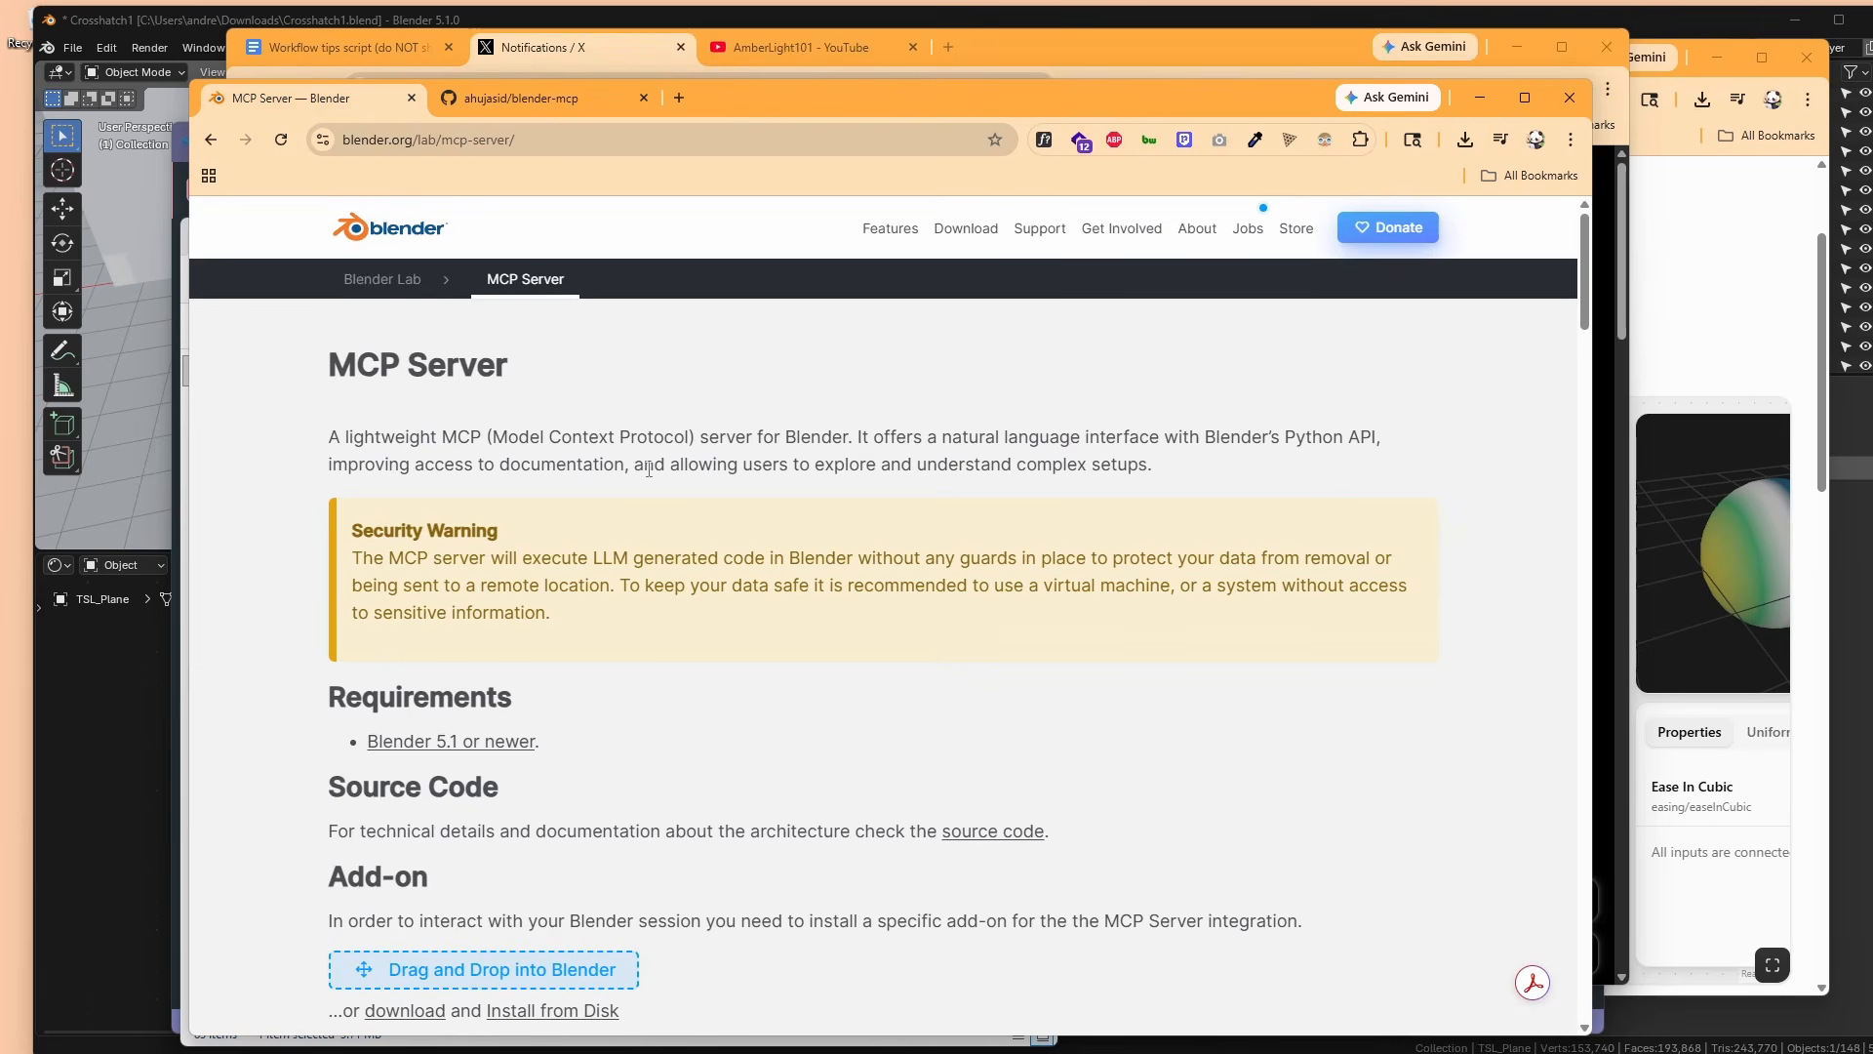
scroll(531, 401, down, 2)
drag(545, 546, 365, 544)
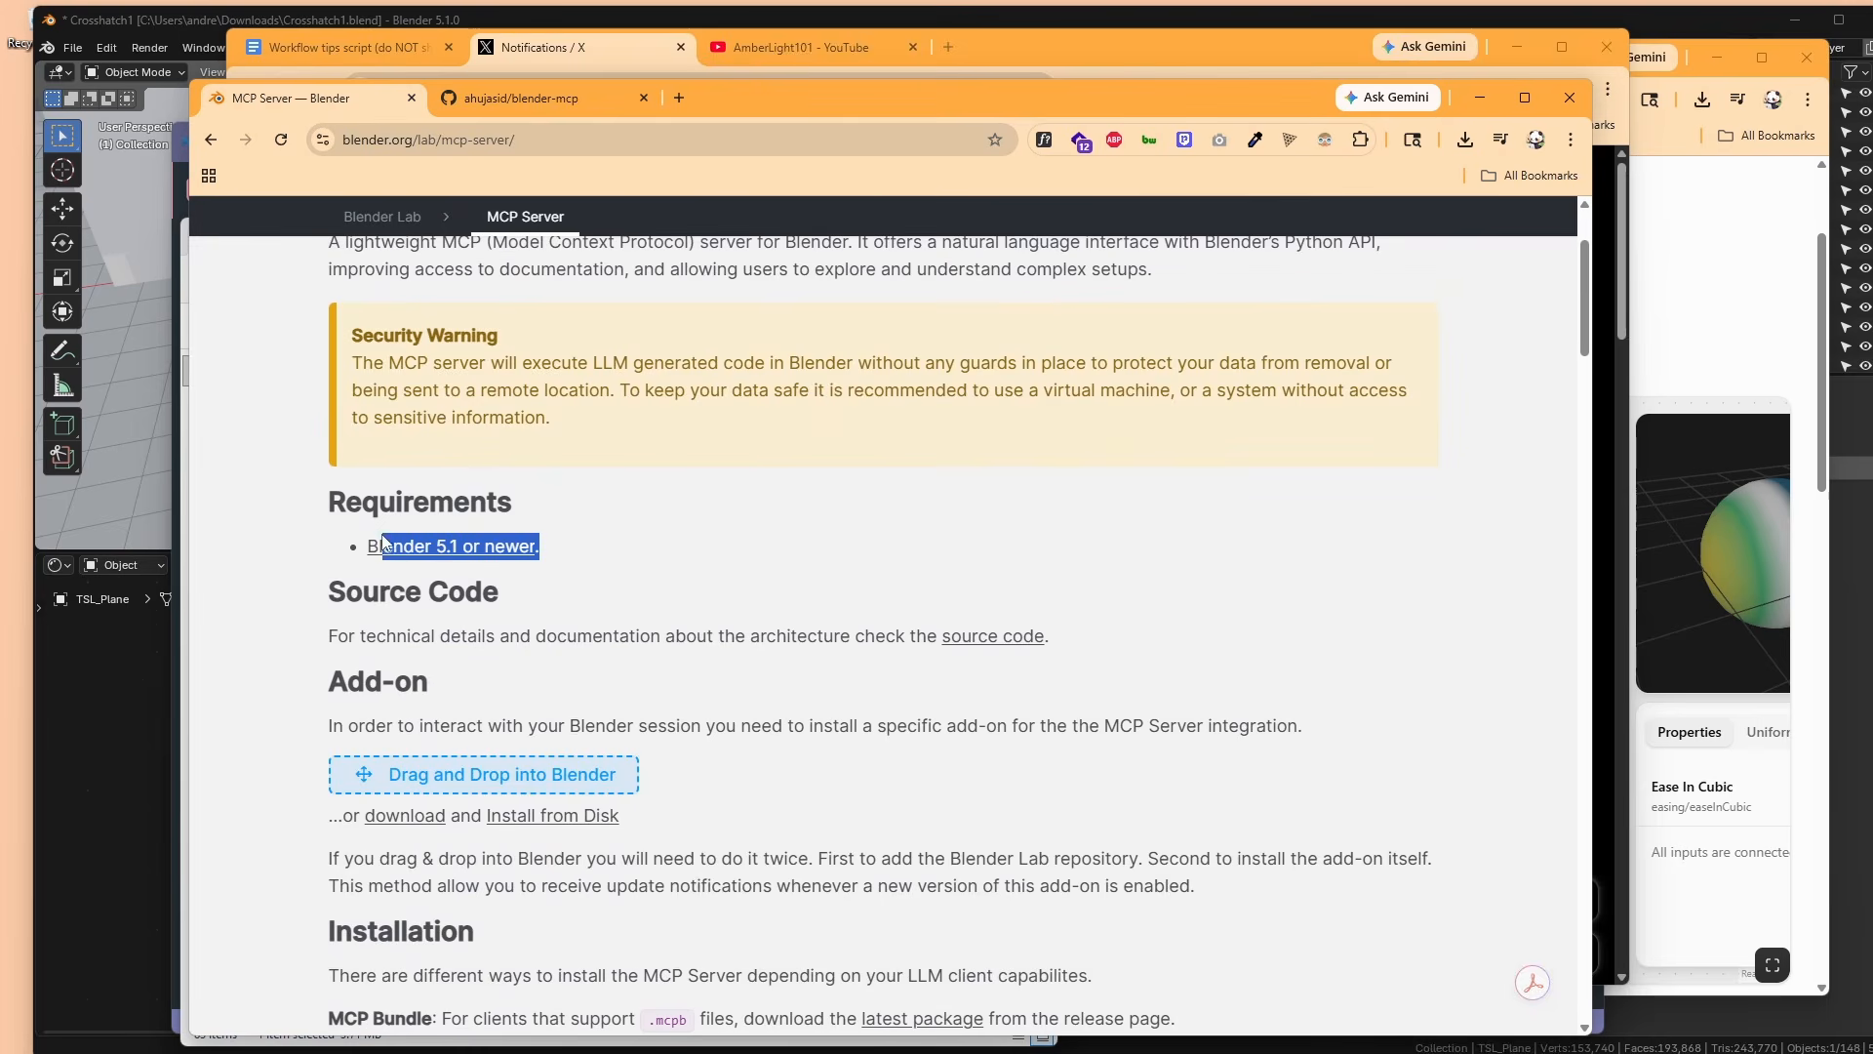
click(640, 539)
scroll(644, 547, down, 7)
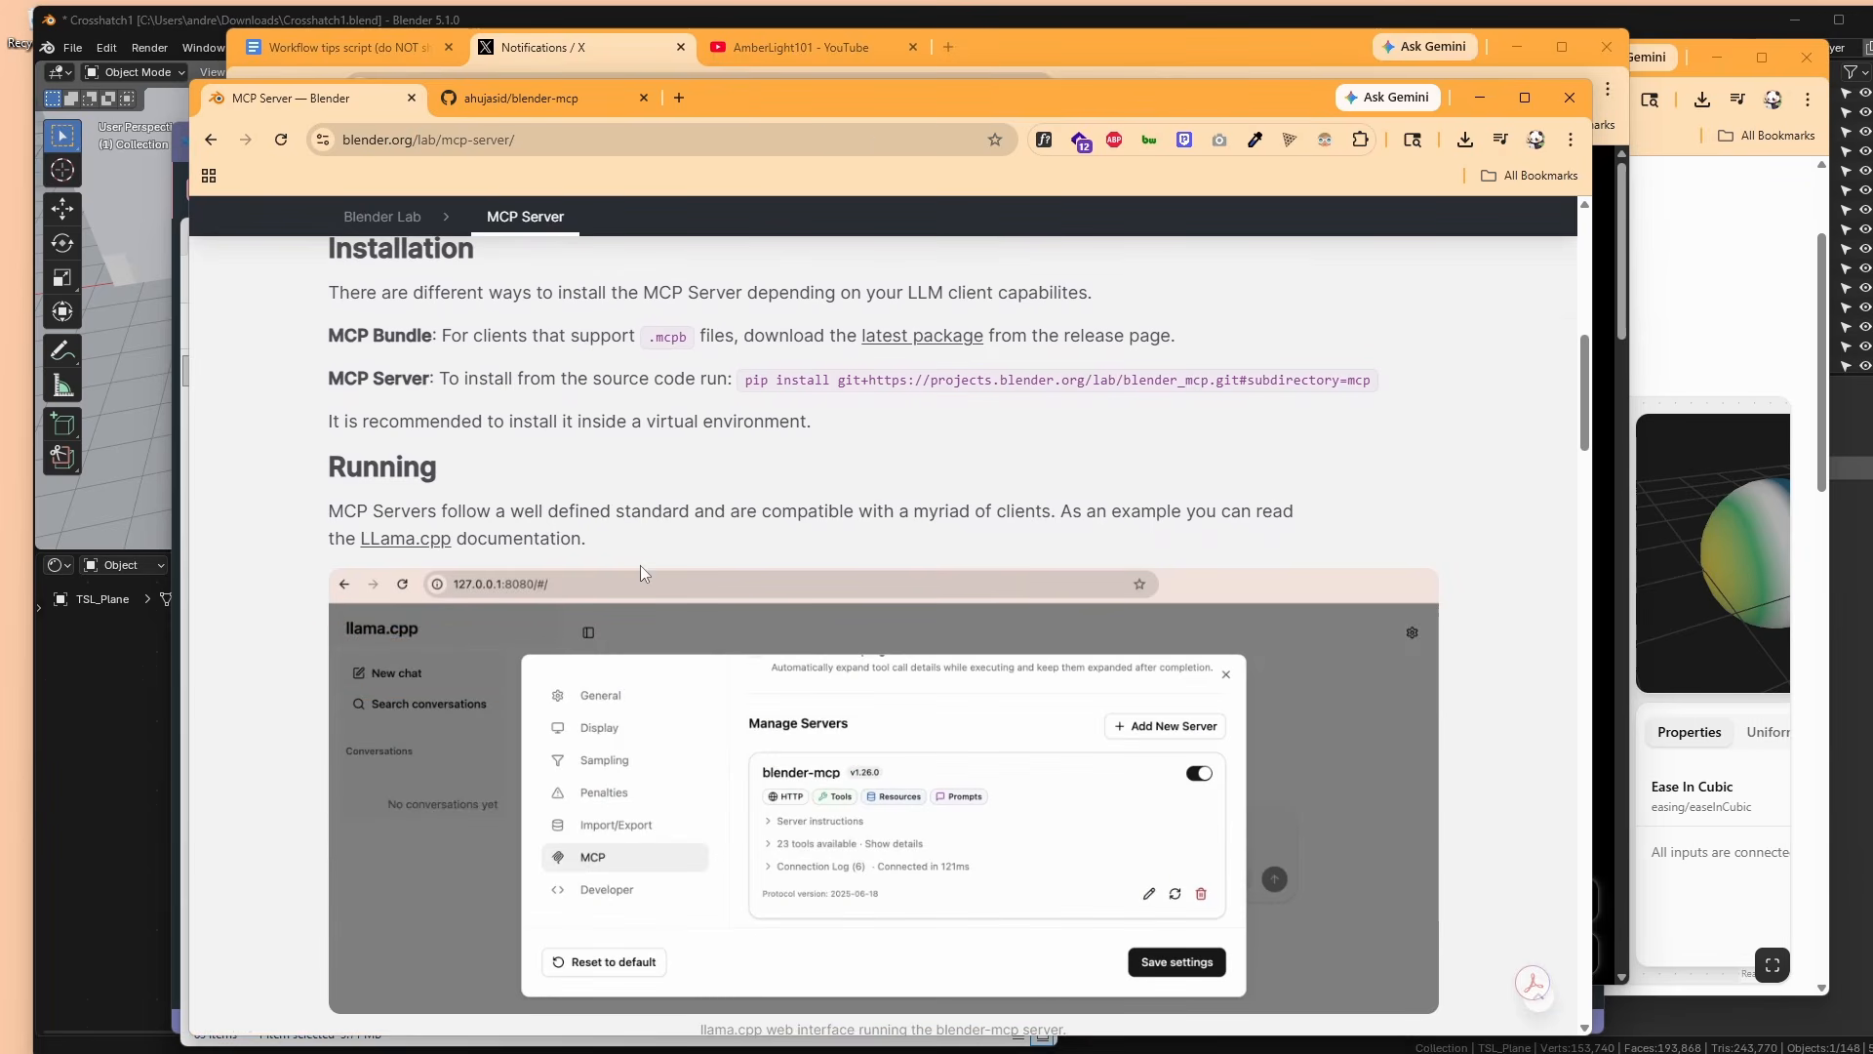
scroll(661, 612, up, 10)
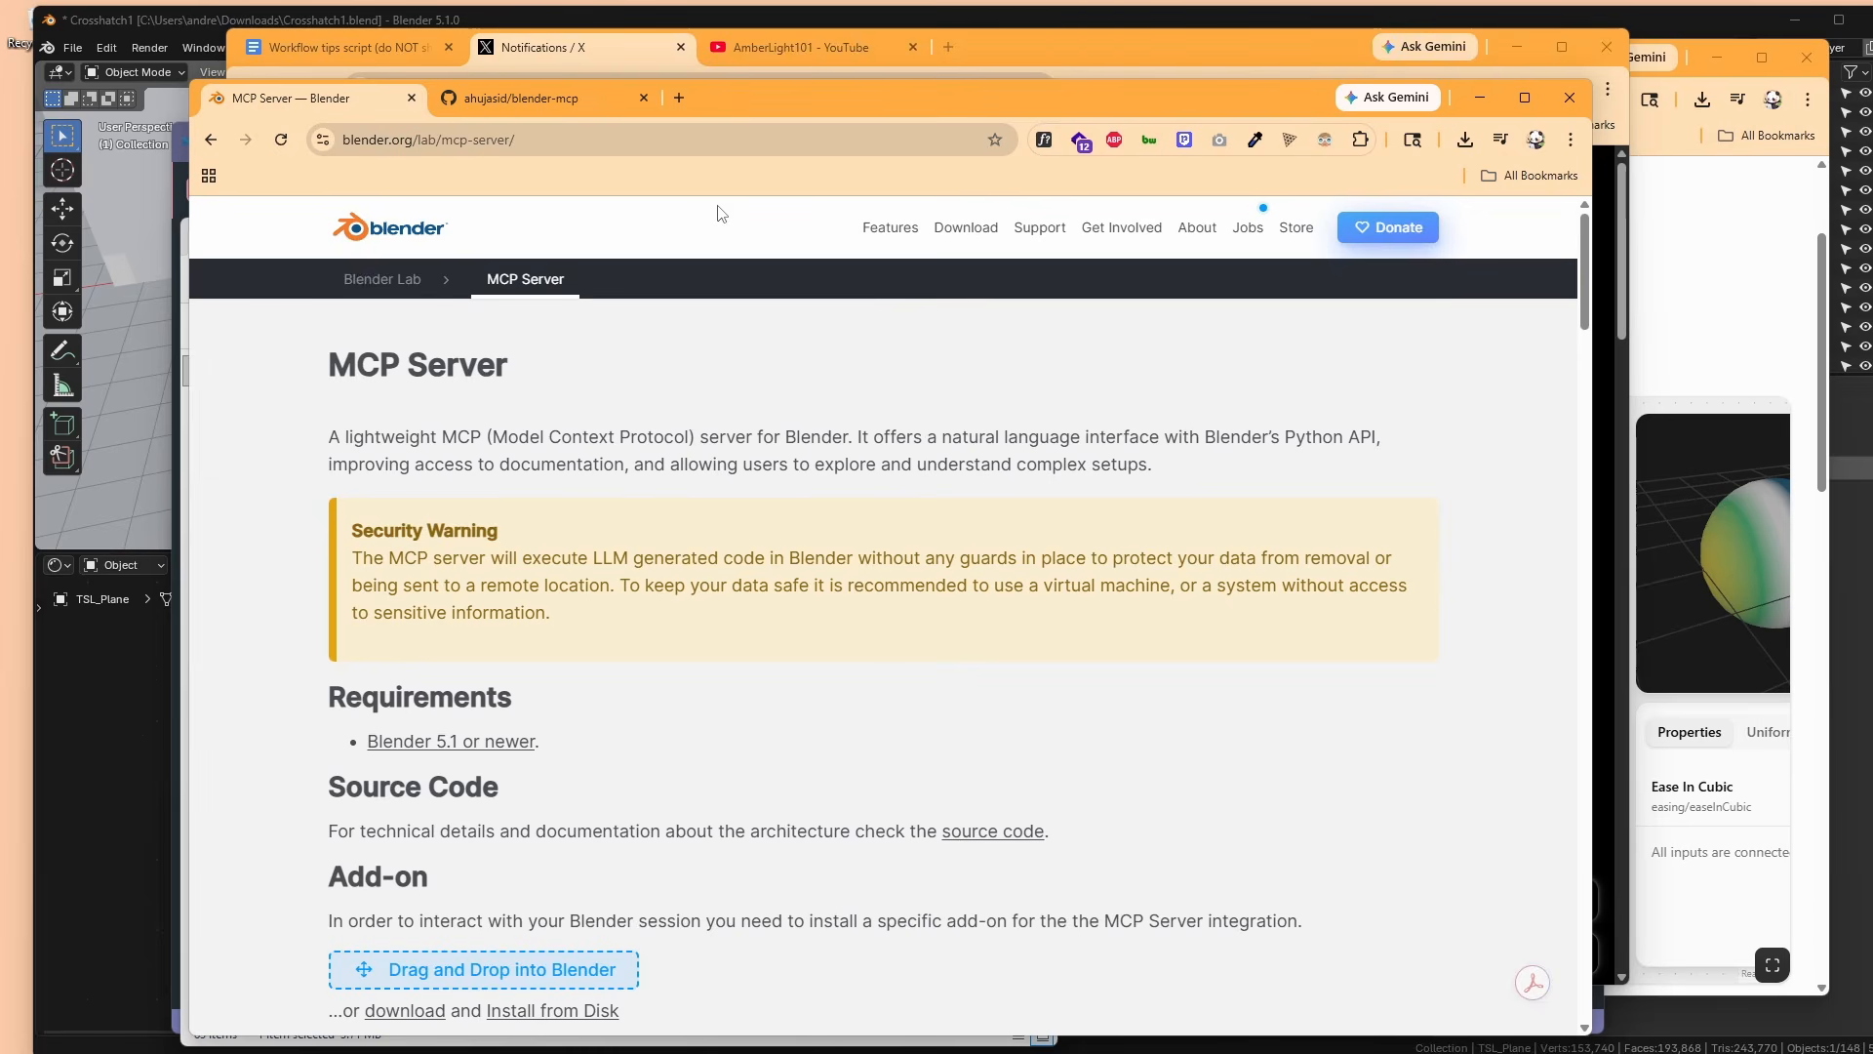
Switch to Blender's Scripting workspace and expand the details of the MCP add-on in the preferences.
drag(712, 110, 1872, 112)
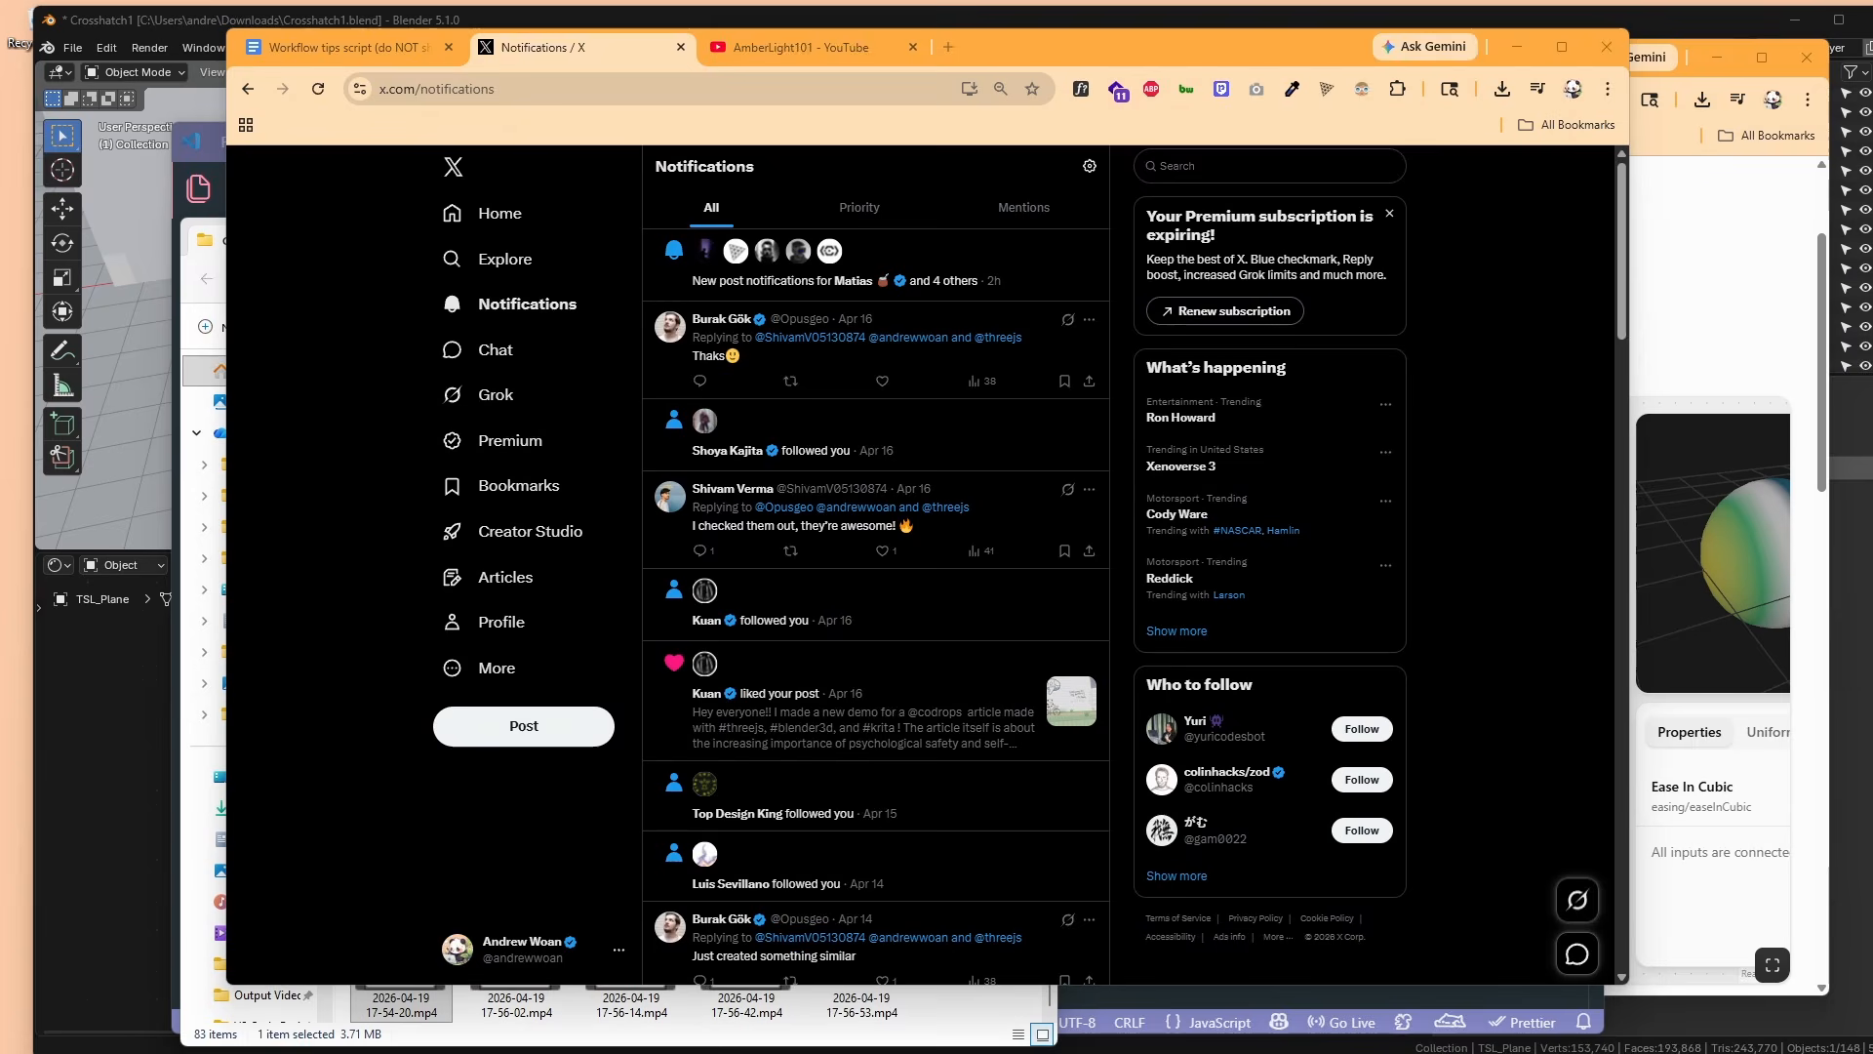
click(395, 21)
click(1083, 51)
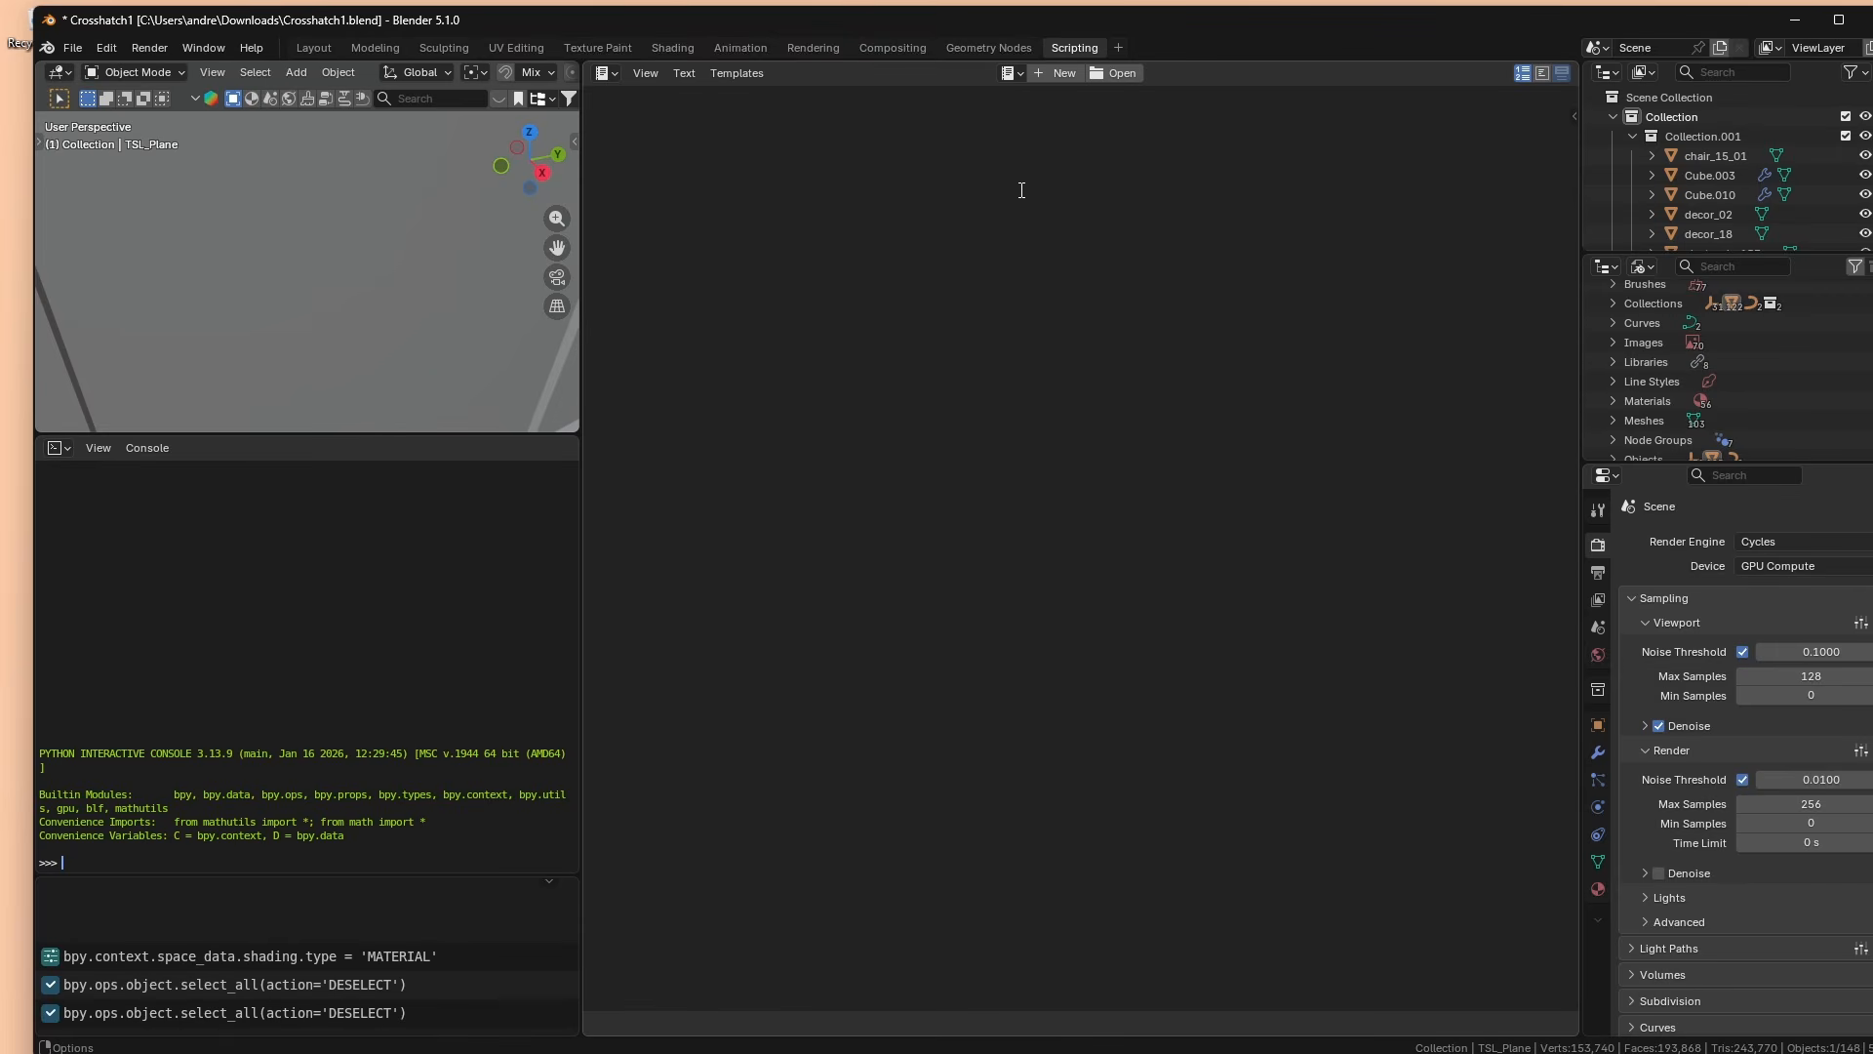
key(ctrl+comma)
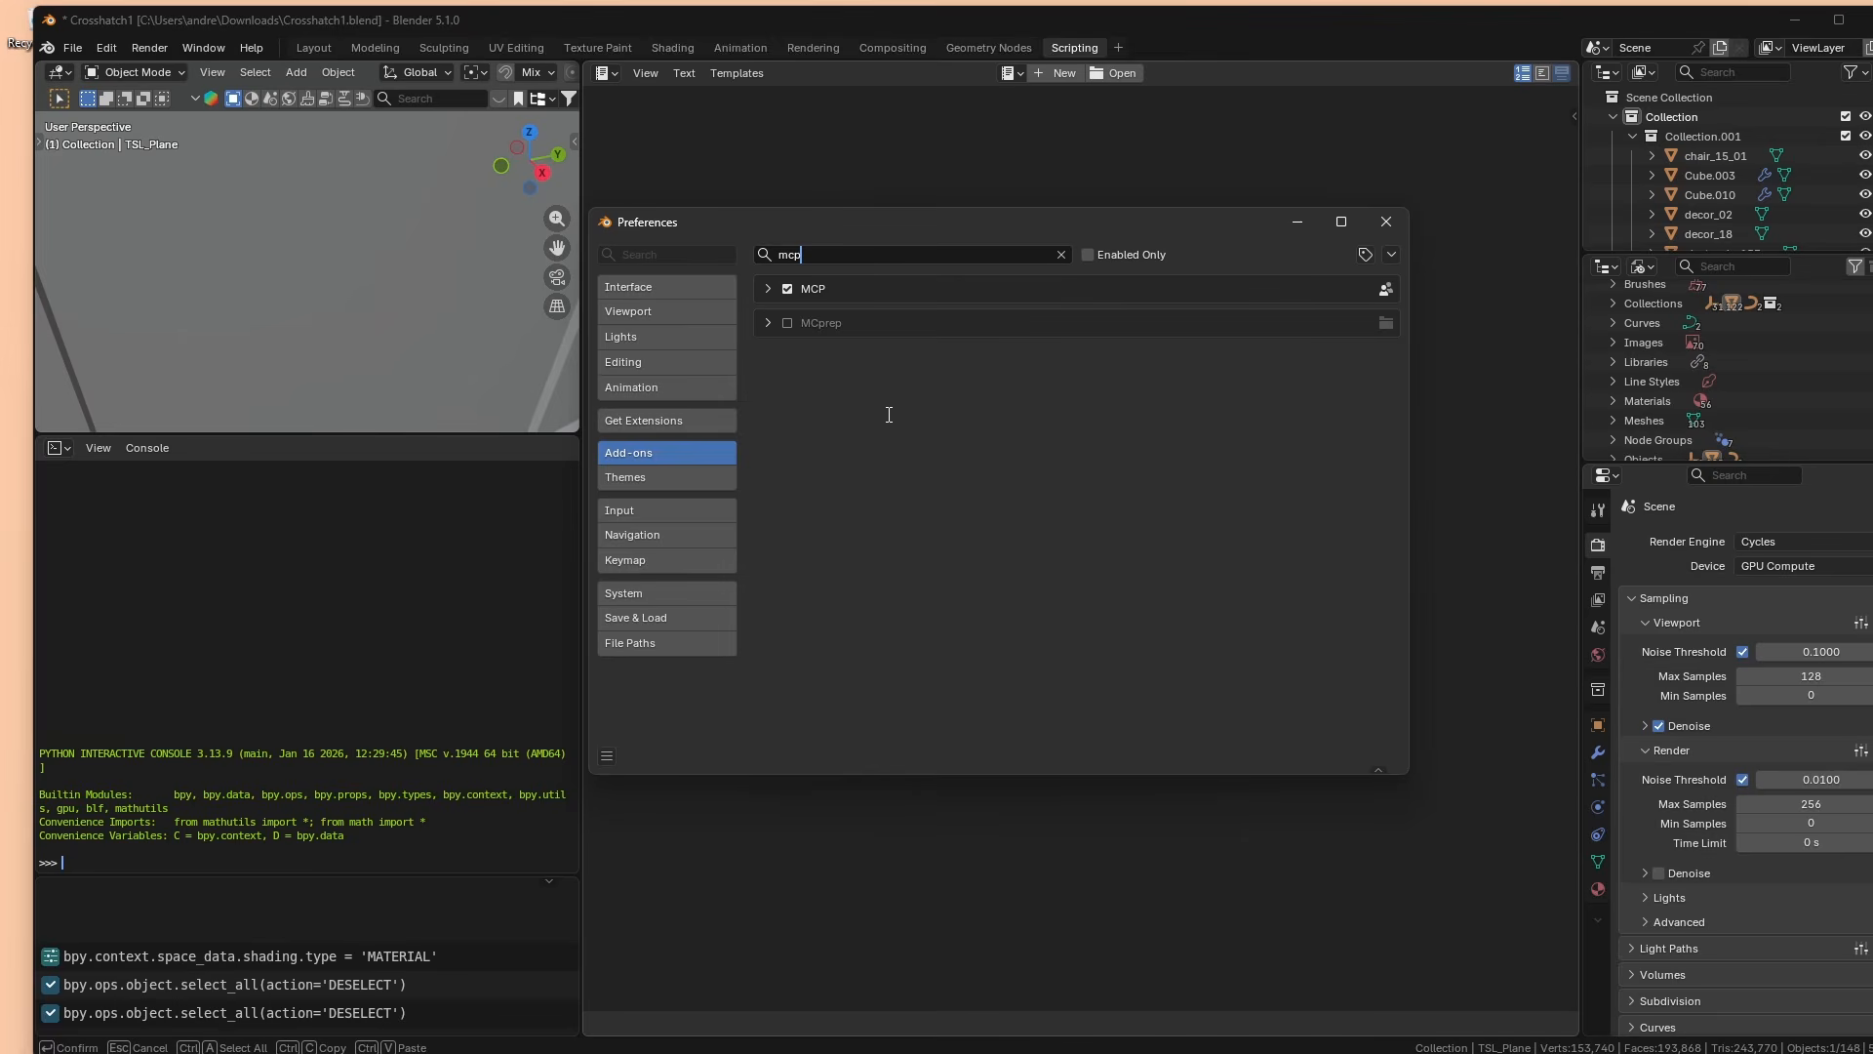
key(Return)
click(769, 290)
scroll(866, 484, down, 1)
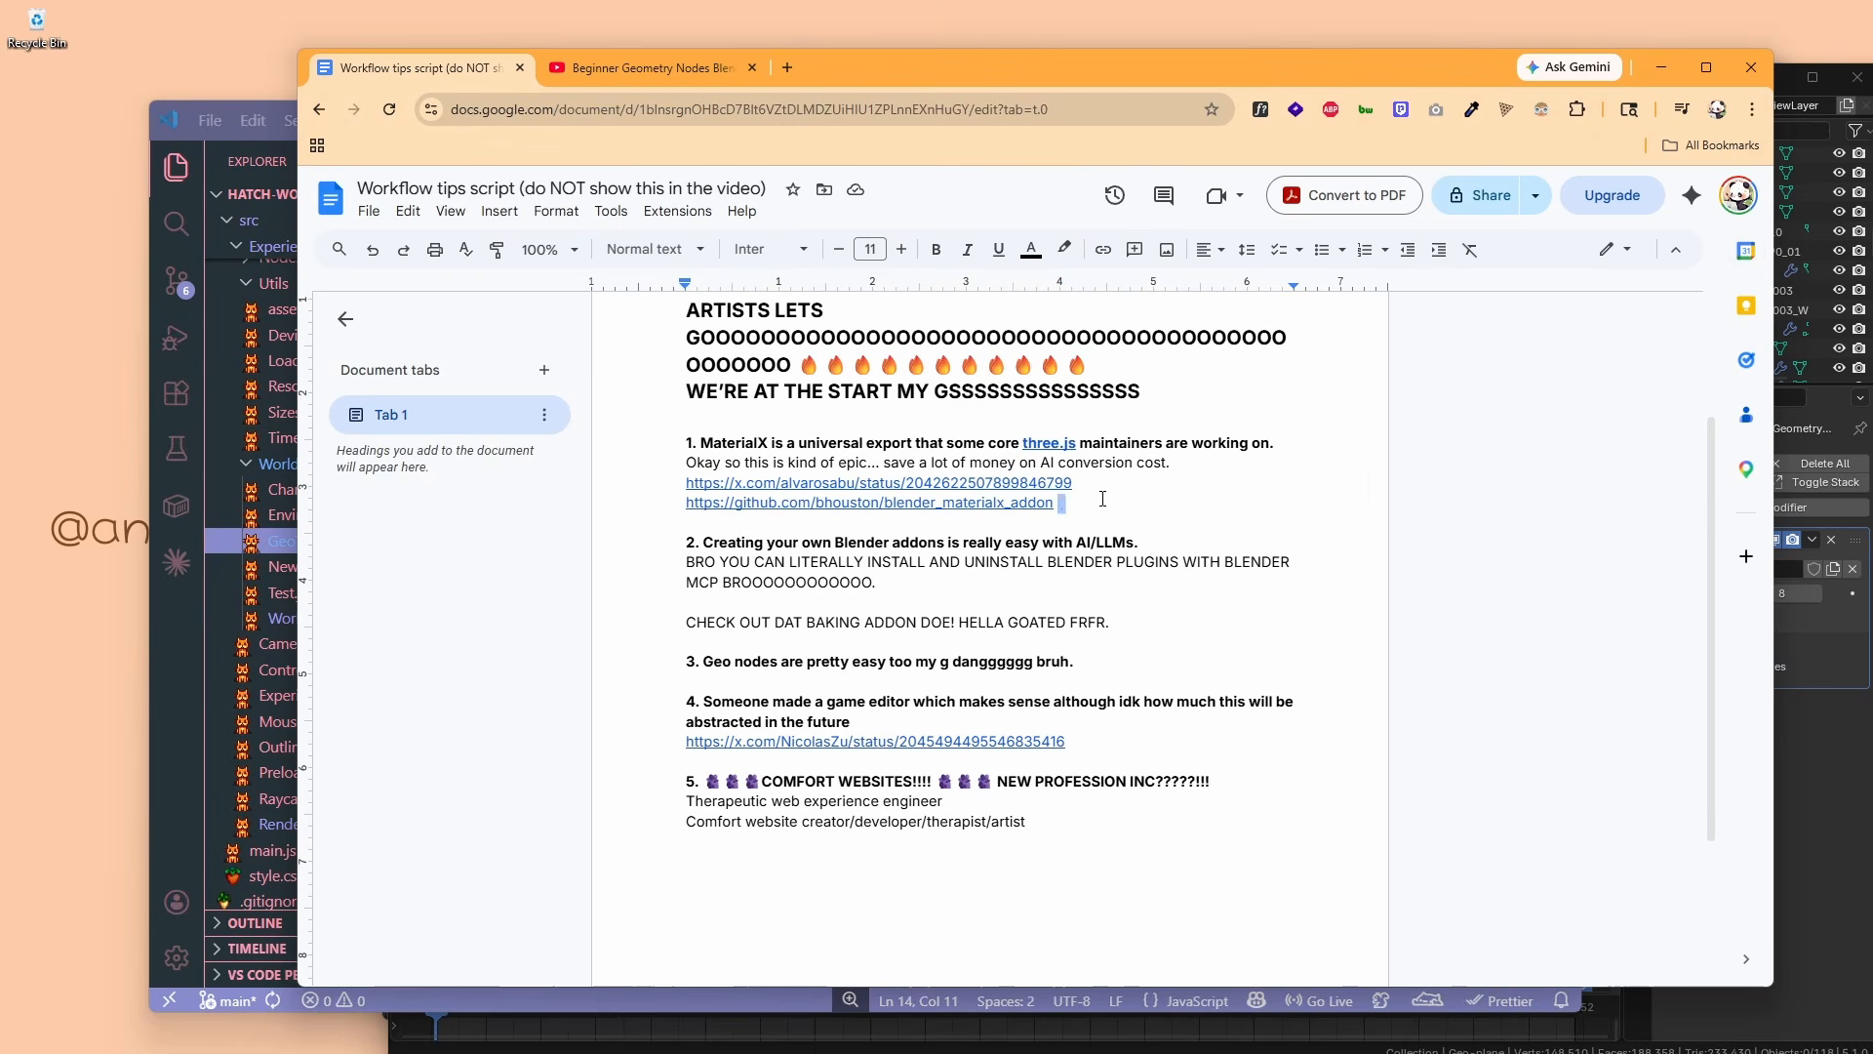
Highlight the MaterialX section and the section on creating Blender addons with AI in the workflow tips script.
drag(1063, 504, 686, 462)
click(925, 594)
drag(925, 594, 686, 542)
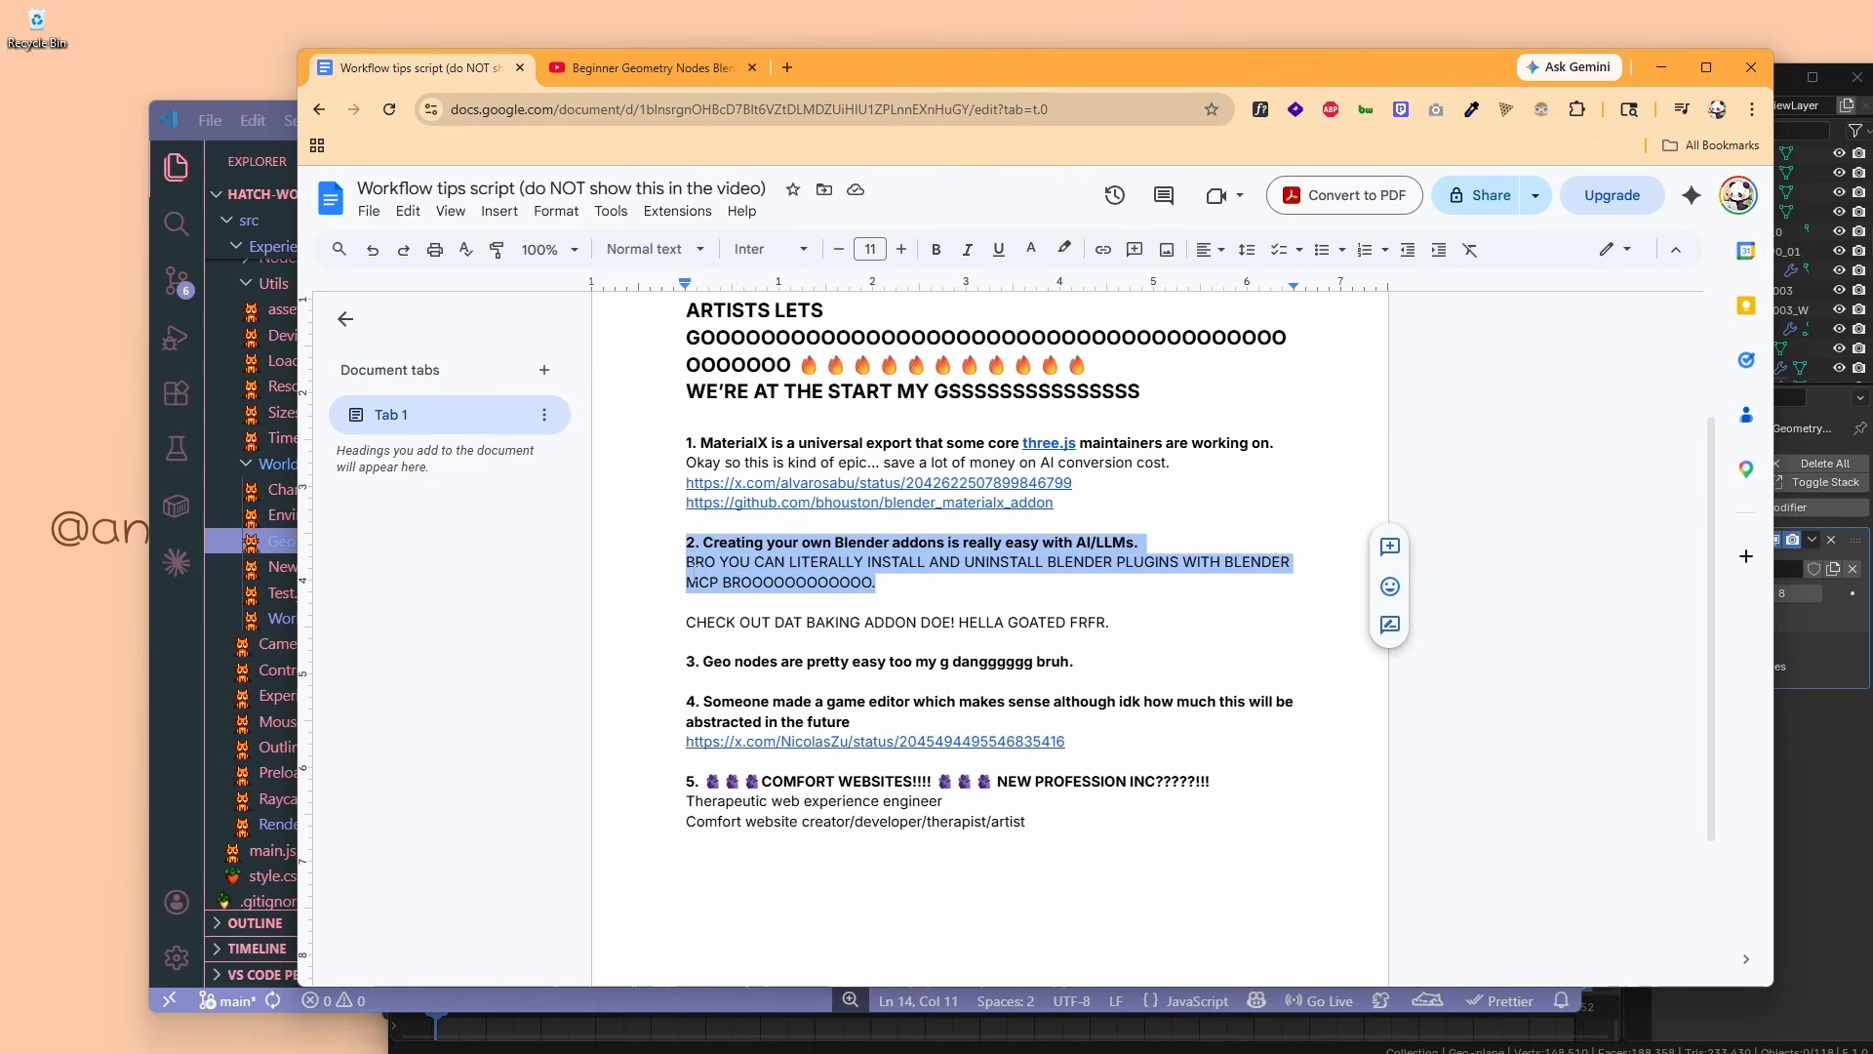
In VS Code, have Claude Code create, install and enable an addon button spawning 10 cubes randomly within ten meters of the origin, approving its Blender code.
click(164, 689)
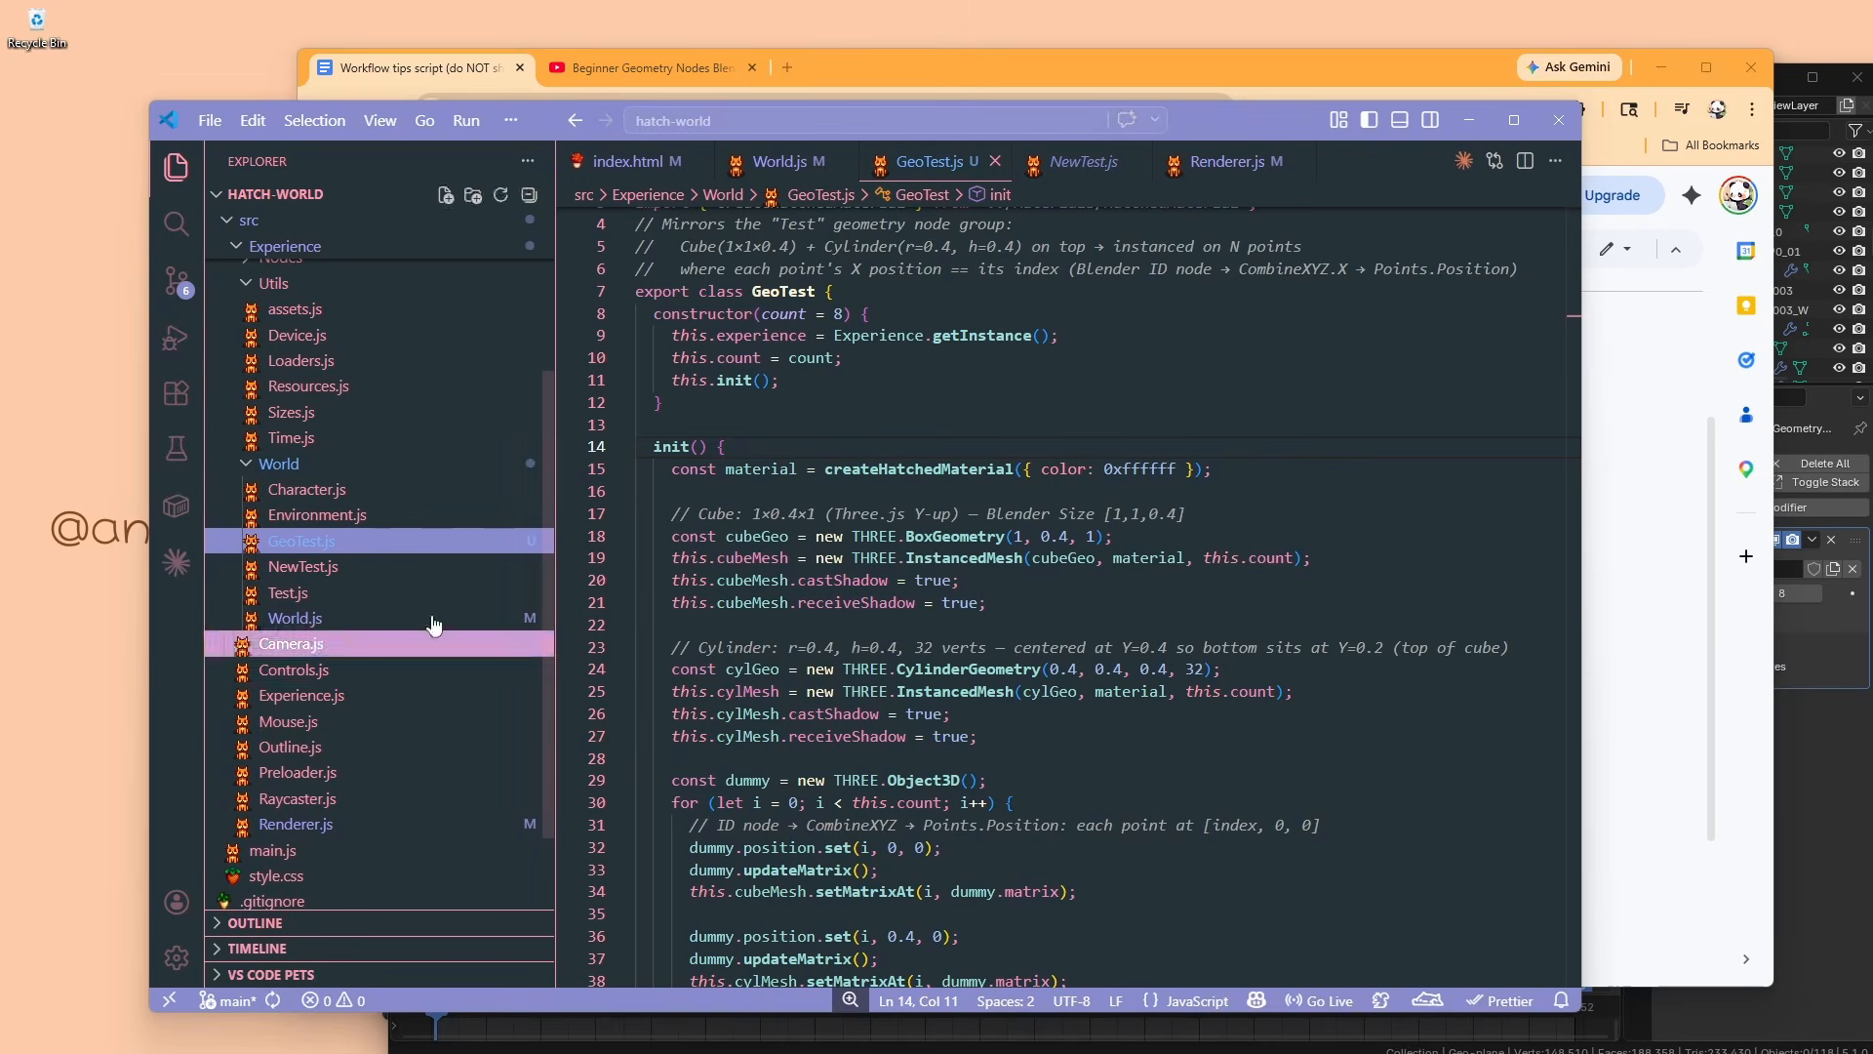
click(1464, 161)
click(1227, 902)
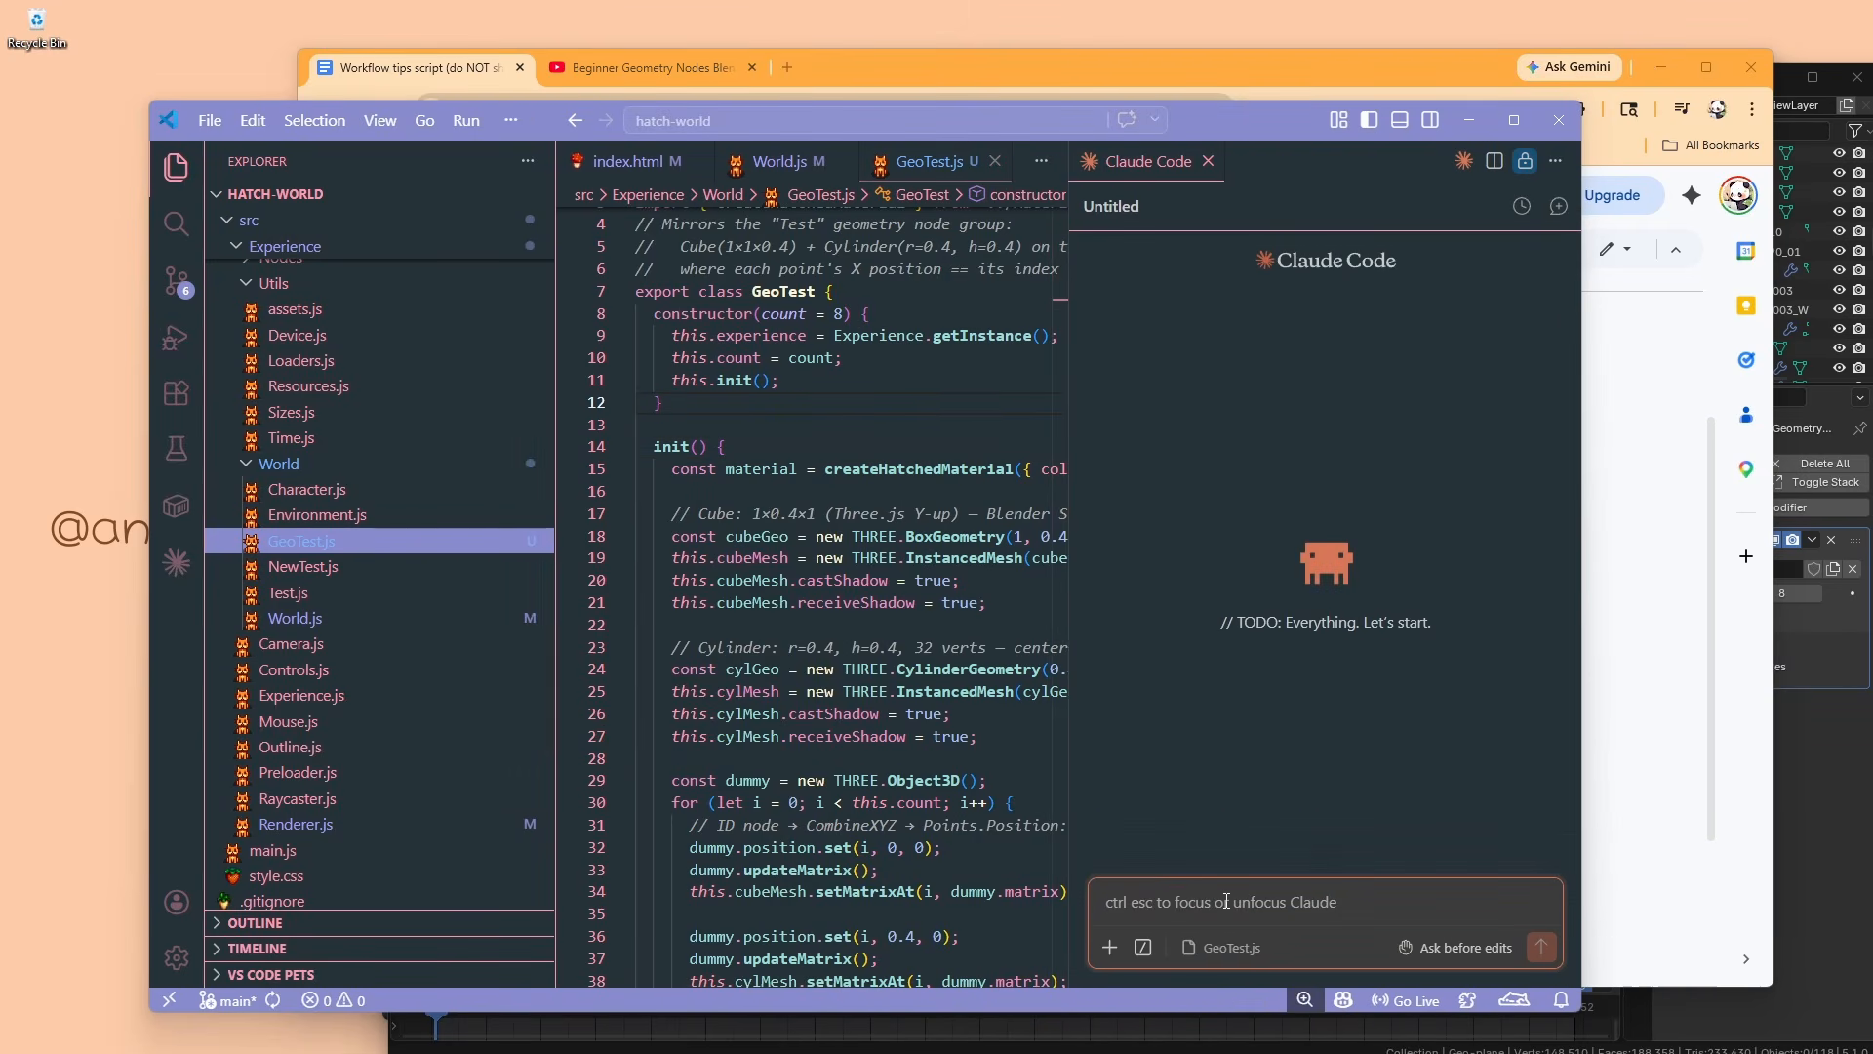
text(create me a addon that has a button that i can click on that spawns 10 cubes at random locations around the origin within a radius of ten meters)
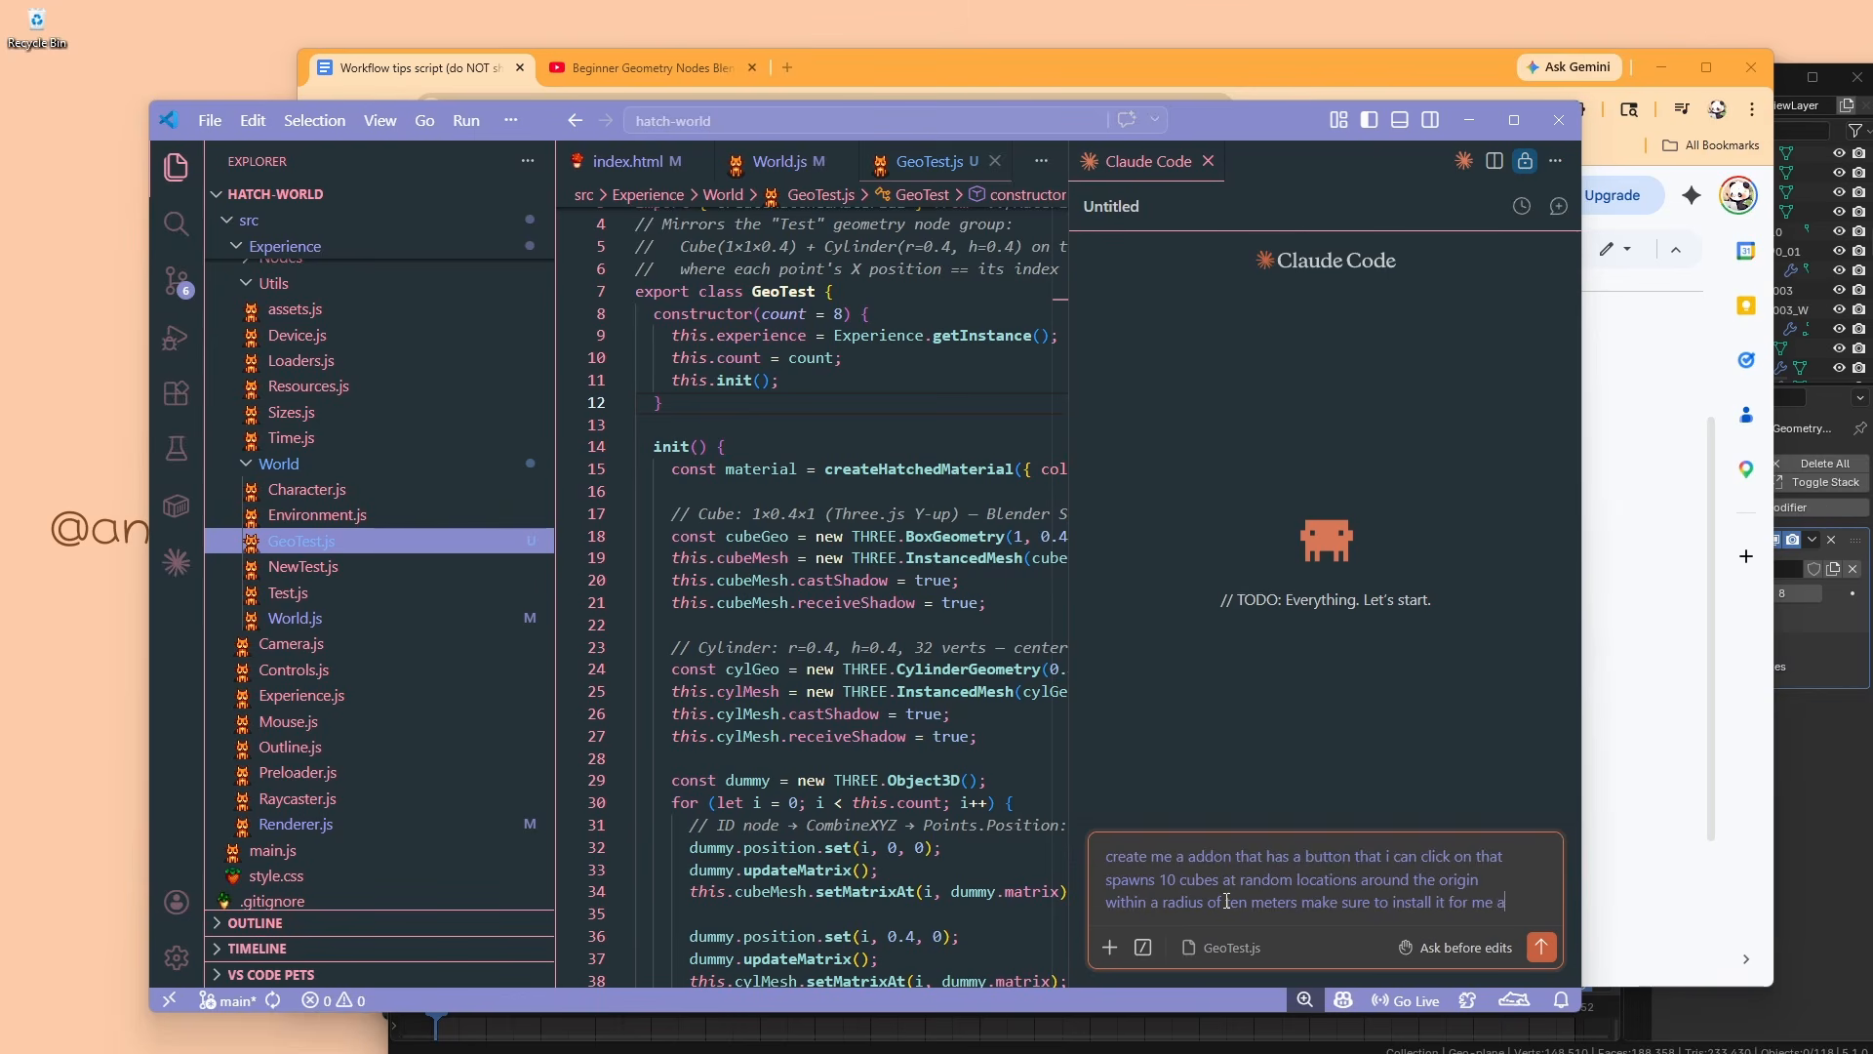
text(s well and enable)
key(Return)
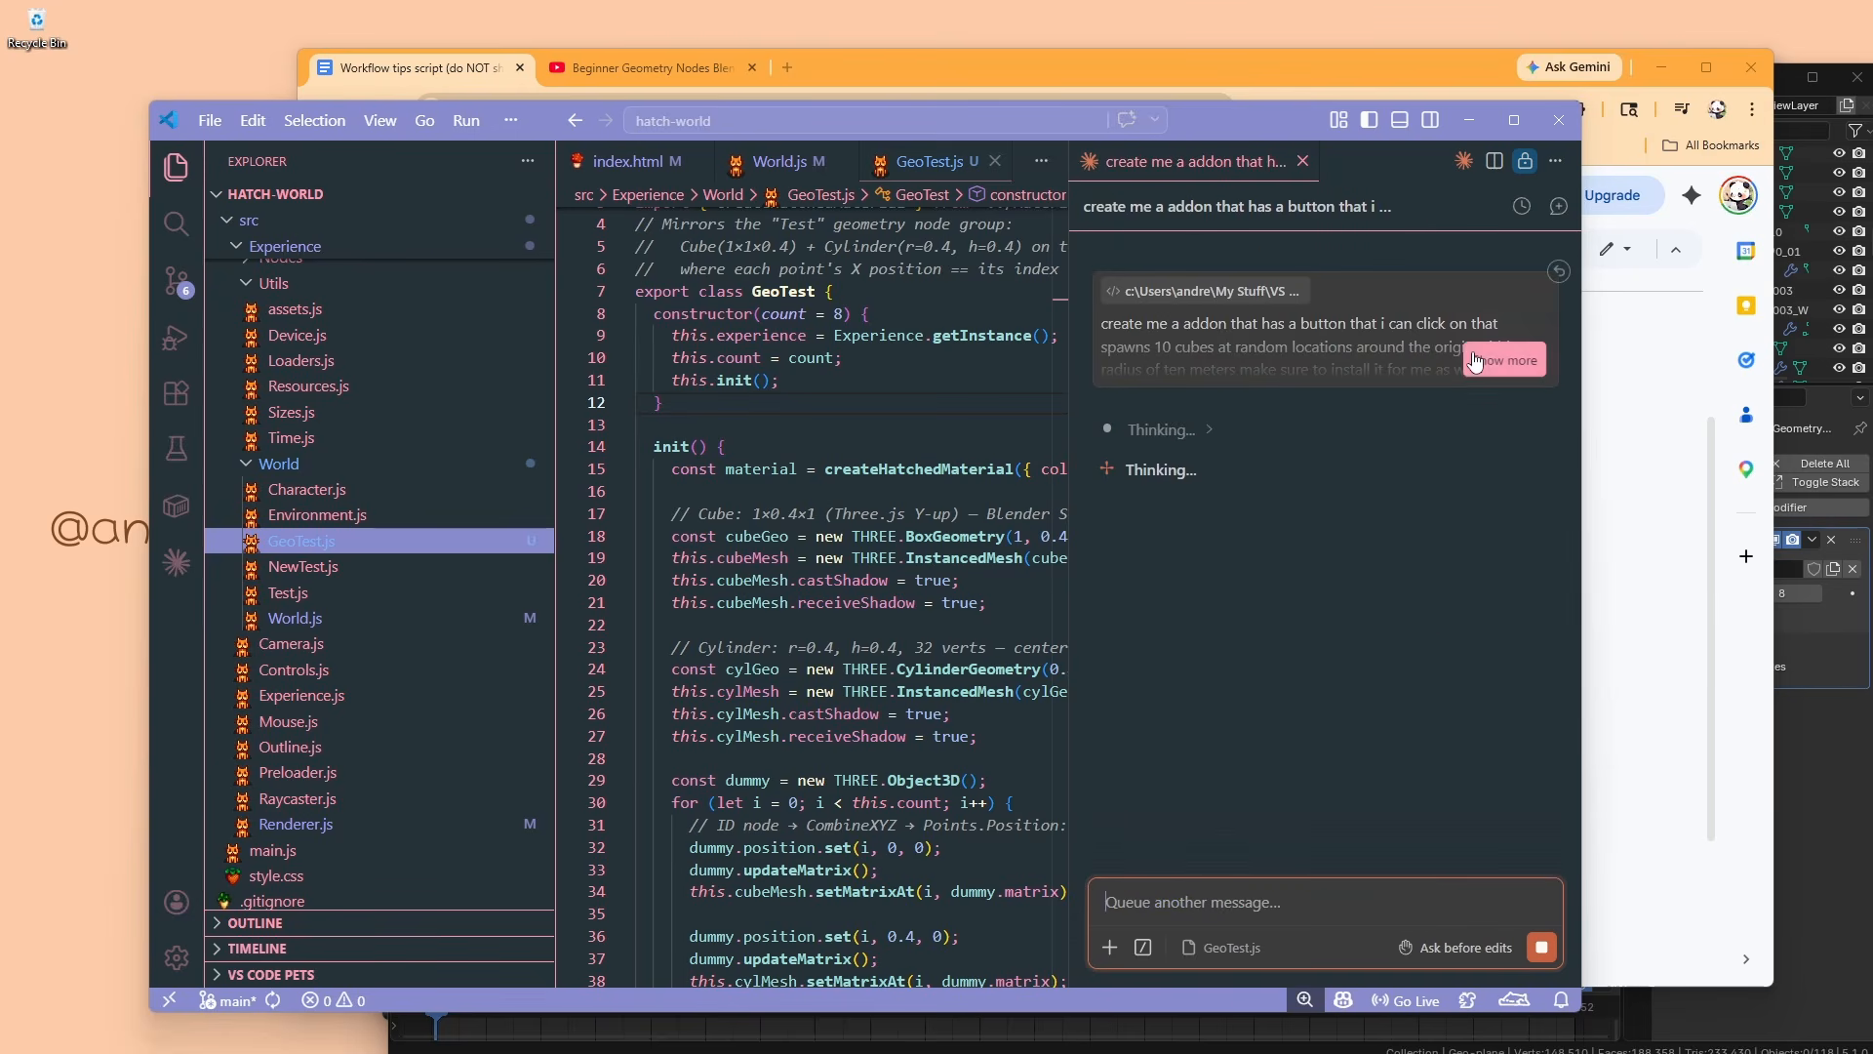
click(1483, 359)
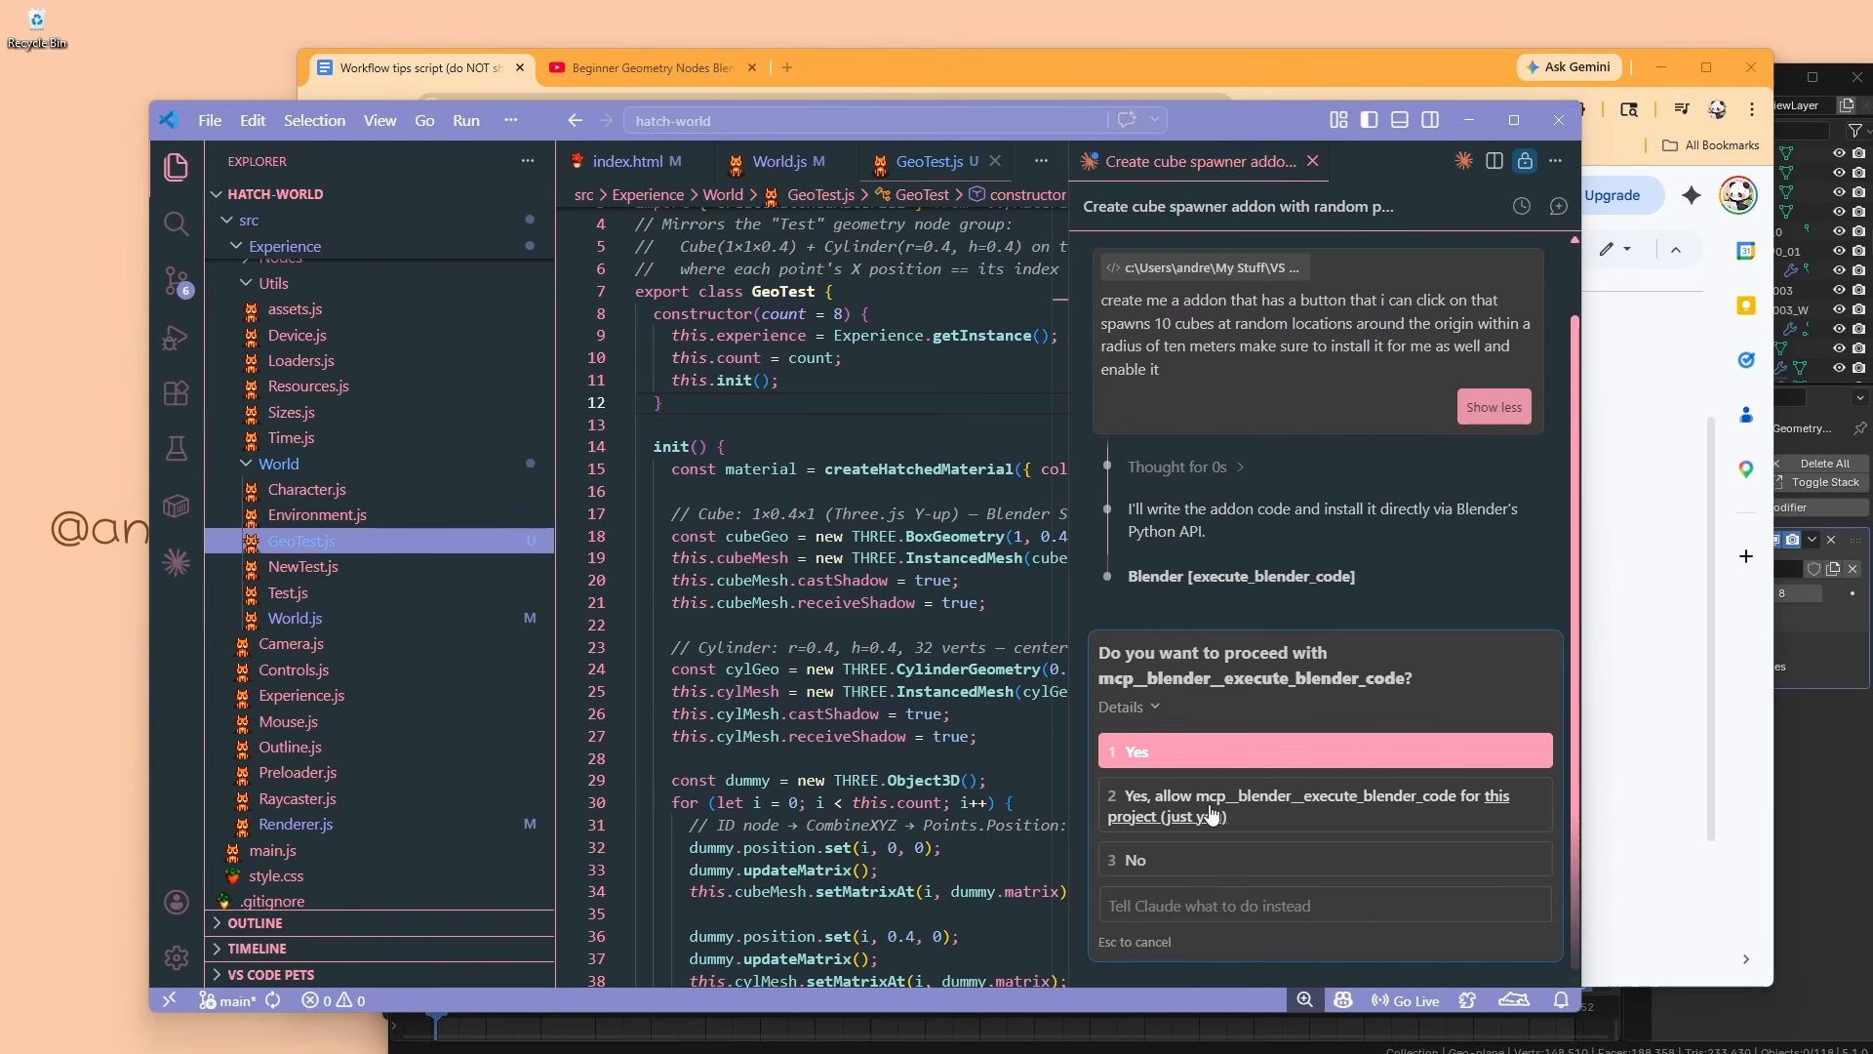
click(1190, 761)
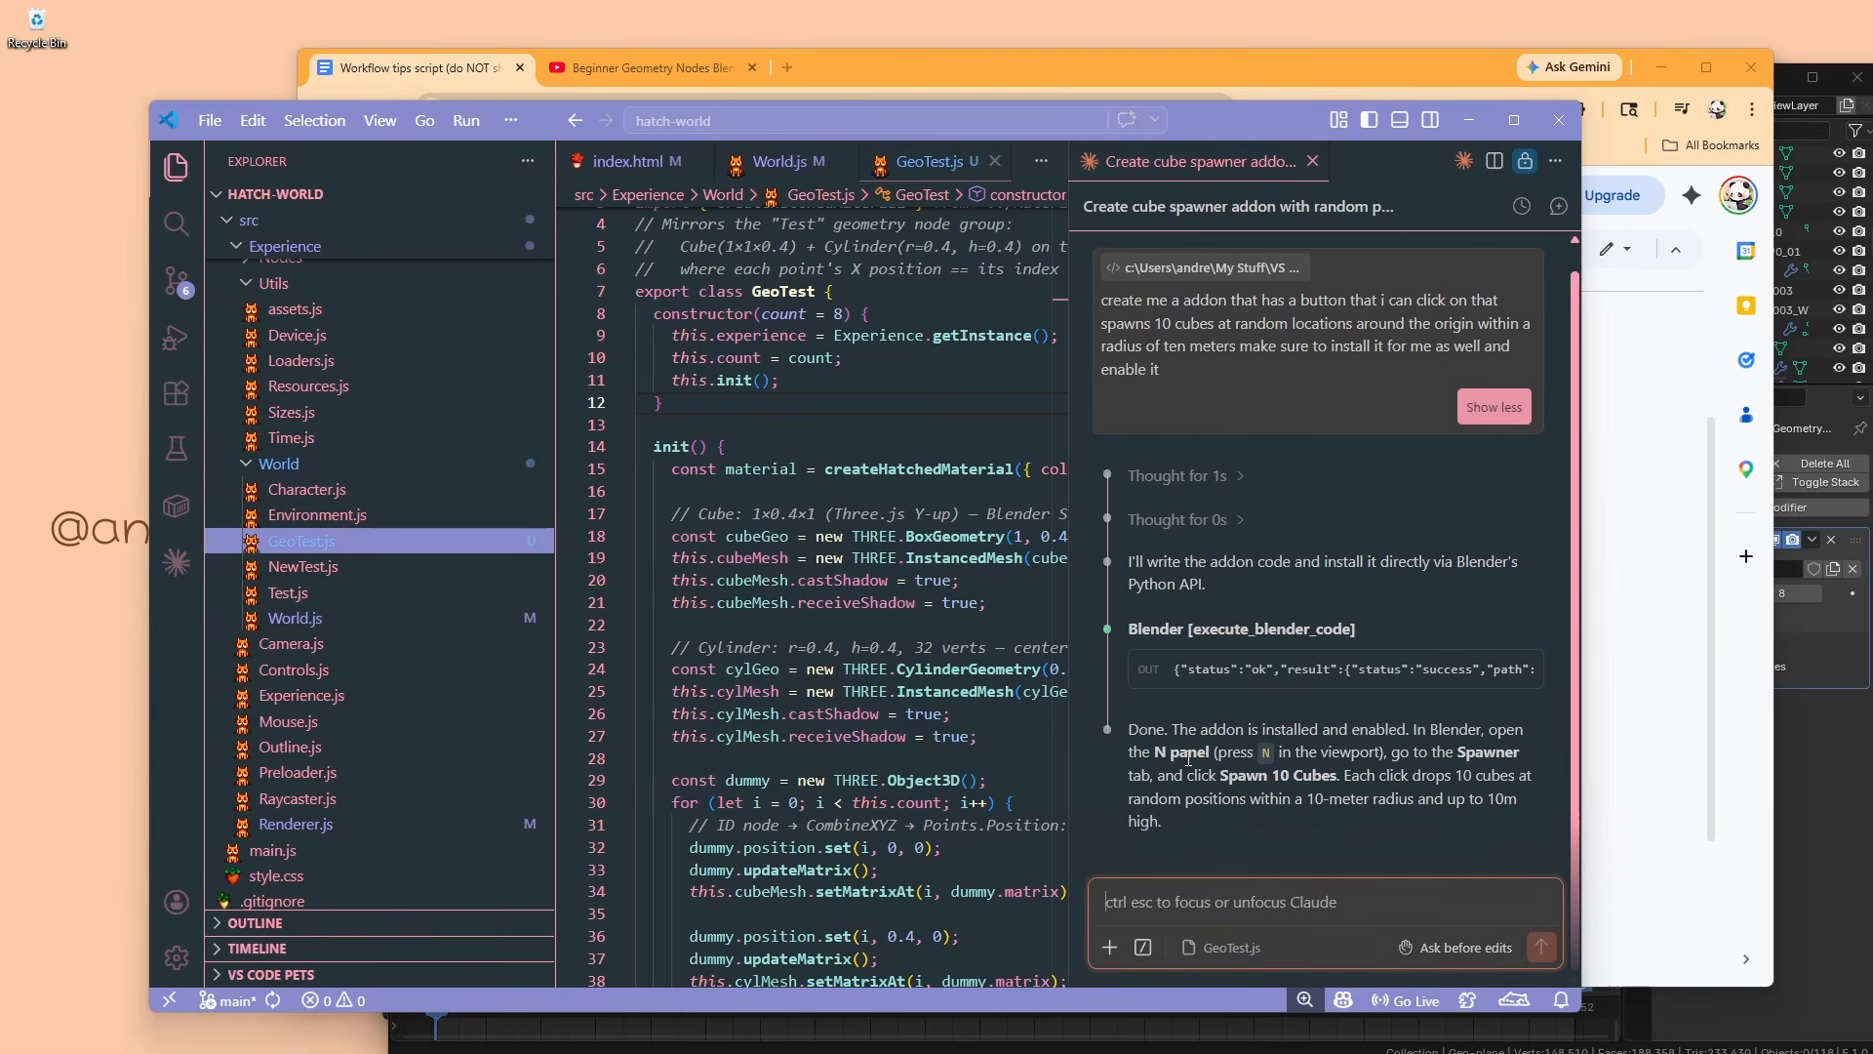
Switch to Blender's Layout workspace, show the Spawner sidebar tab and enlarge the 3D viewport.
key(alt+Tab)
middle_drag(1269, 439, 1151, 420)
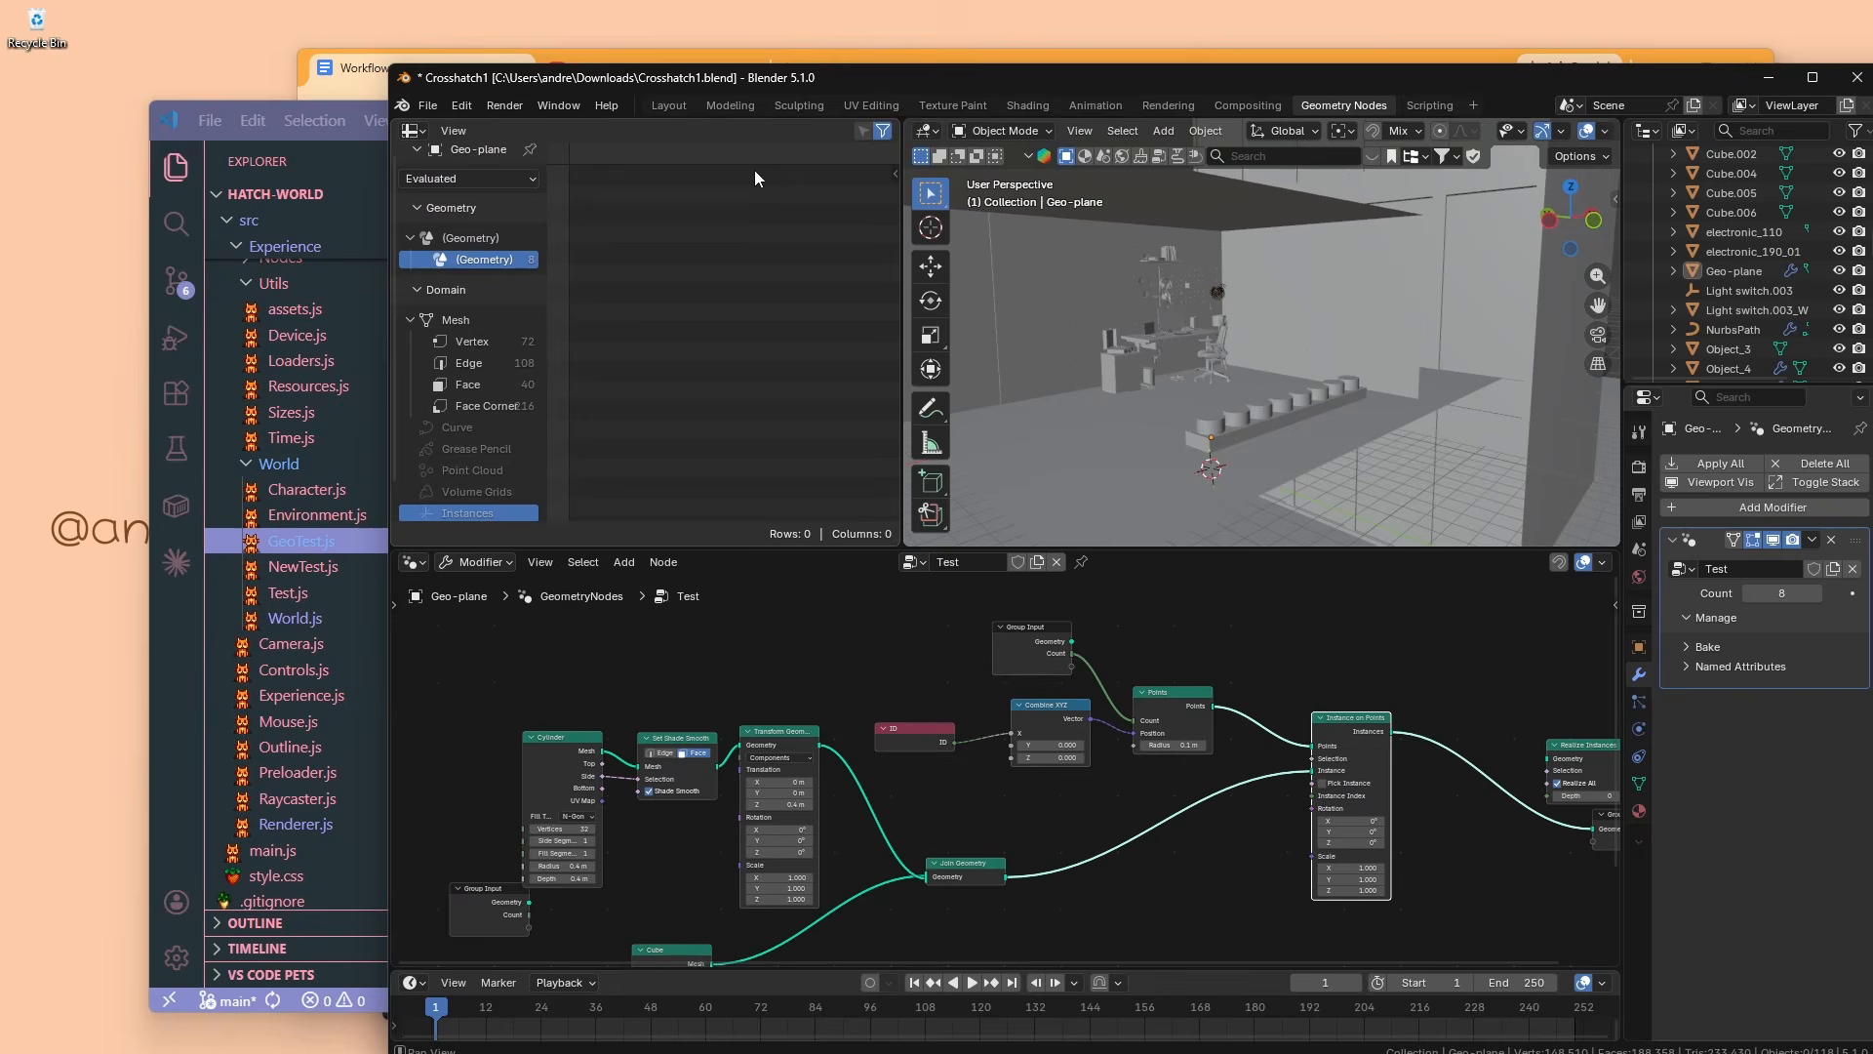
click(662, 108)
click(1466, 622)
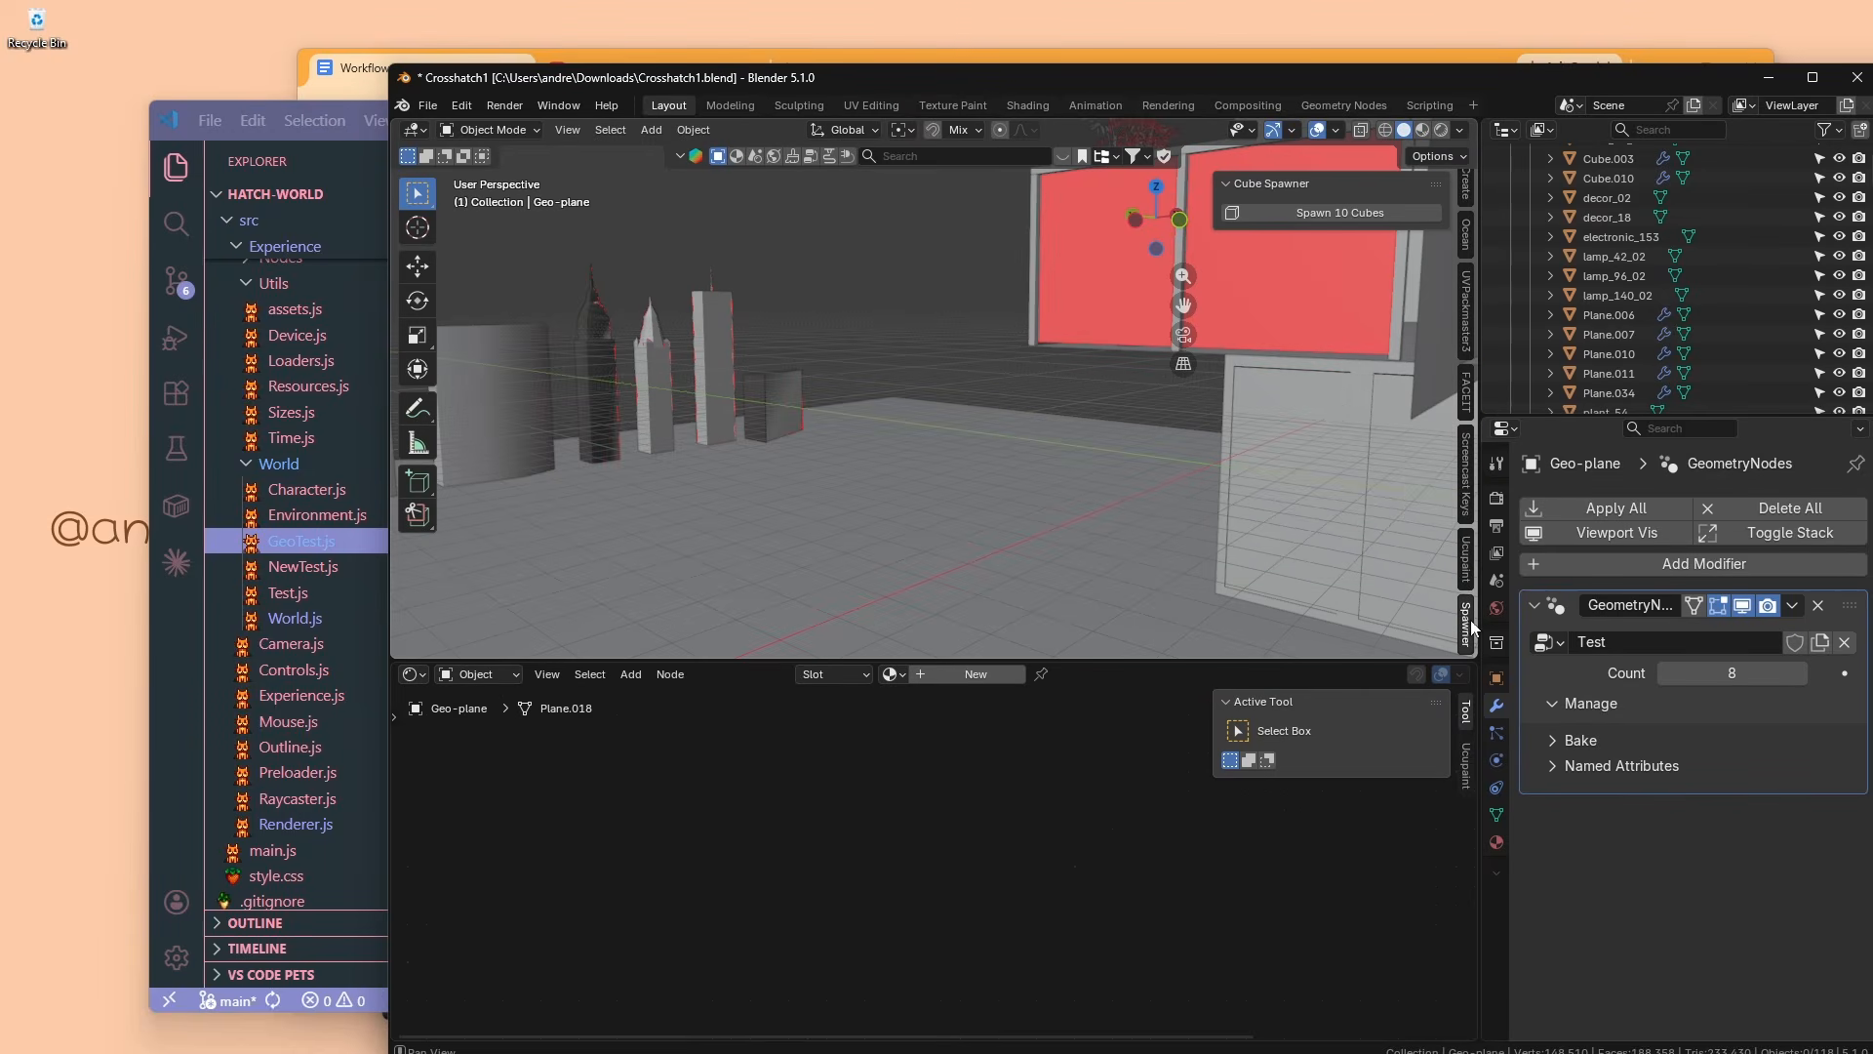
drag(1220, 661, 1220, 827)
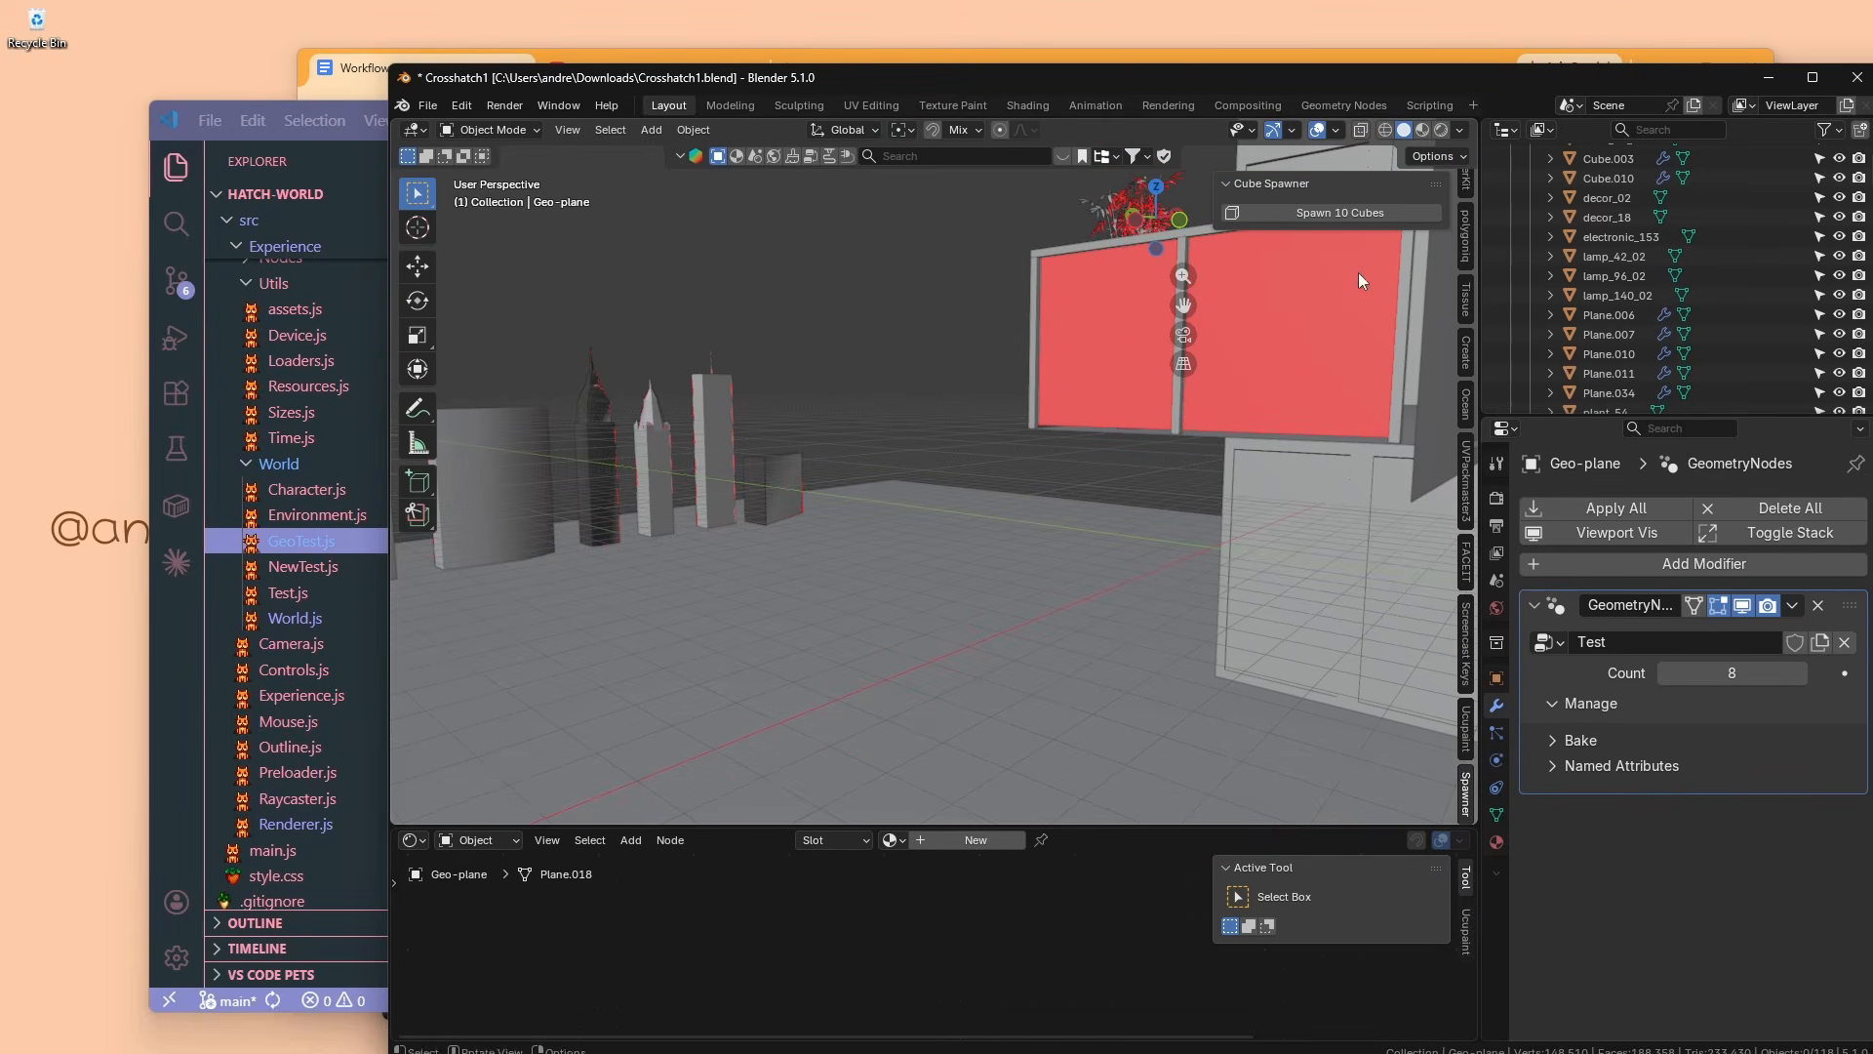
Test the Cube Spawner by spawning several batches of 10 cubes, and undo them.
click(1357, 213)
middle_drag(1105, 589, 1036, 612)
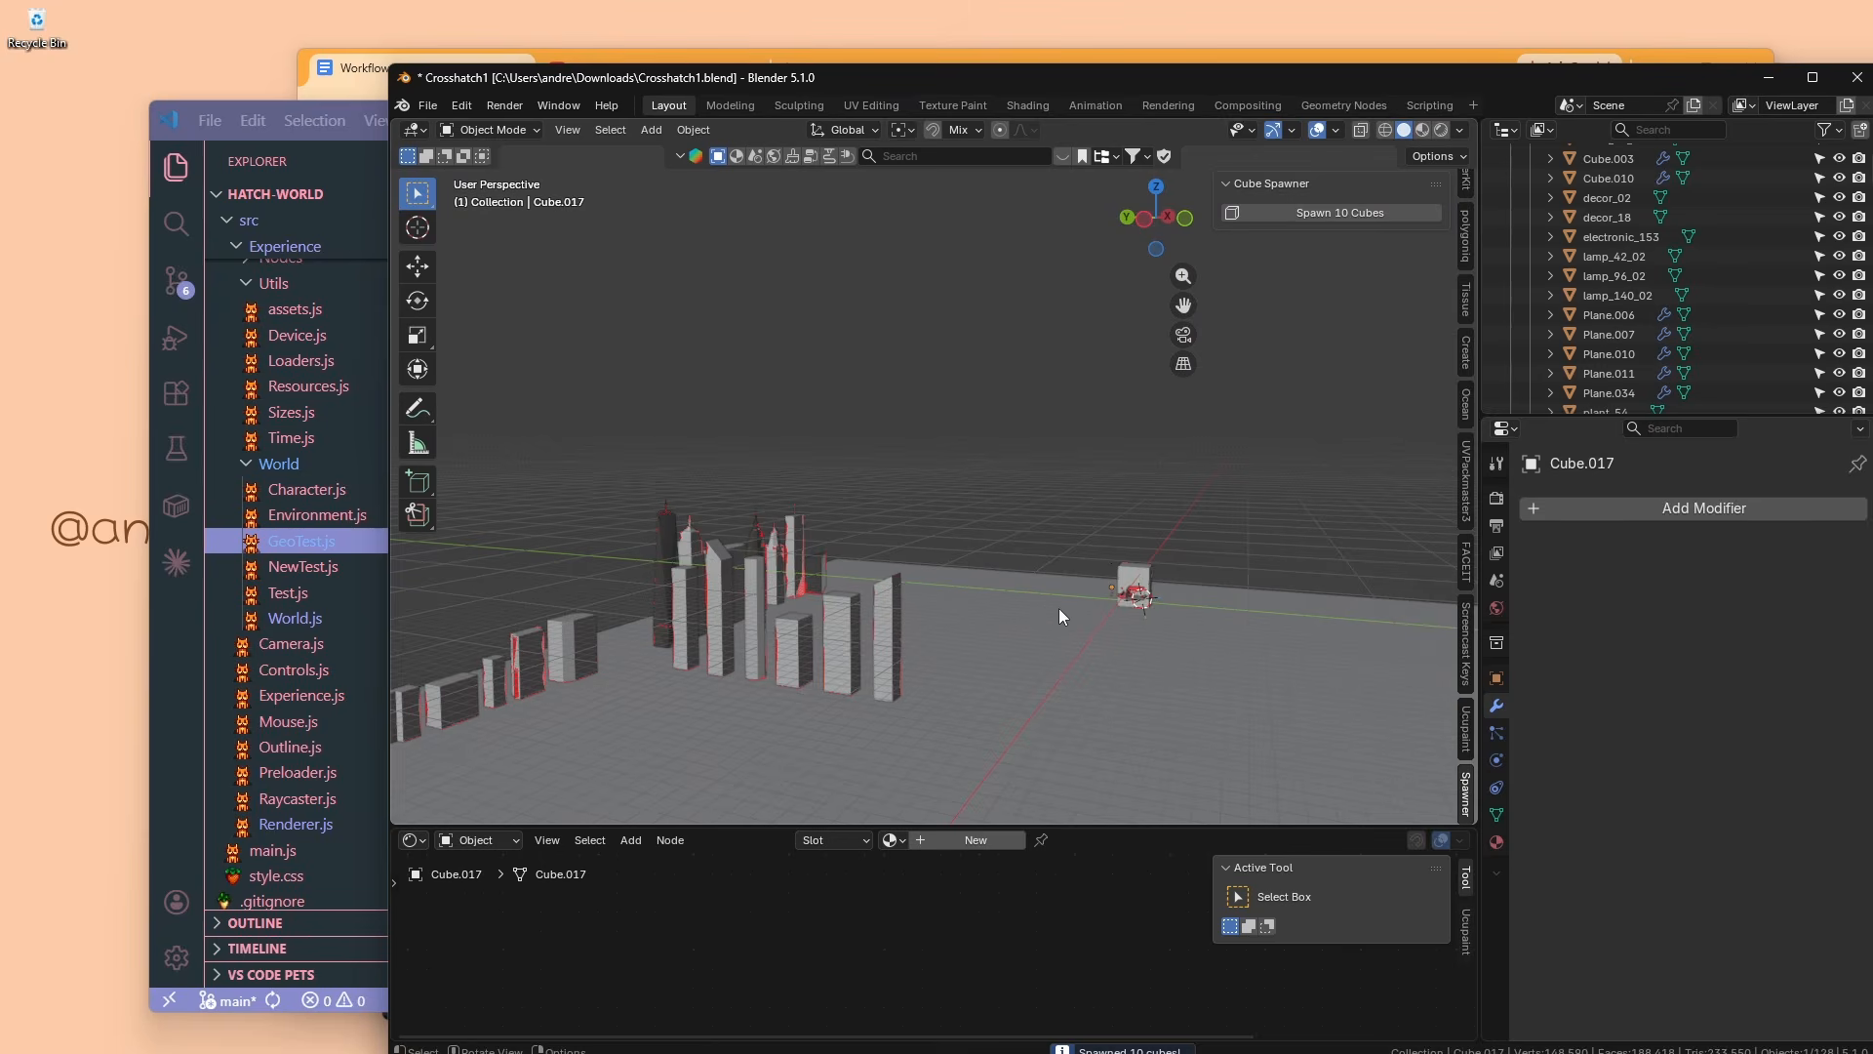
scroll(1058, 607, up, 5)
click(1302, 215)
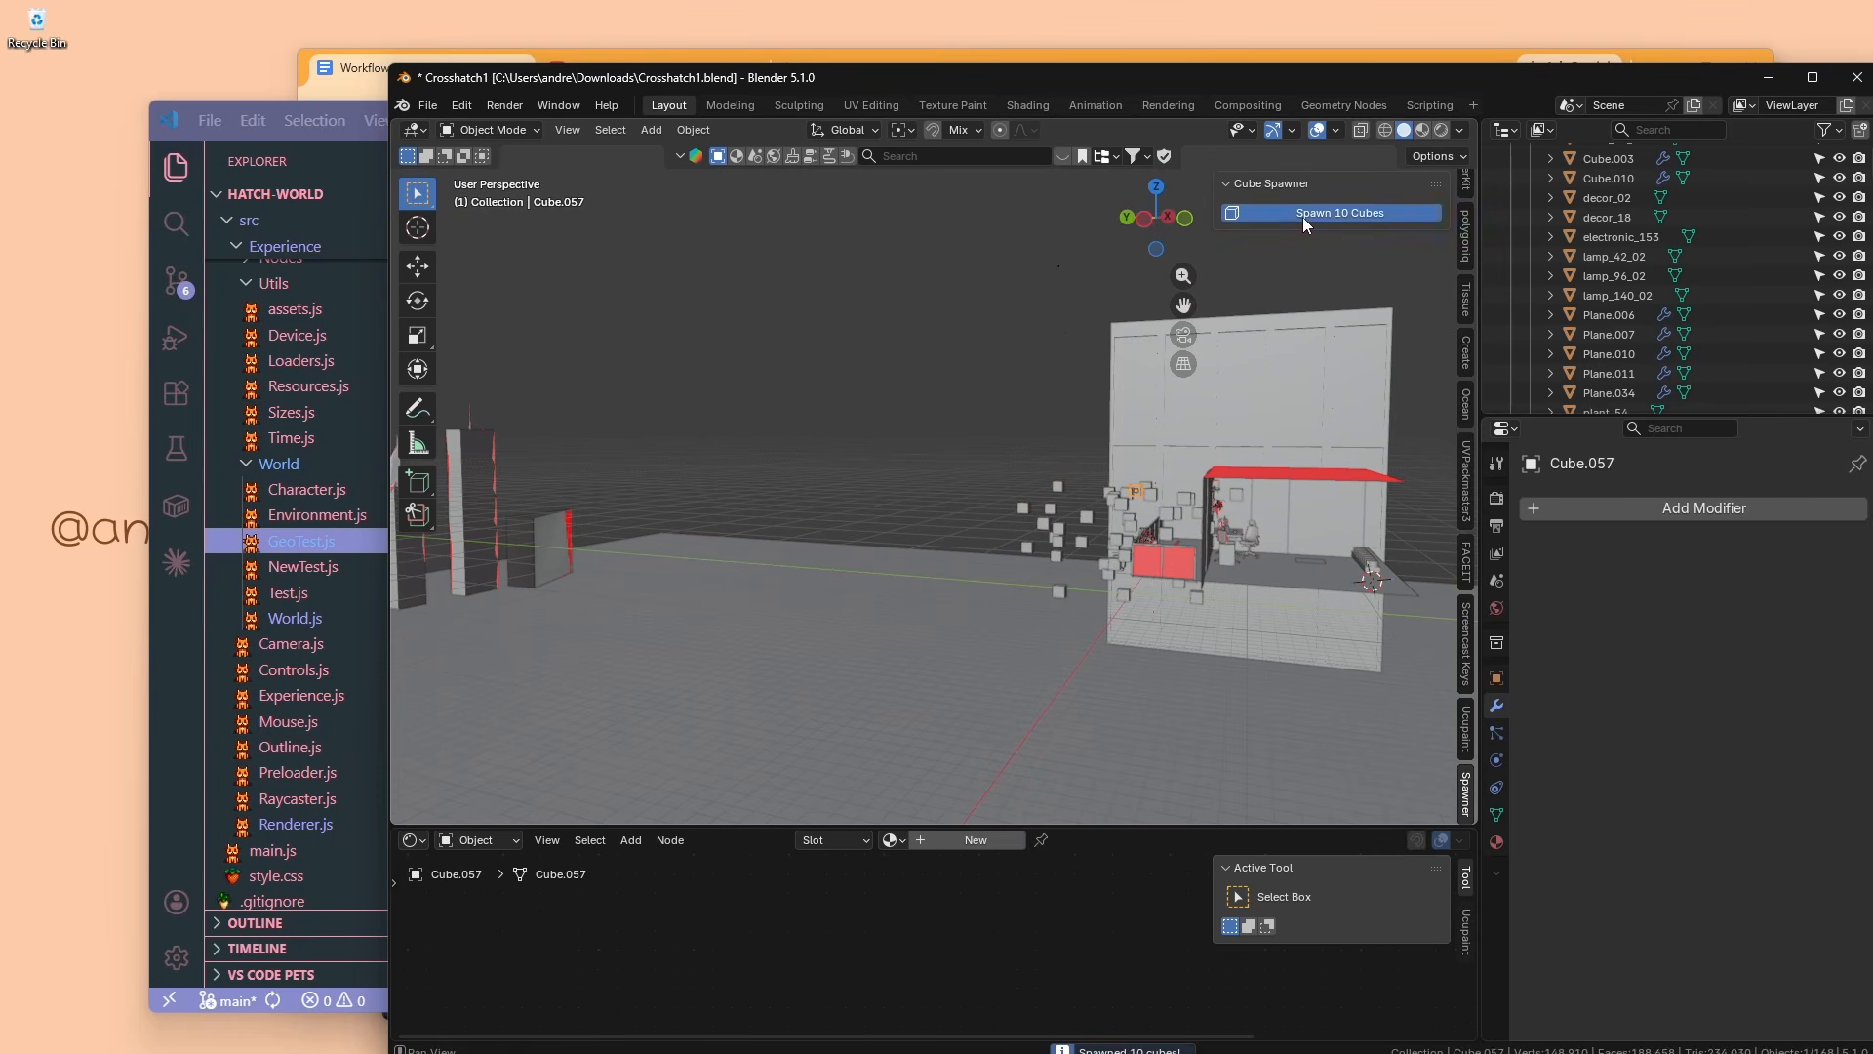
click(1178, 446)
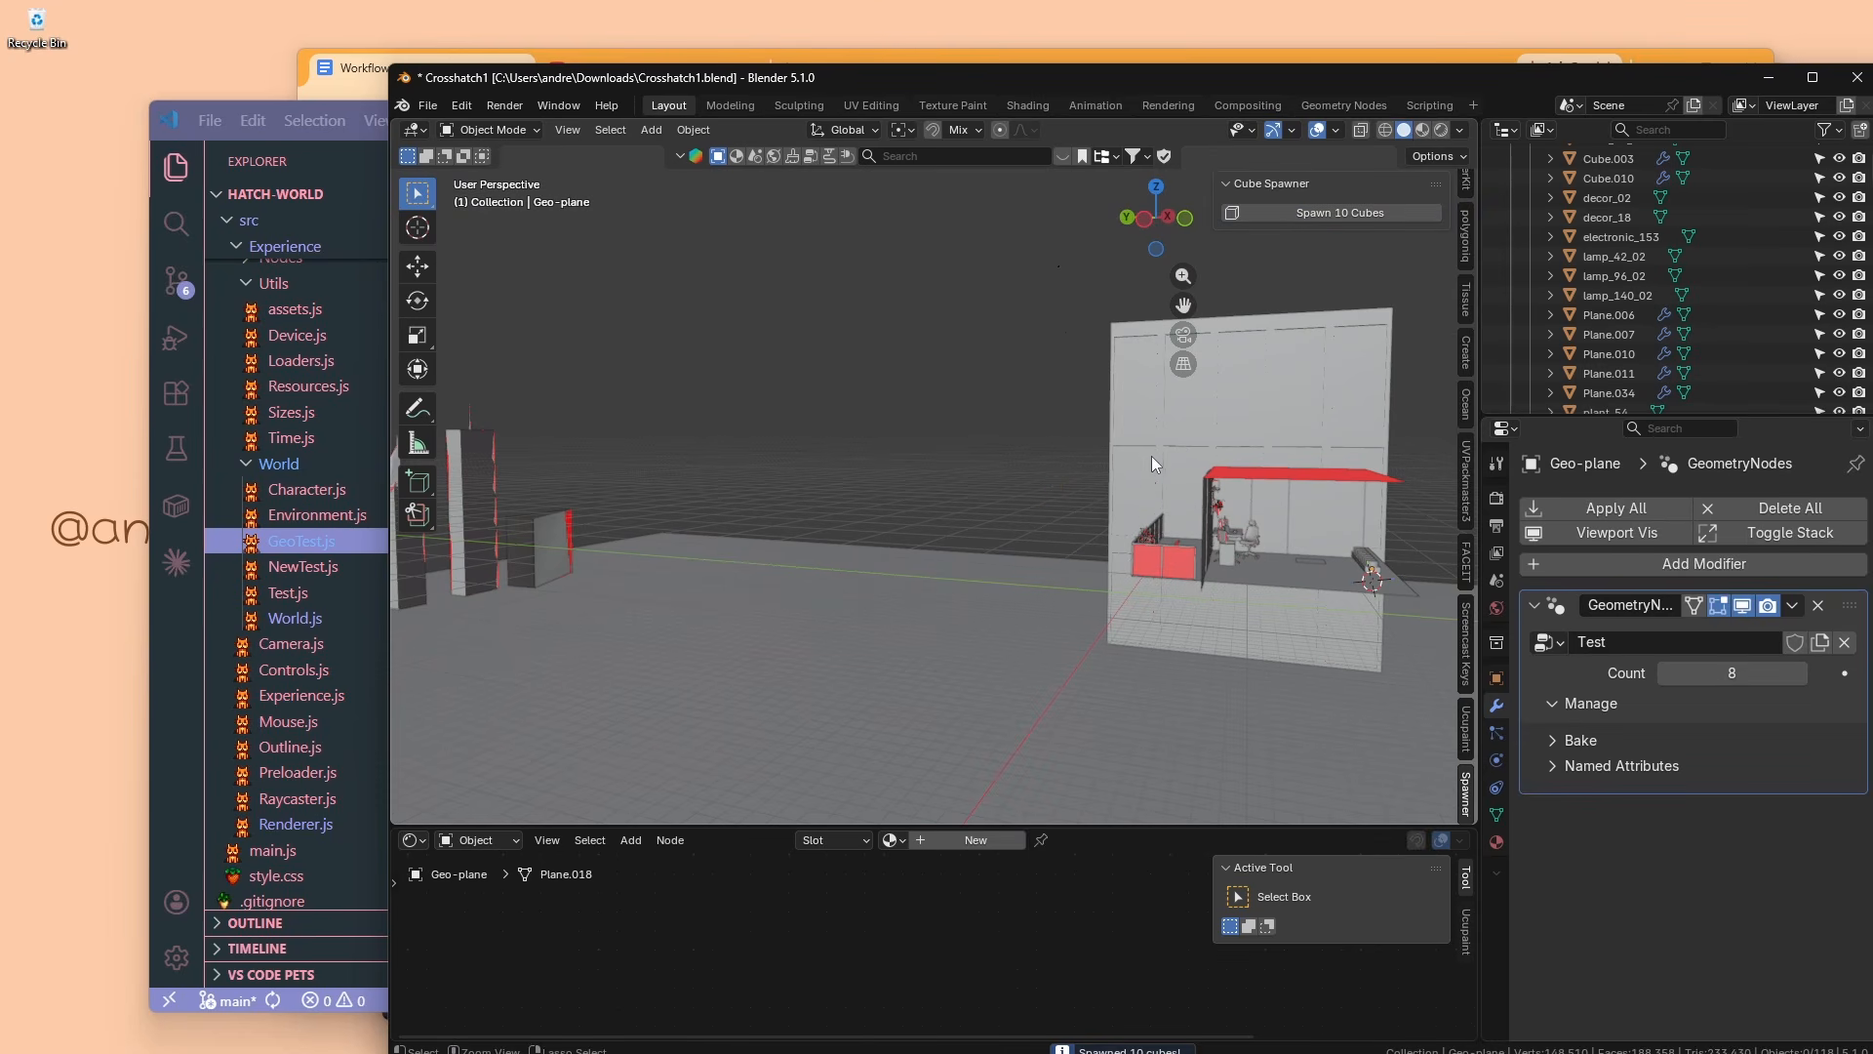
Ask Claude Code in VS Code to make the addon spawn other objects besides cubes, uninstalling and reinstalling it if needed.
click(183, 670)
click(1381, 904)
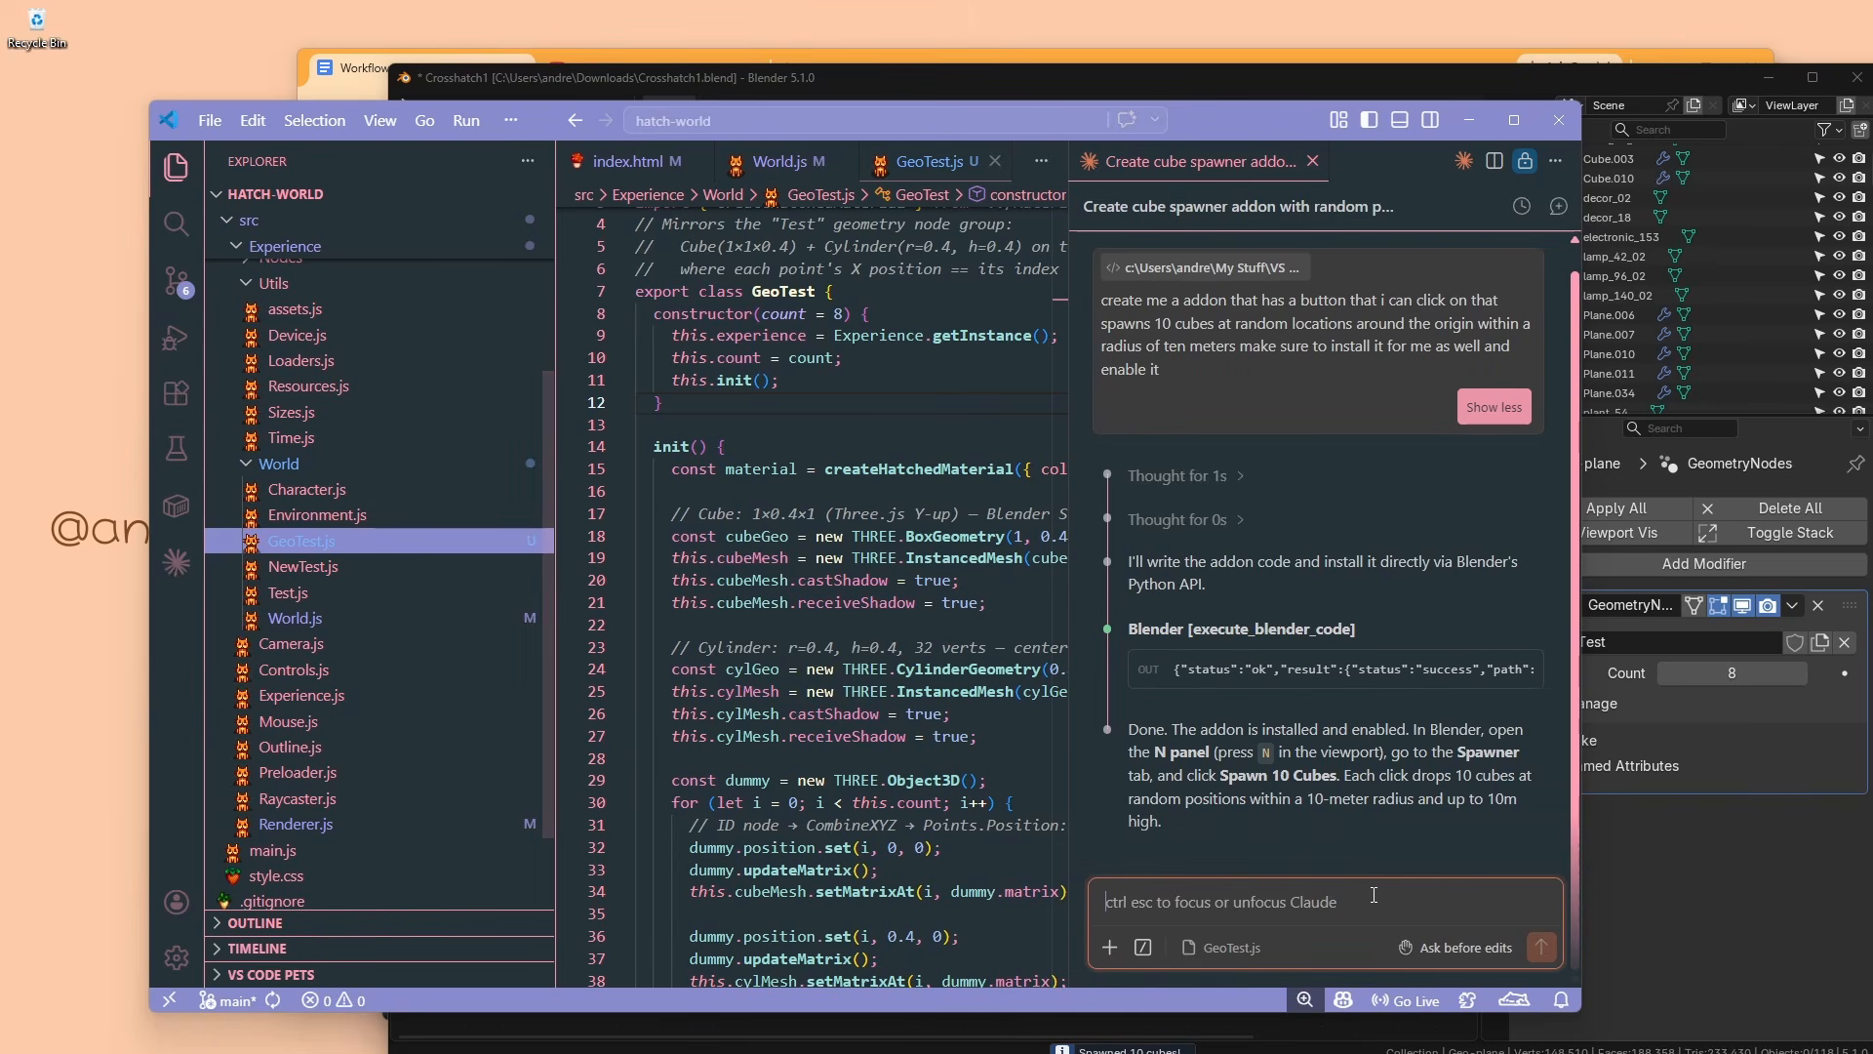
text(hey this add)
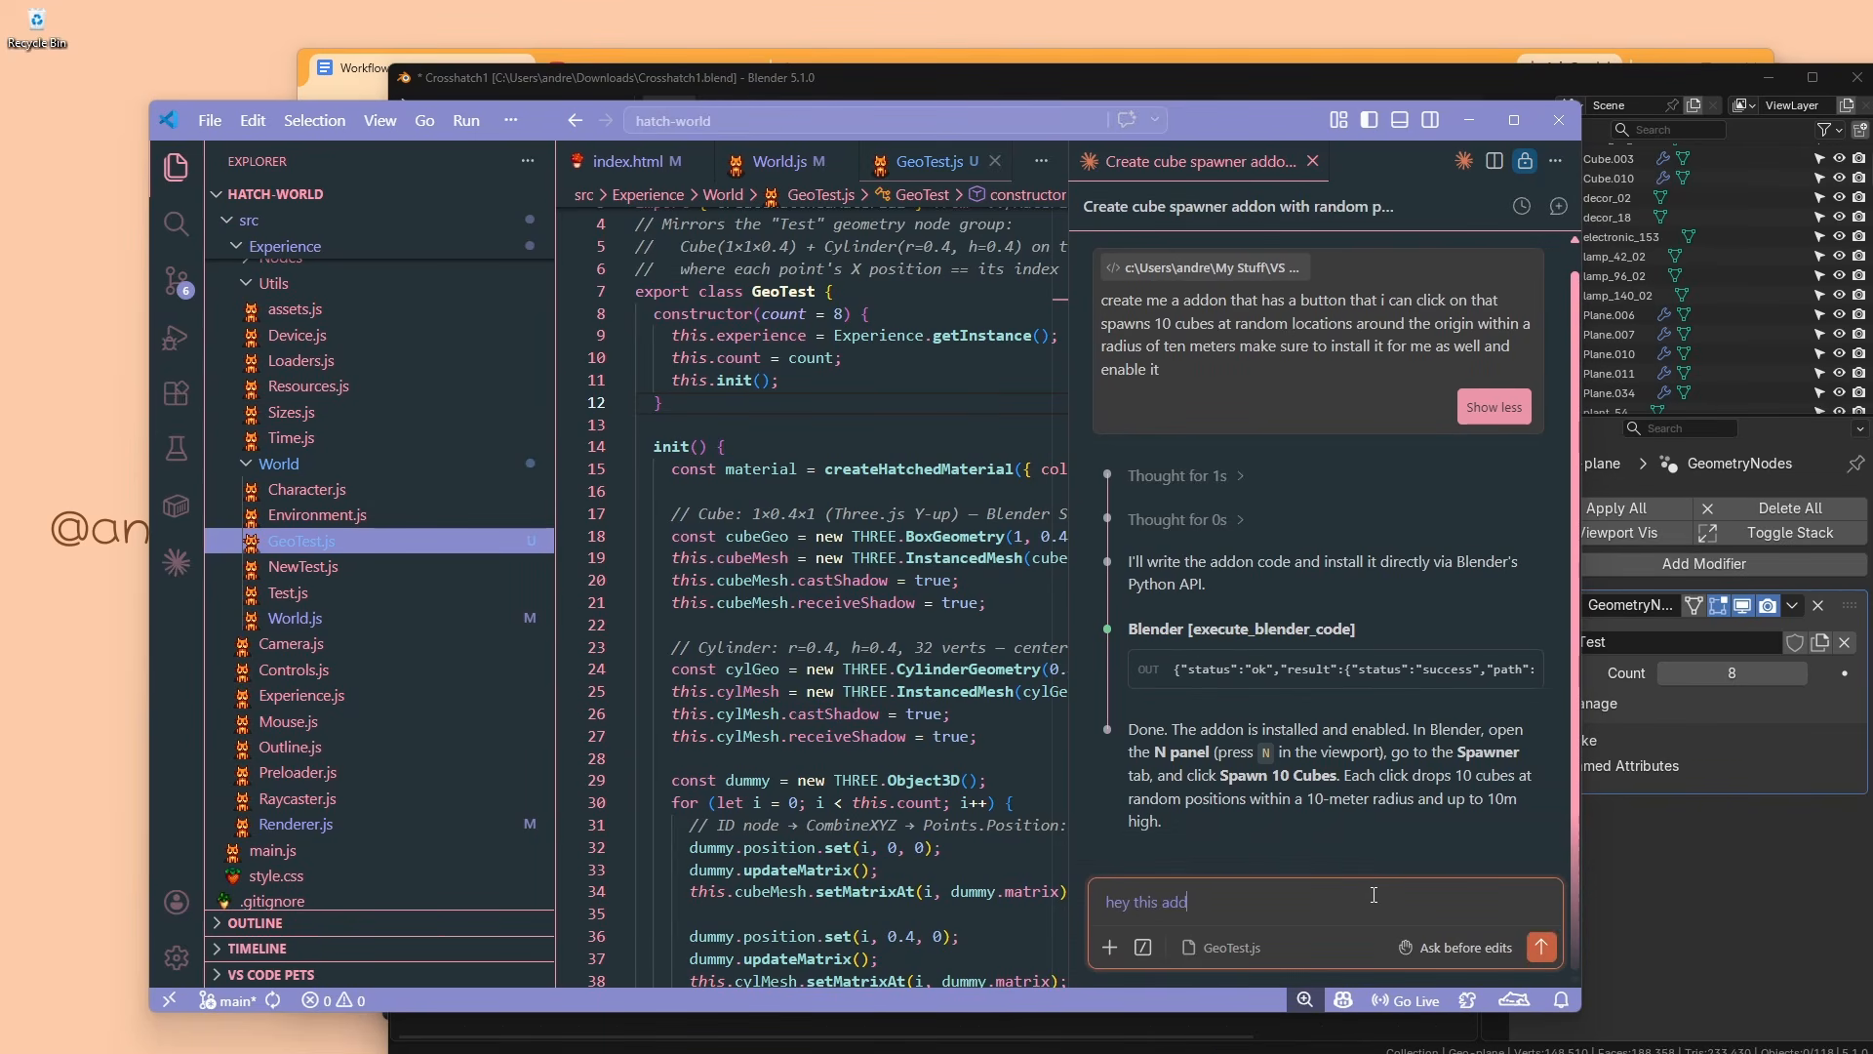
text(on kinda)
text(doo doo, can you make it spawn other objects too instead of just cubes? uninstall and reinstall if needed)
key(Return)
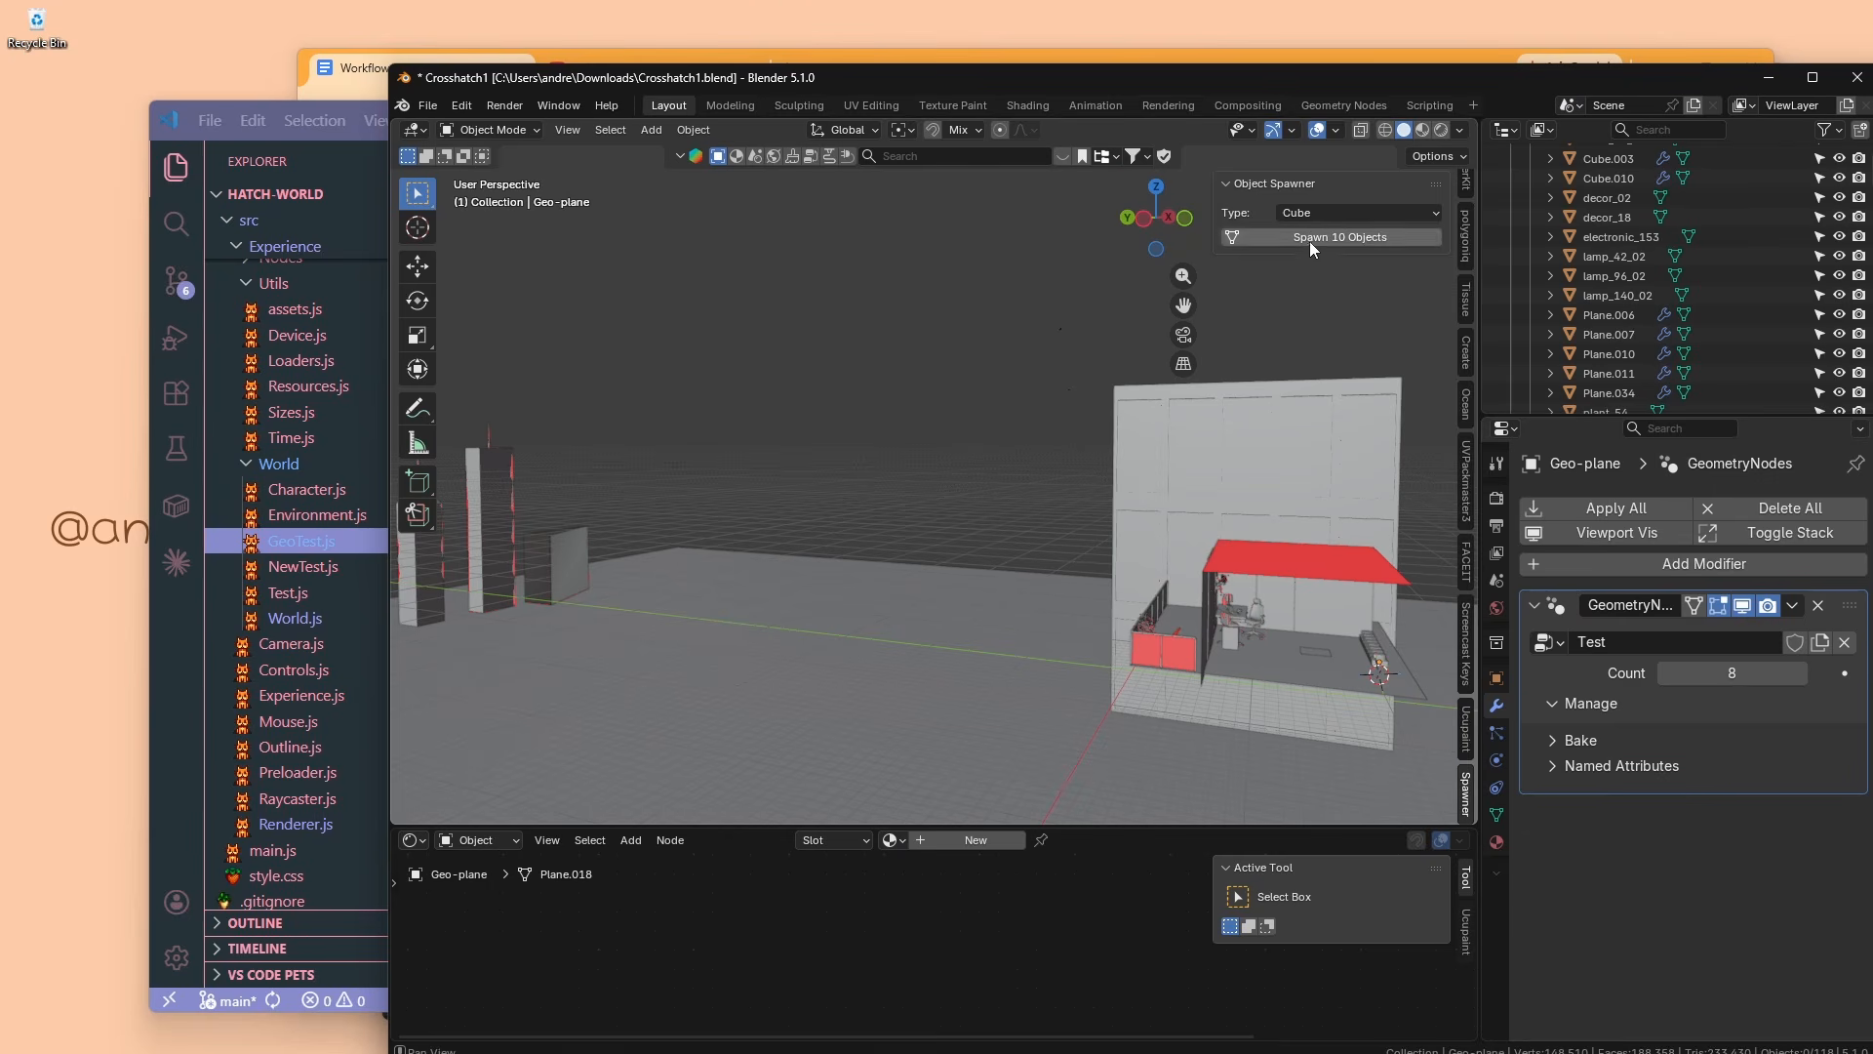
Set the Object Spawner type to Sphere in Blender and spawn 10 spheres.
click(1314, 219)
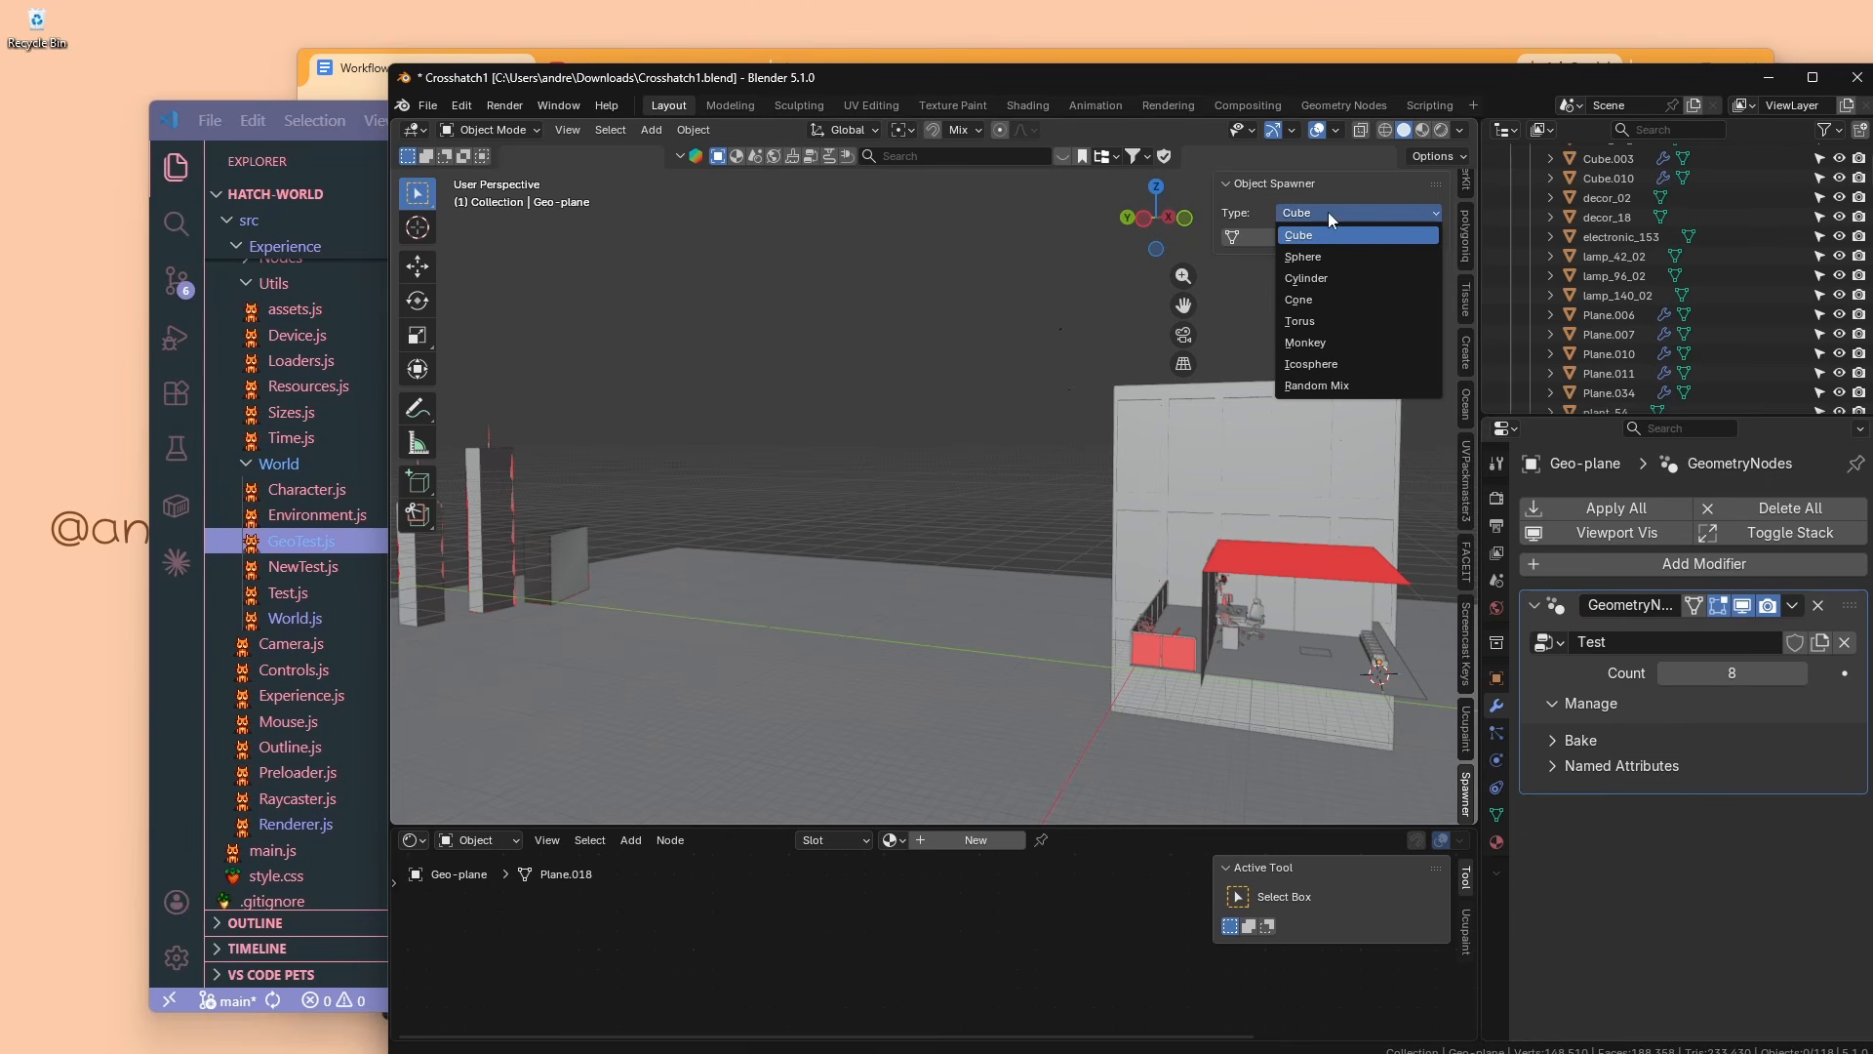
click(1325, 256)
click(1319, 240)
scroll(1145, 553, up, 2)
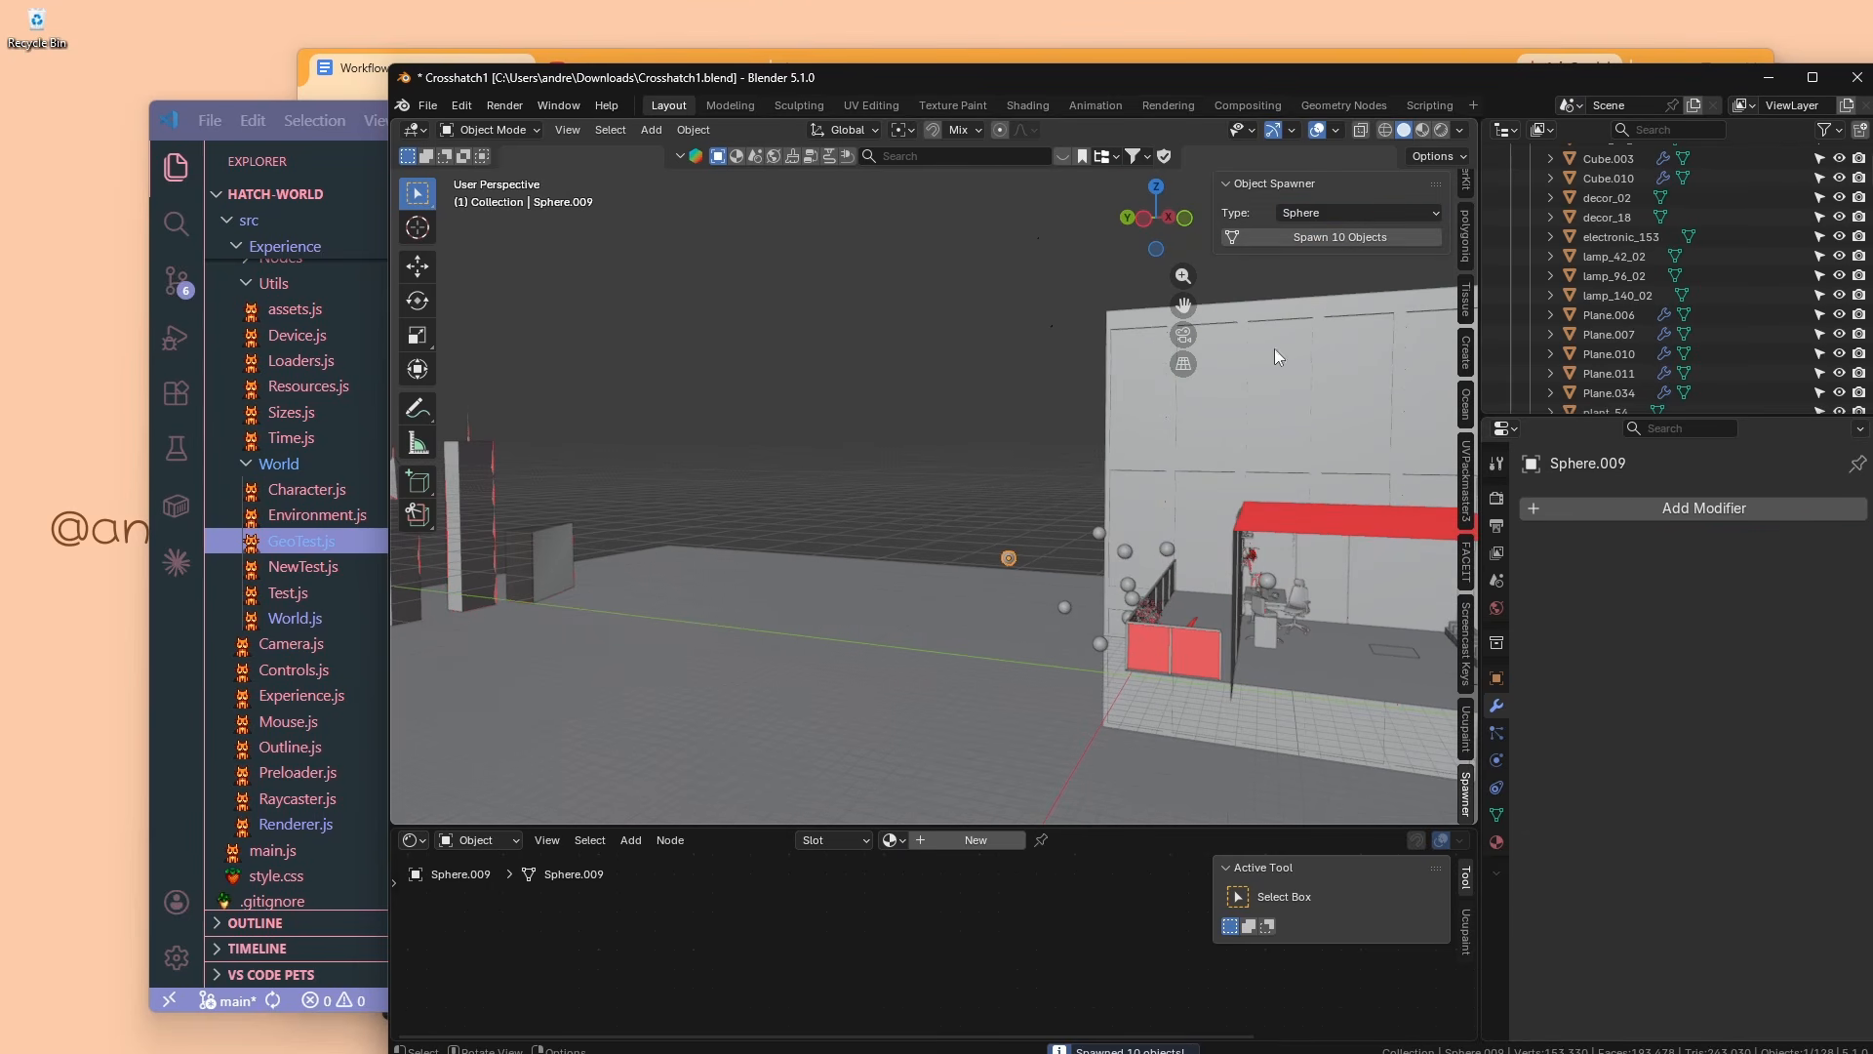
Spawn 10 cones and 10 cubes with the Object Spawner.
click(1337, 215)
click(1344, 288)
click(1343, 238)
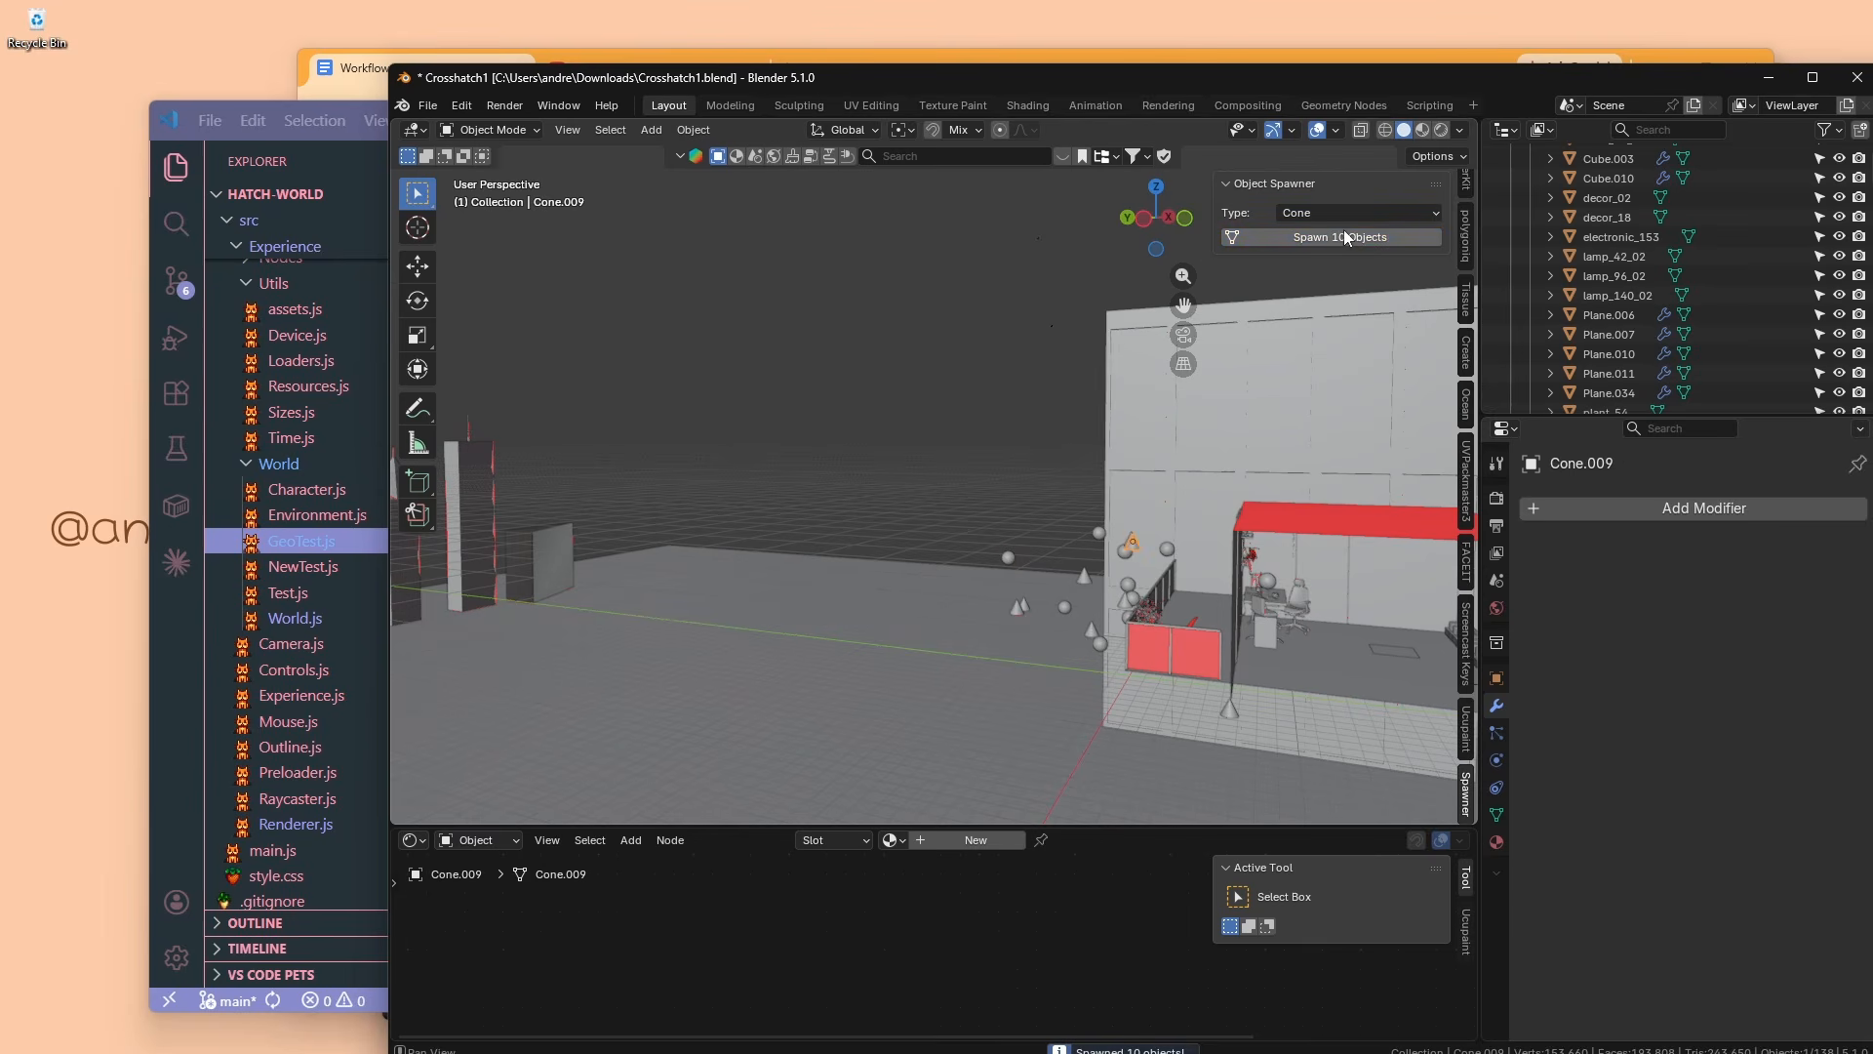
click(1349, 215)
click(1352, 224)
click(1356, 240)
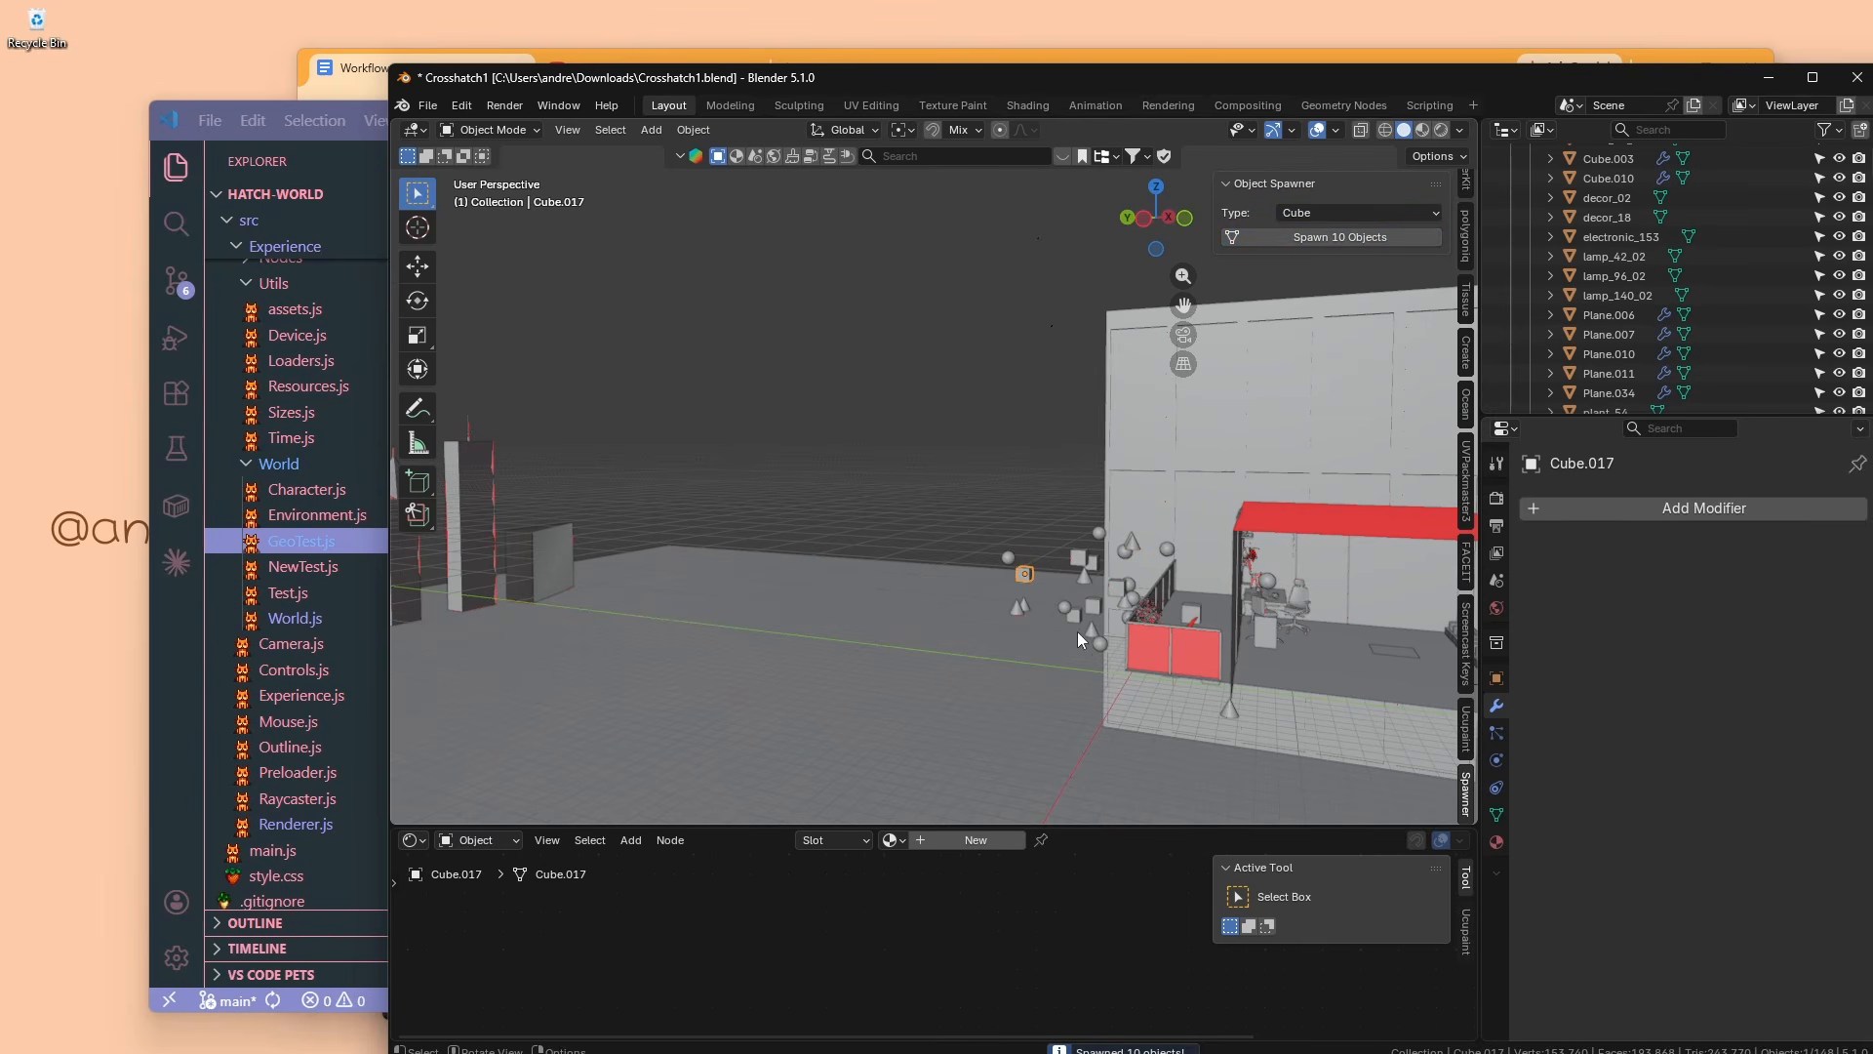
Ask Claude Code in VS Code to uninstall the object spawner addon because it is not wanted anymore.
click(161, 722)
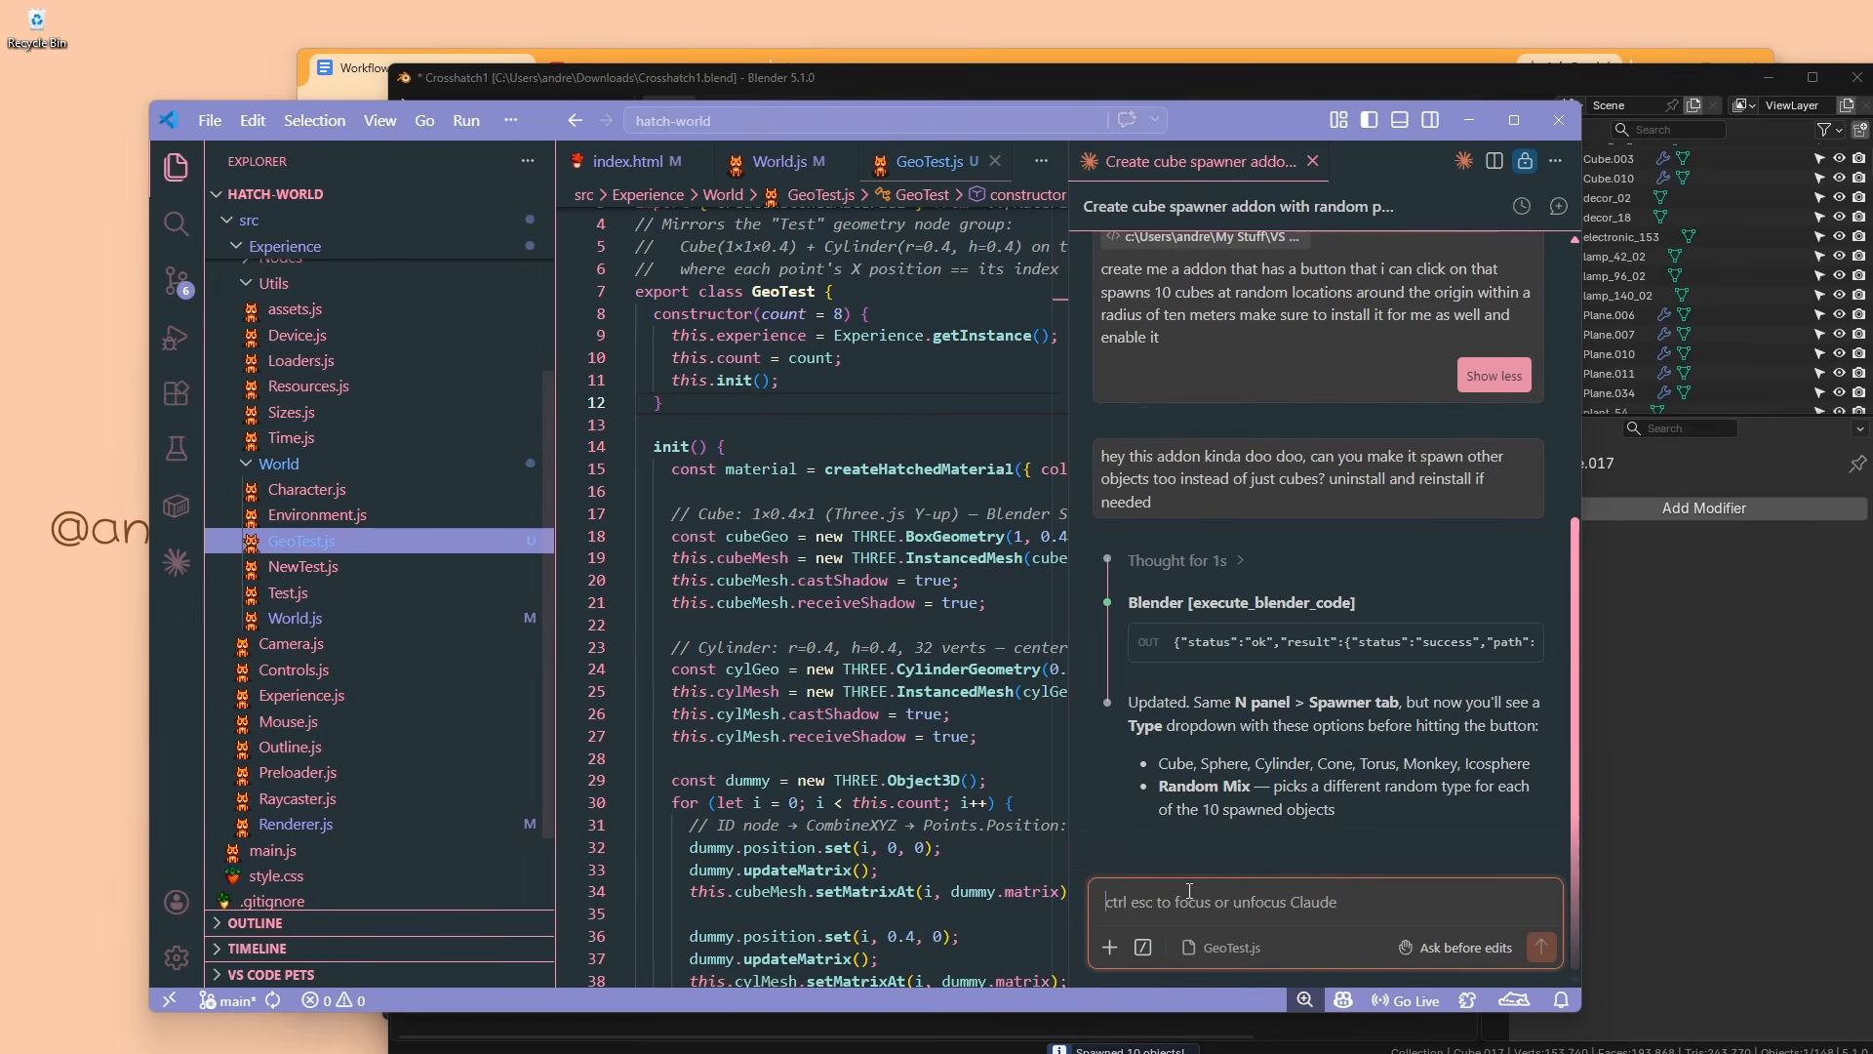
text(actually you know what bro I DO)
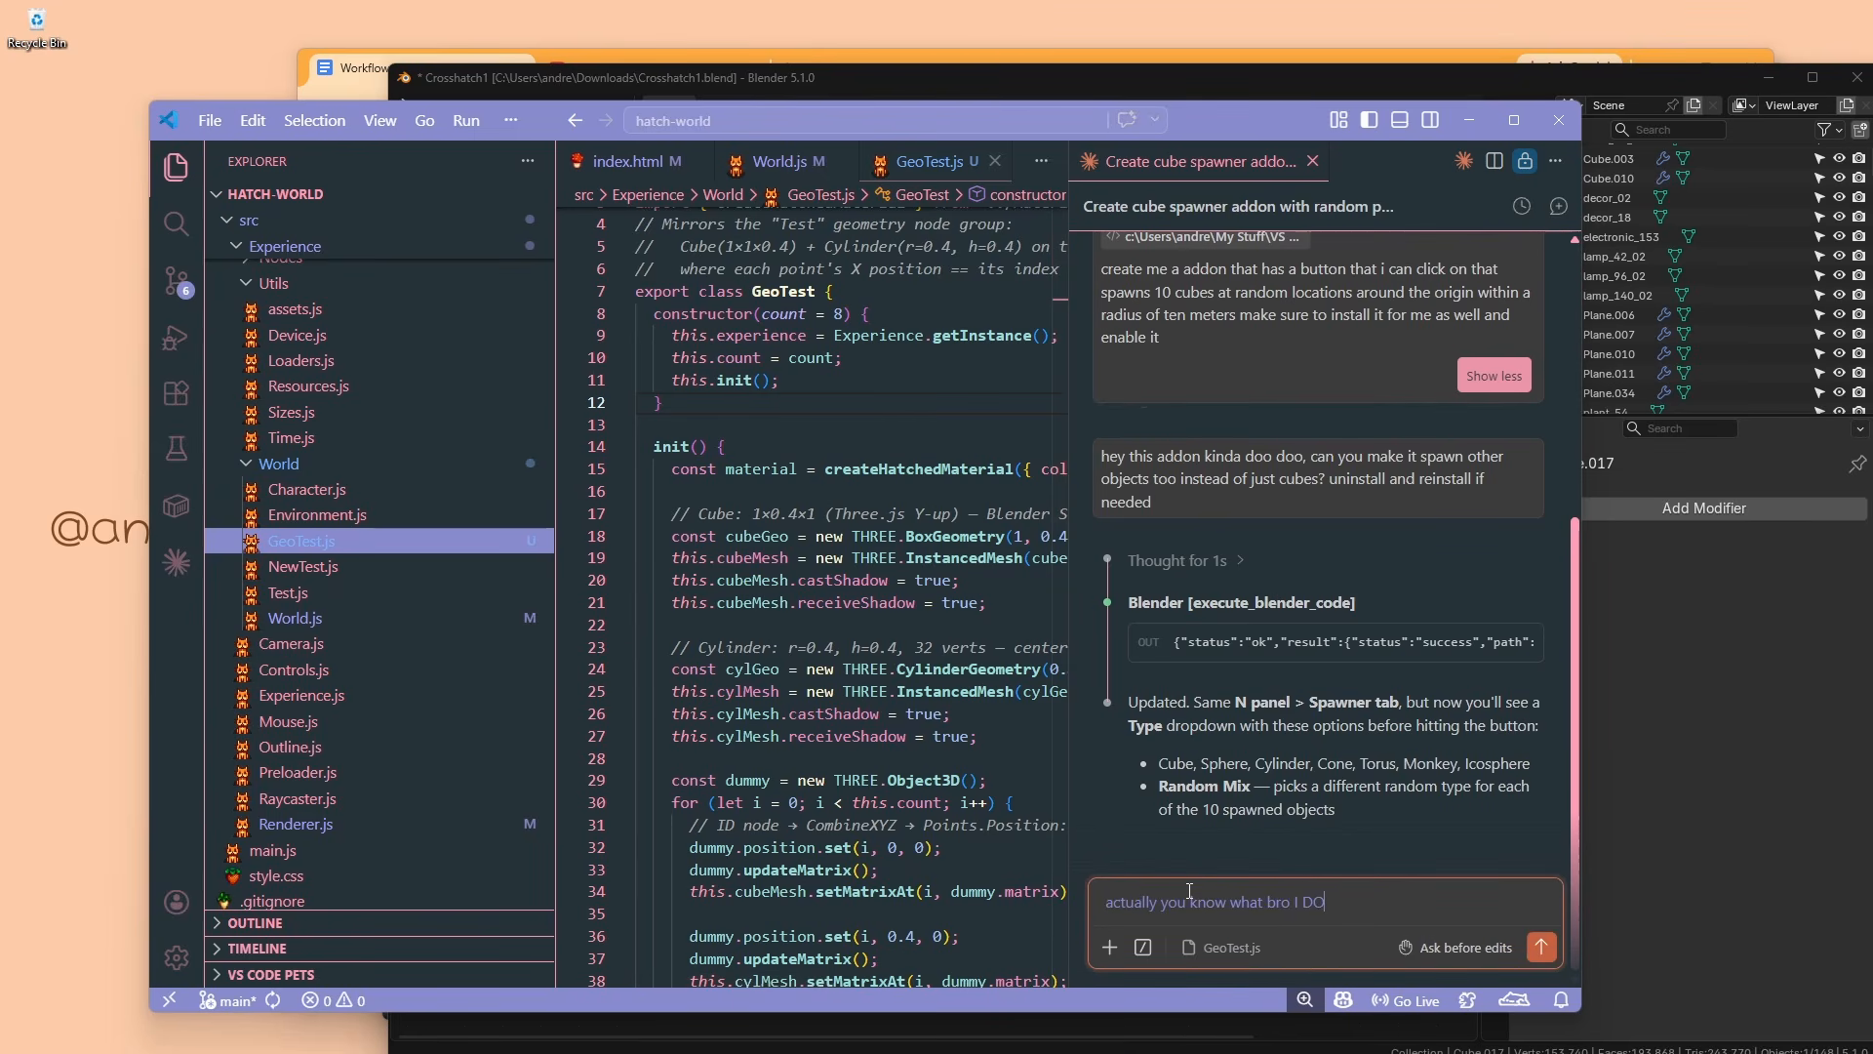
text(NT WANT IT ANYMORE uninstall it please)
key(Return)
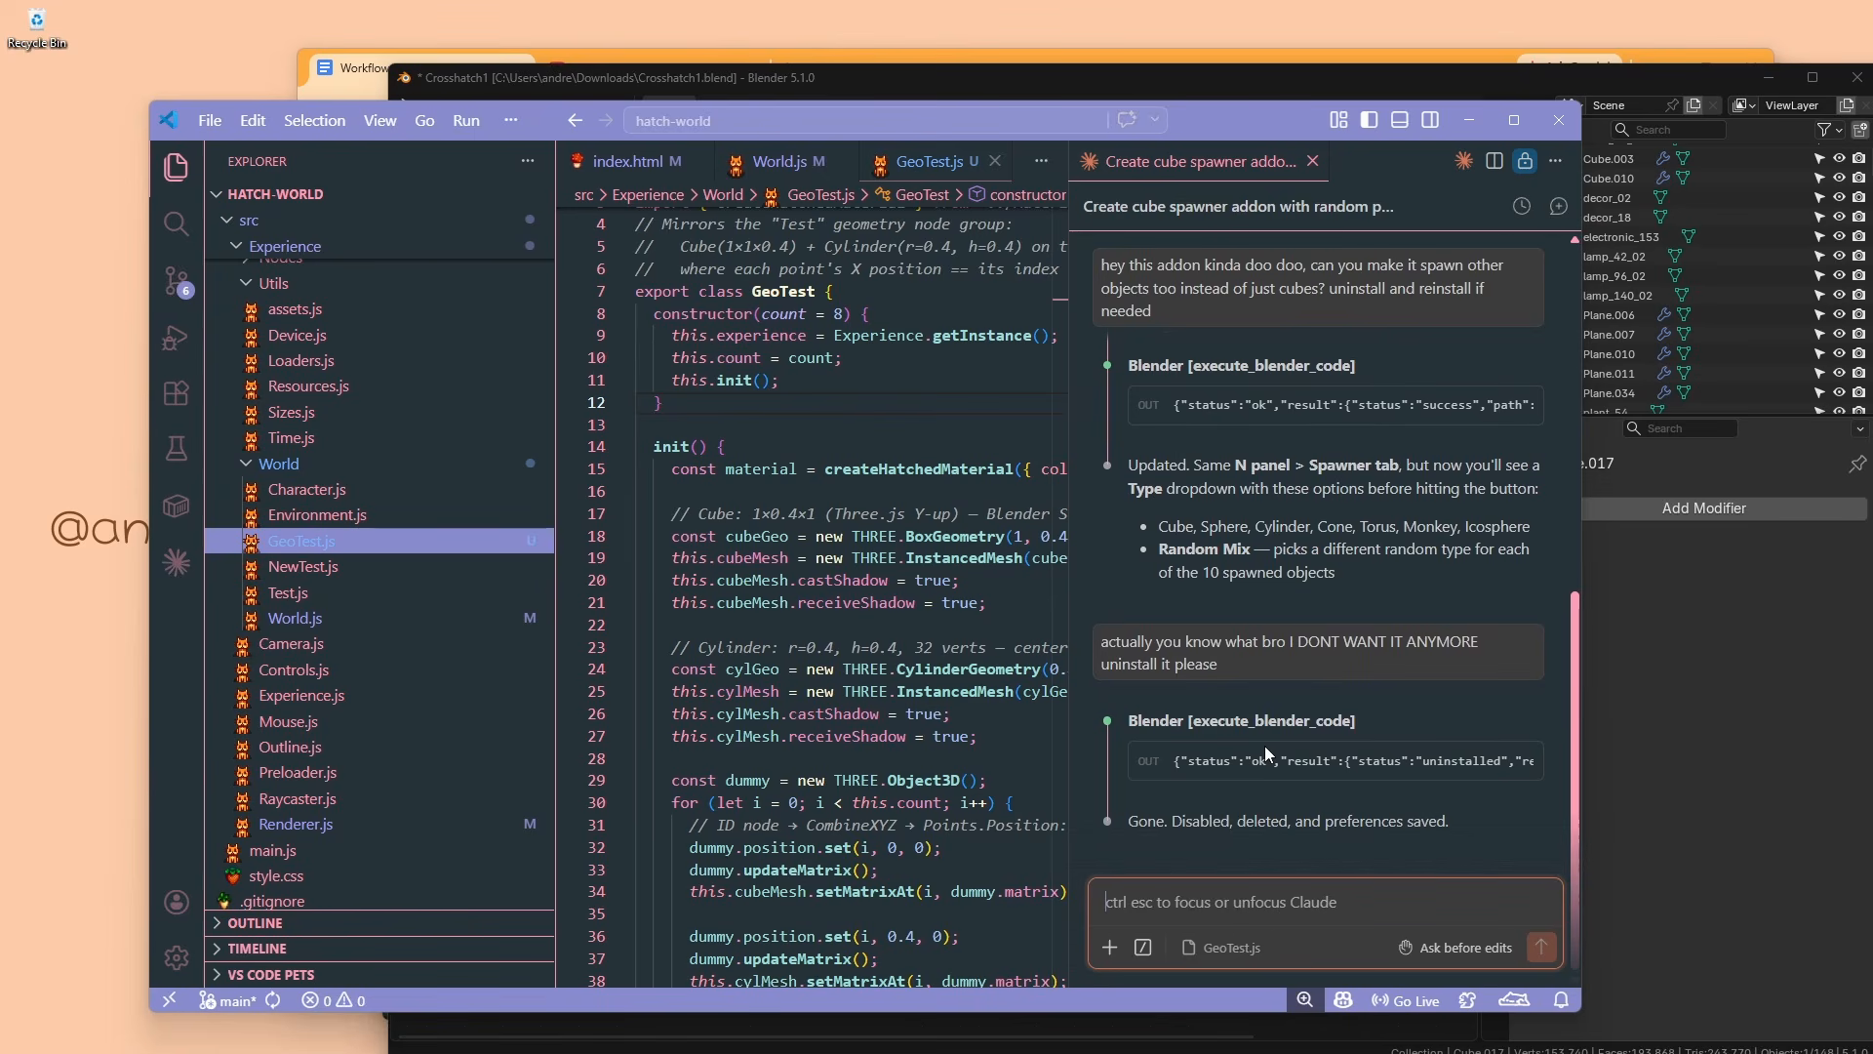
Switch back to Blender and check the sidebar for the uninstalled Object Spawner addon.
key(alt+Tab)
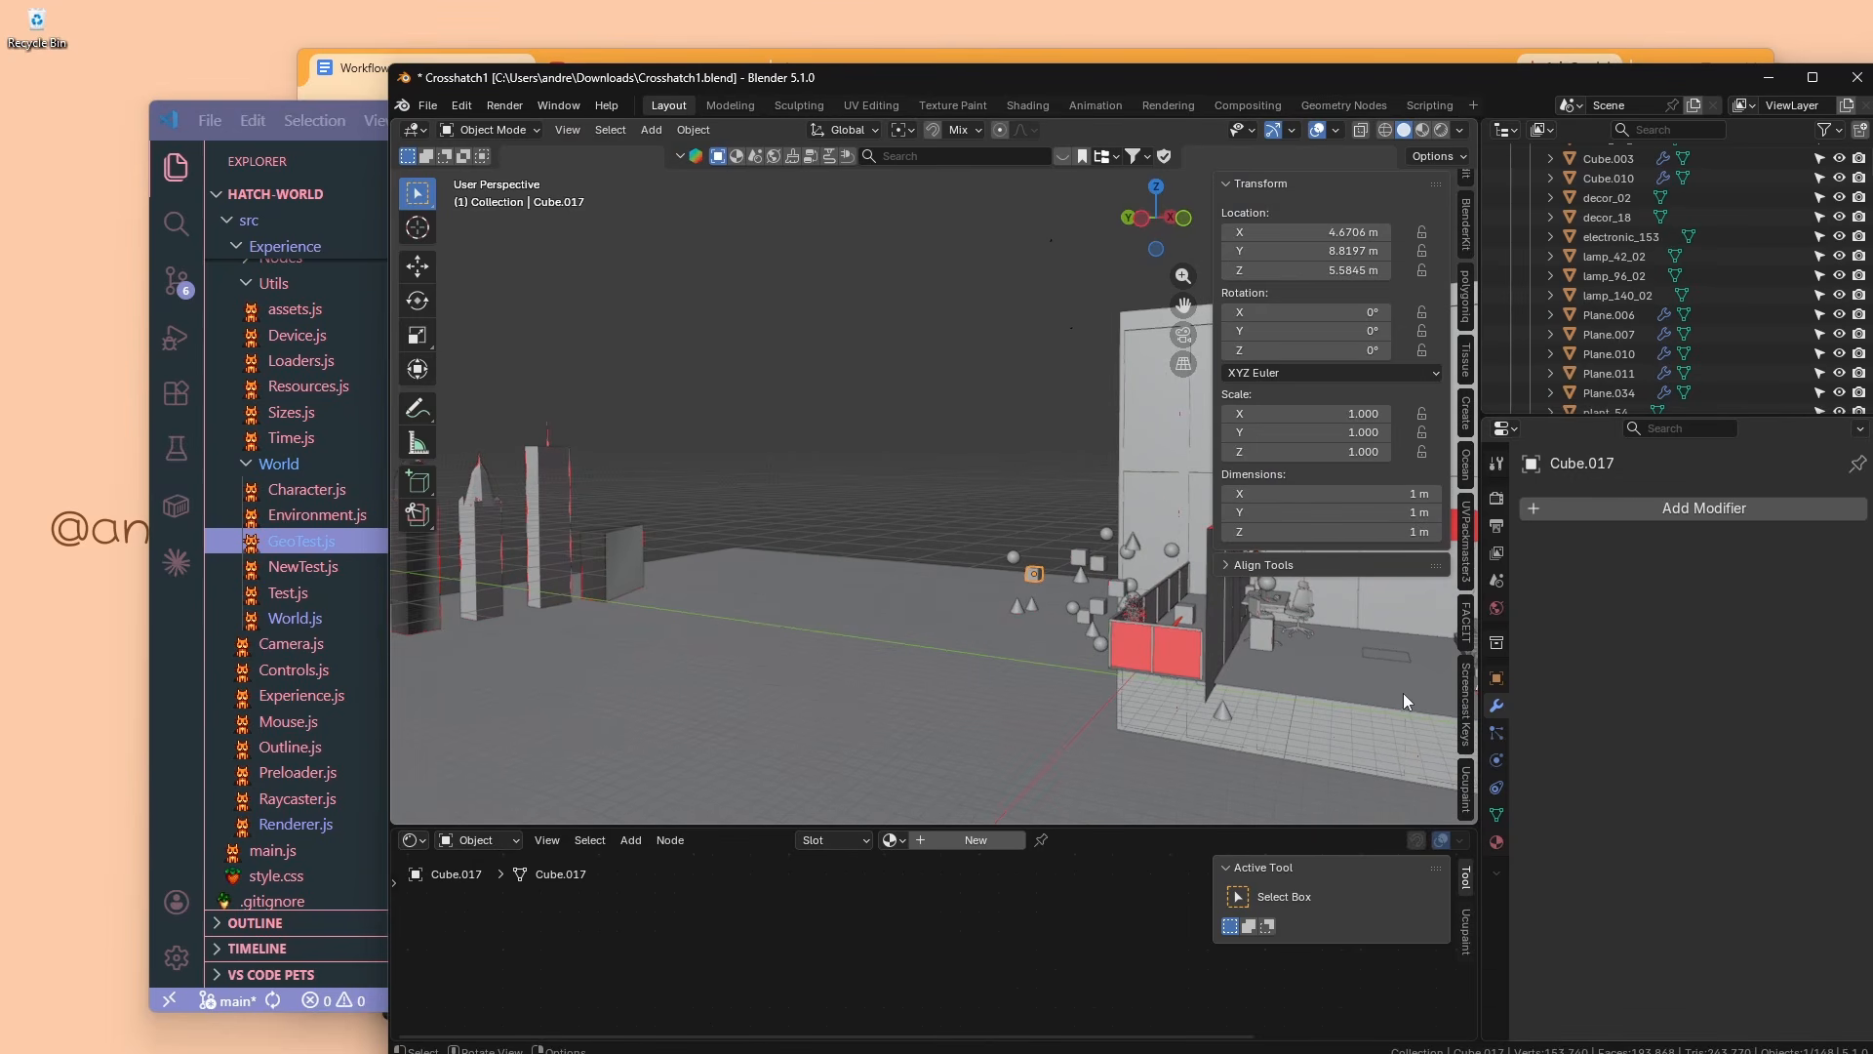
middle_drag(1068, 677, 971, 616)
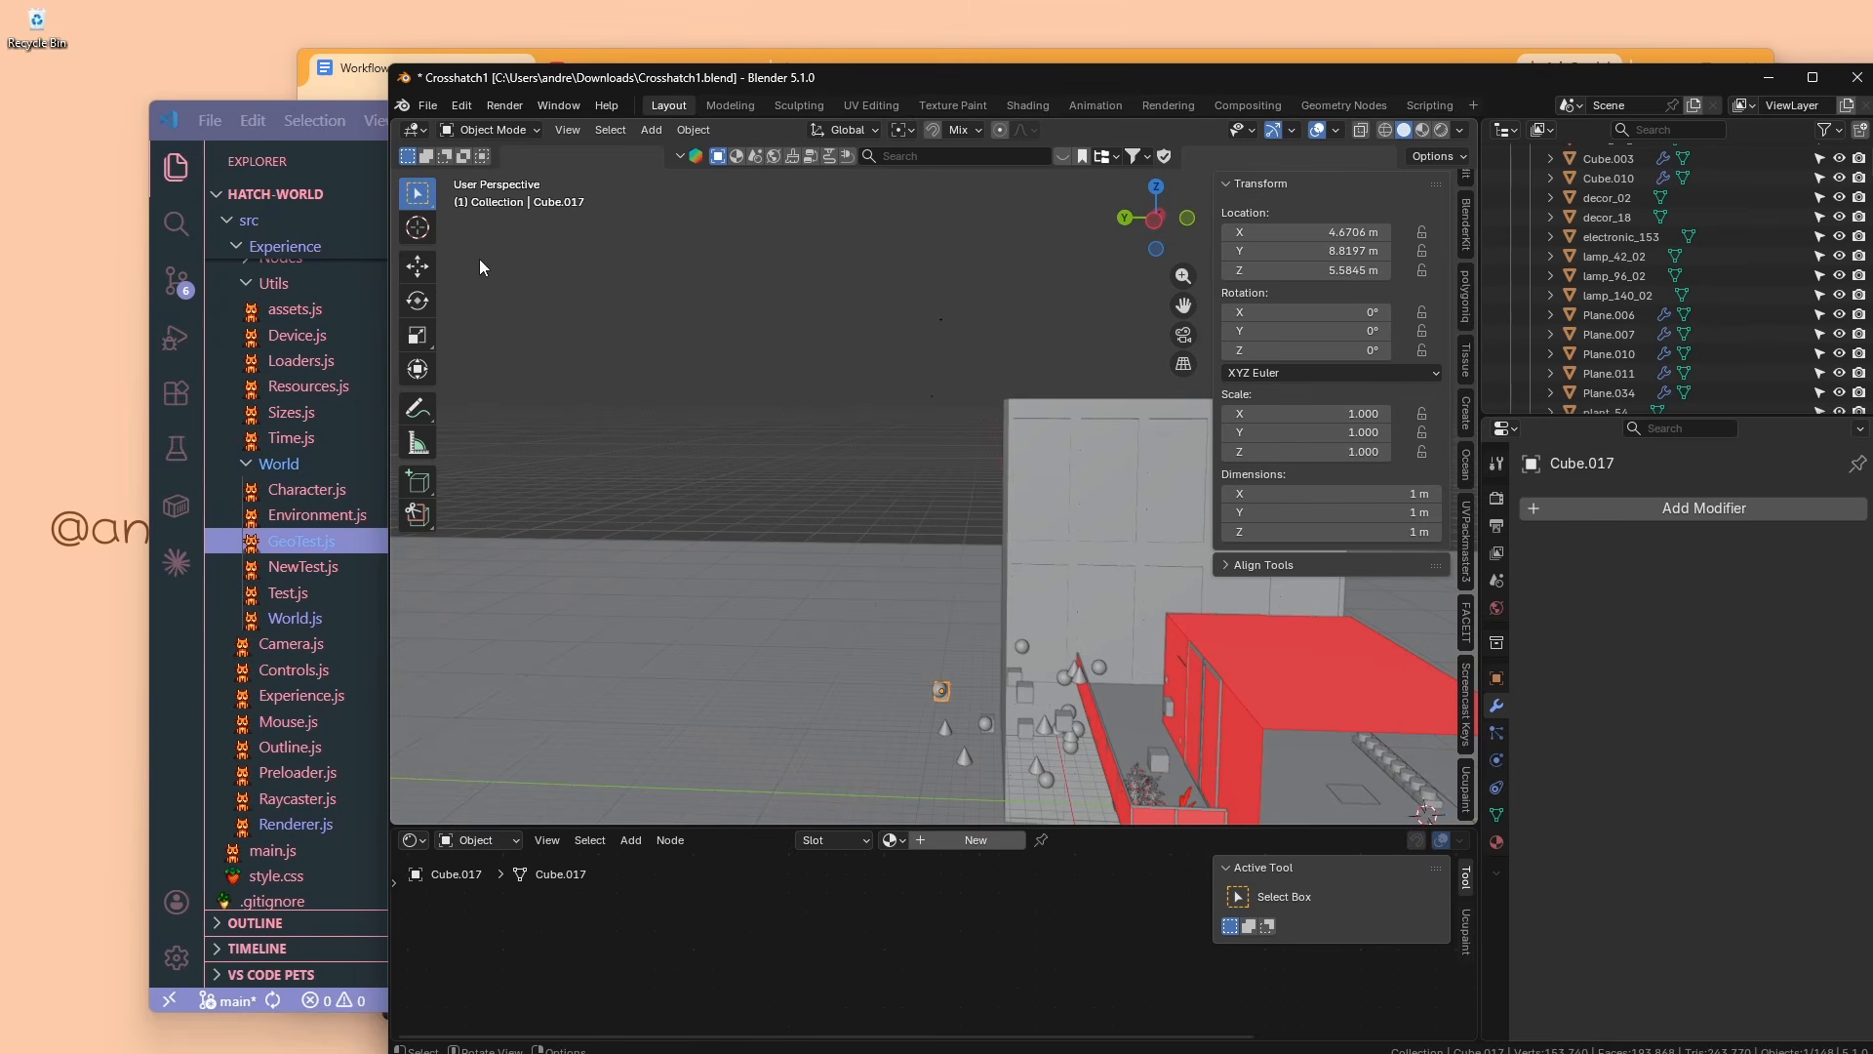
click(176, 564)
key(alt+Tab)
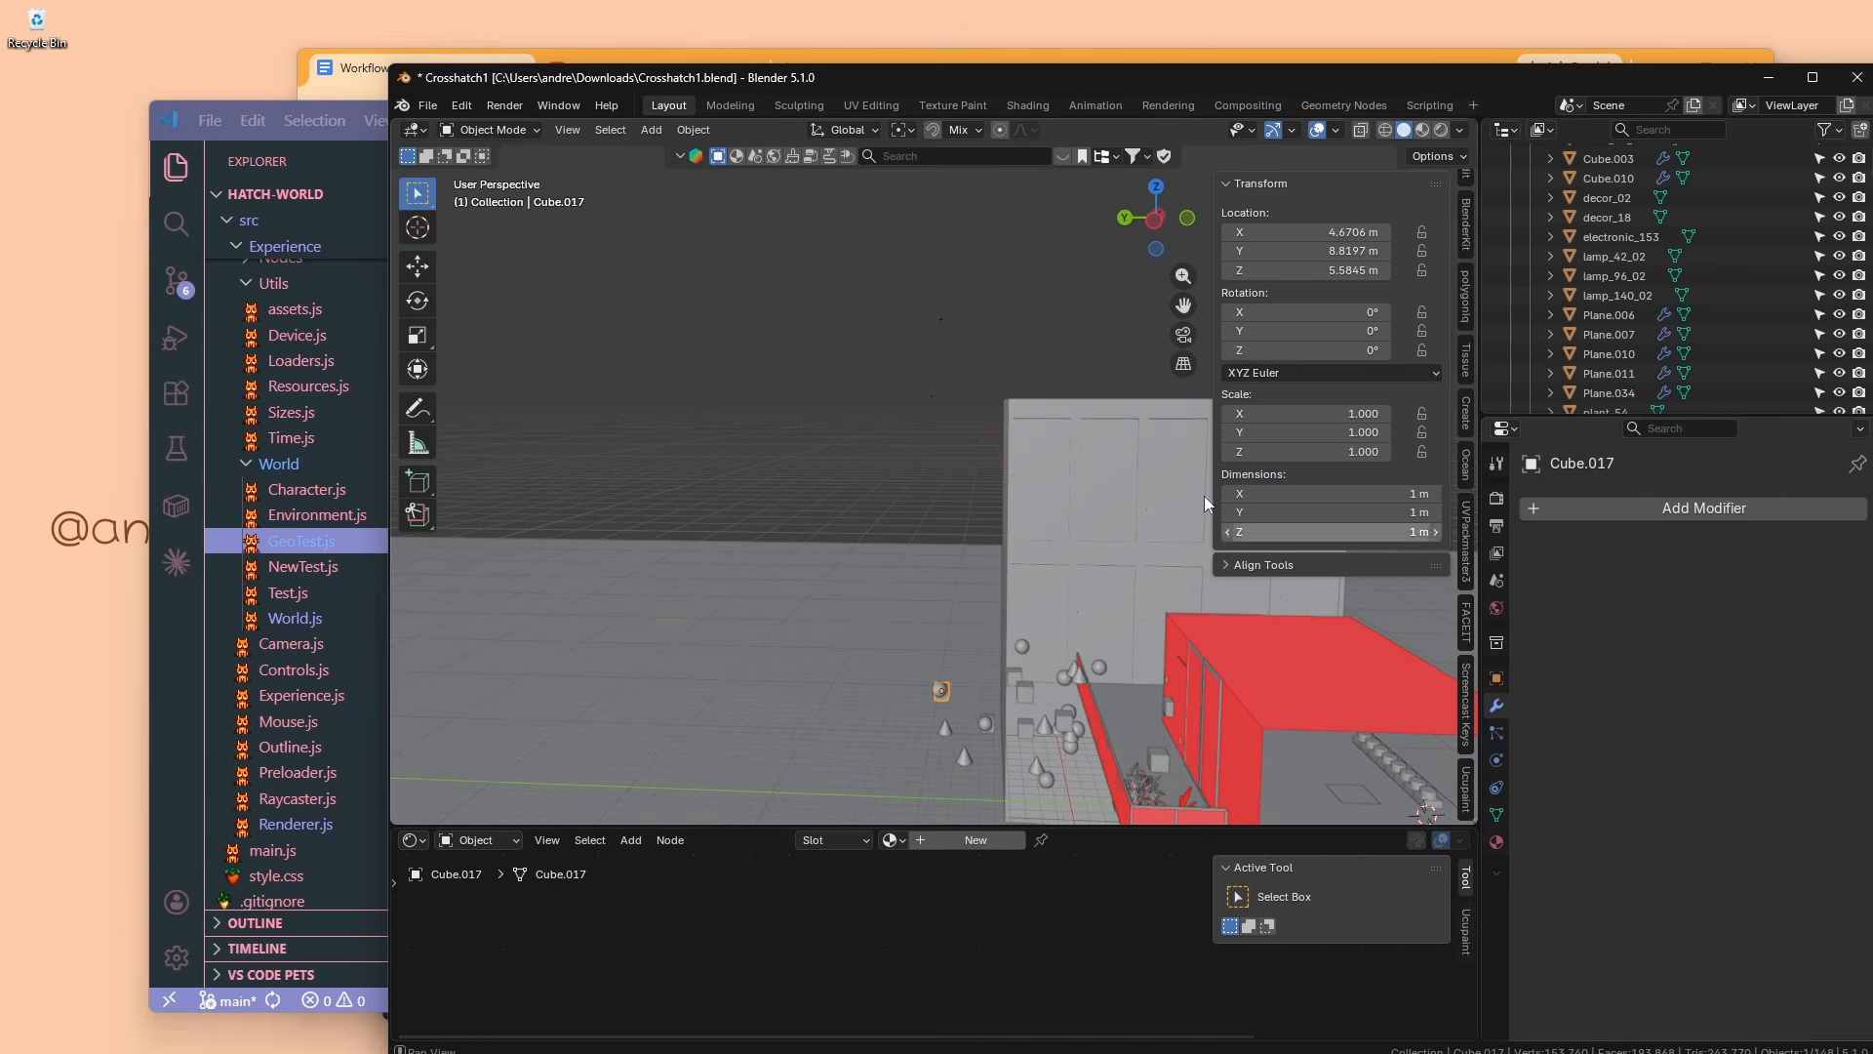
click(461, 105)
click(515, 355)
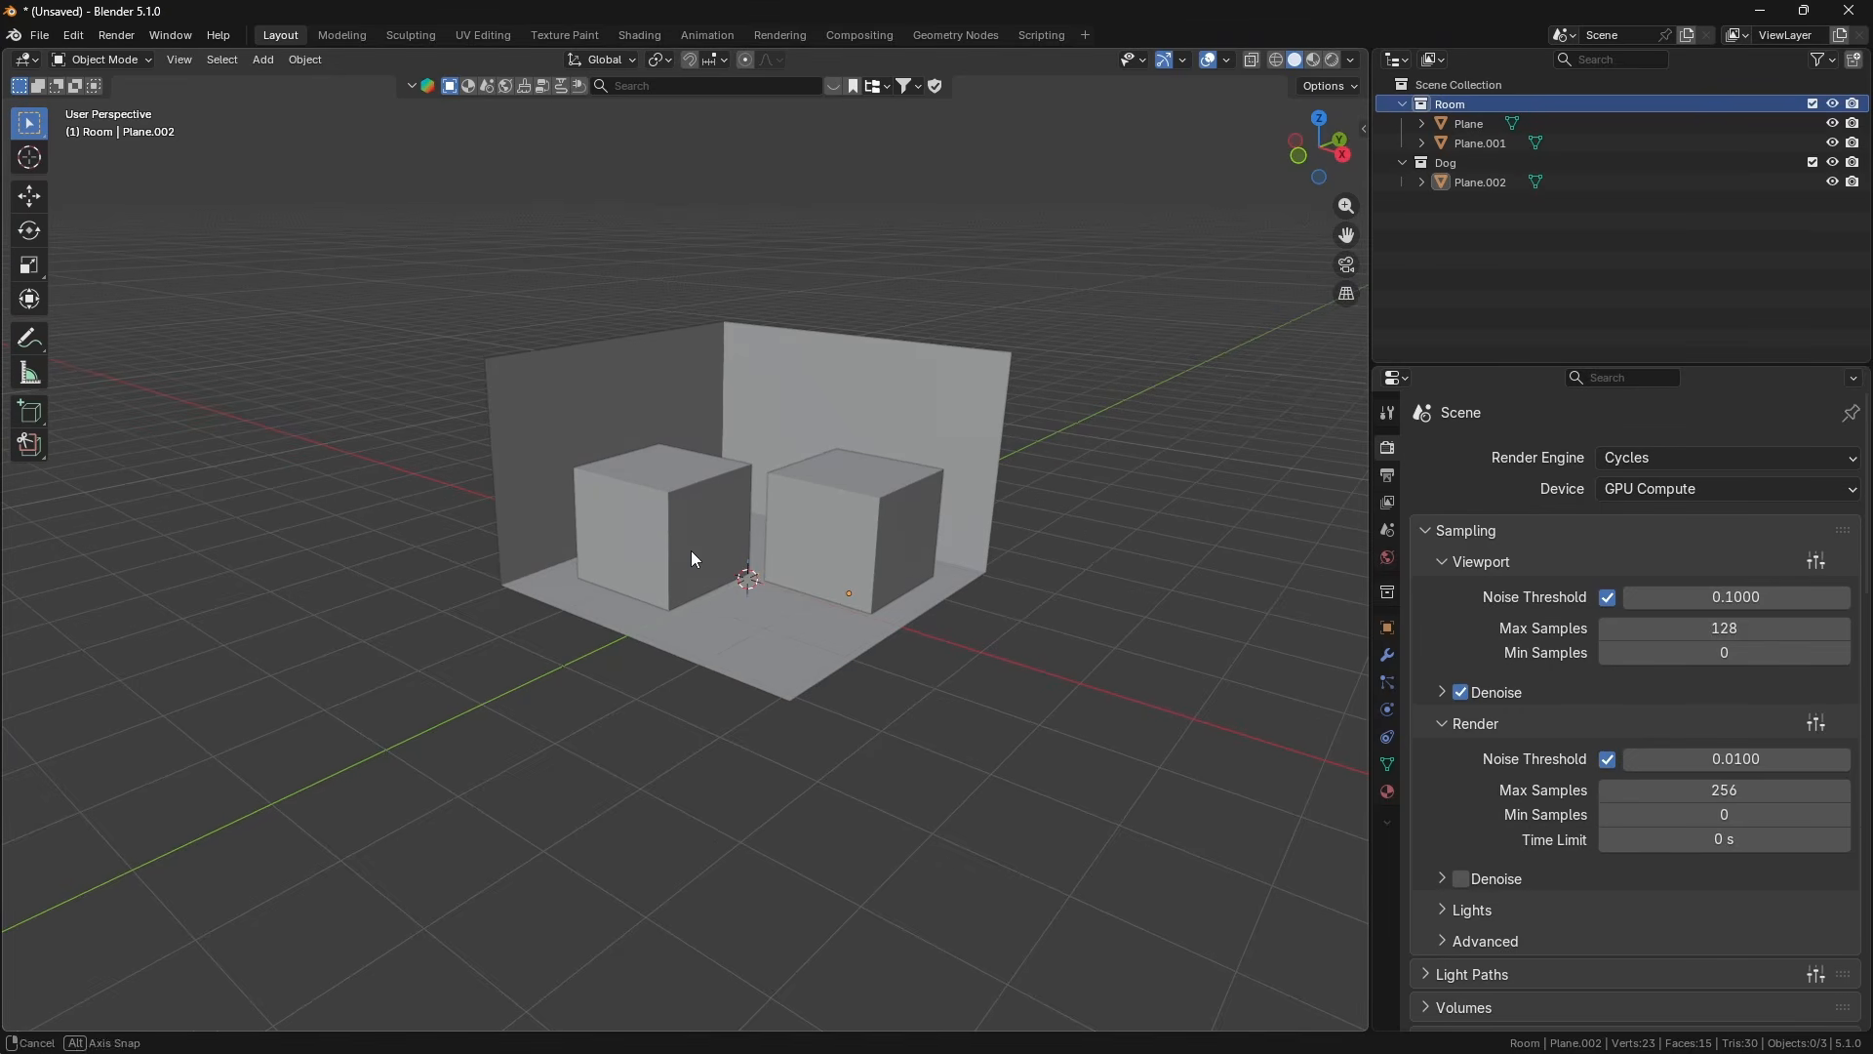
Show the sidebar with the Asset Prep Tools addon and switch it to the Baking tools.
key(n)
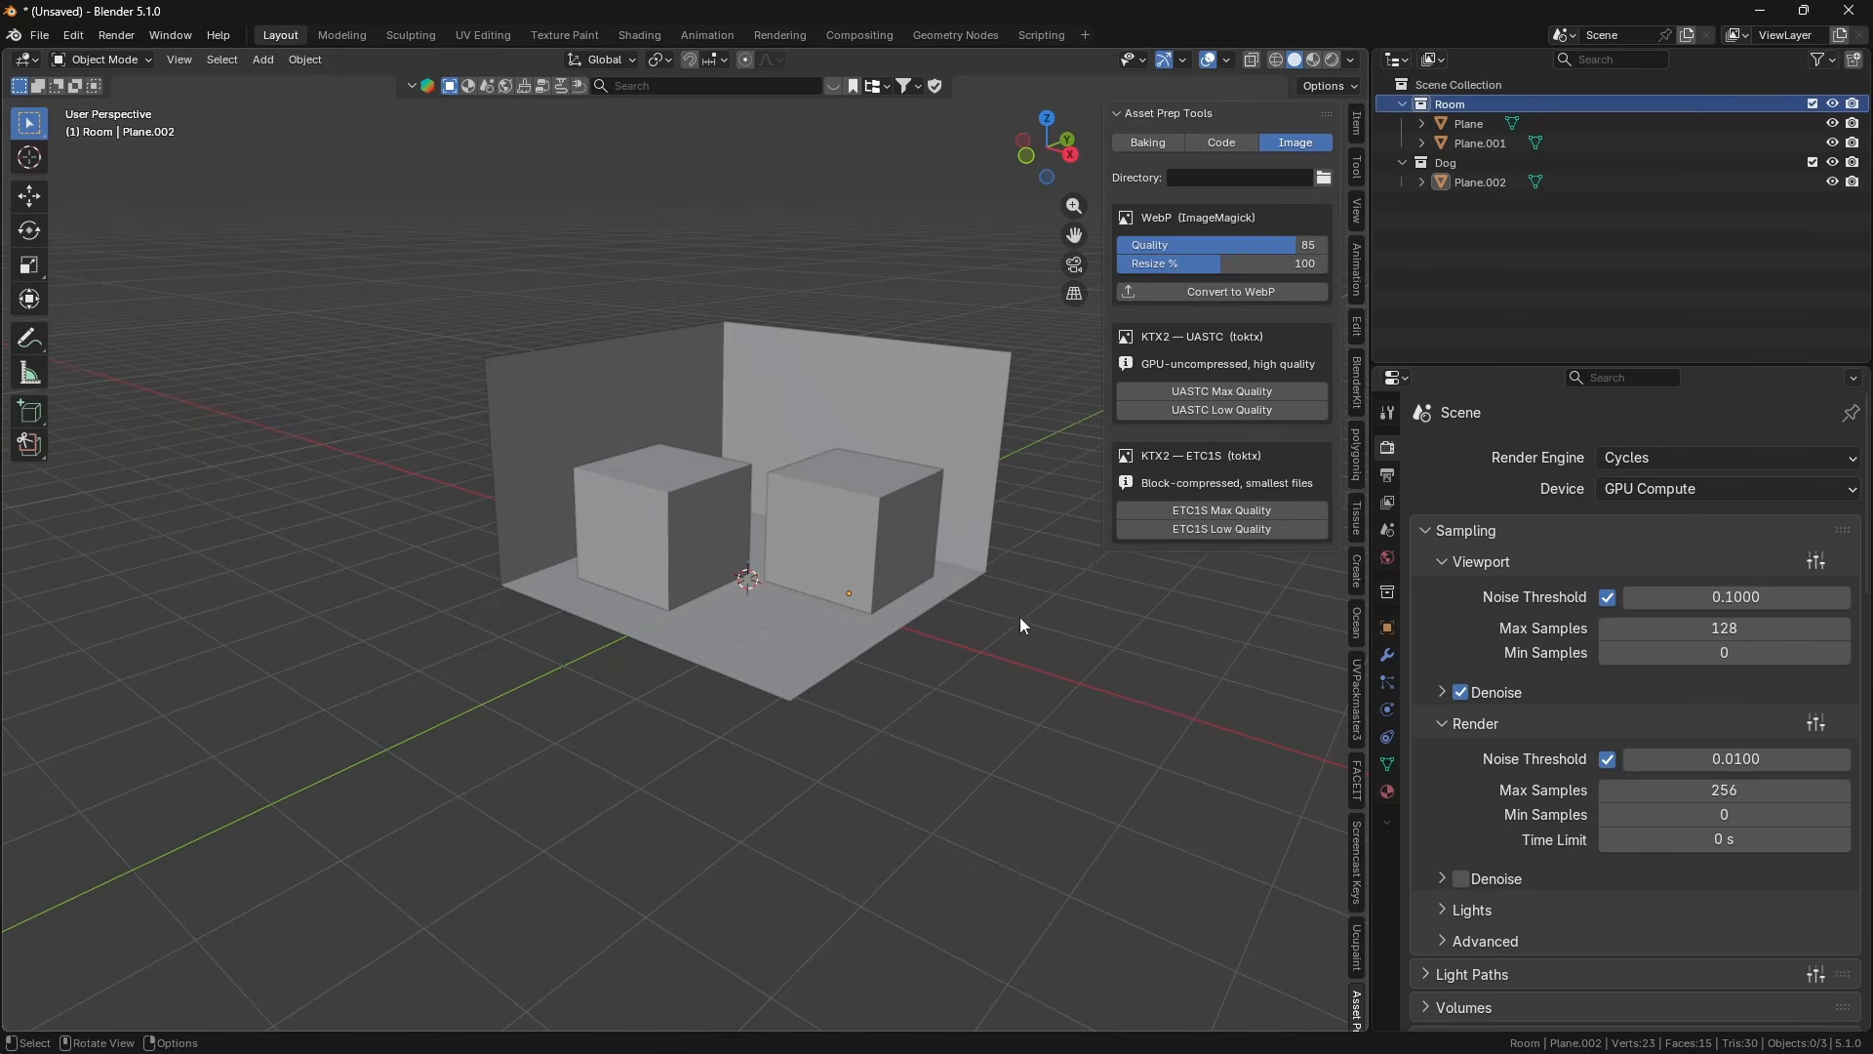
scroll(1351, 868, down, 2)
scroll(982, 476, up, 2)
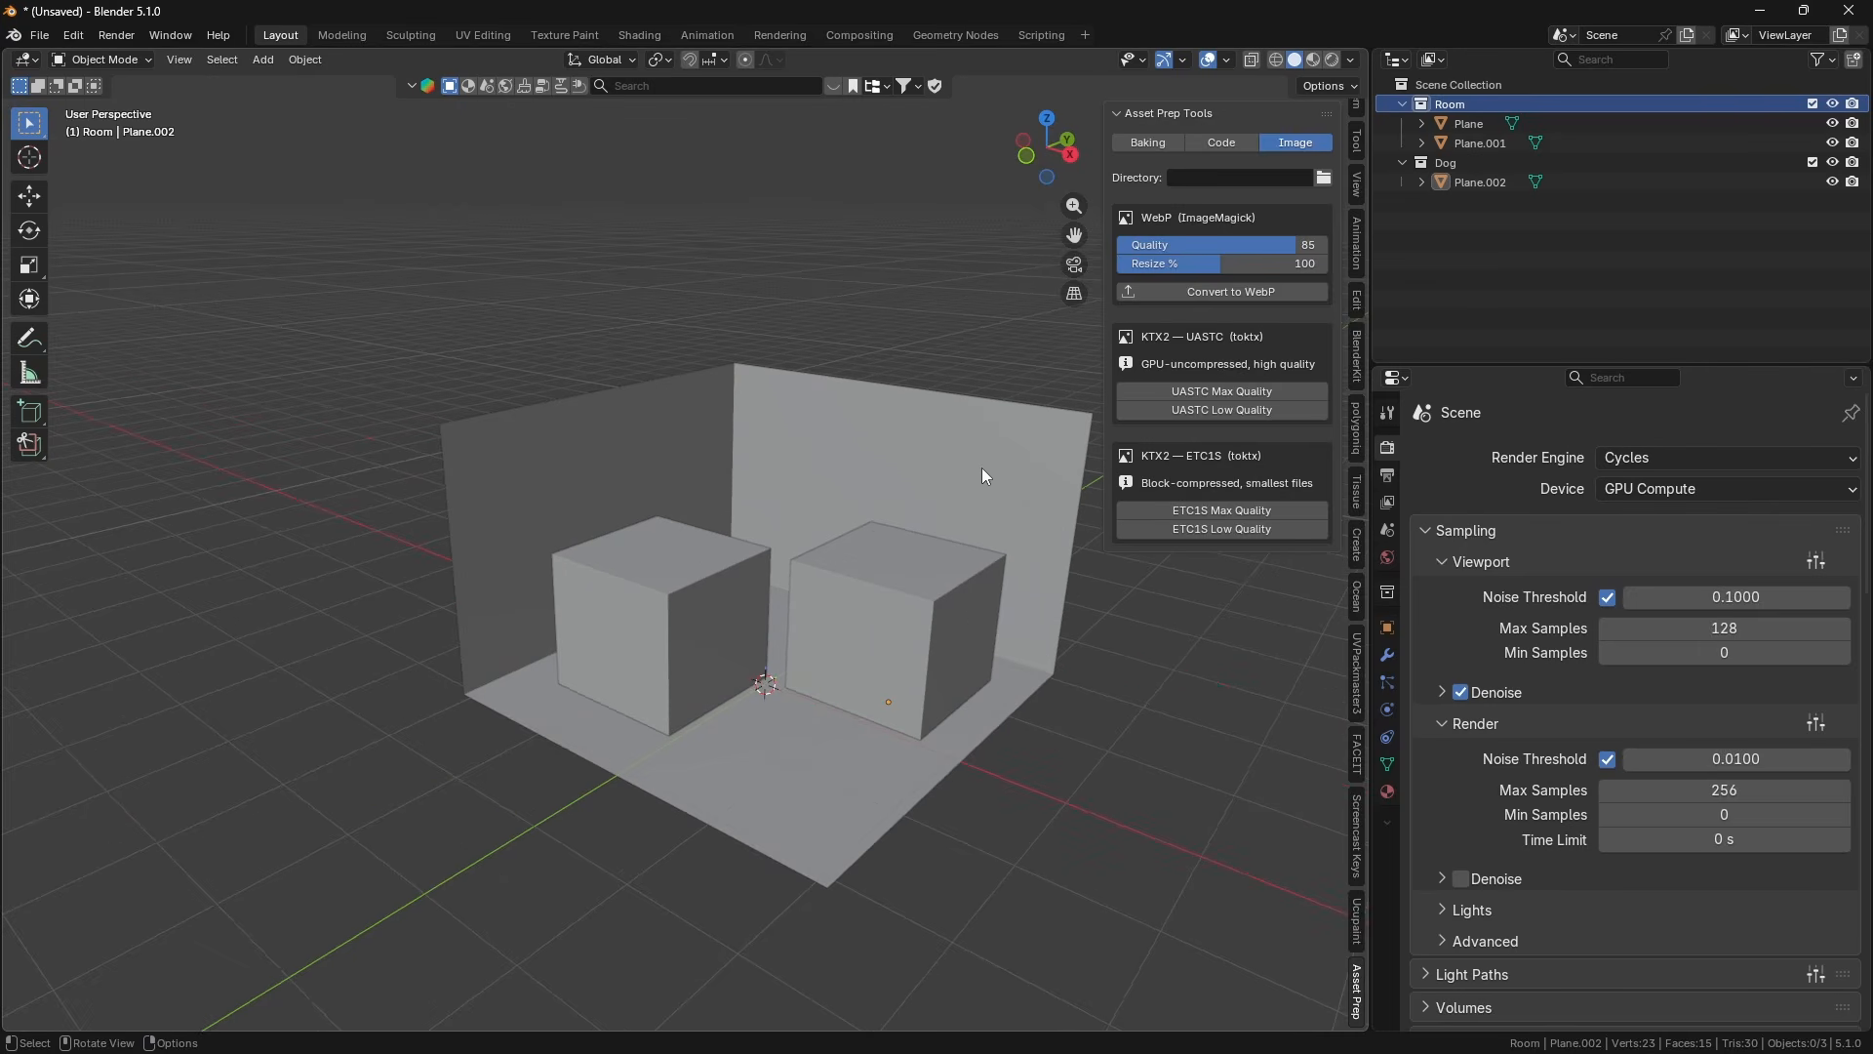
middle_drag(982, 470, 900, 576)
click(1156, 144)
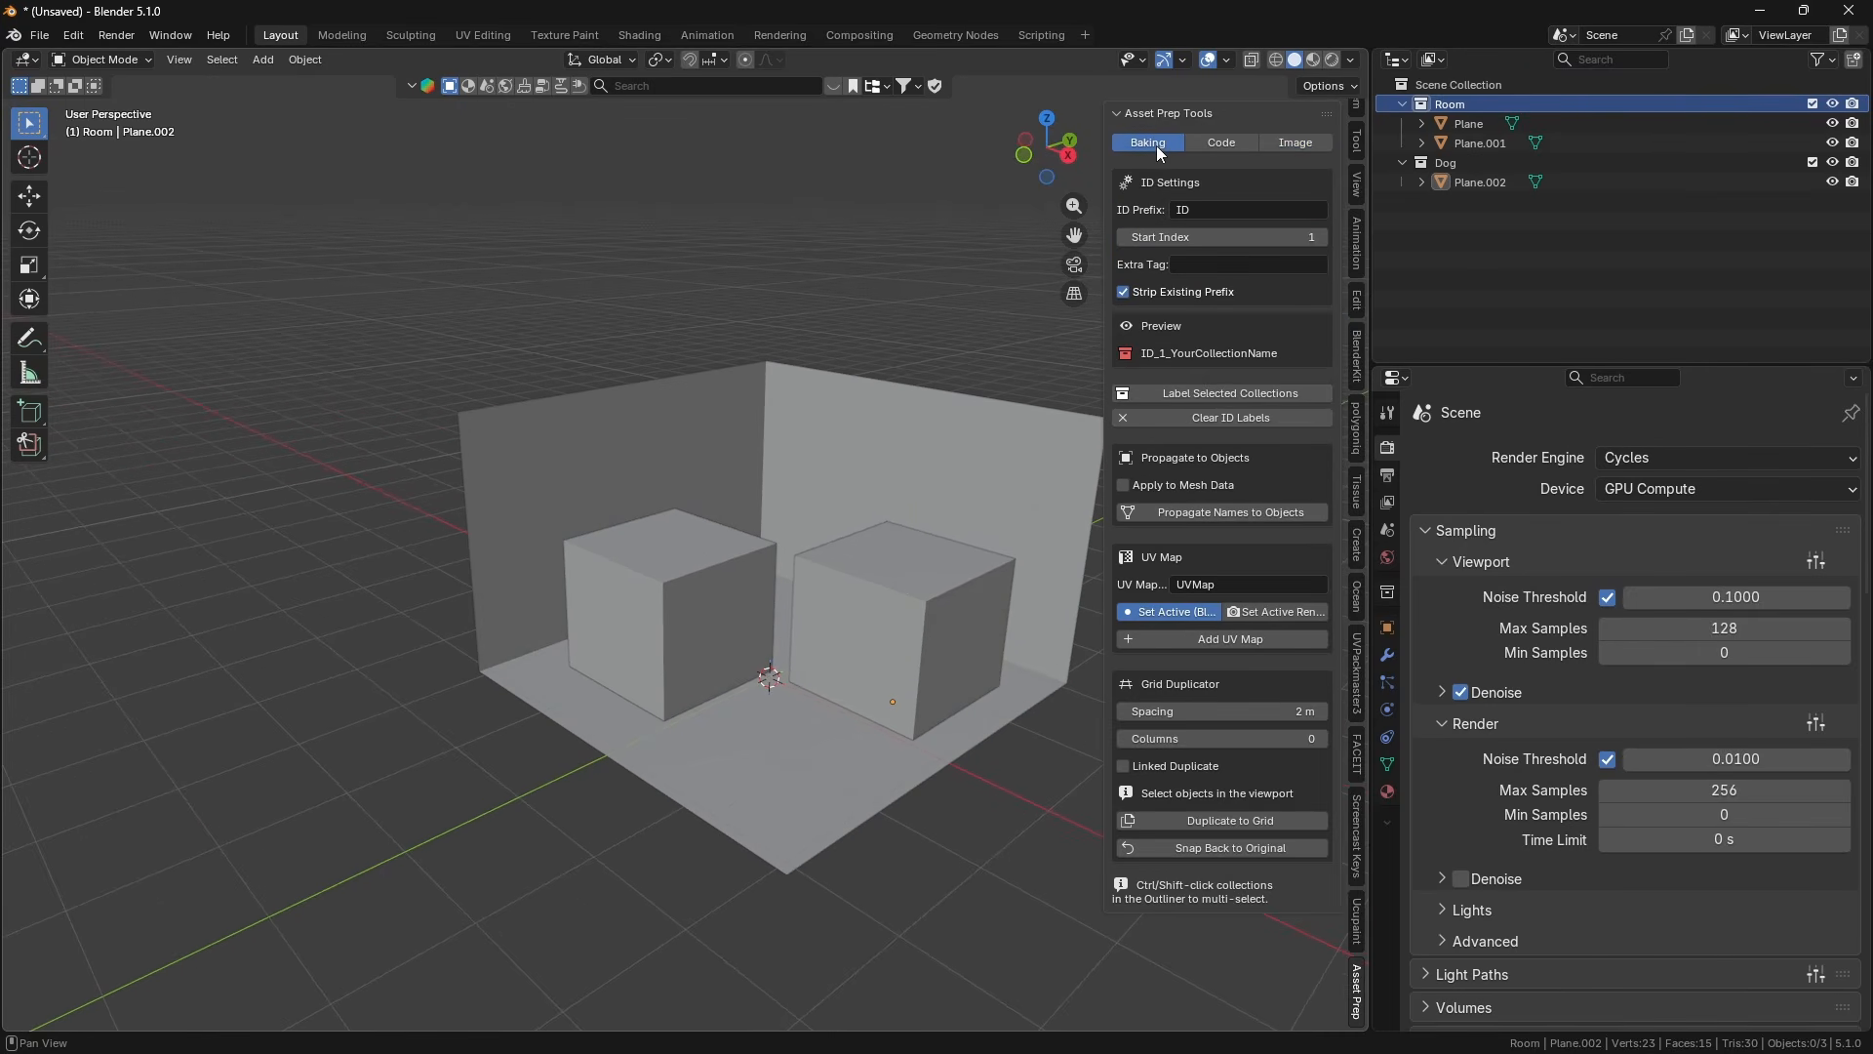
scroll(892, 637, up, 2)
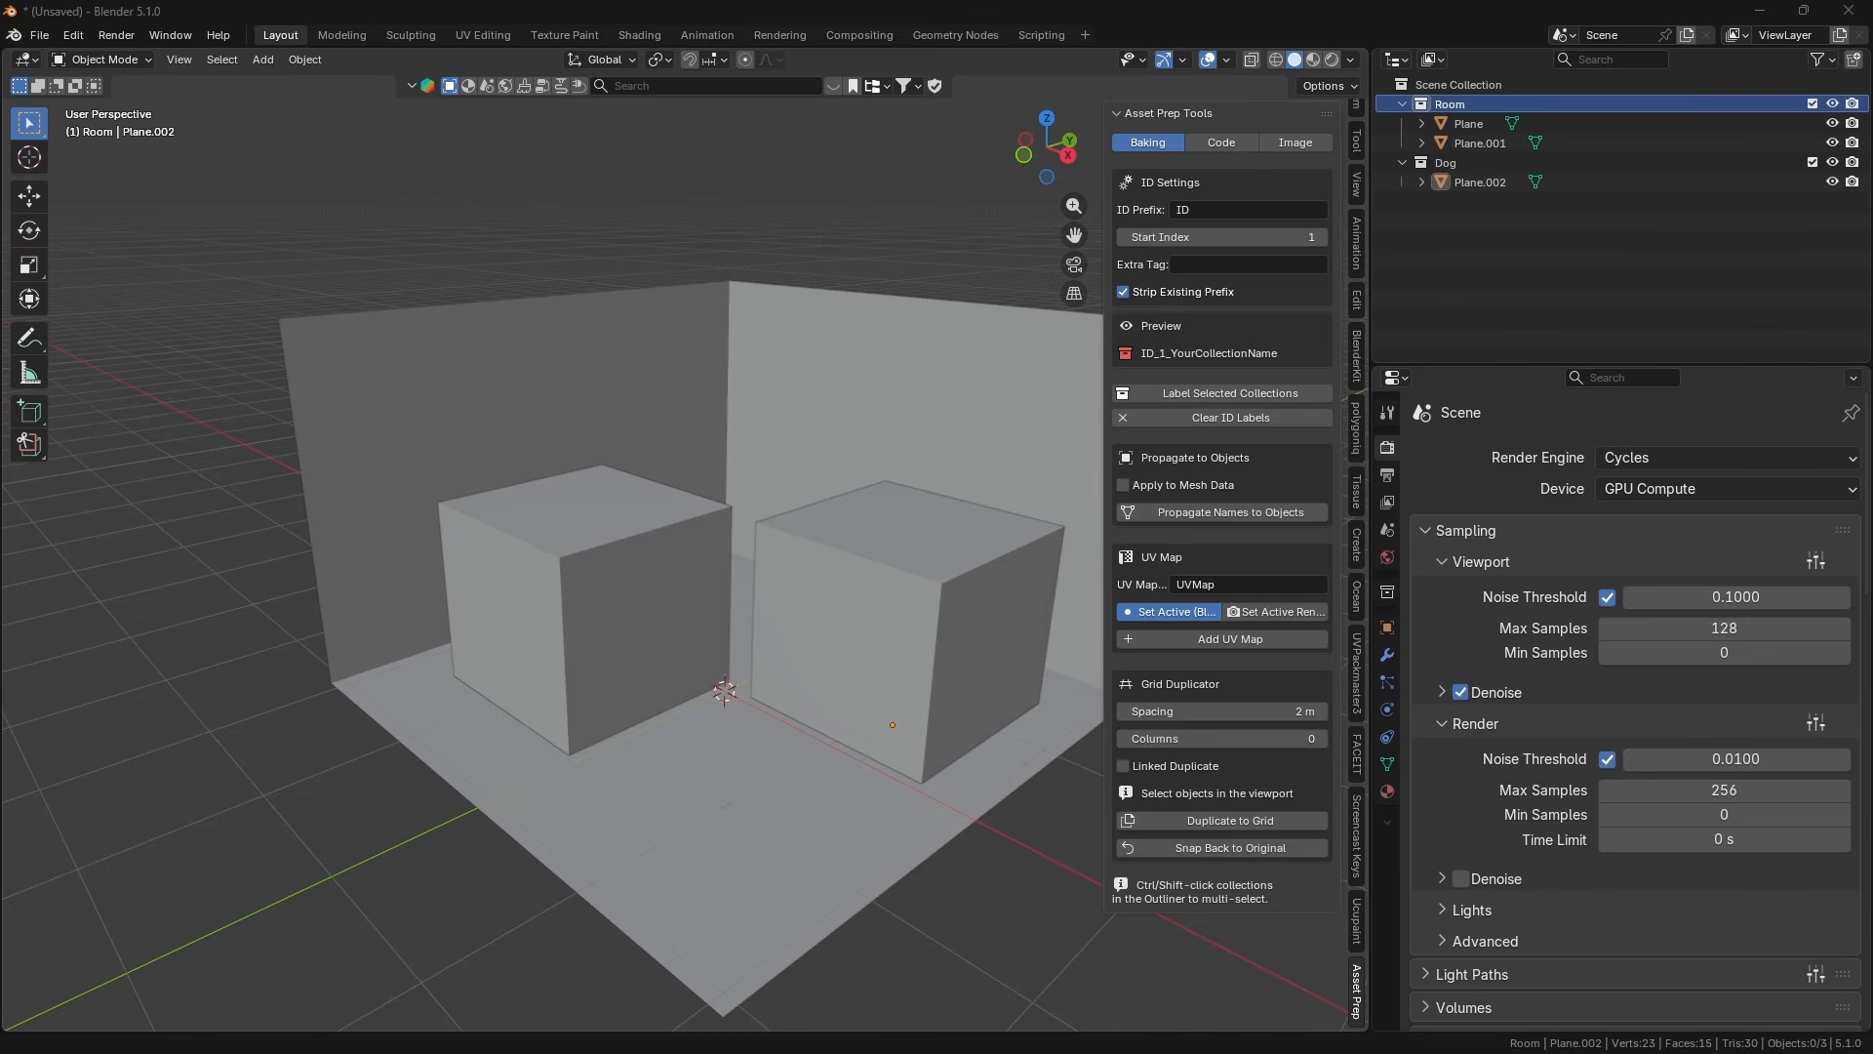
Skim the README of the 3D-asset-prep-tools GitHub repository in the browser and return to Blender.
key(alt+Tab)
scroll(781, 715, down, 15)
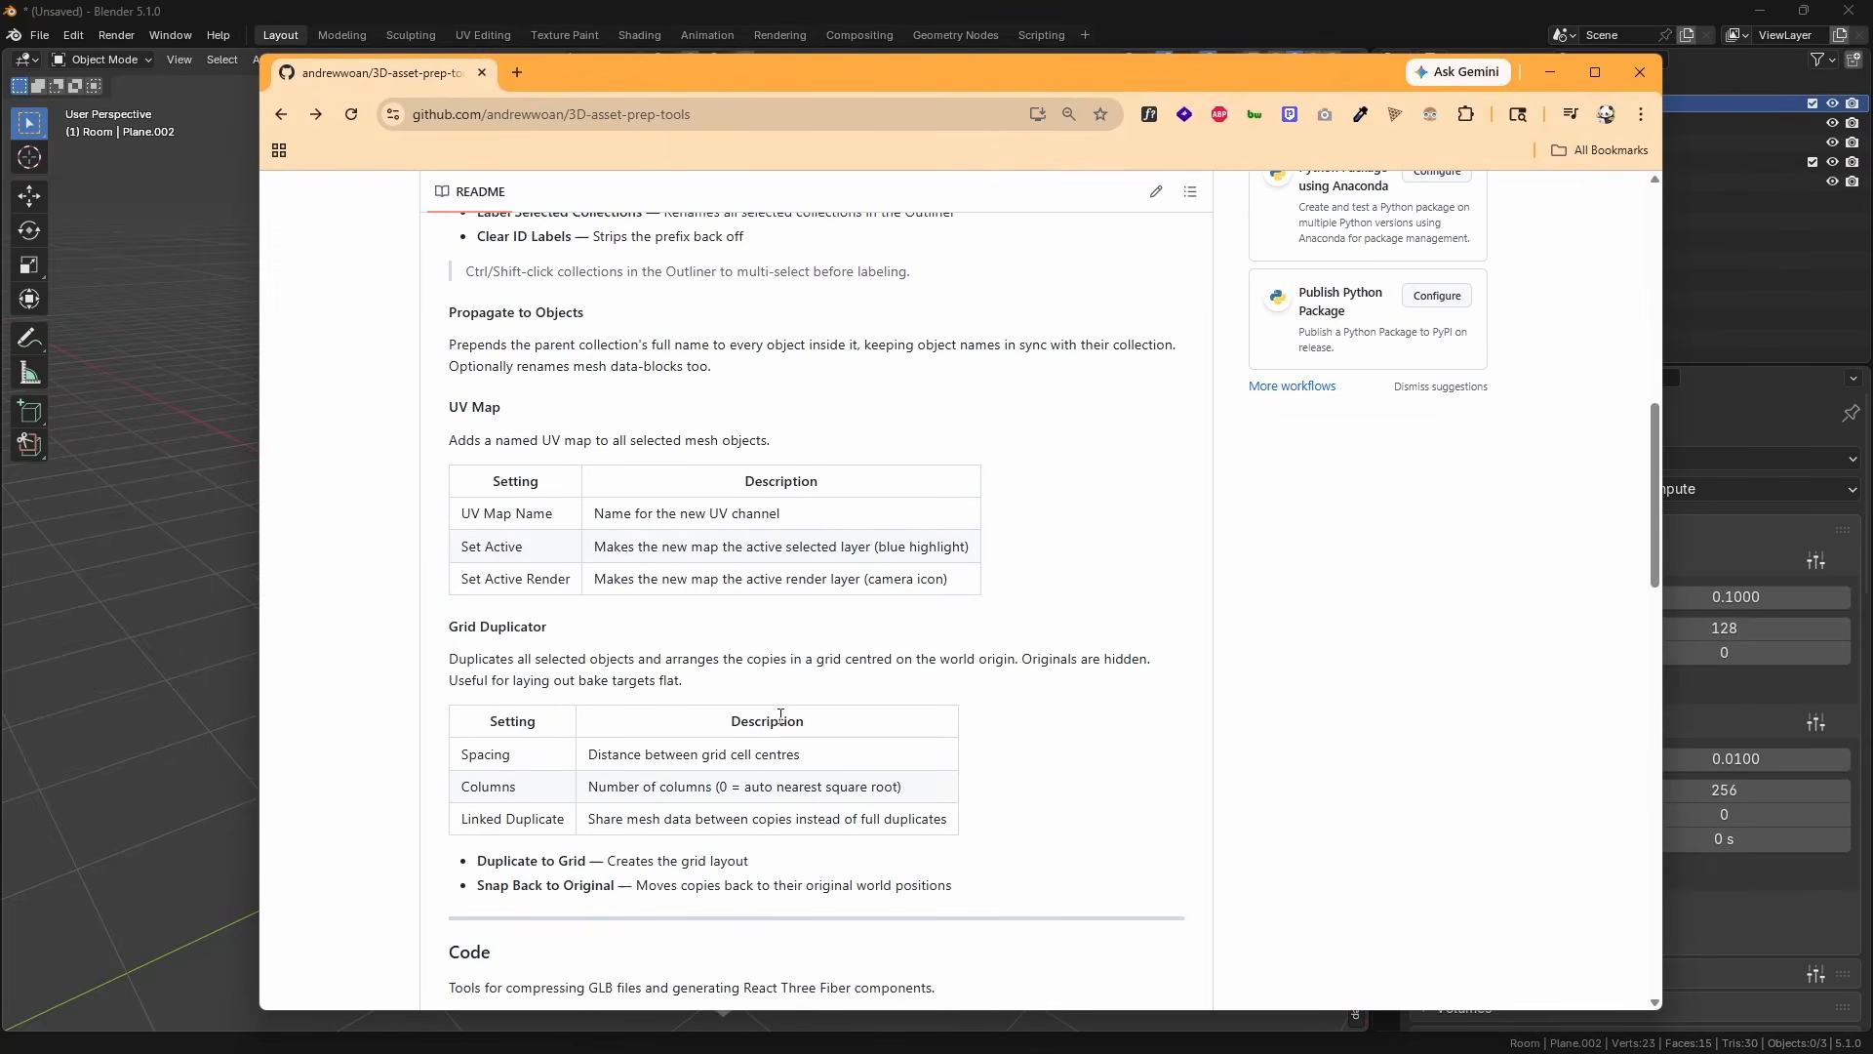
scroll(781, 715, up, 15)
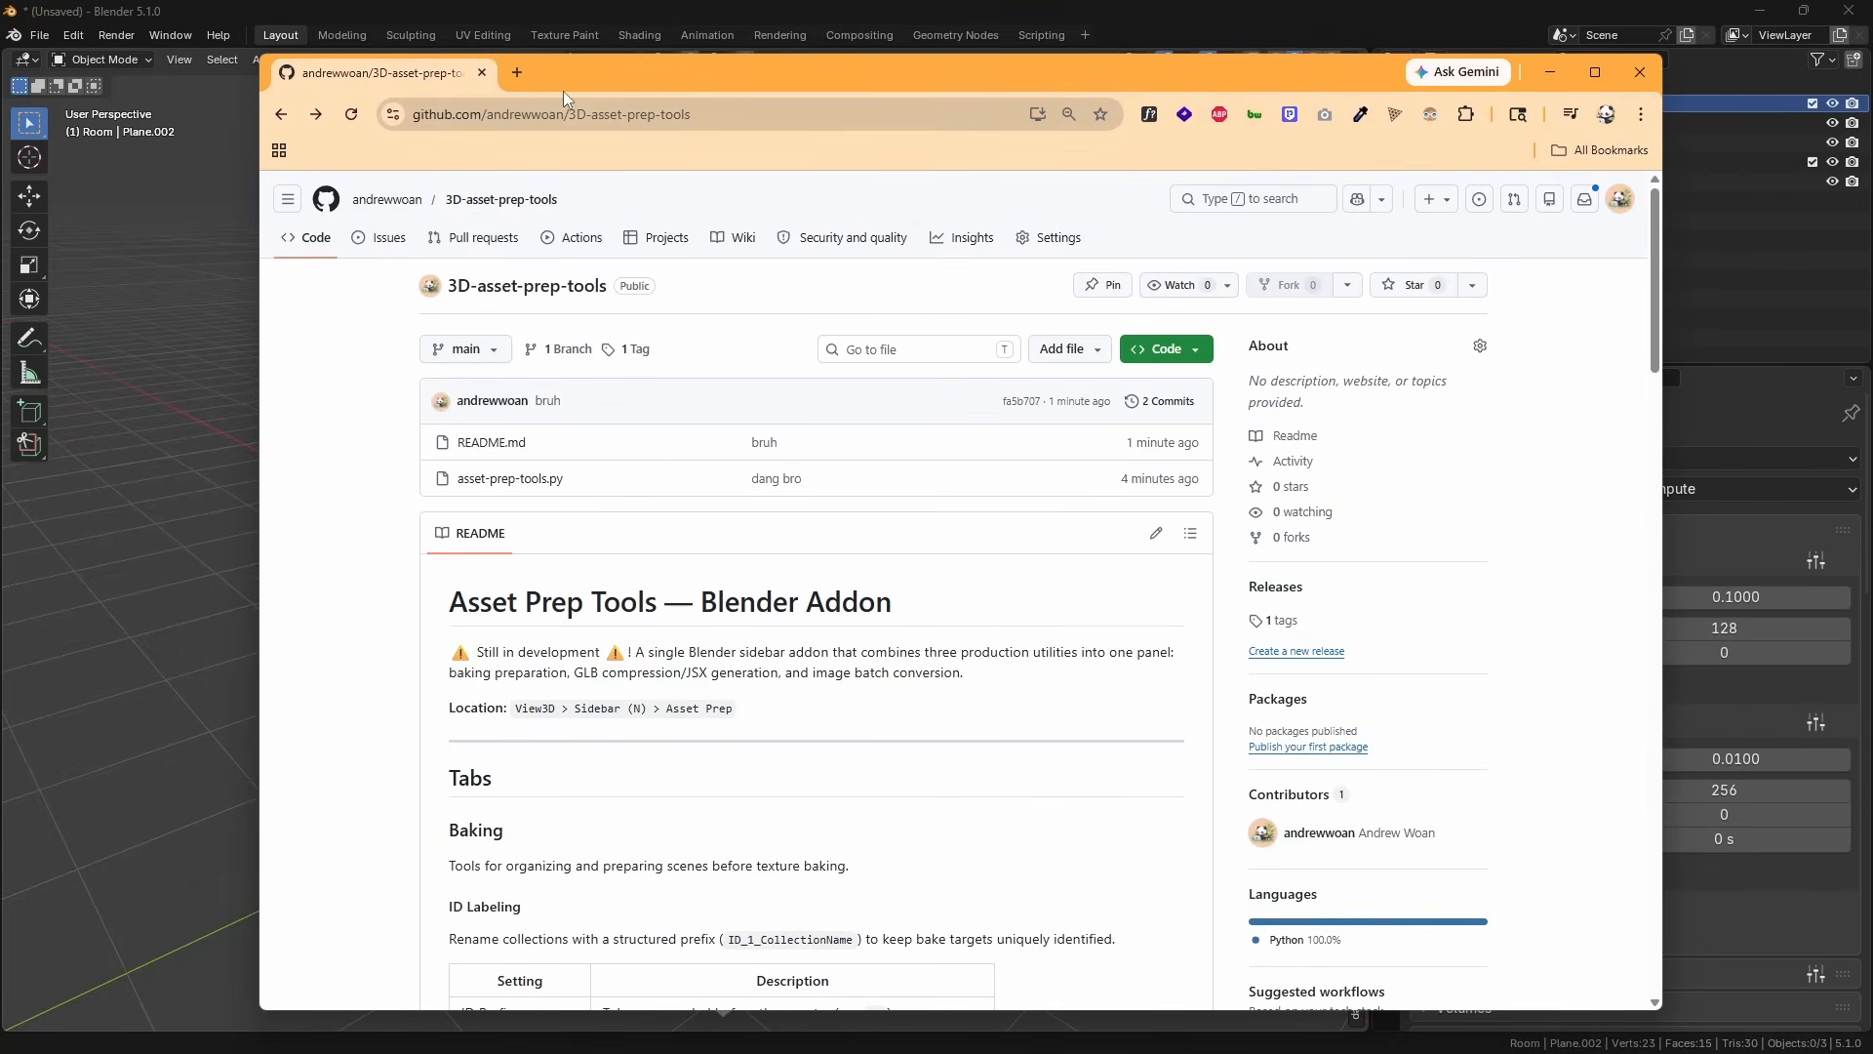
drag(566, 76, 588, 89)
key(alt+Tab)
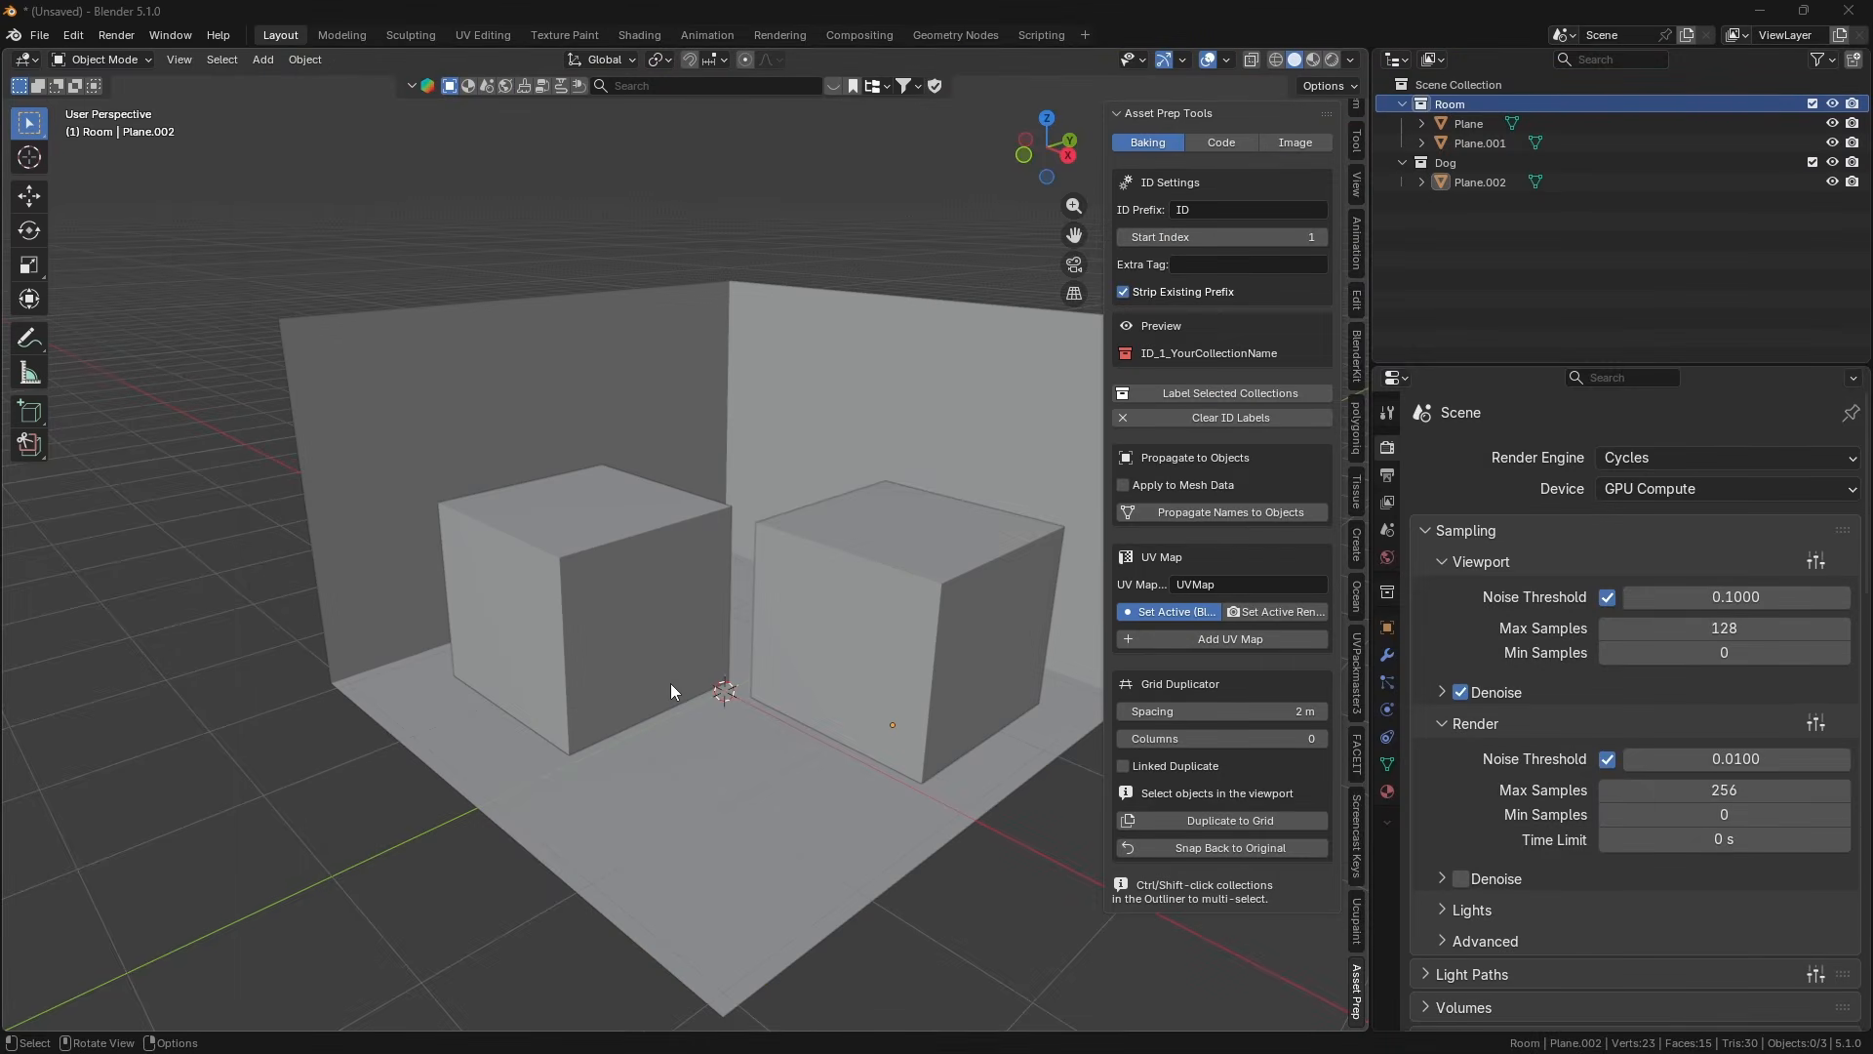
middle_drag(670, 691, 769, 668)
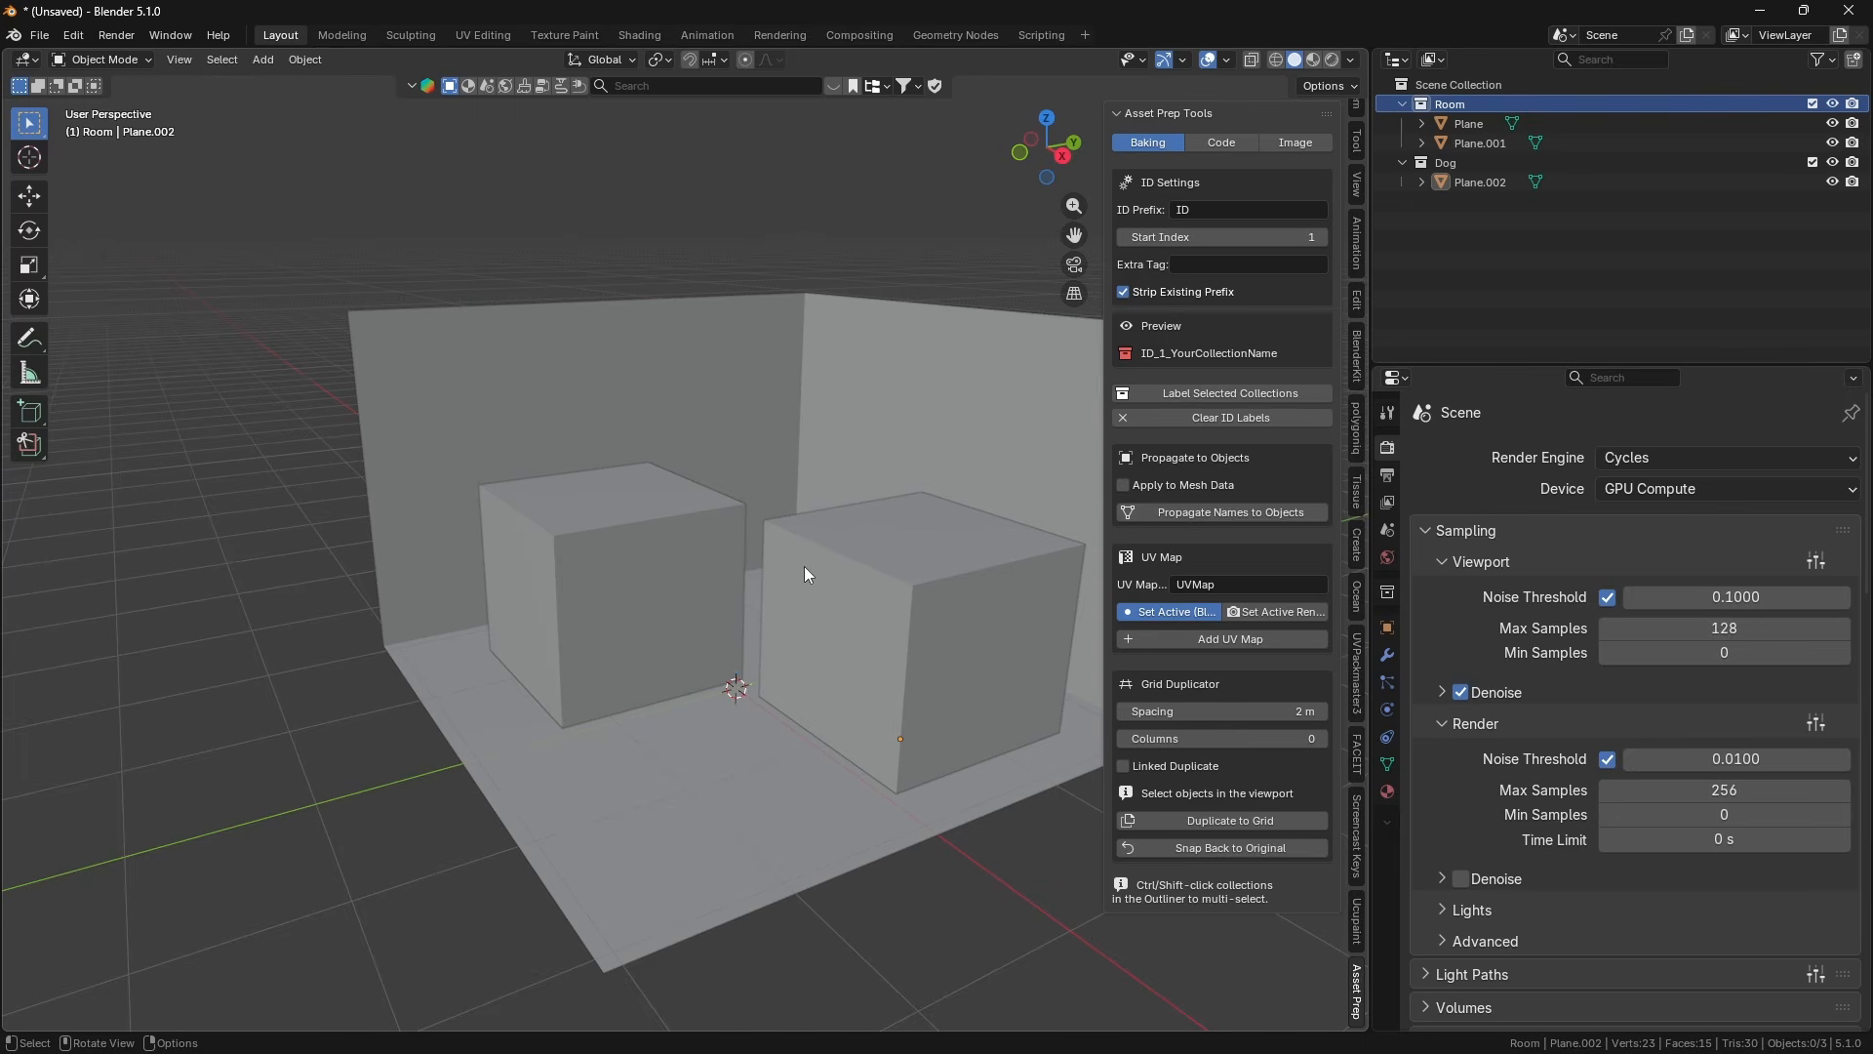
Inspect the attributes in the mesh data properties of Plane.002.
click(1388, 764)
scroll(1493, 883, down, 1)
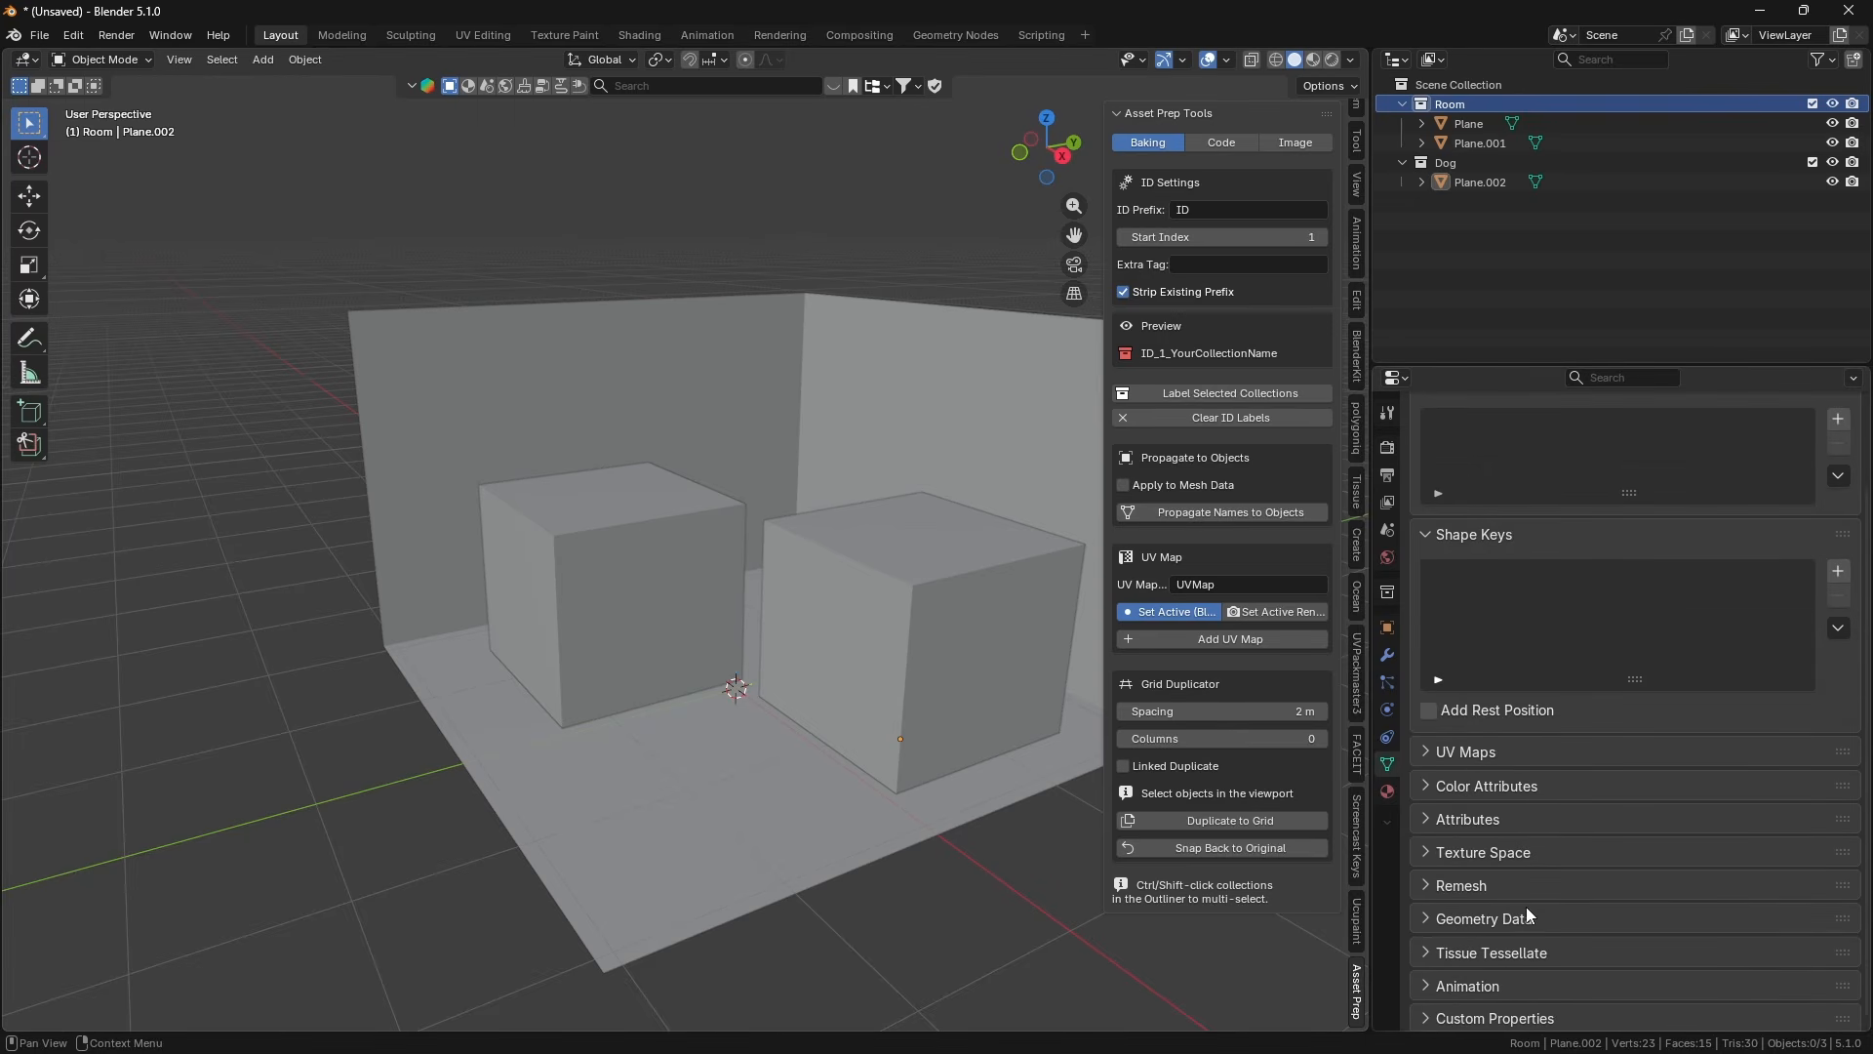
click(1512, 819)
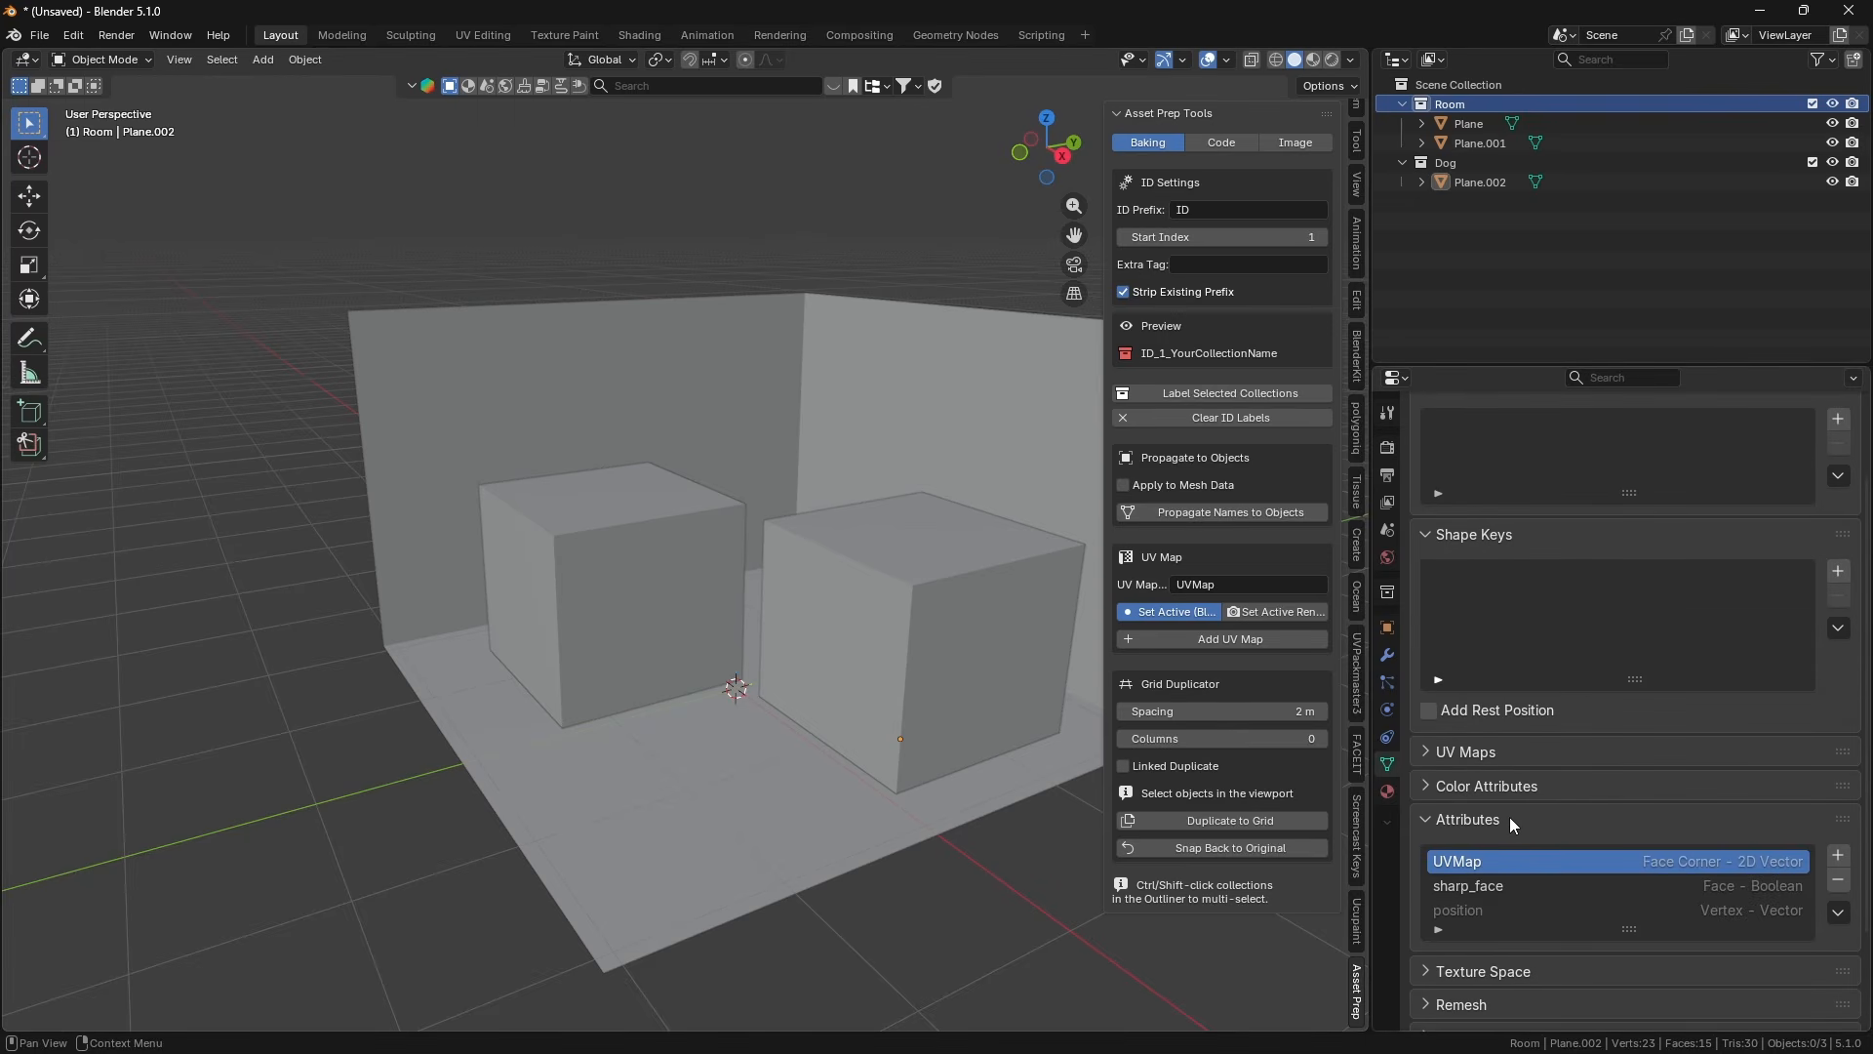
click(1507, 818)
scroll(1502, 826, up, 3)
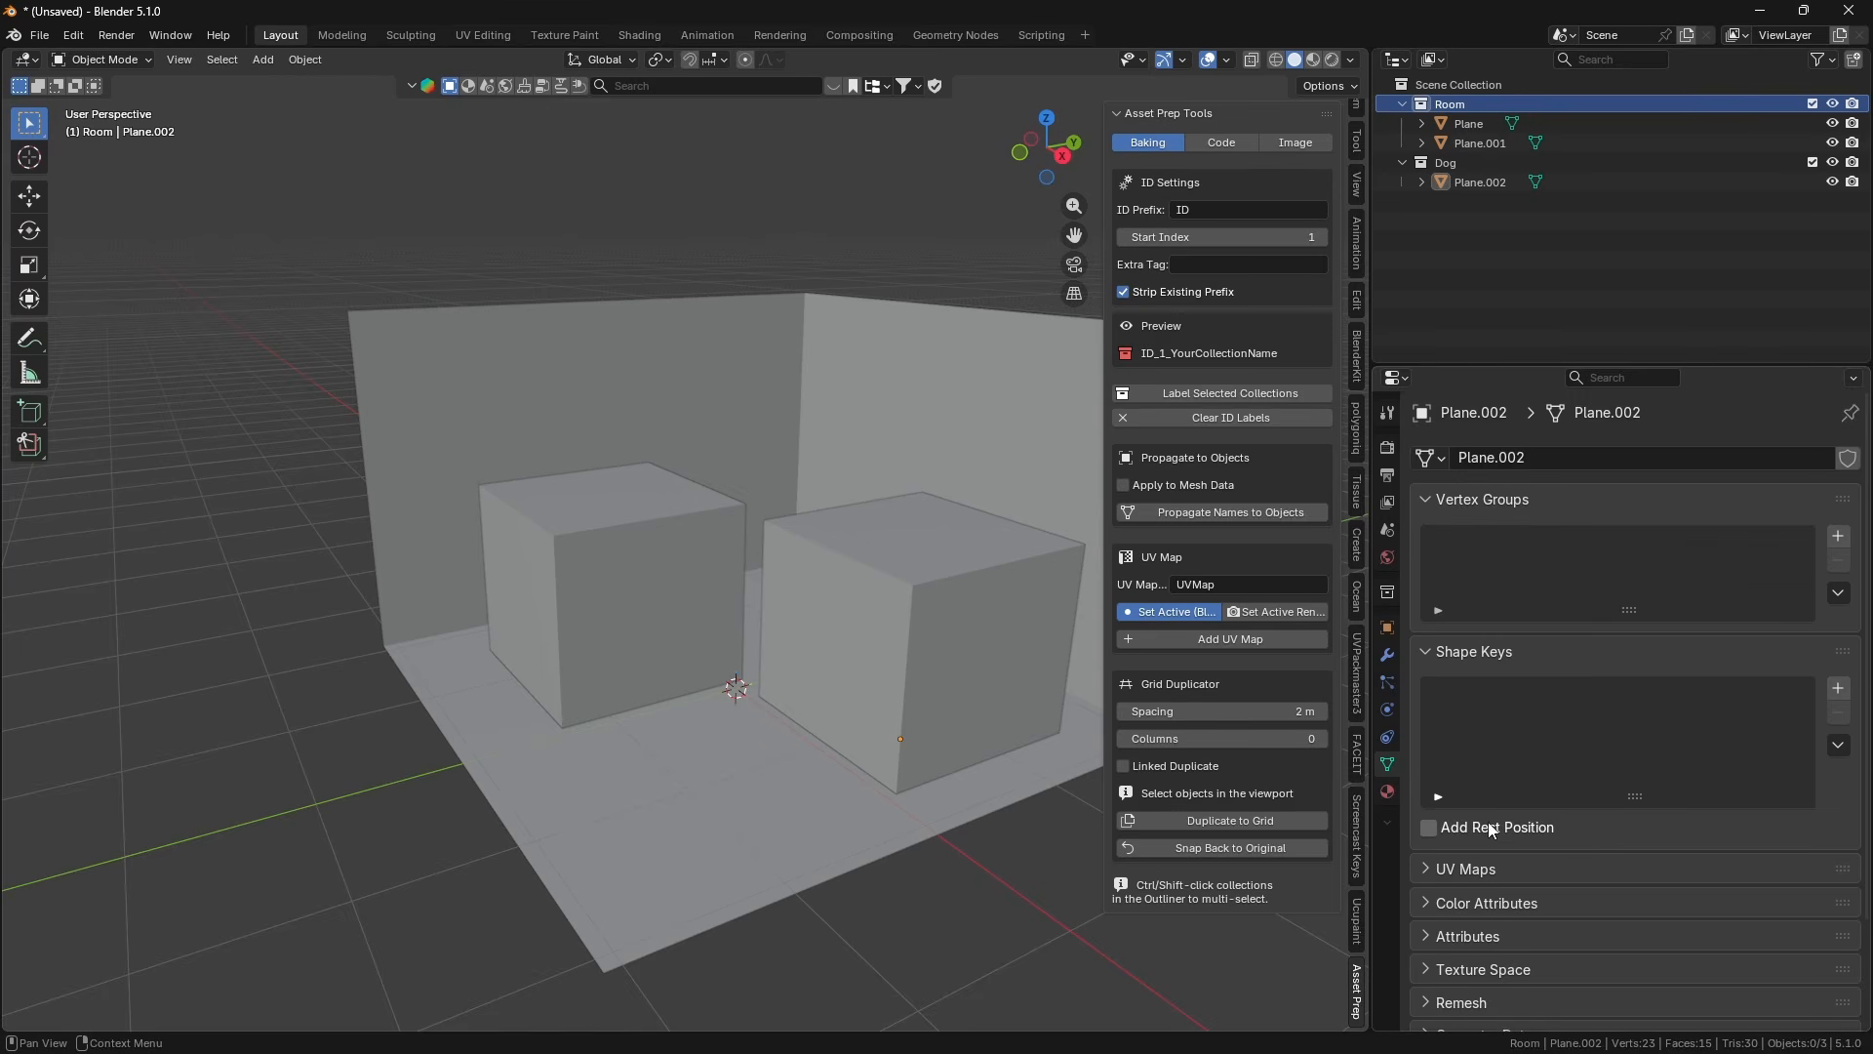
Set the extra tag in the ID settings to Raycaster_Small.
click(1256, 266)
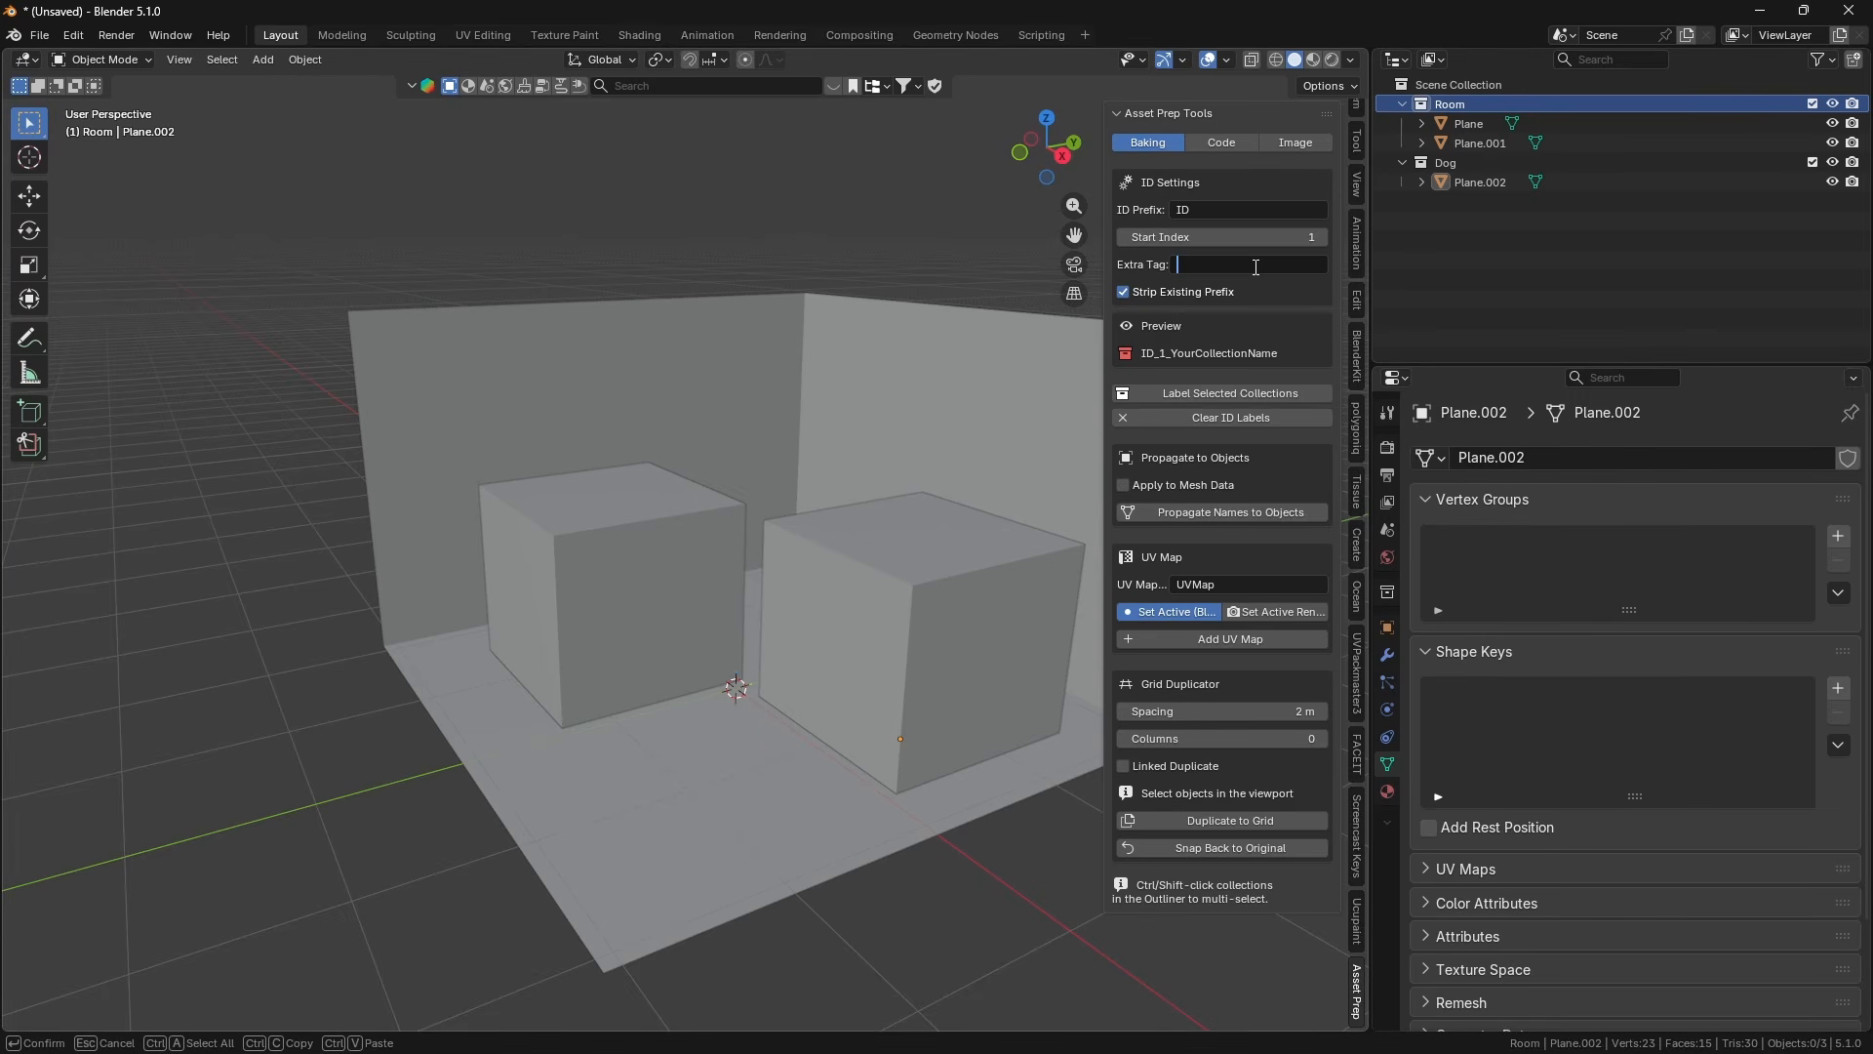
text(Raycaster)
key(Return)
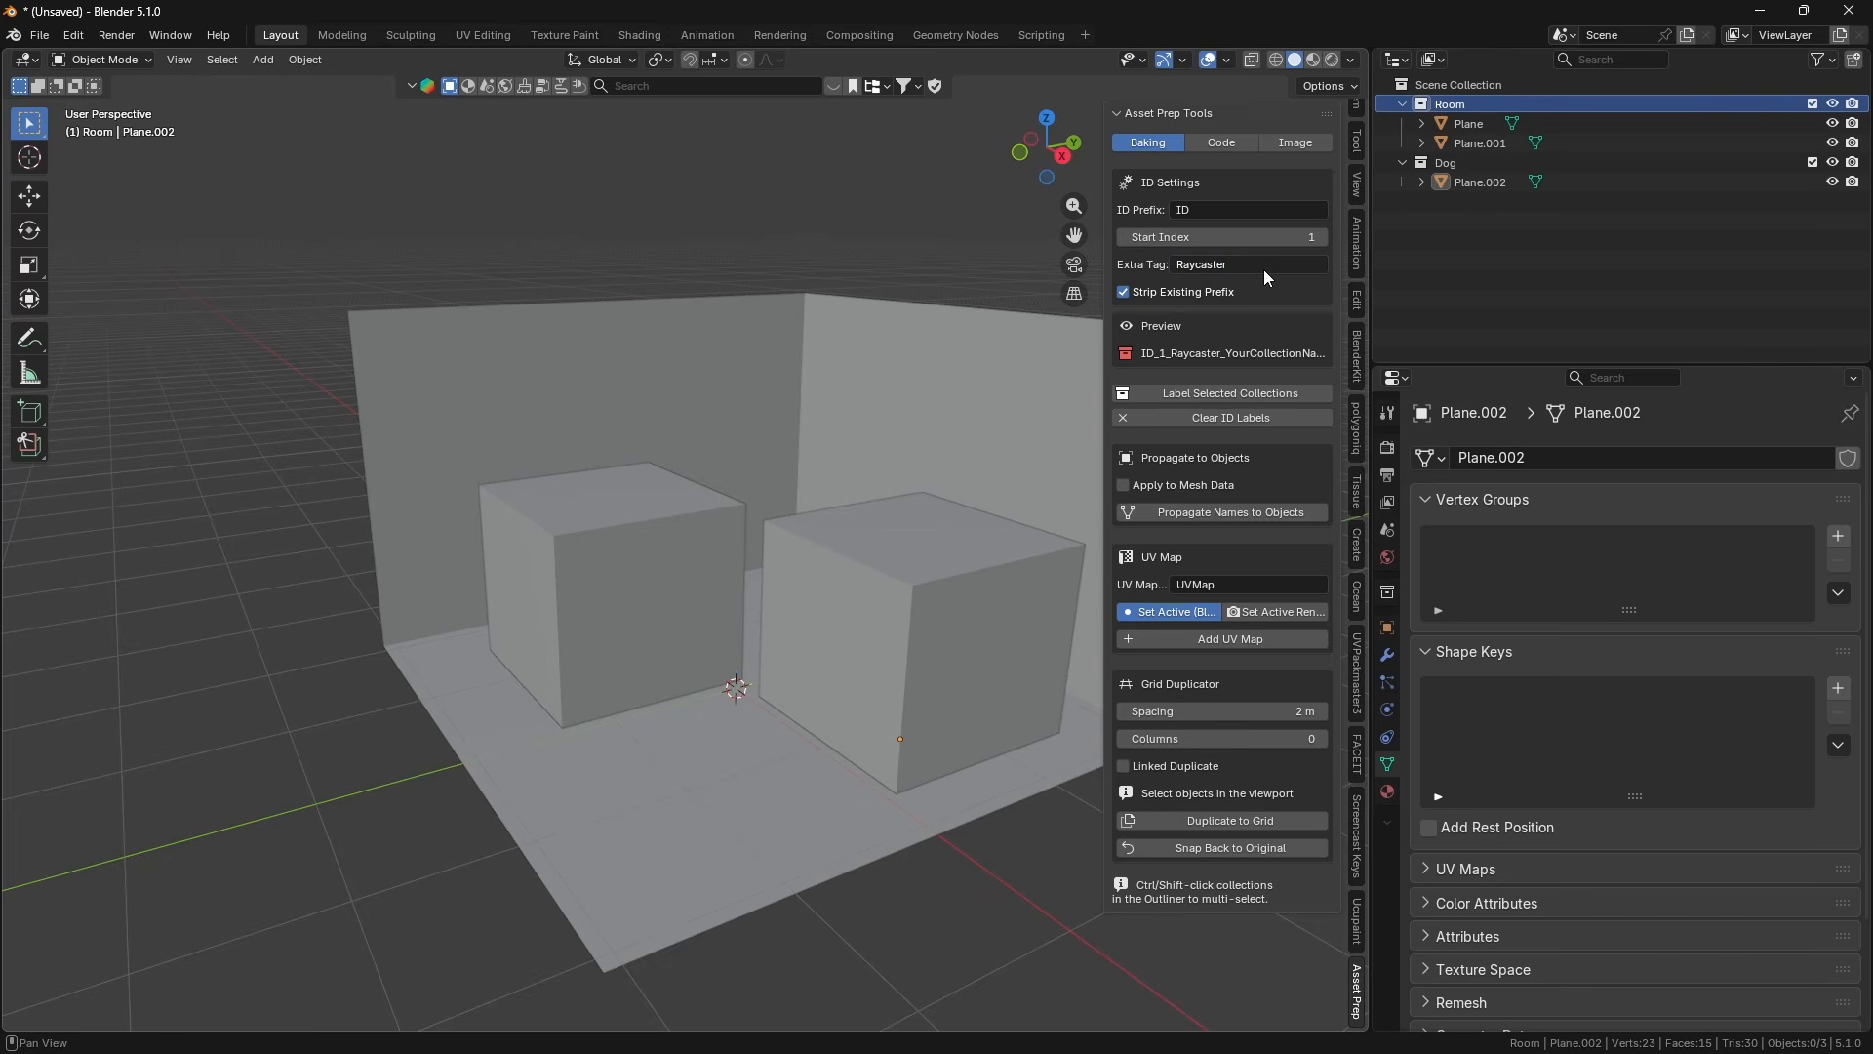
click(1263, 269)
click(1287, 264)
text(_Small)
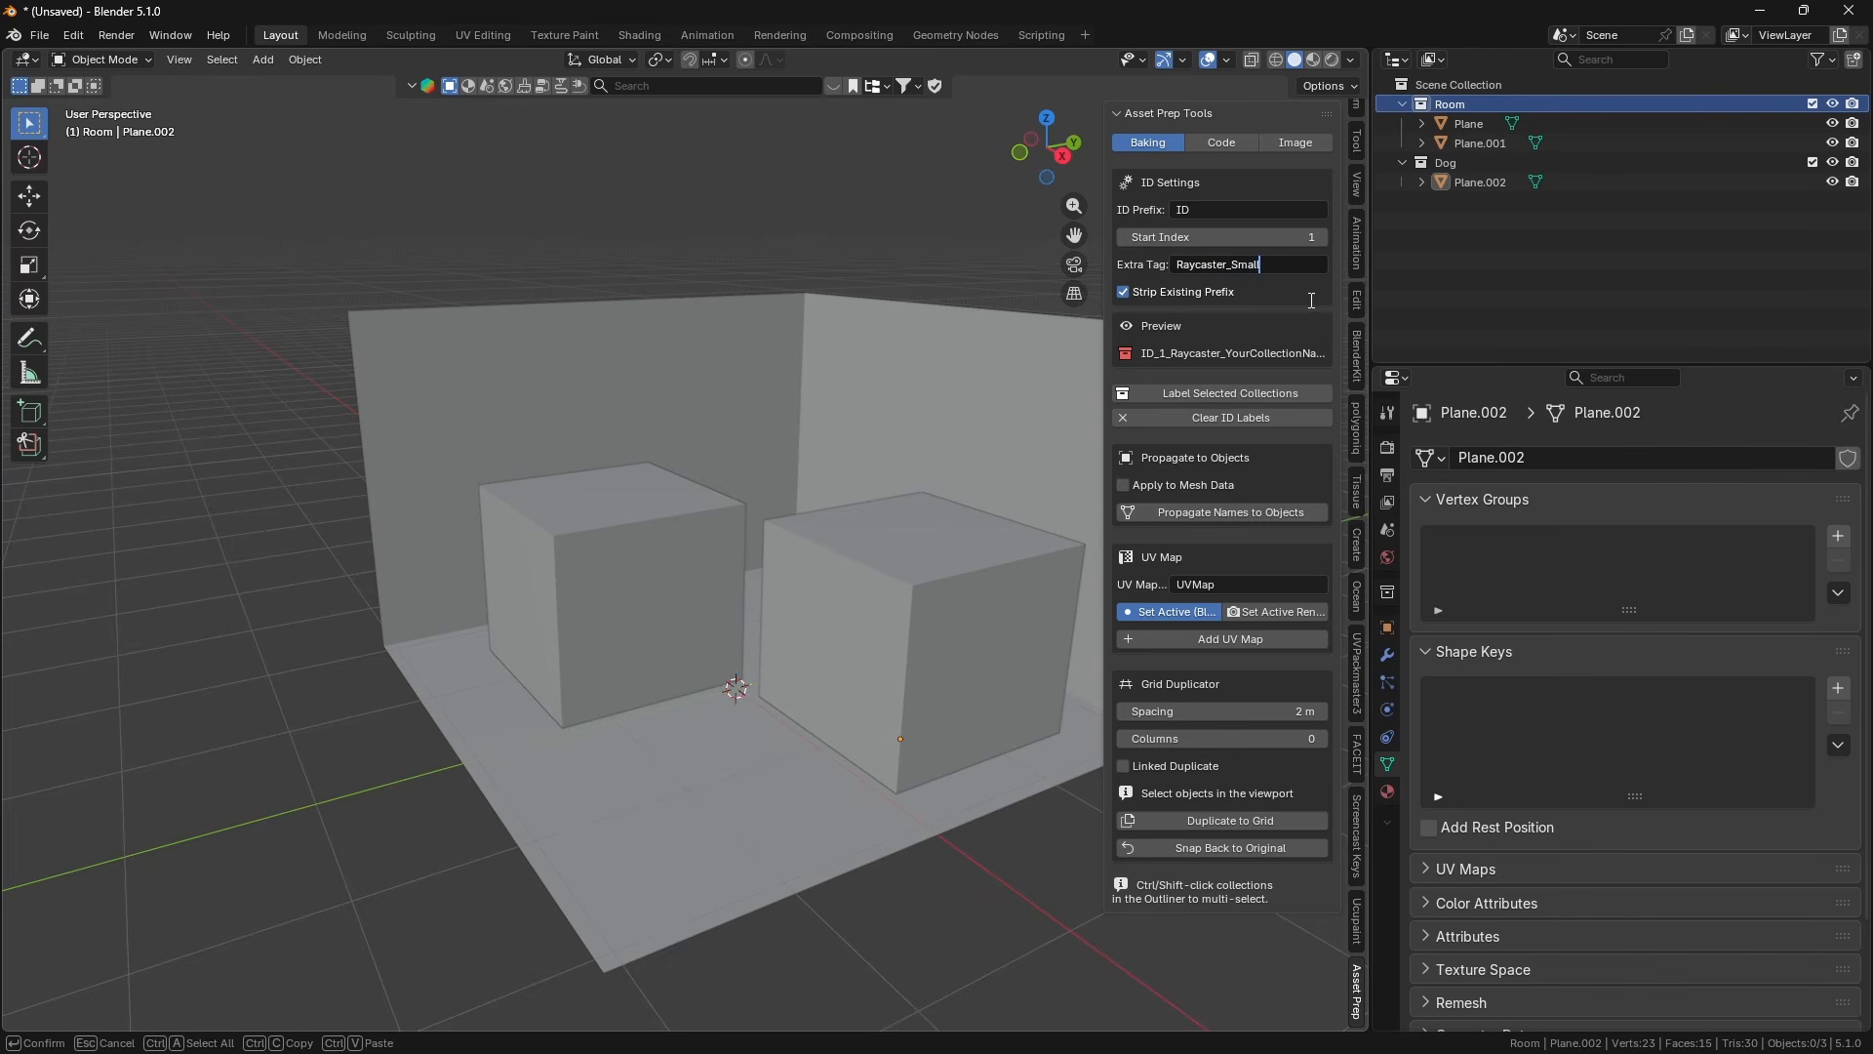
key(Return)
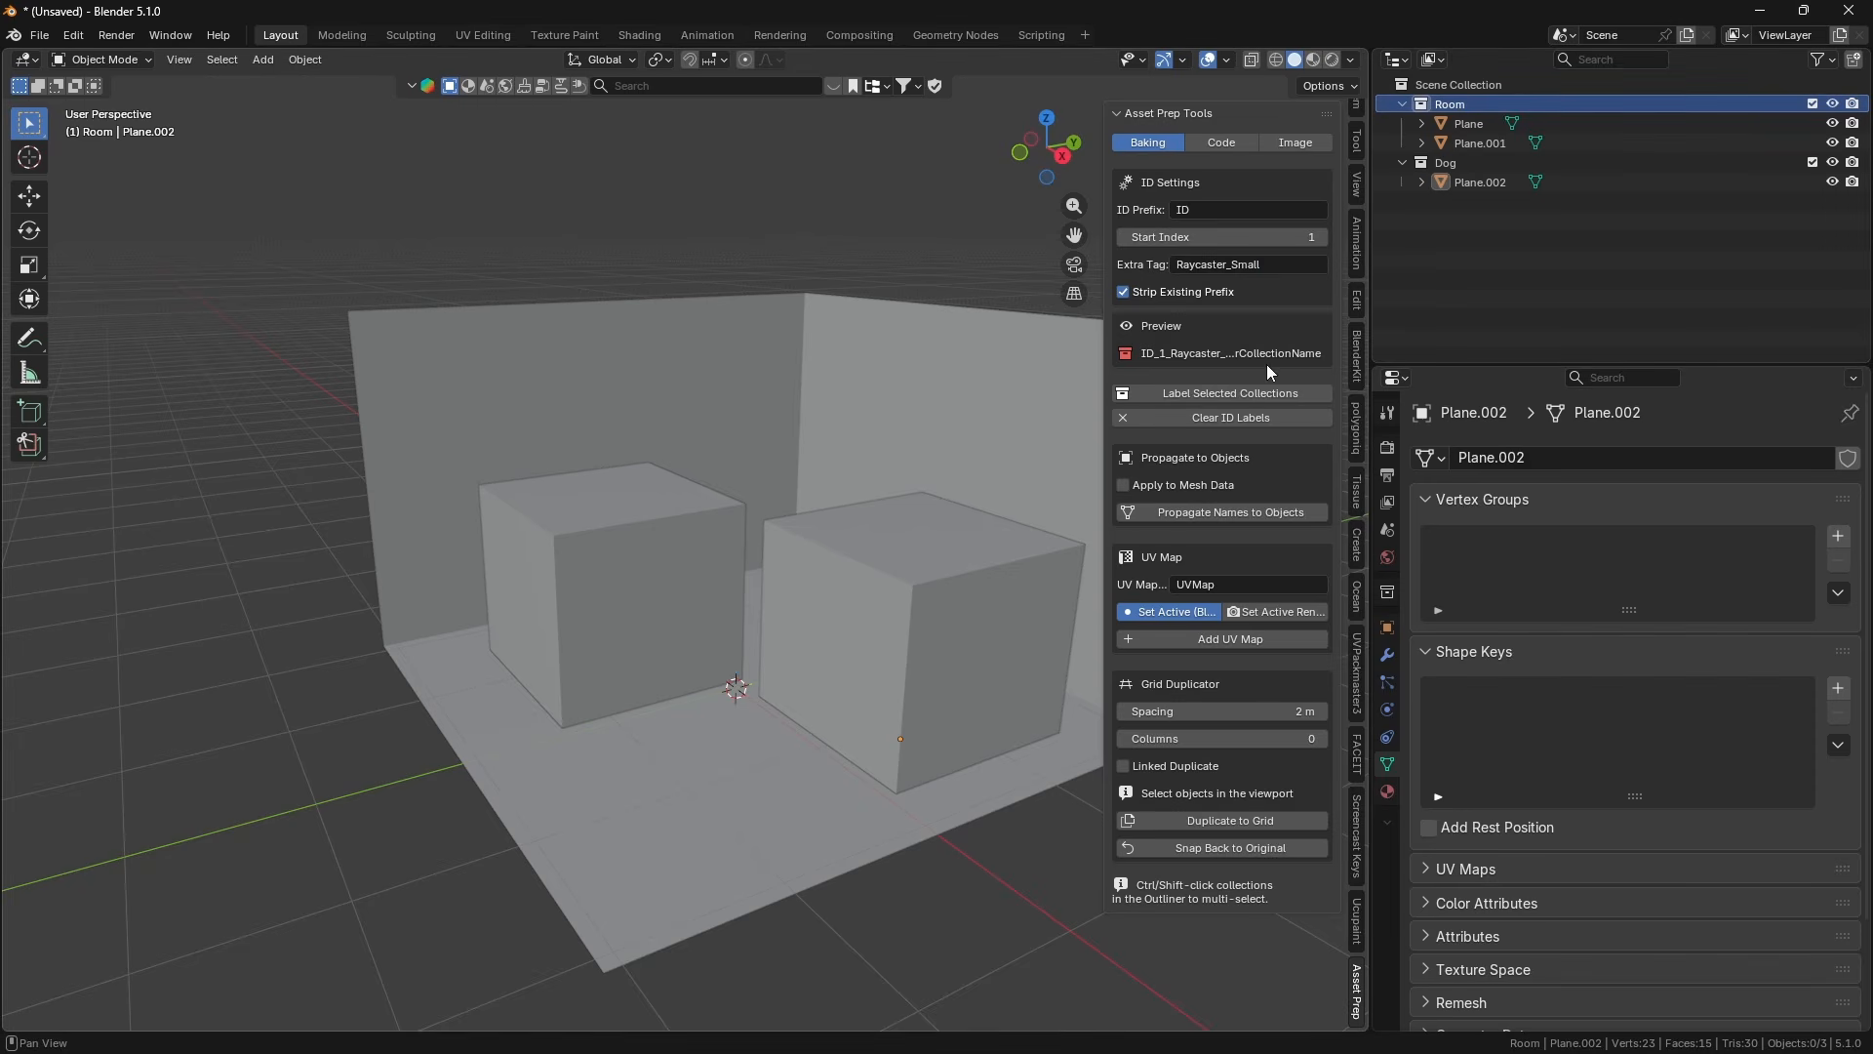
Label the Room collection with the ID settings and propagate its name to its objects, expanding them in the outliner.
click(1238, 390)
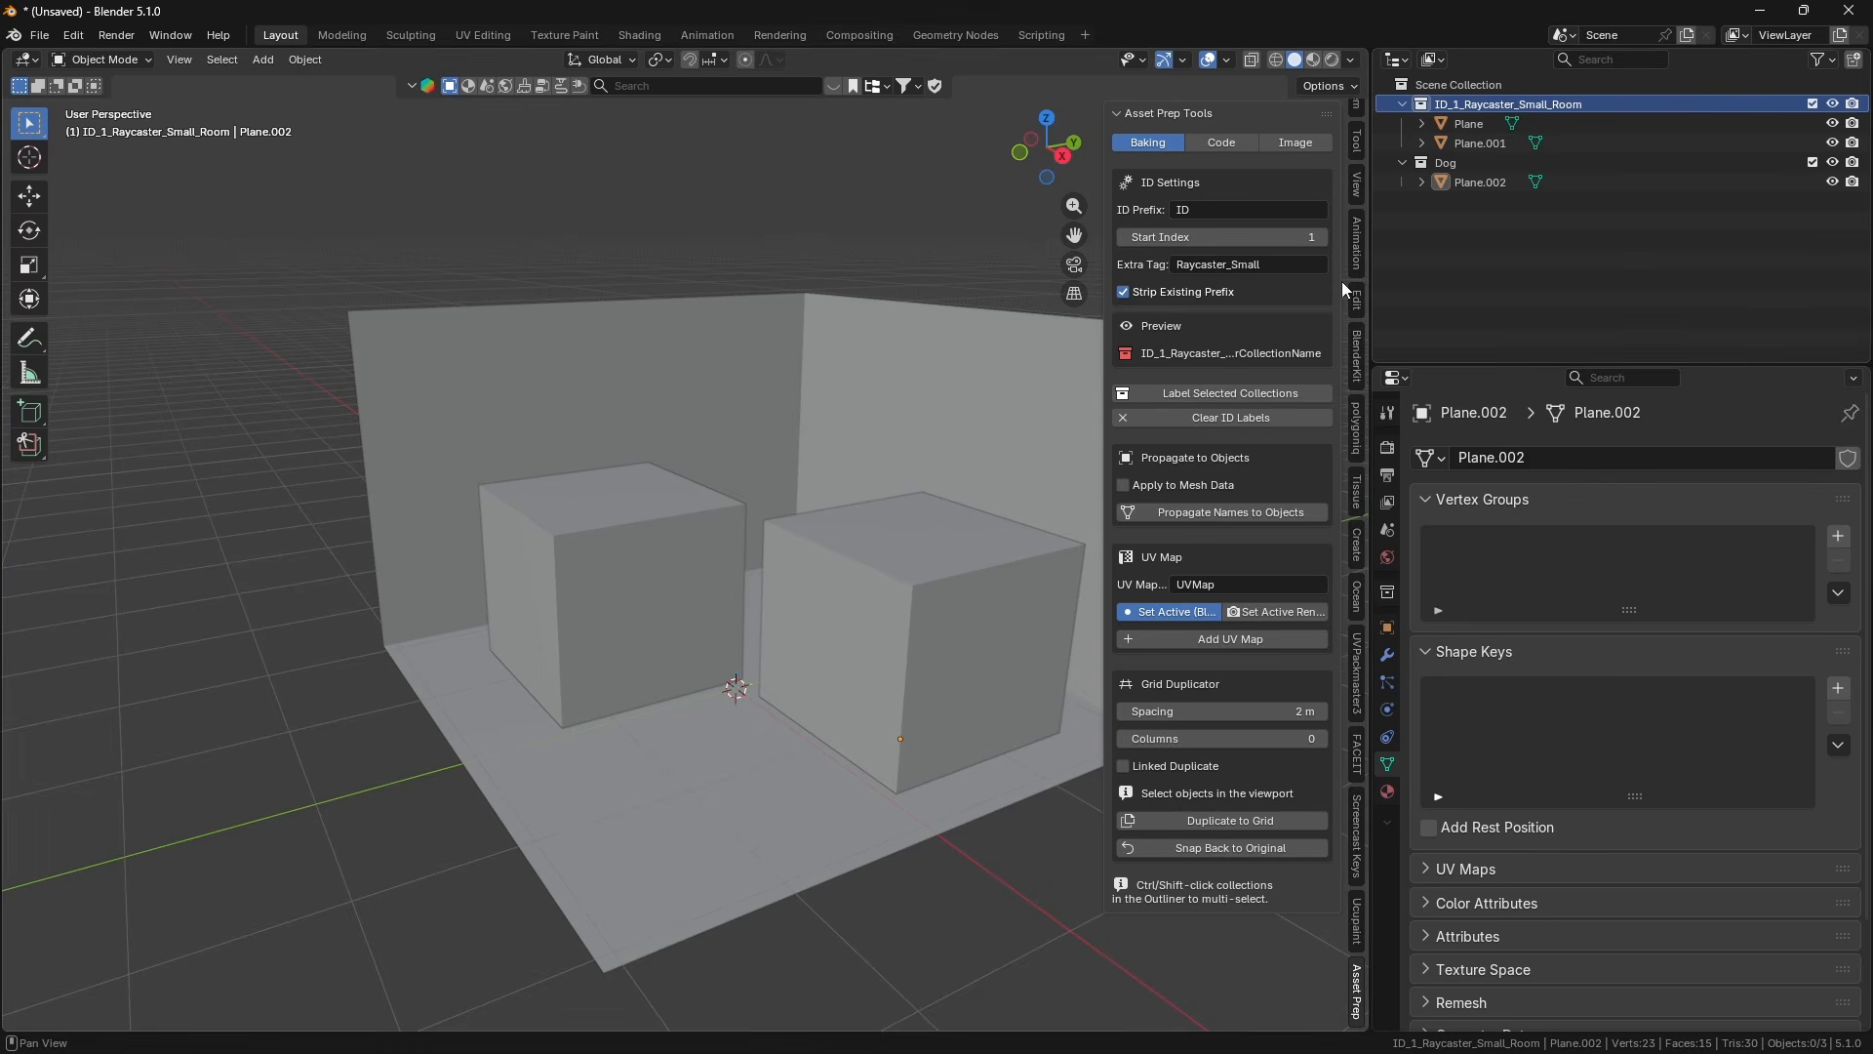
click(1255, 512)
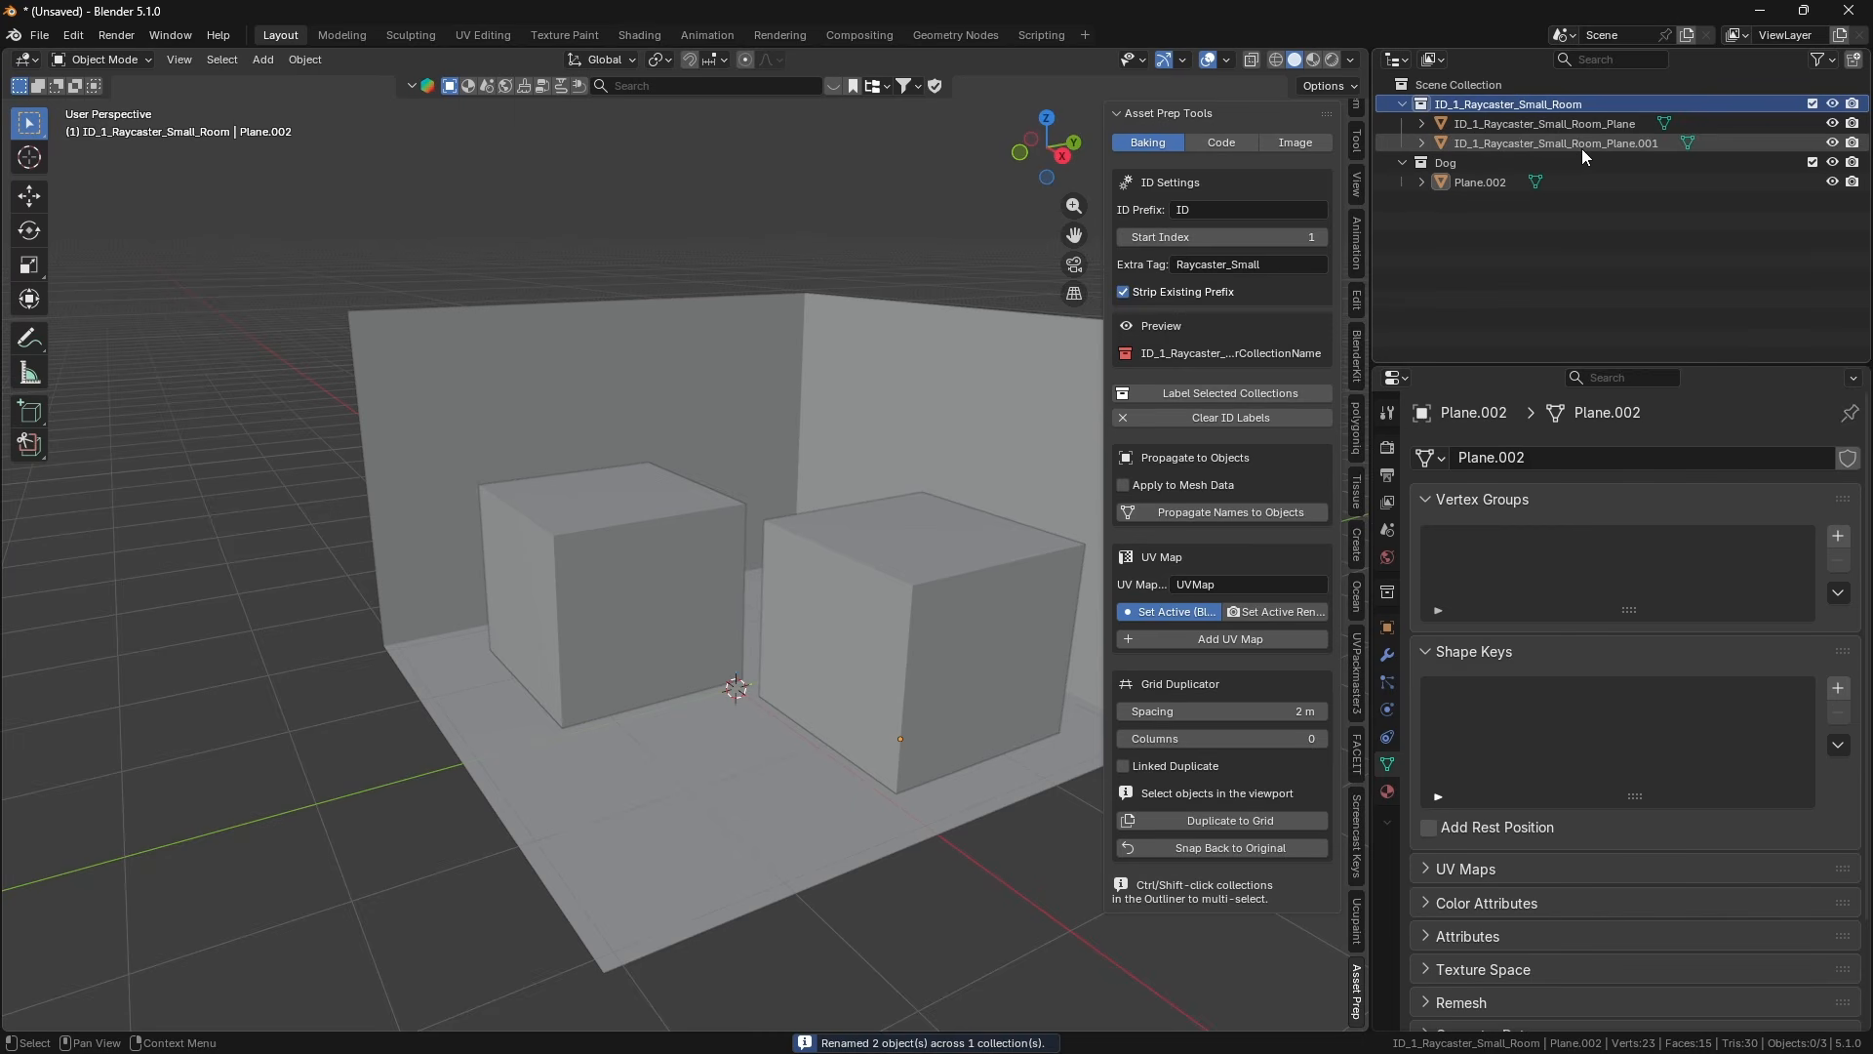
click(1421, 123)
click(1422, 162)
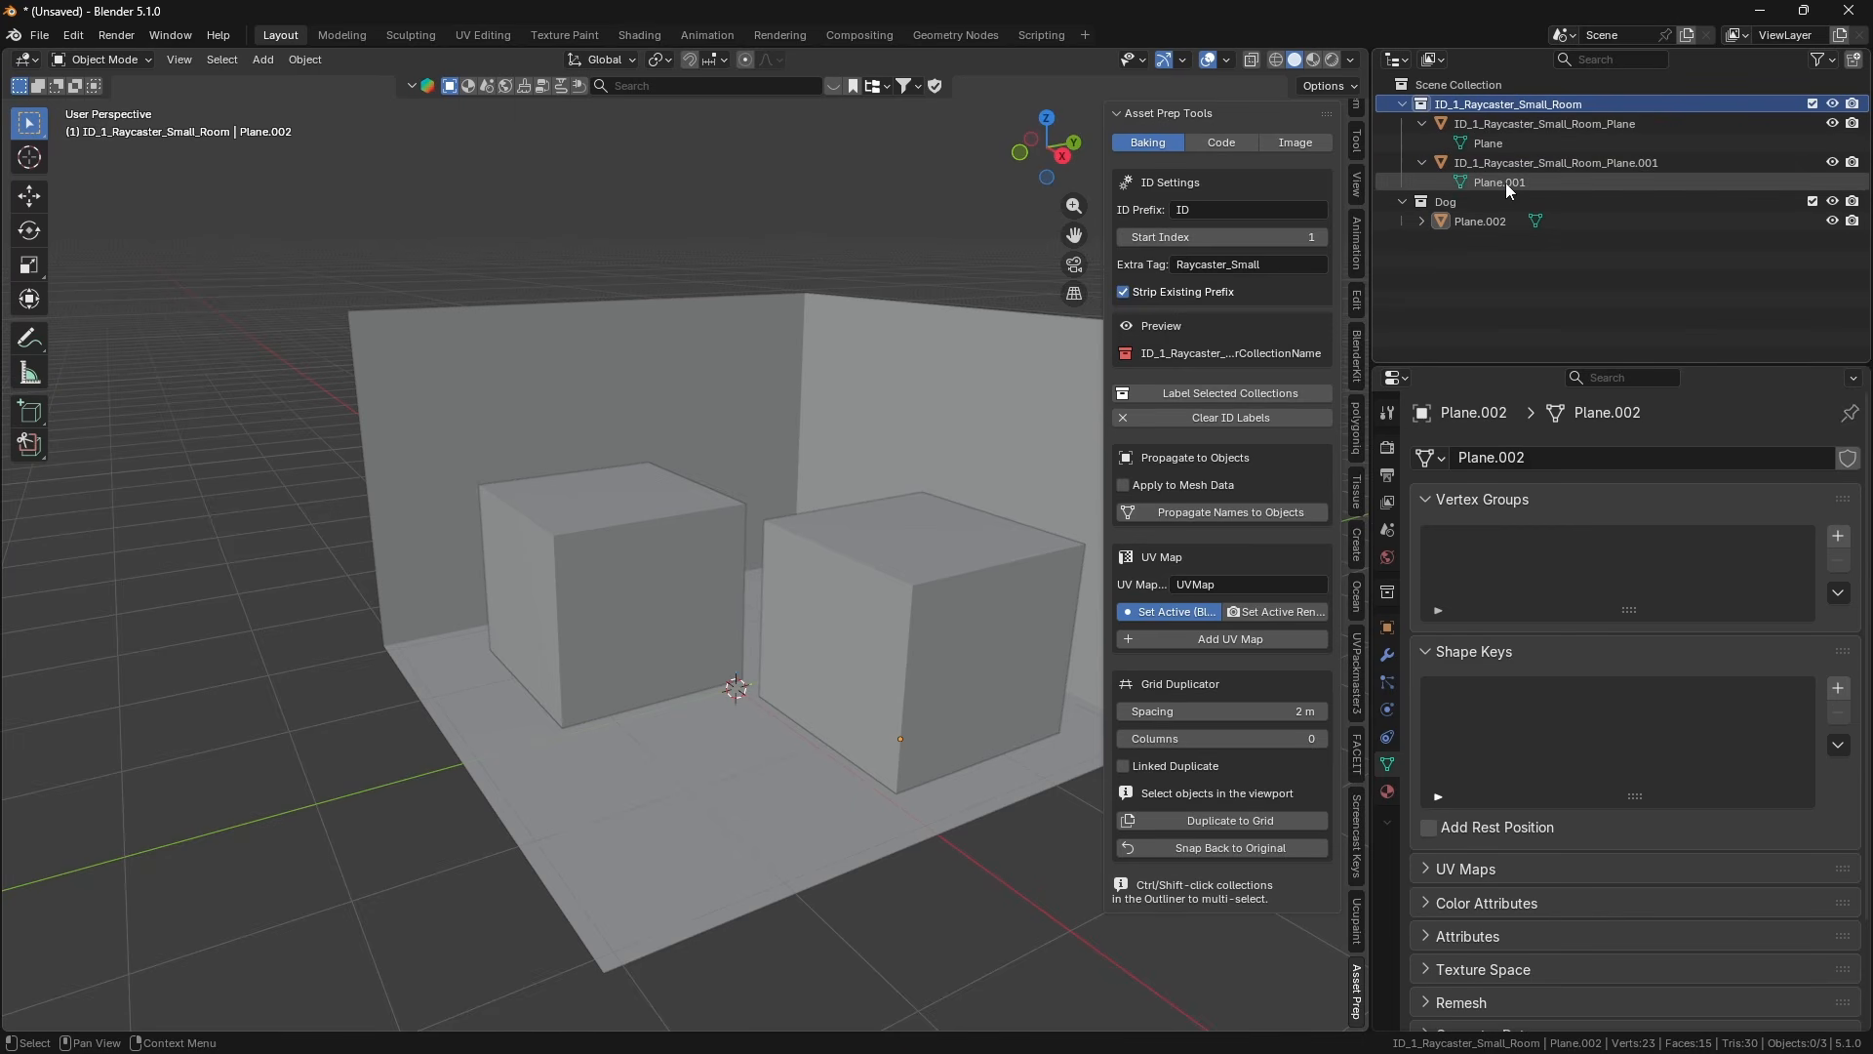
Enable Apply to Mesh Data and propagate the Room collection's name to its two selected objects and their meshes.
click(1503, 185)
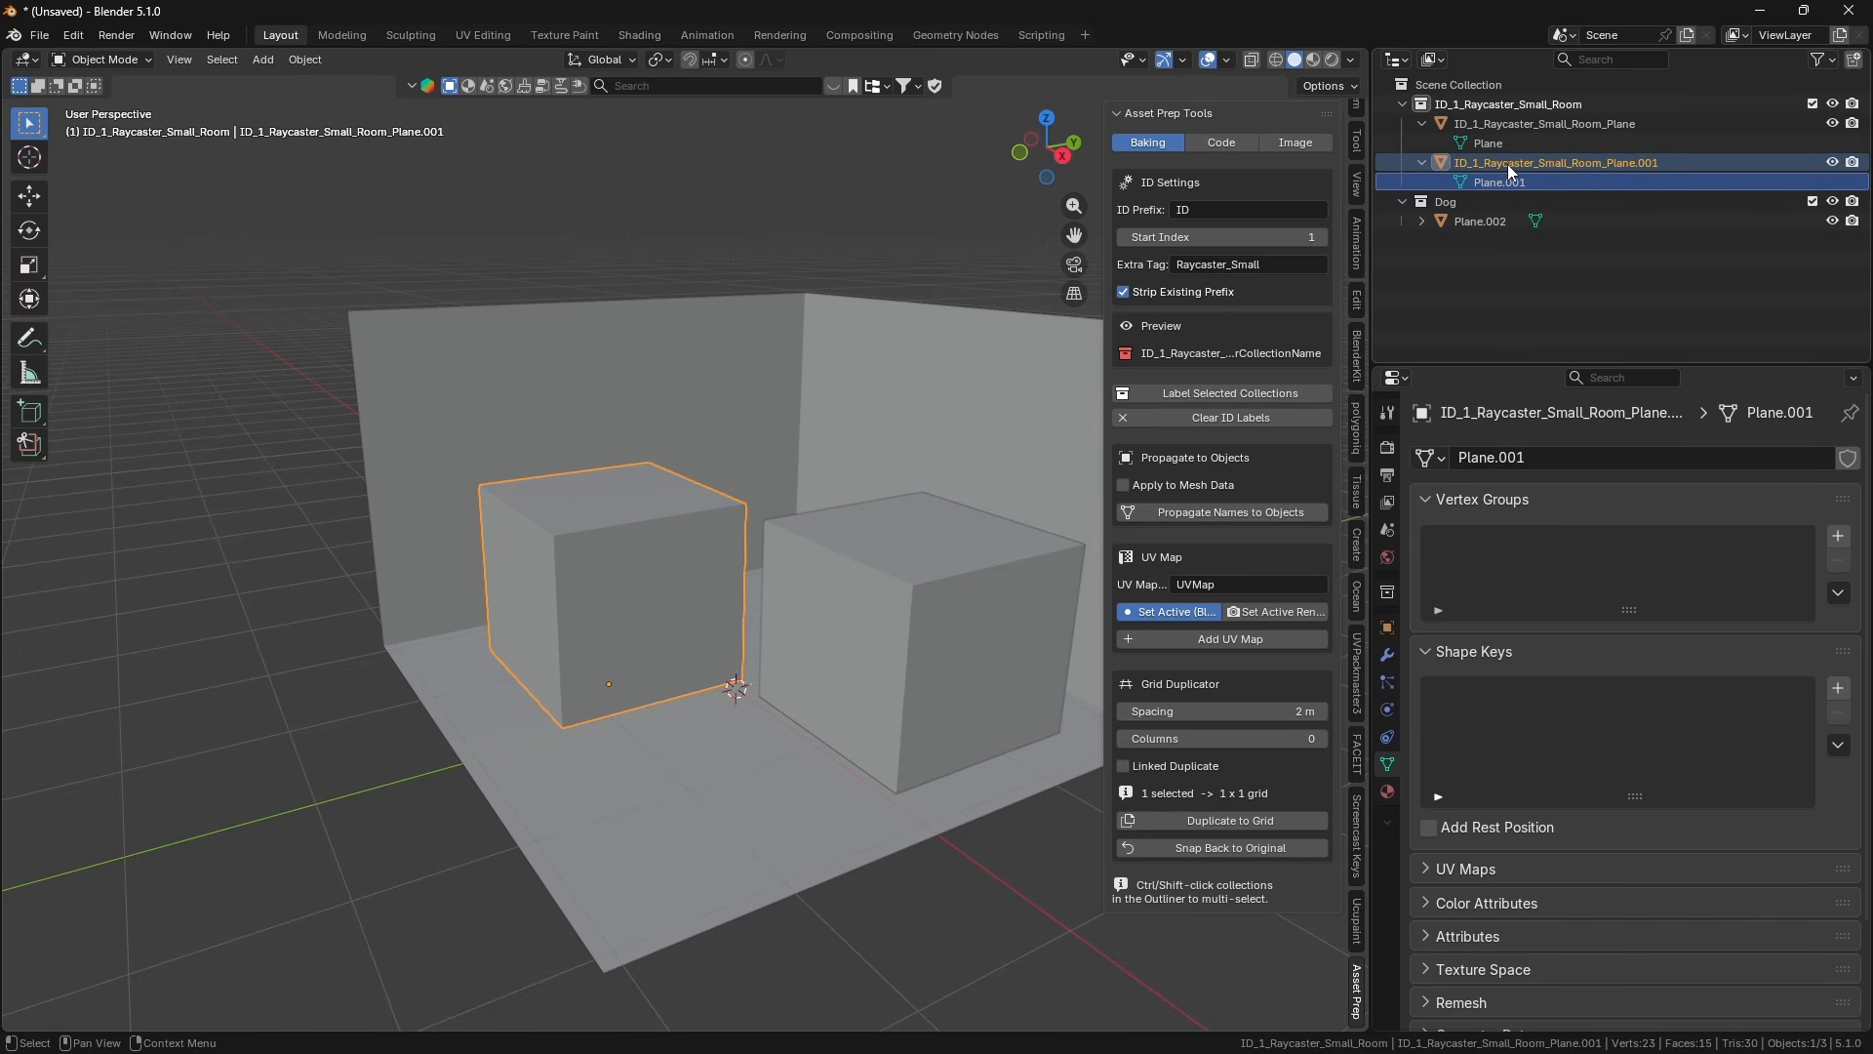
click(1214, 482)
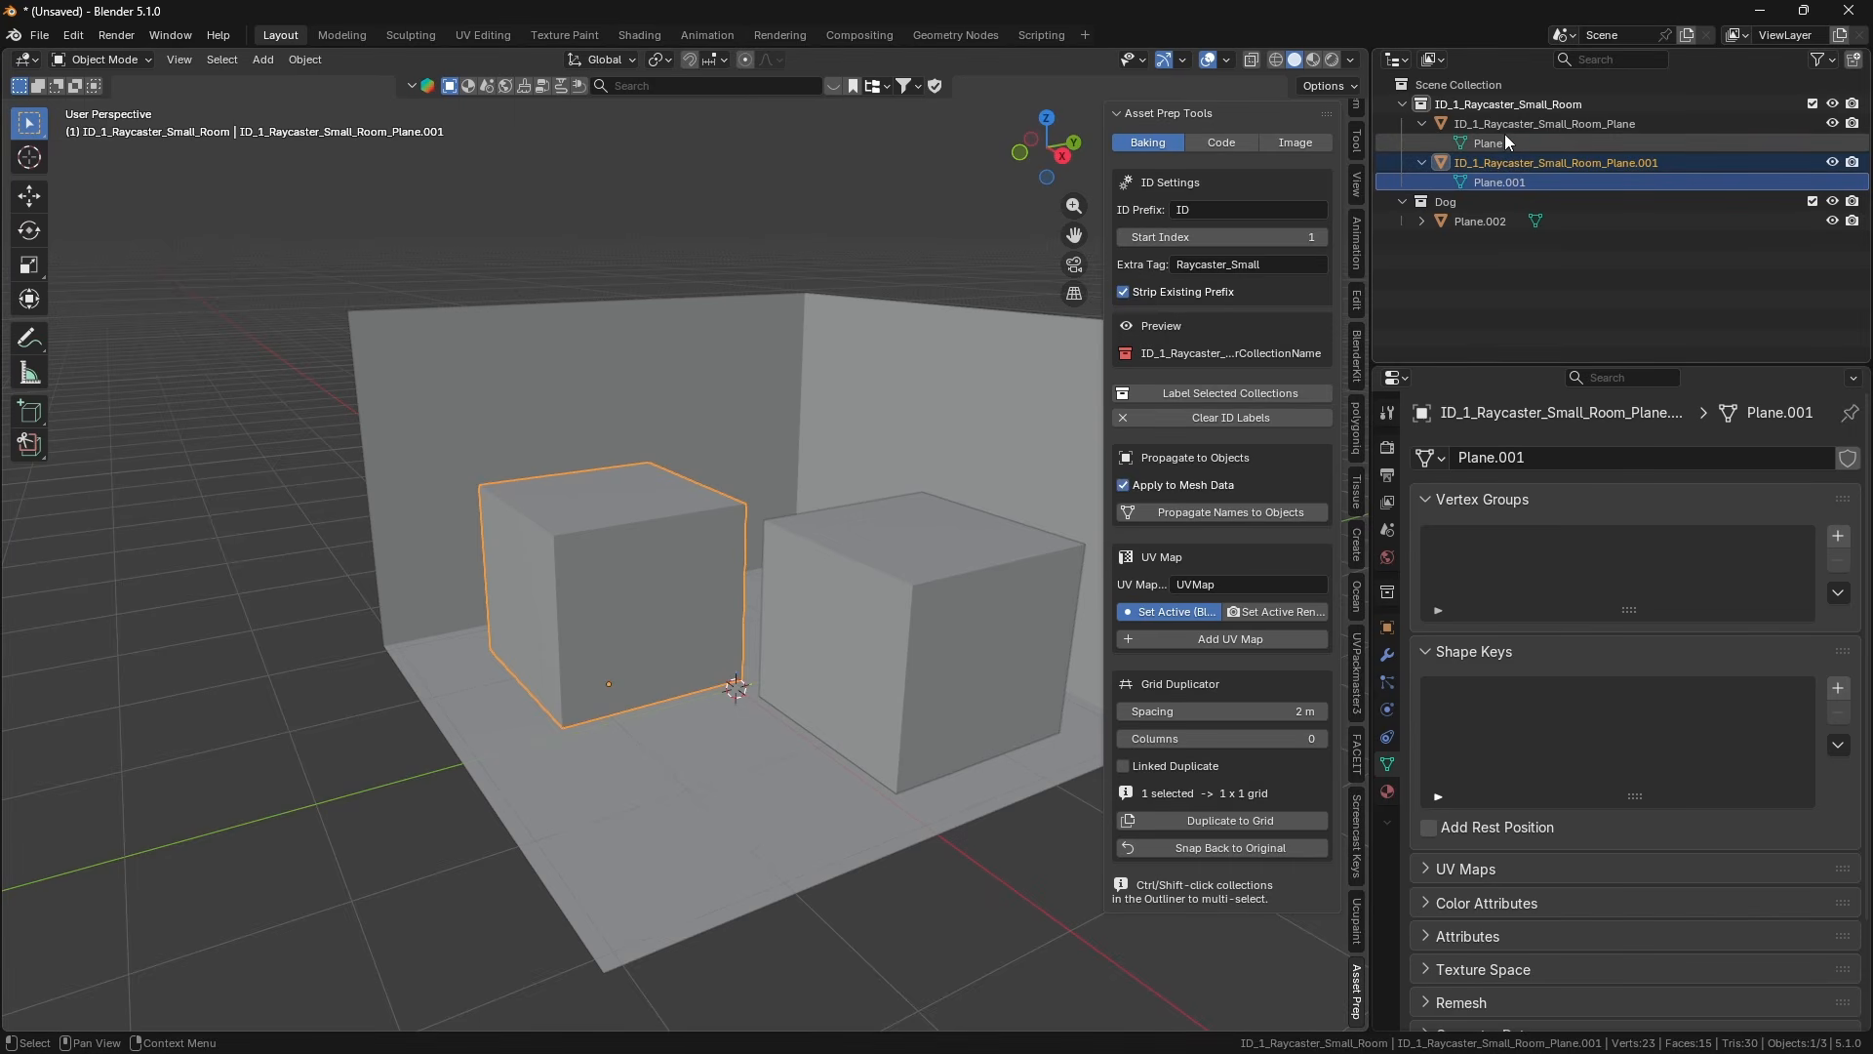
ctrl+click(1499, 121)
click(1232, 513)
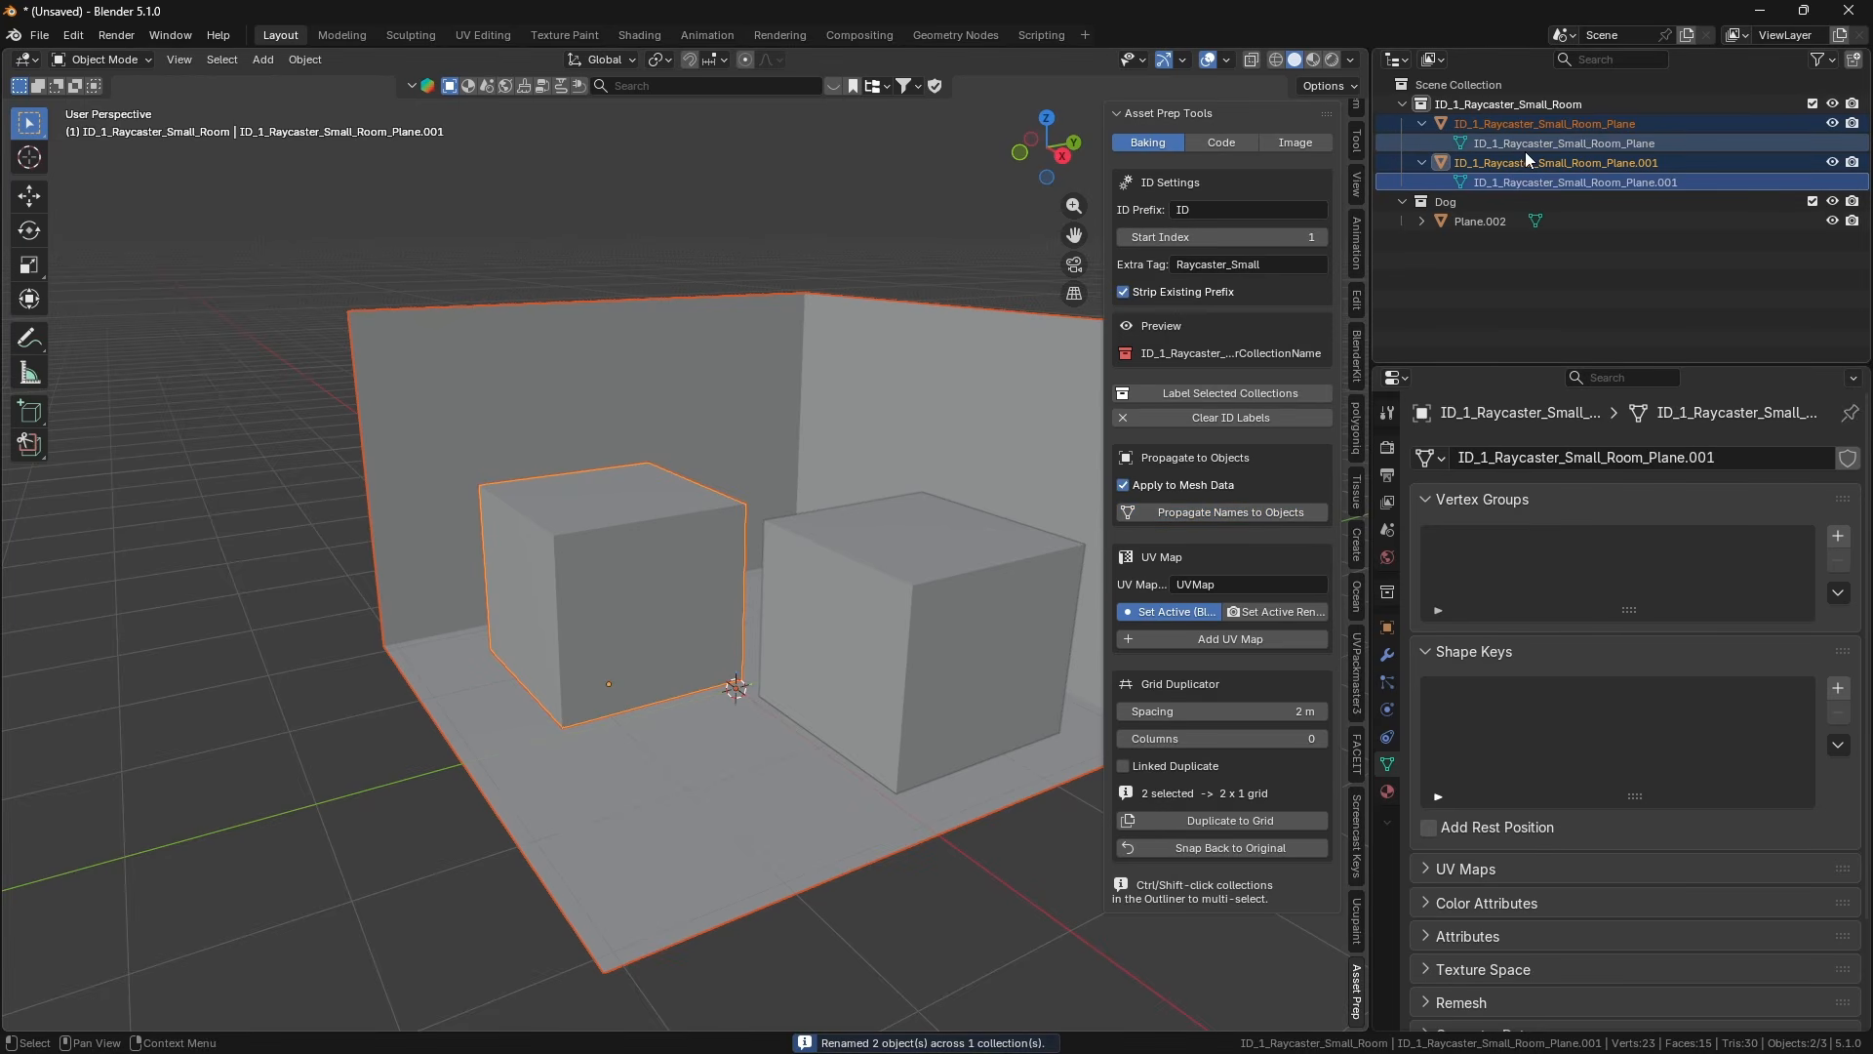
Label the Dog collection using start index 2 and propagate its name to its object and mesh.
click(1531, 243)
click(1322, 237)
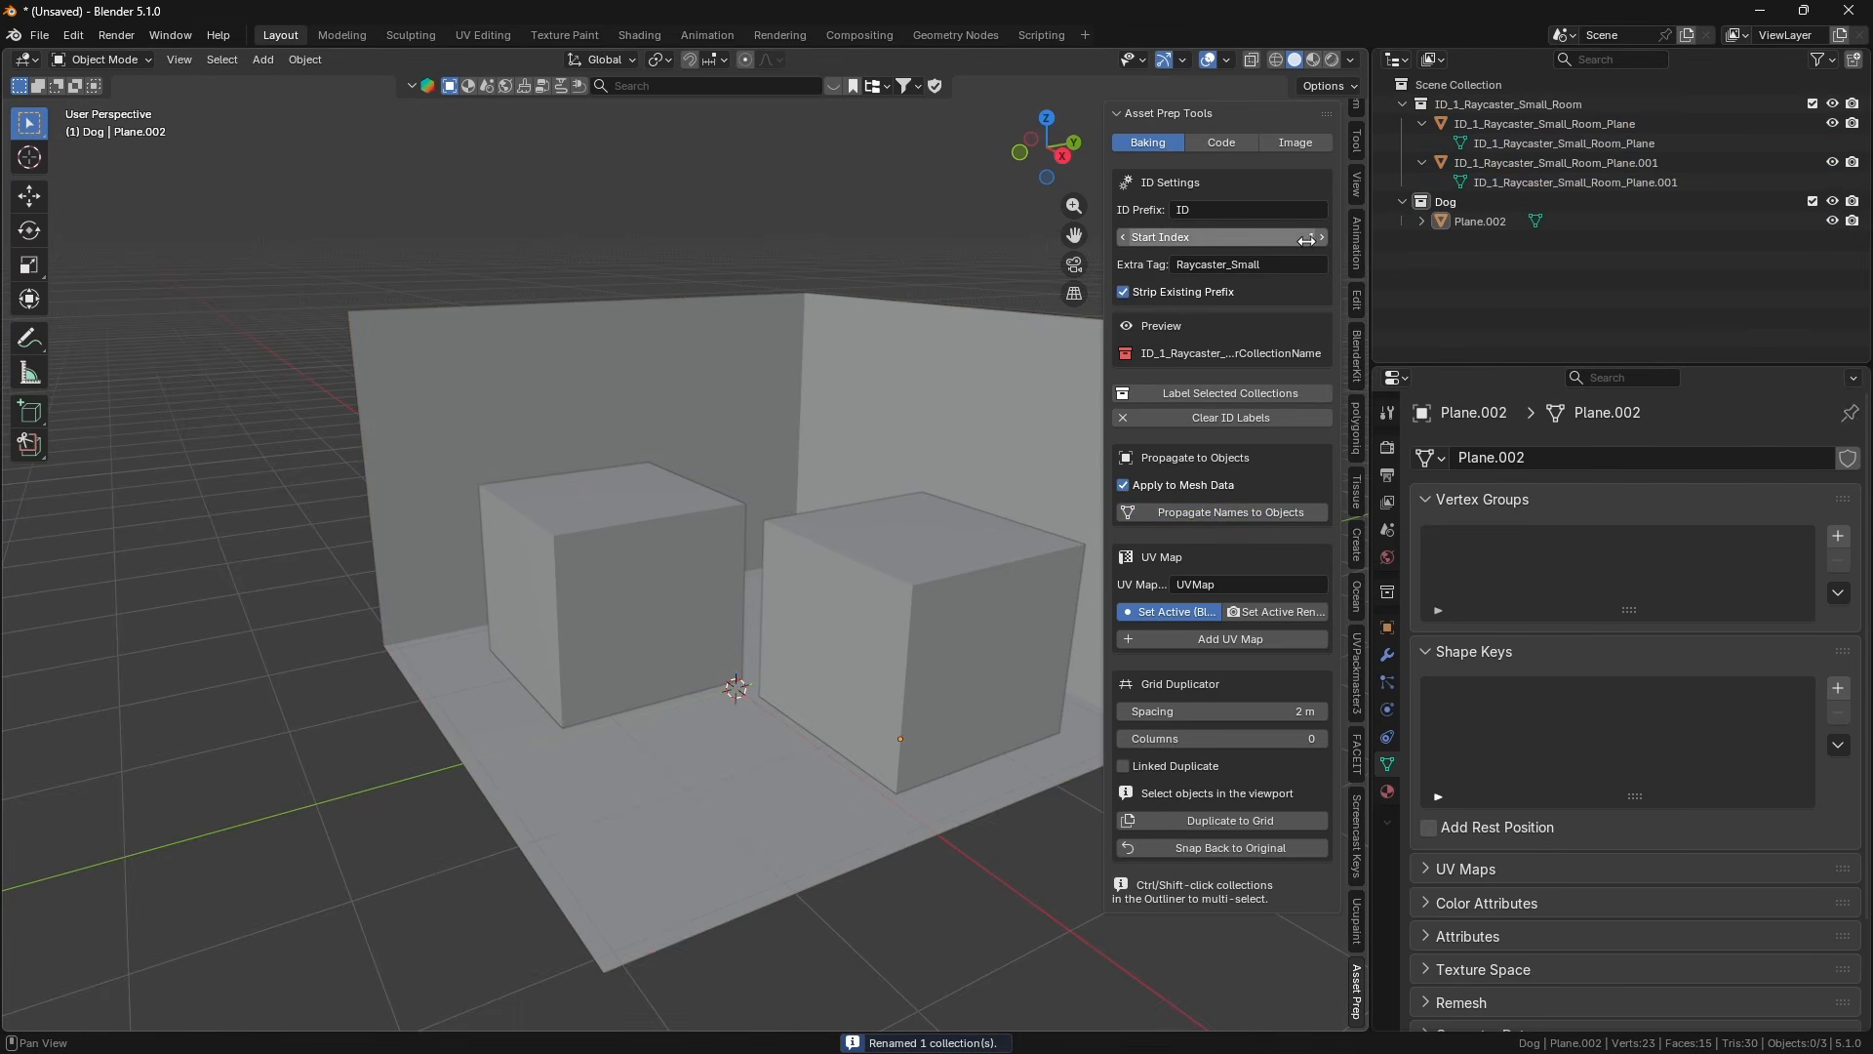
click(1461, 219)
click(1473, 203)
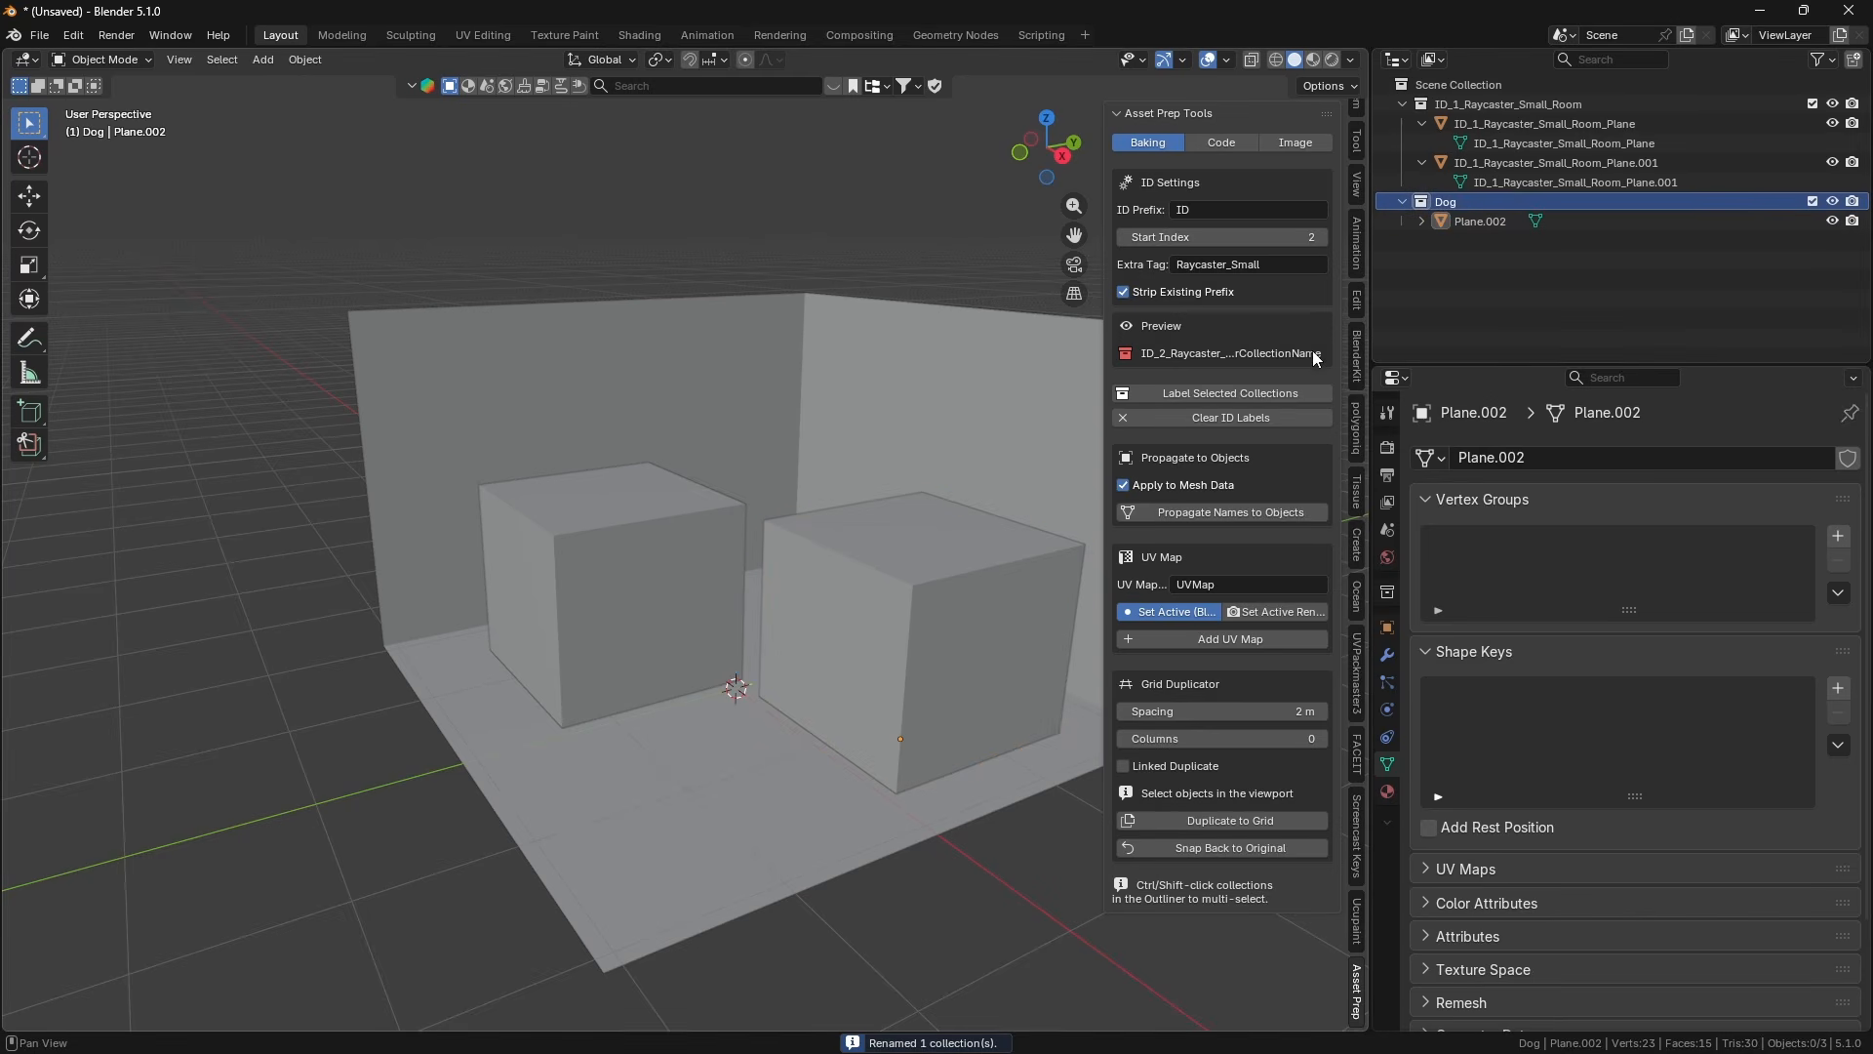
click(1283, 394)
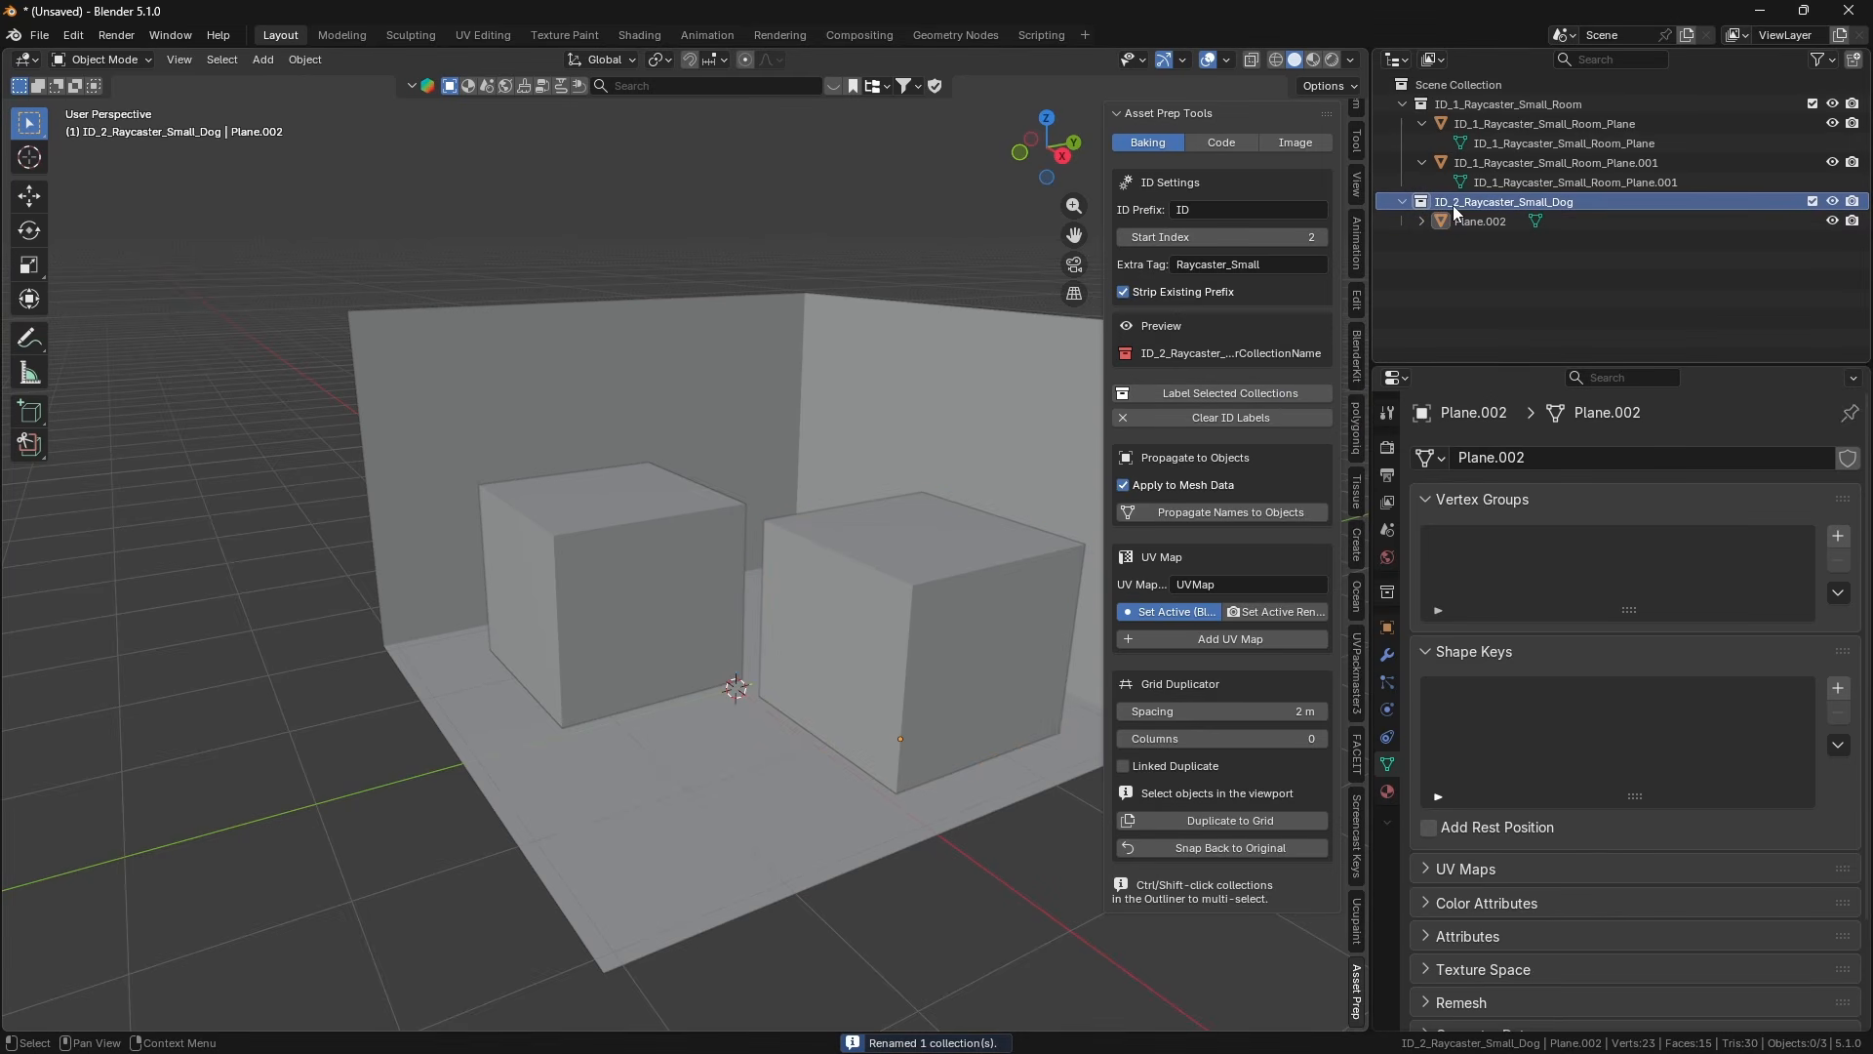
click(1210, 517)
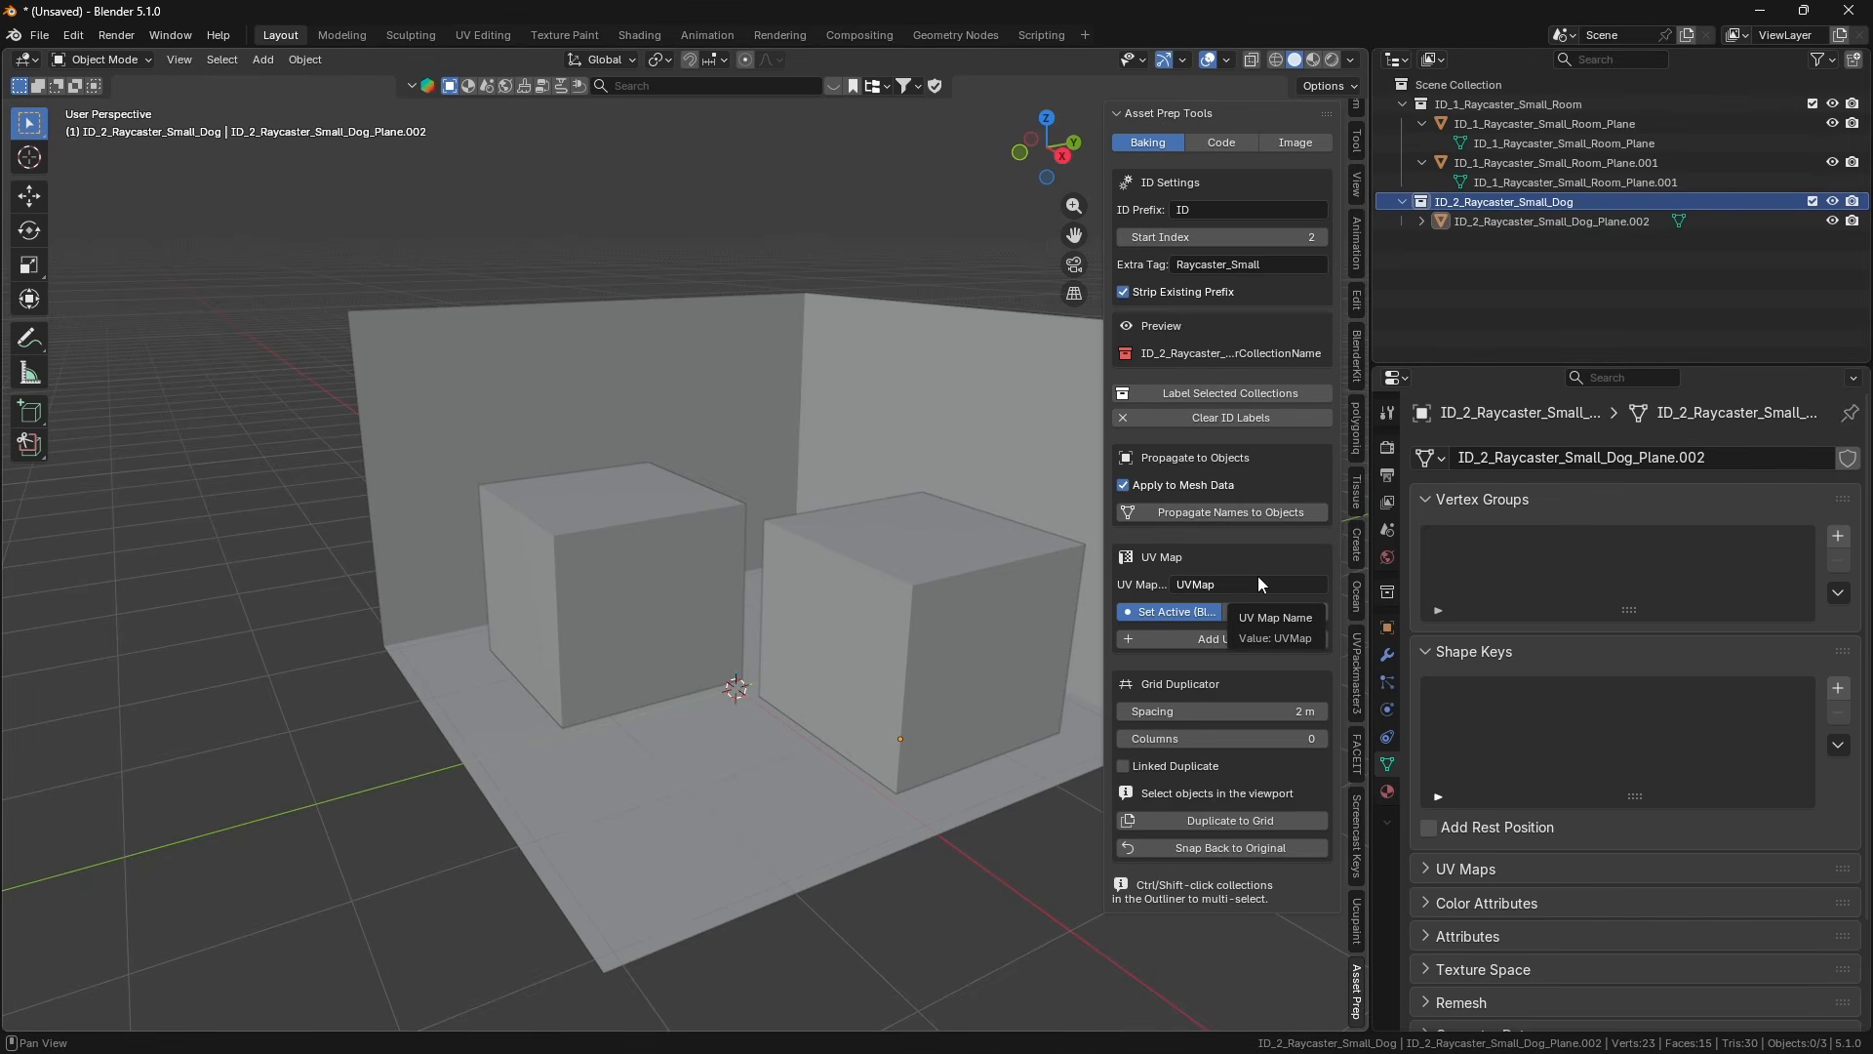
Select both cubes and the room mesh, and expand the UV Maps list in the mesh data properties.
click(924, 547)
shift+click(661, 606)
shift+click(787, 452)
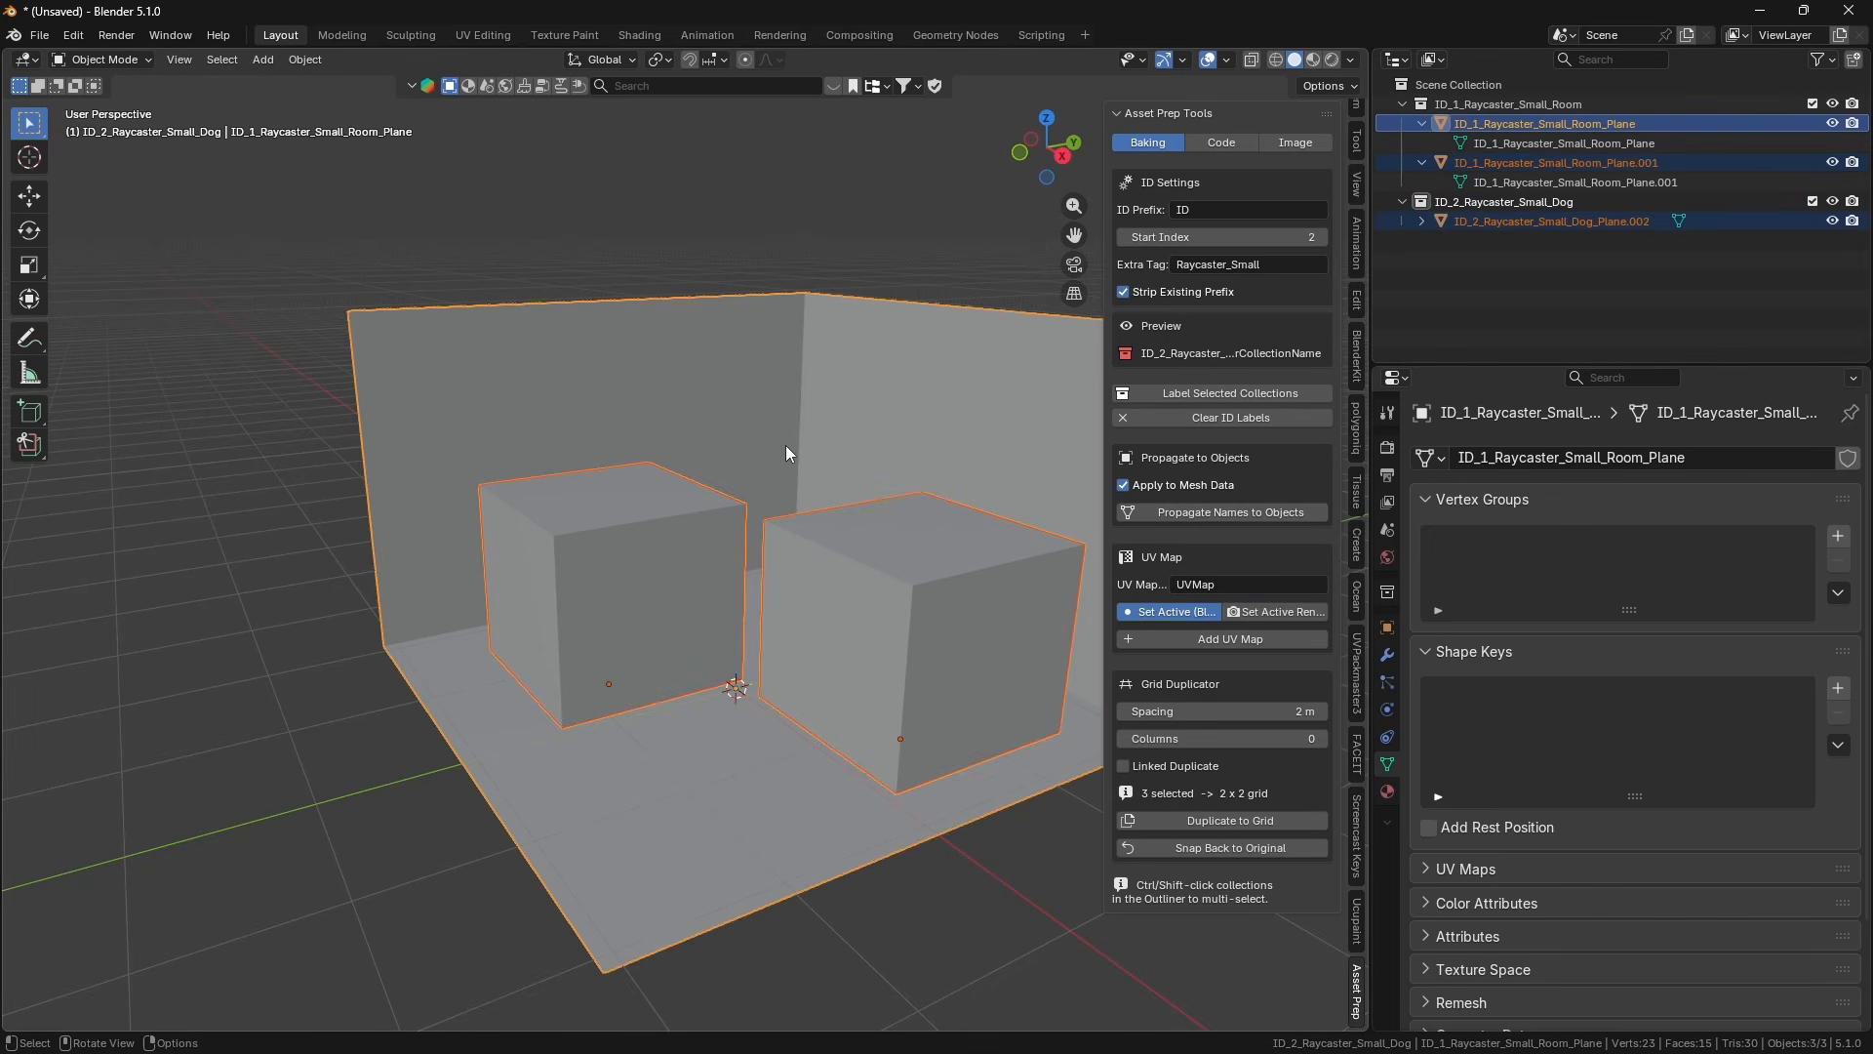
scroll(1454, 846, down, 2)
click(1485, 753)
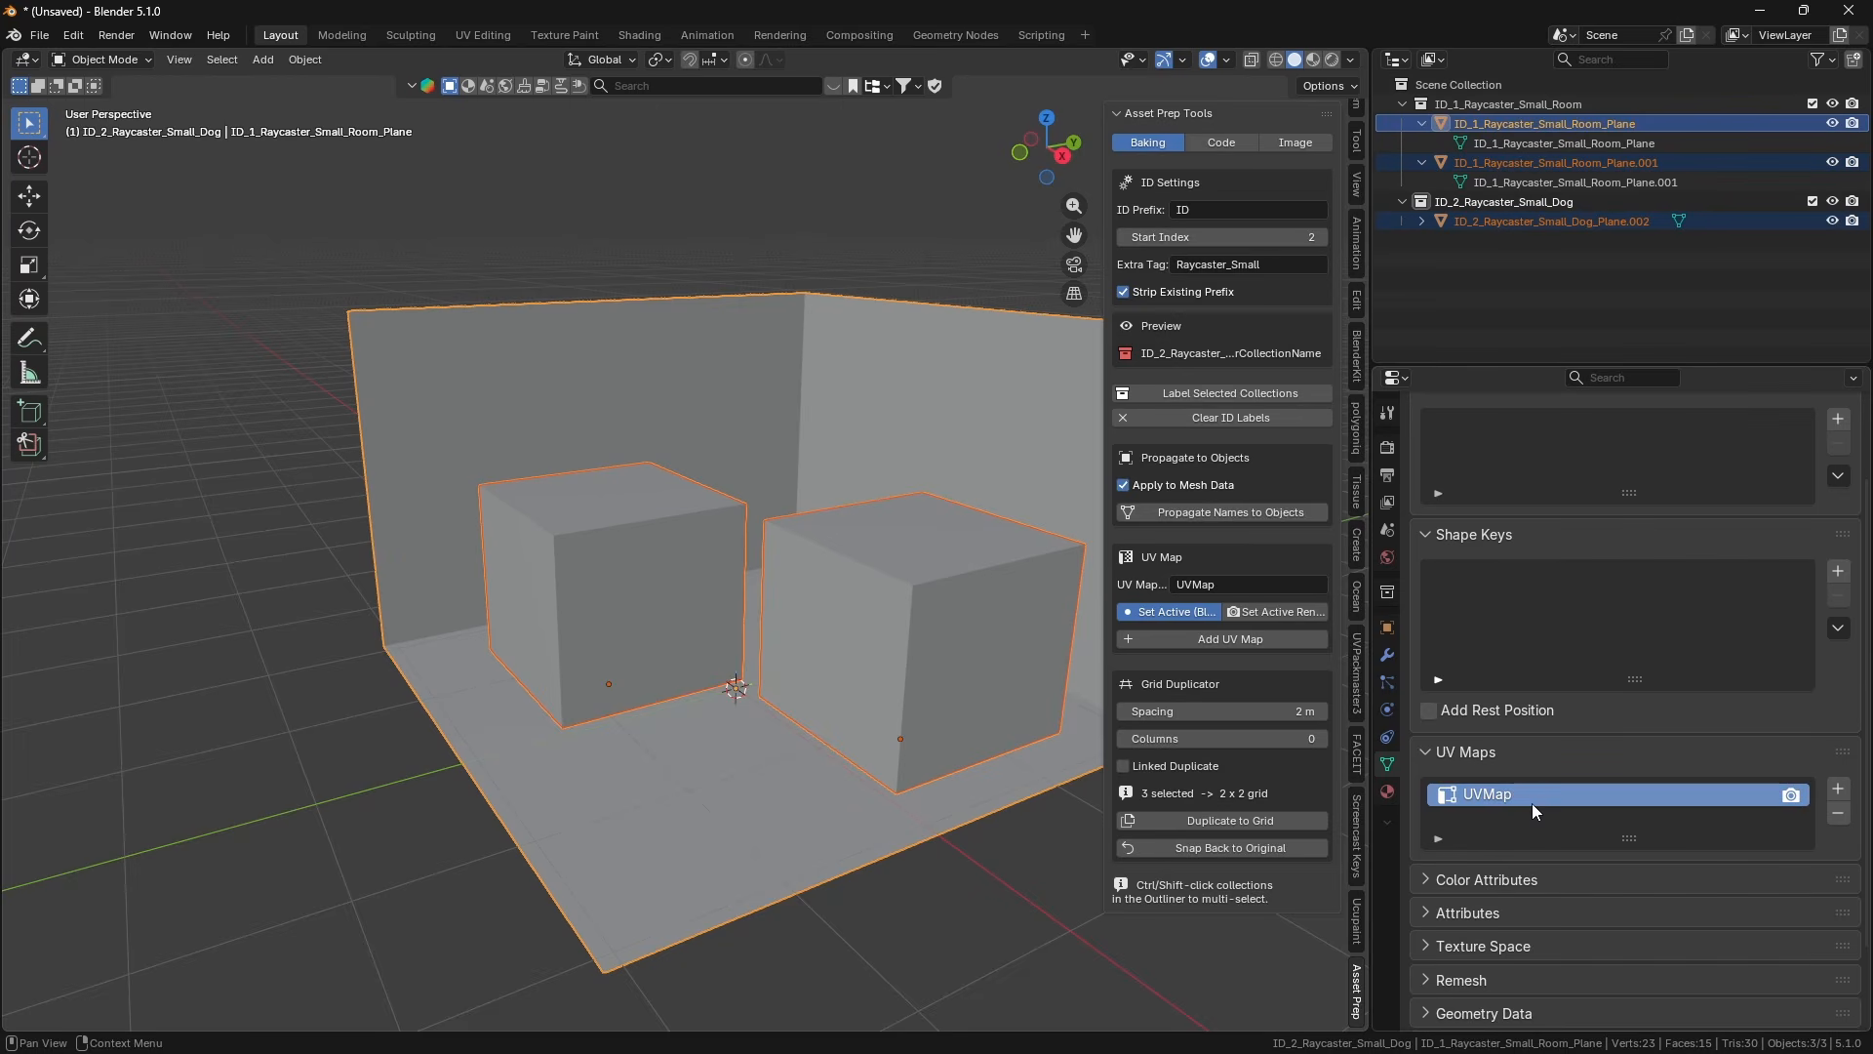
Add a UV map named SimpleBake to the selected room and cube objects with Asset Prep Tools.
click(1039, 35)
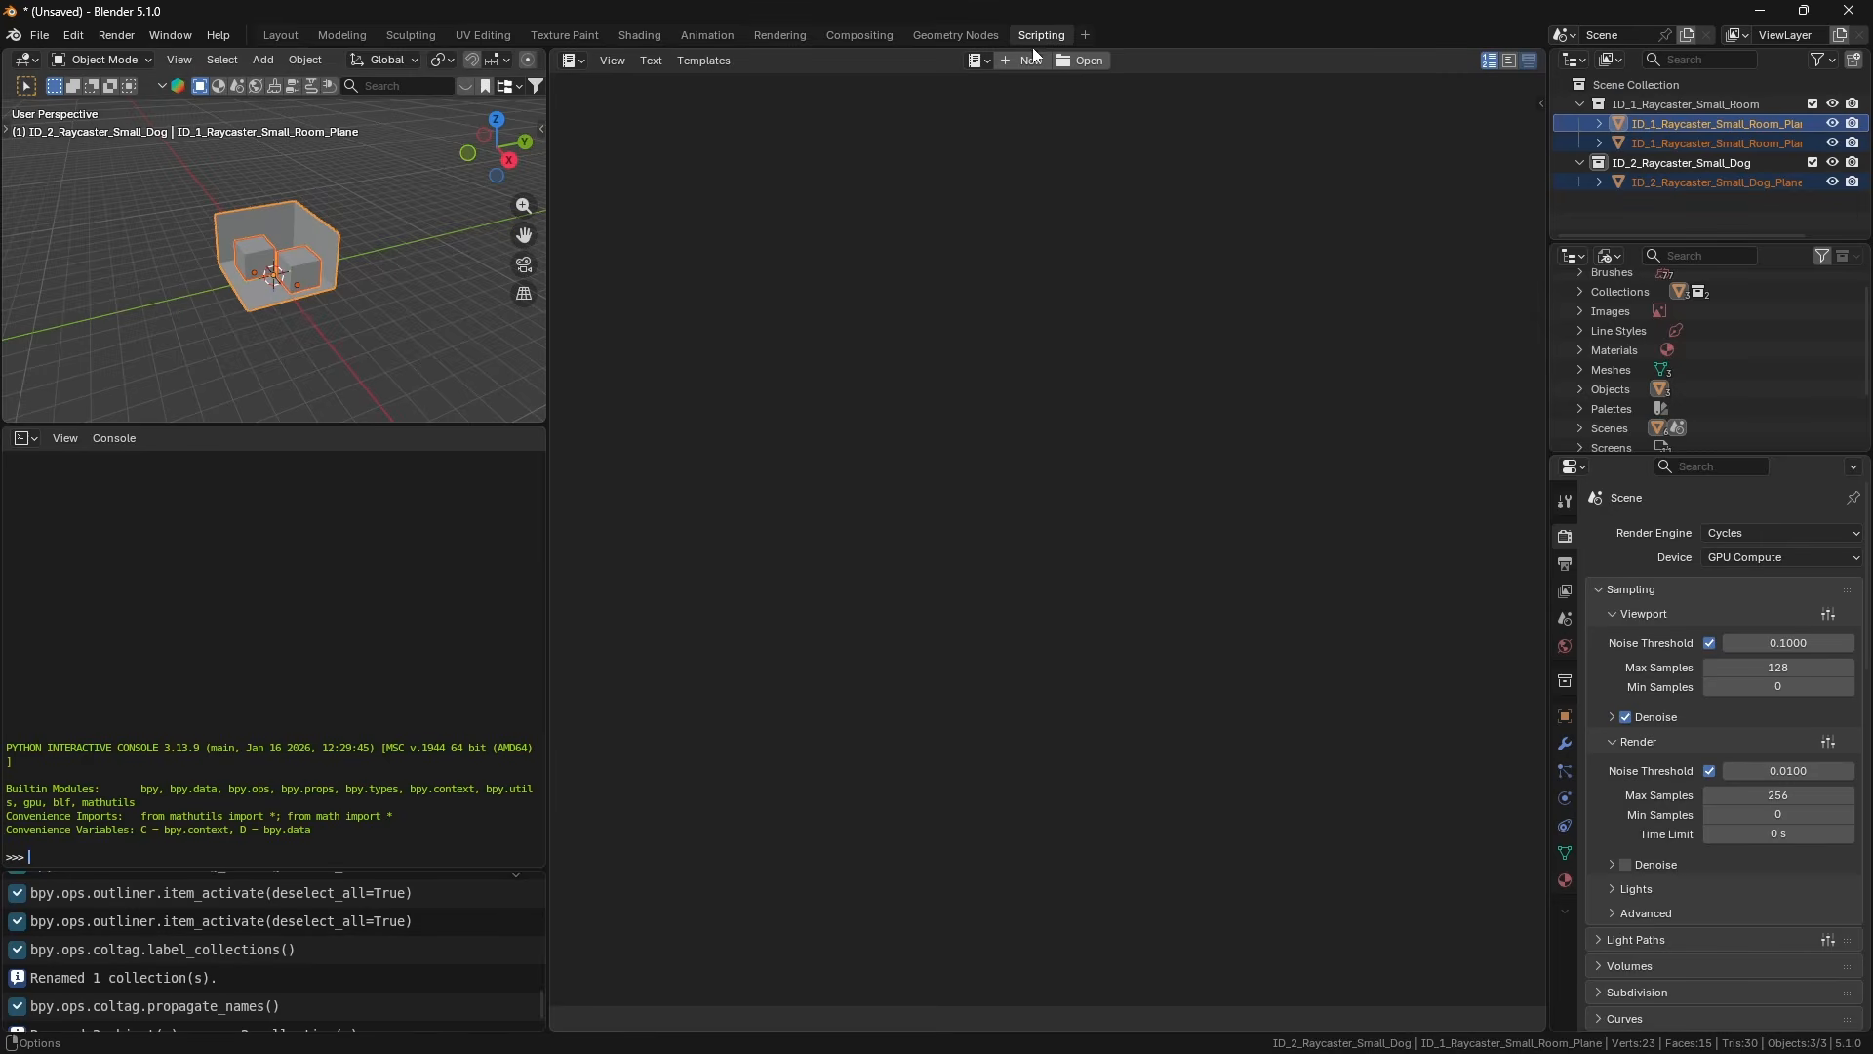
click(280, 35)
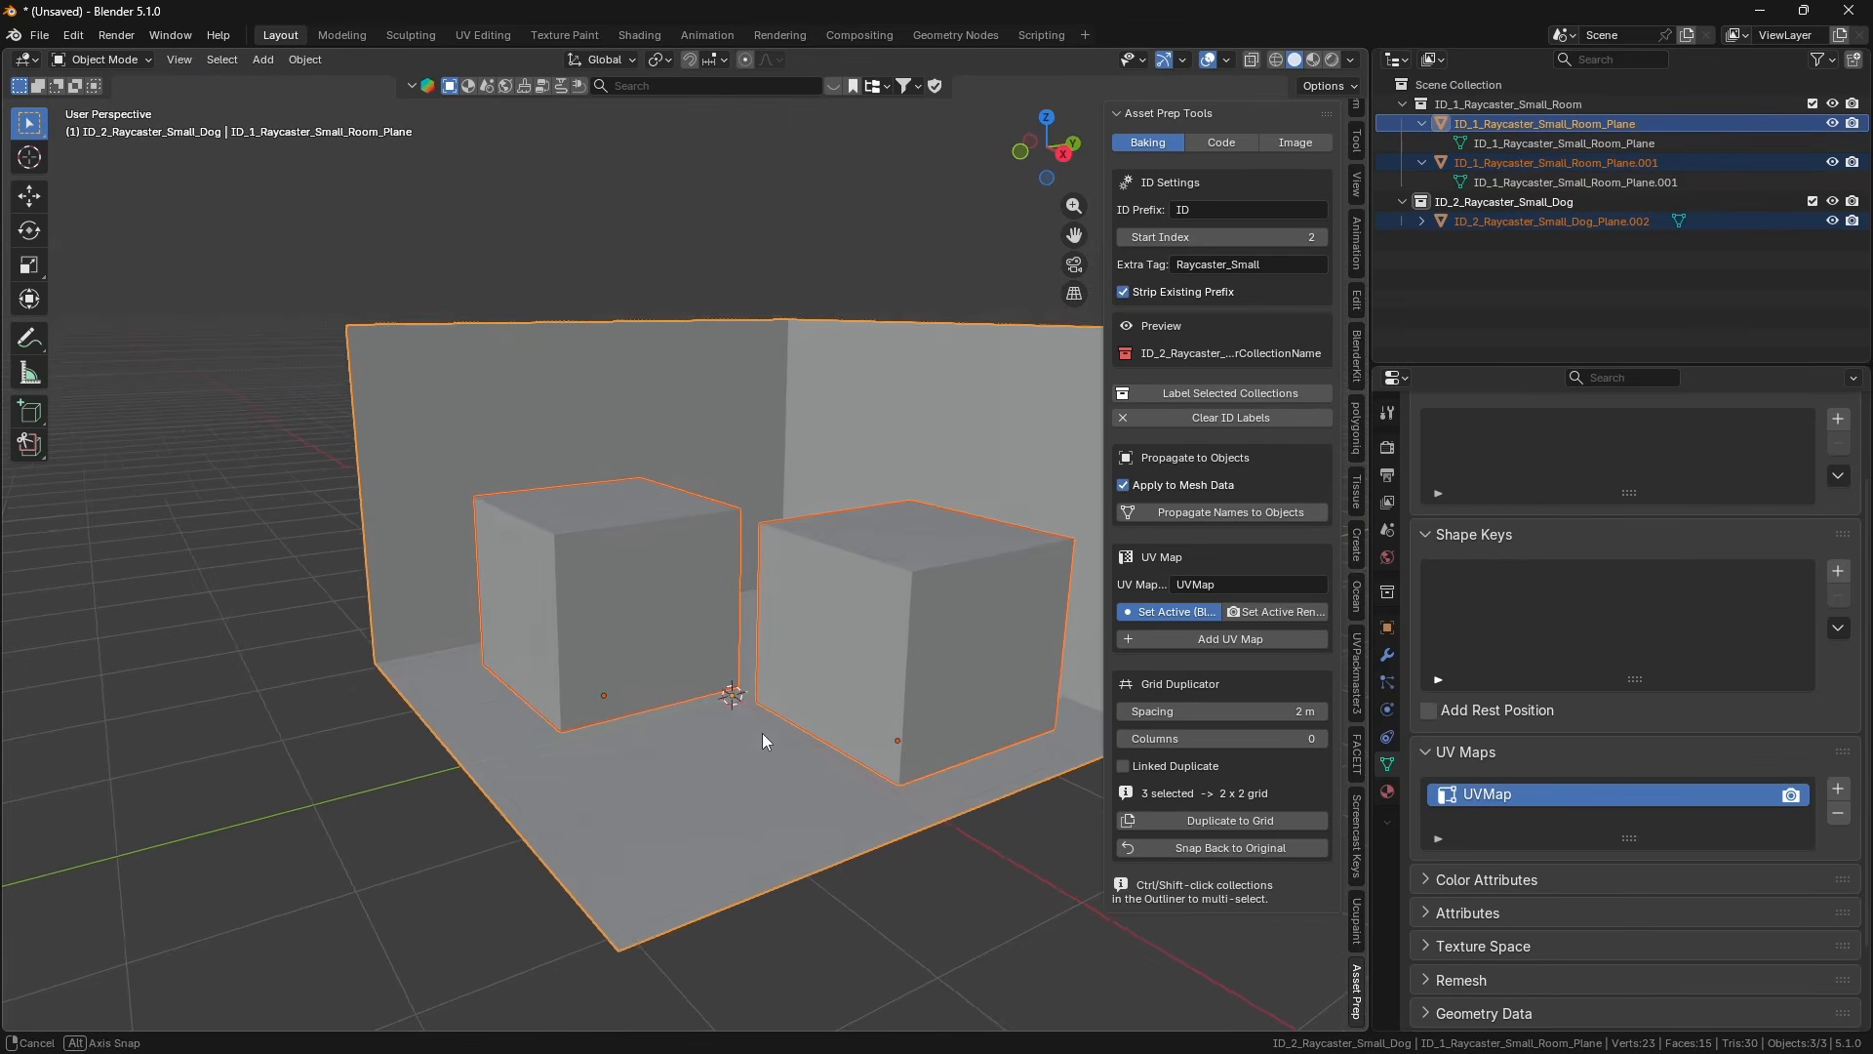
click(1210, 584)
text(SimpleBake)
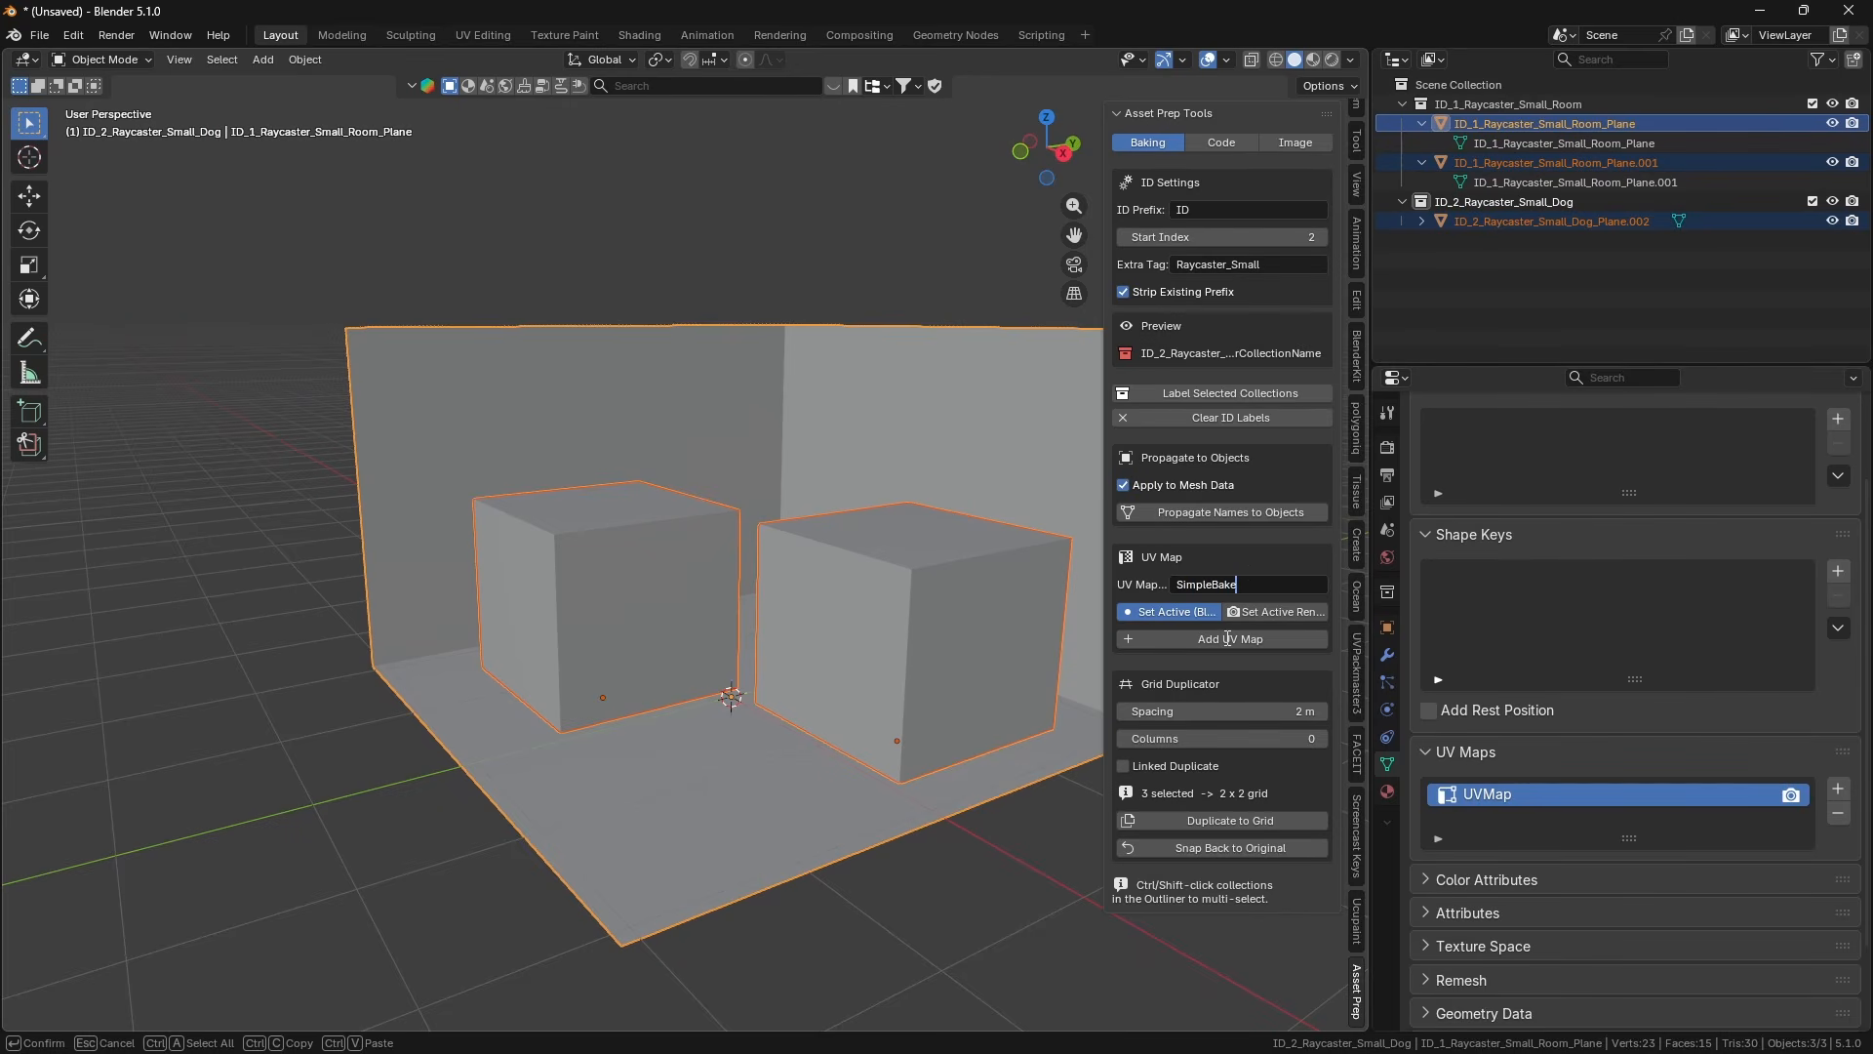
key(Return)
click(1227, 638)
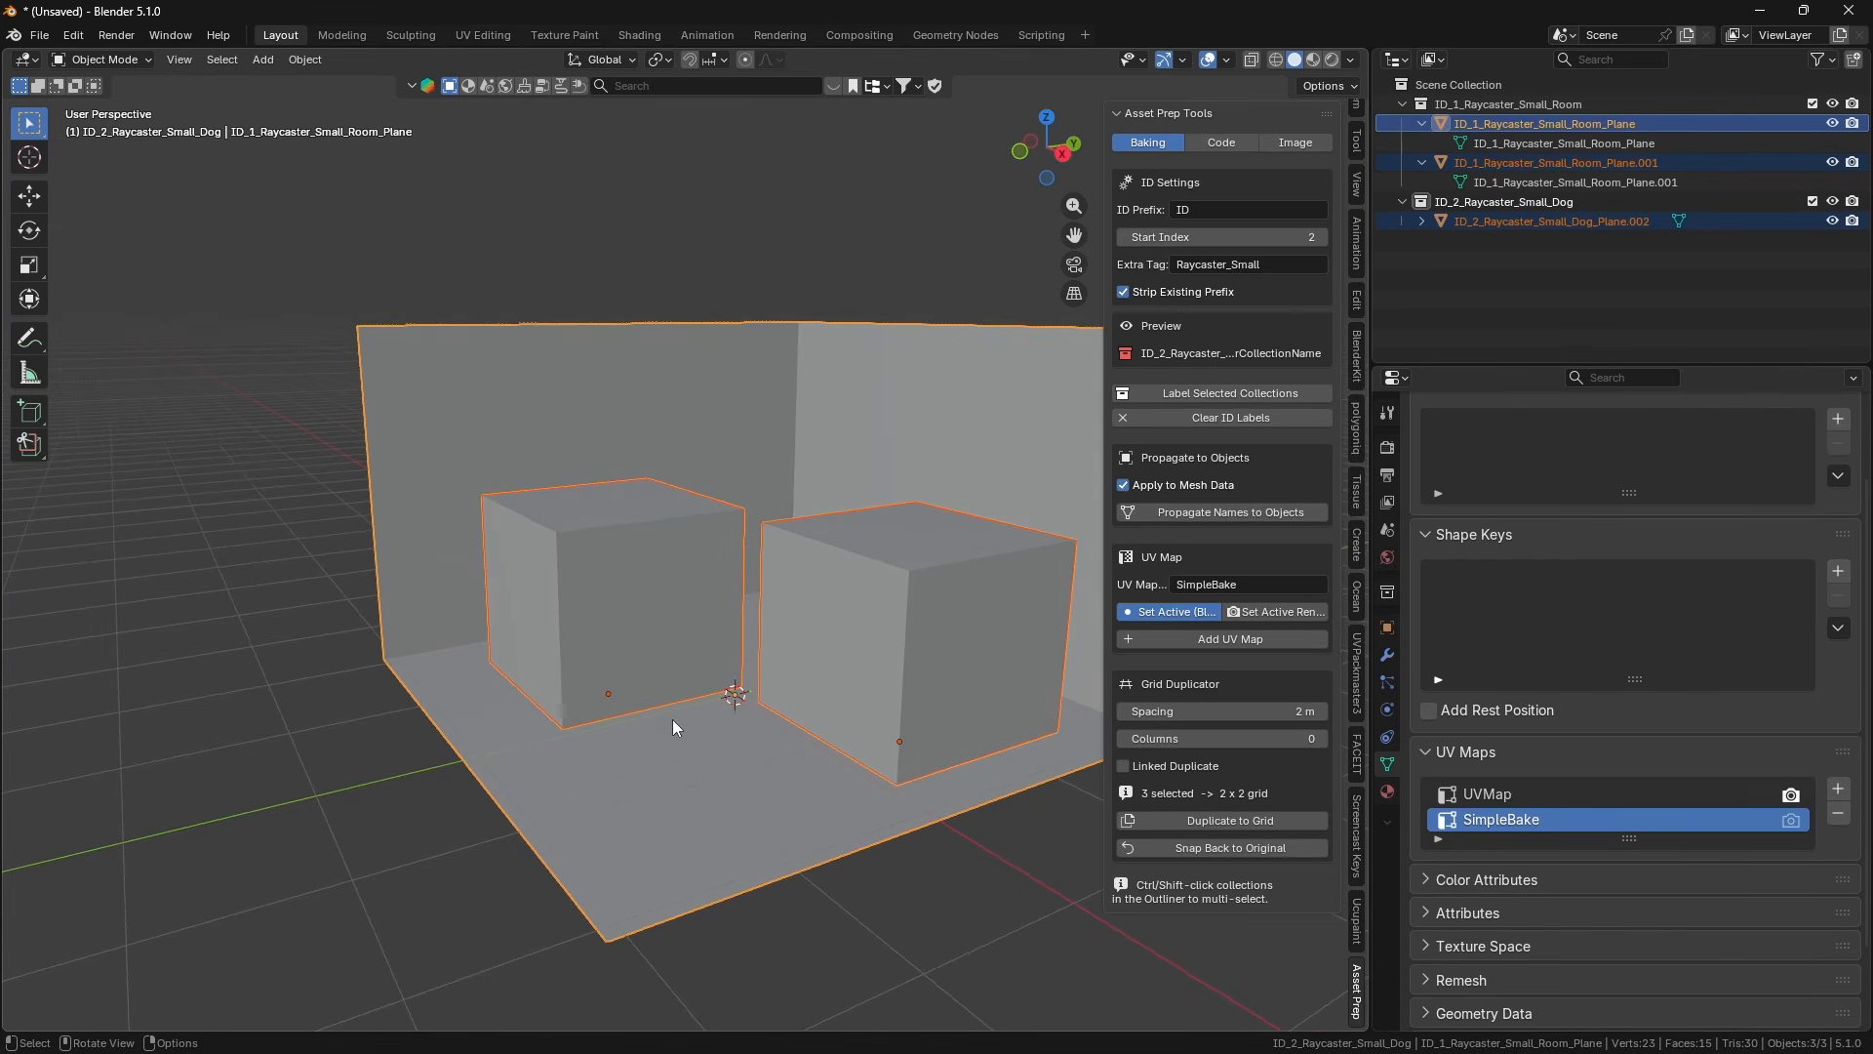
Unwrap all faces of the three selected objects with Smart UV Project and check the layout in the UV Editing workspace.
key(Tab)
key(a)
key(u)
click(875, 810)
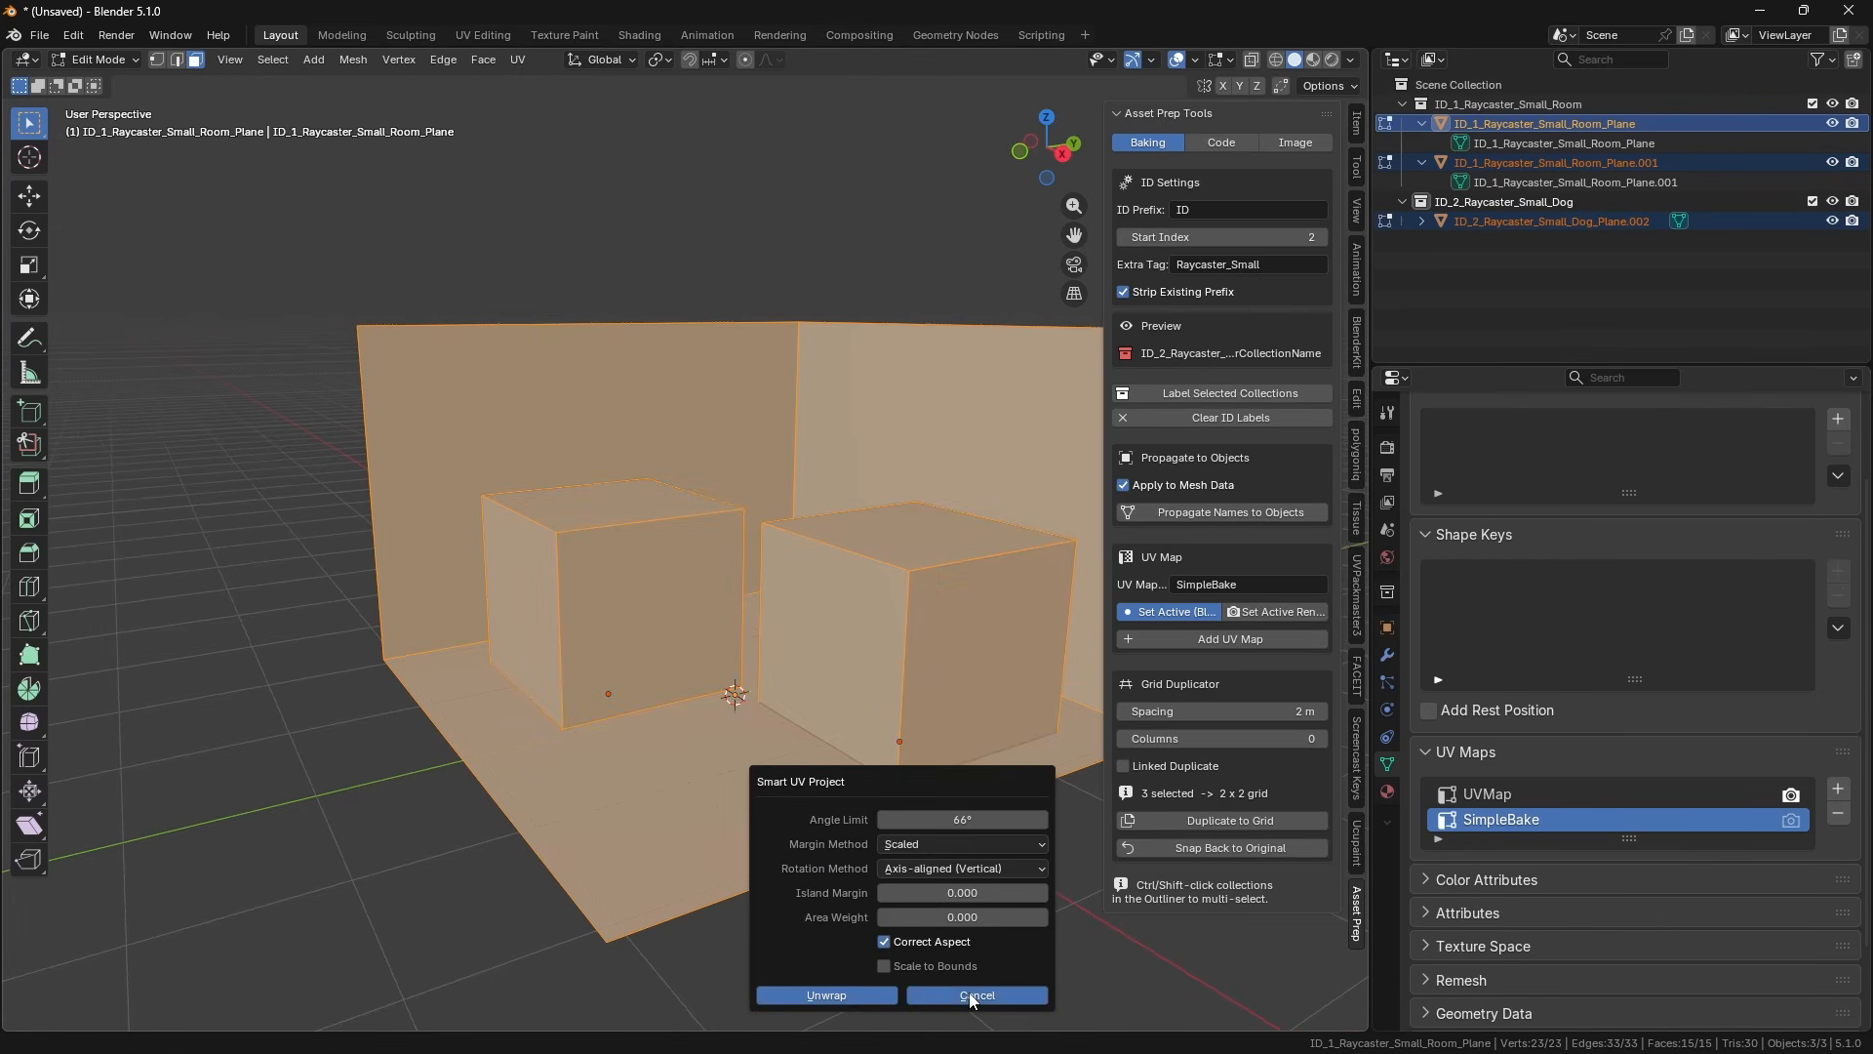
click(780, 993)
click(498, 35)
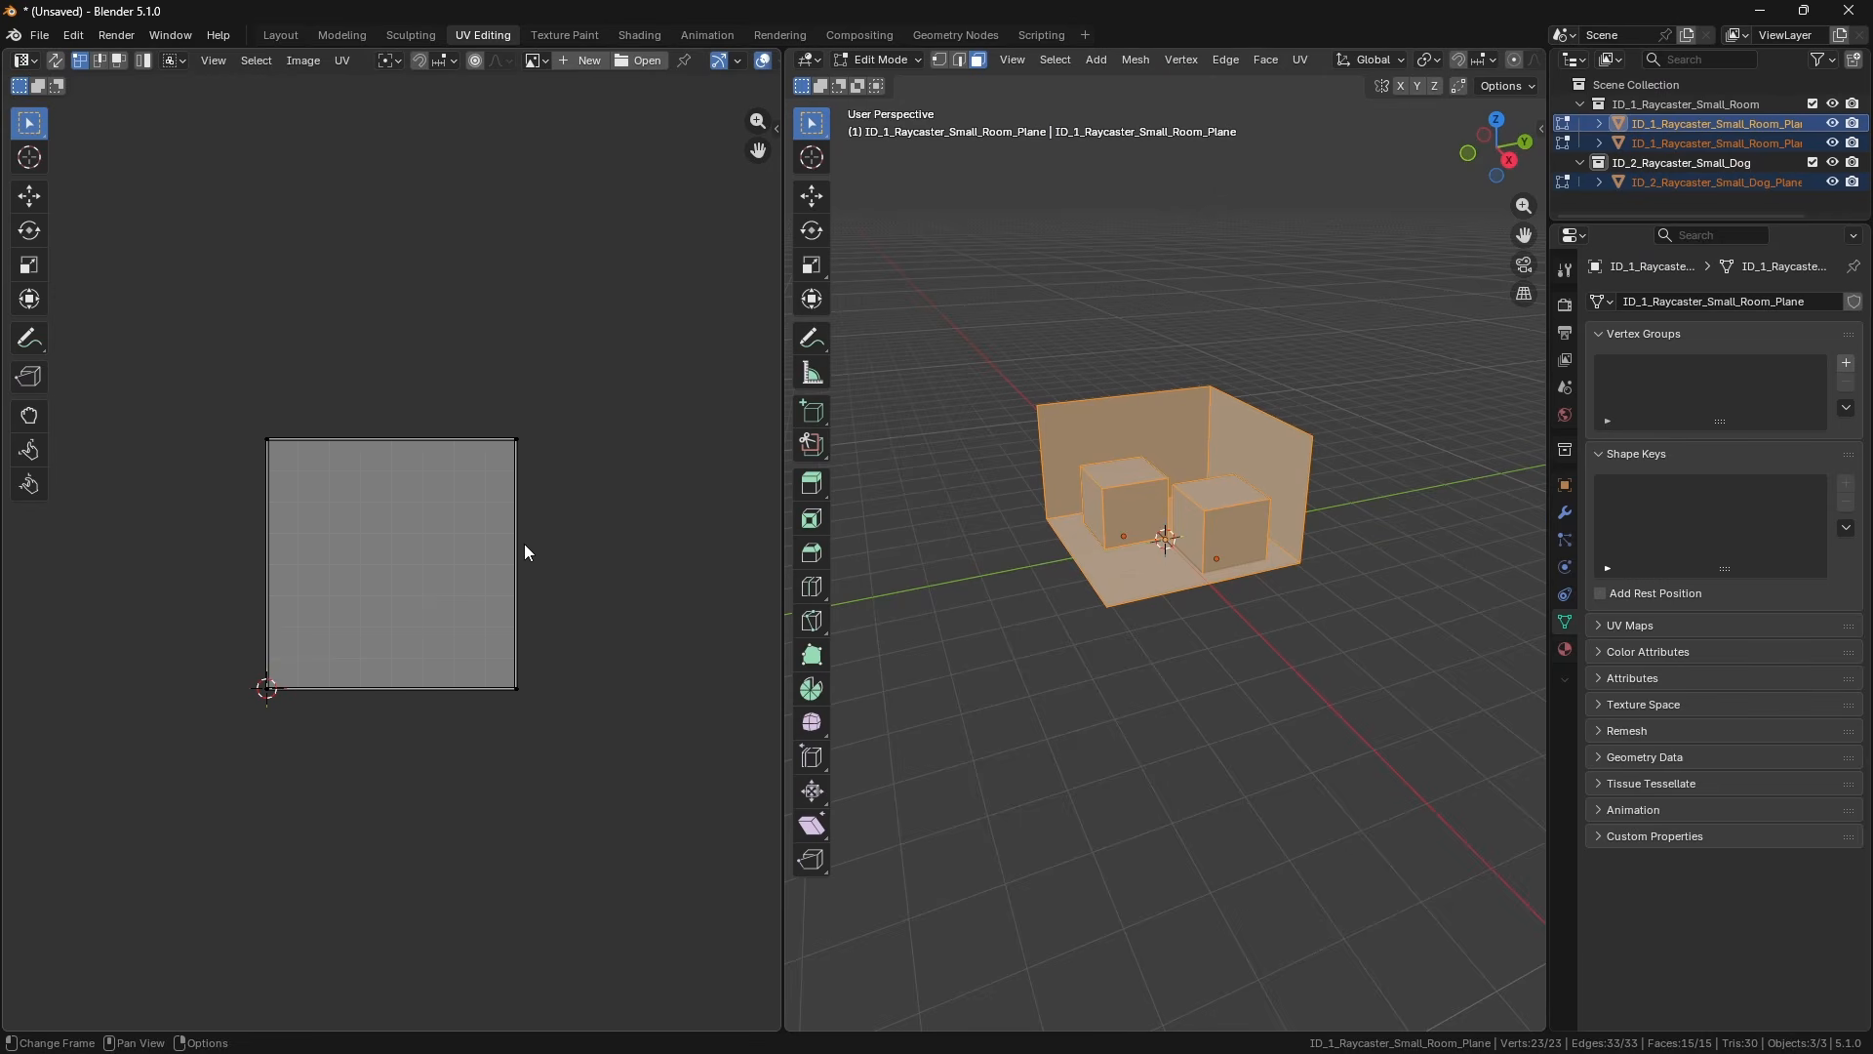
click(283, 35)
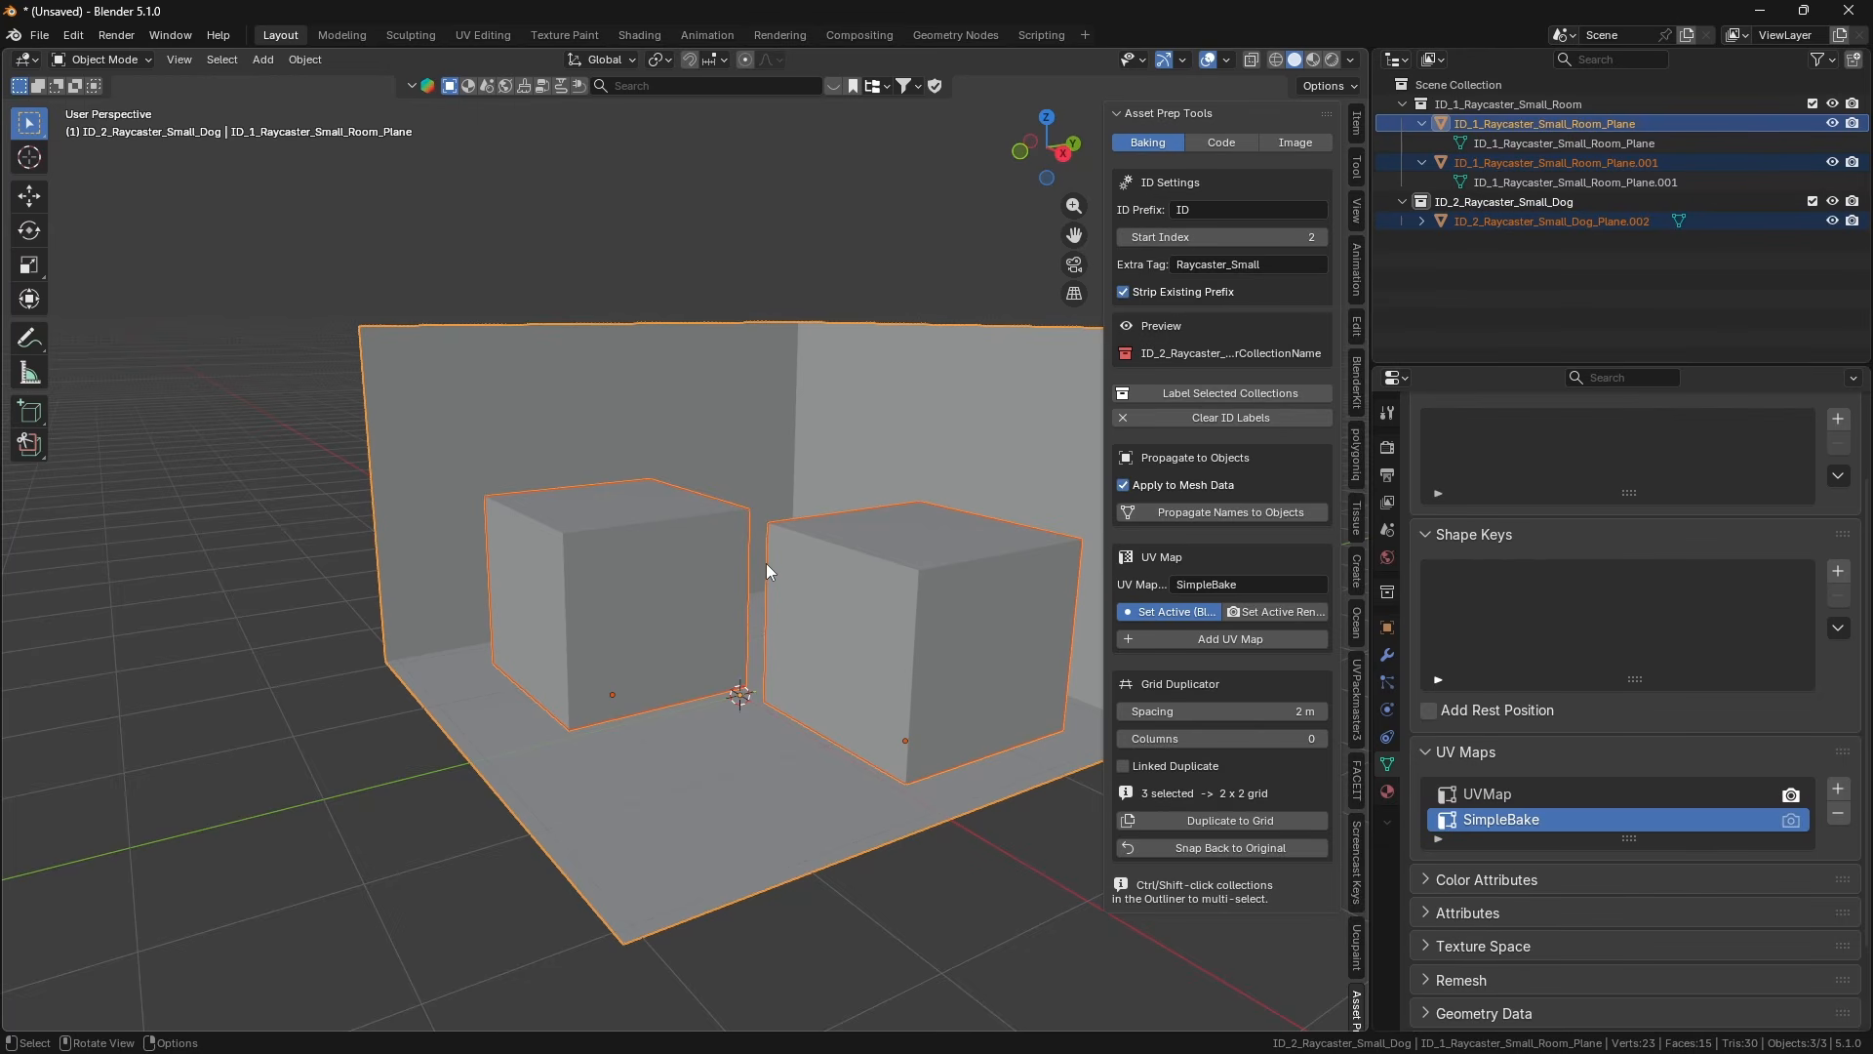
Show the settings presets of the baking addon in the render properties, including the global presets list.
click(1389, 449)
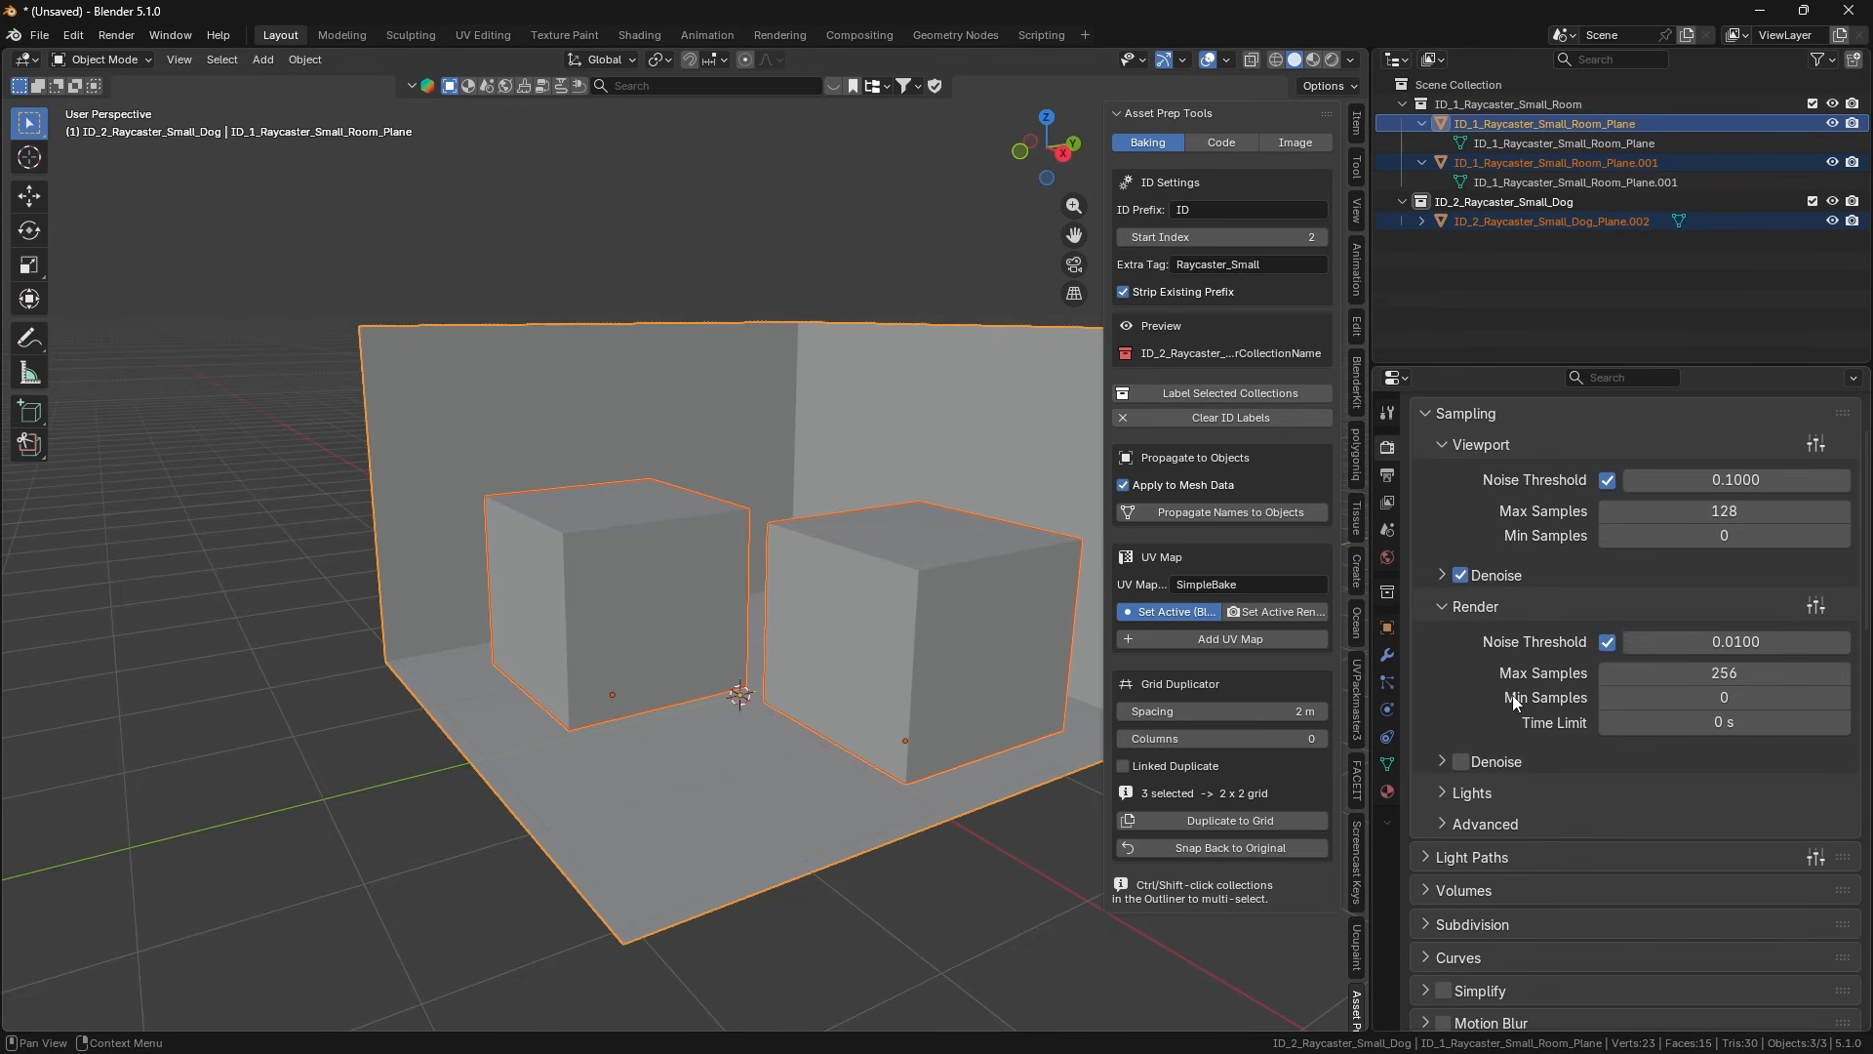
scroll(1512, 702, down, 2)
scroll(1526, 752, down, 15)
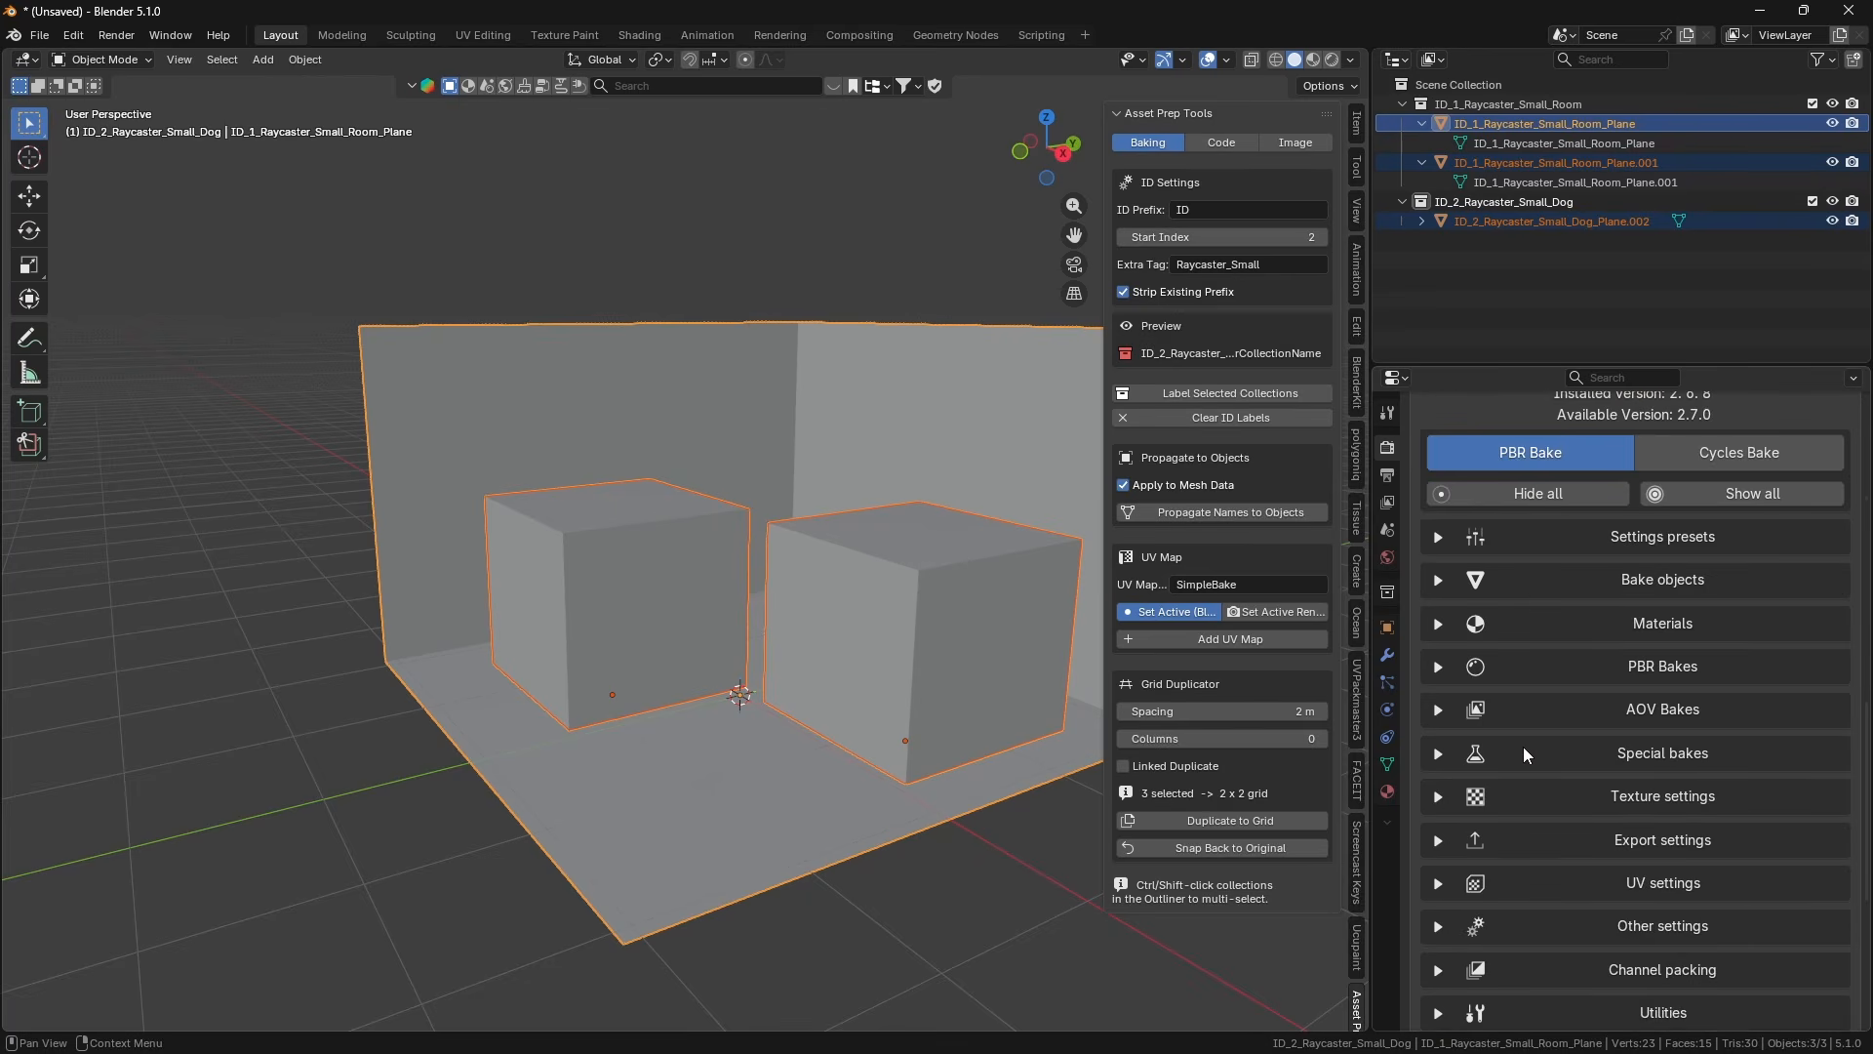
click(1561, 539)
scroll(1508, 761, down, 4)
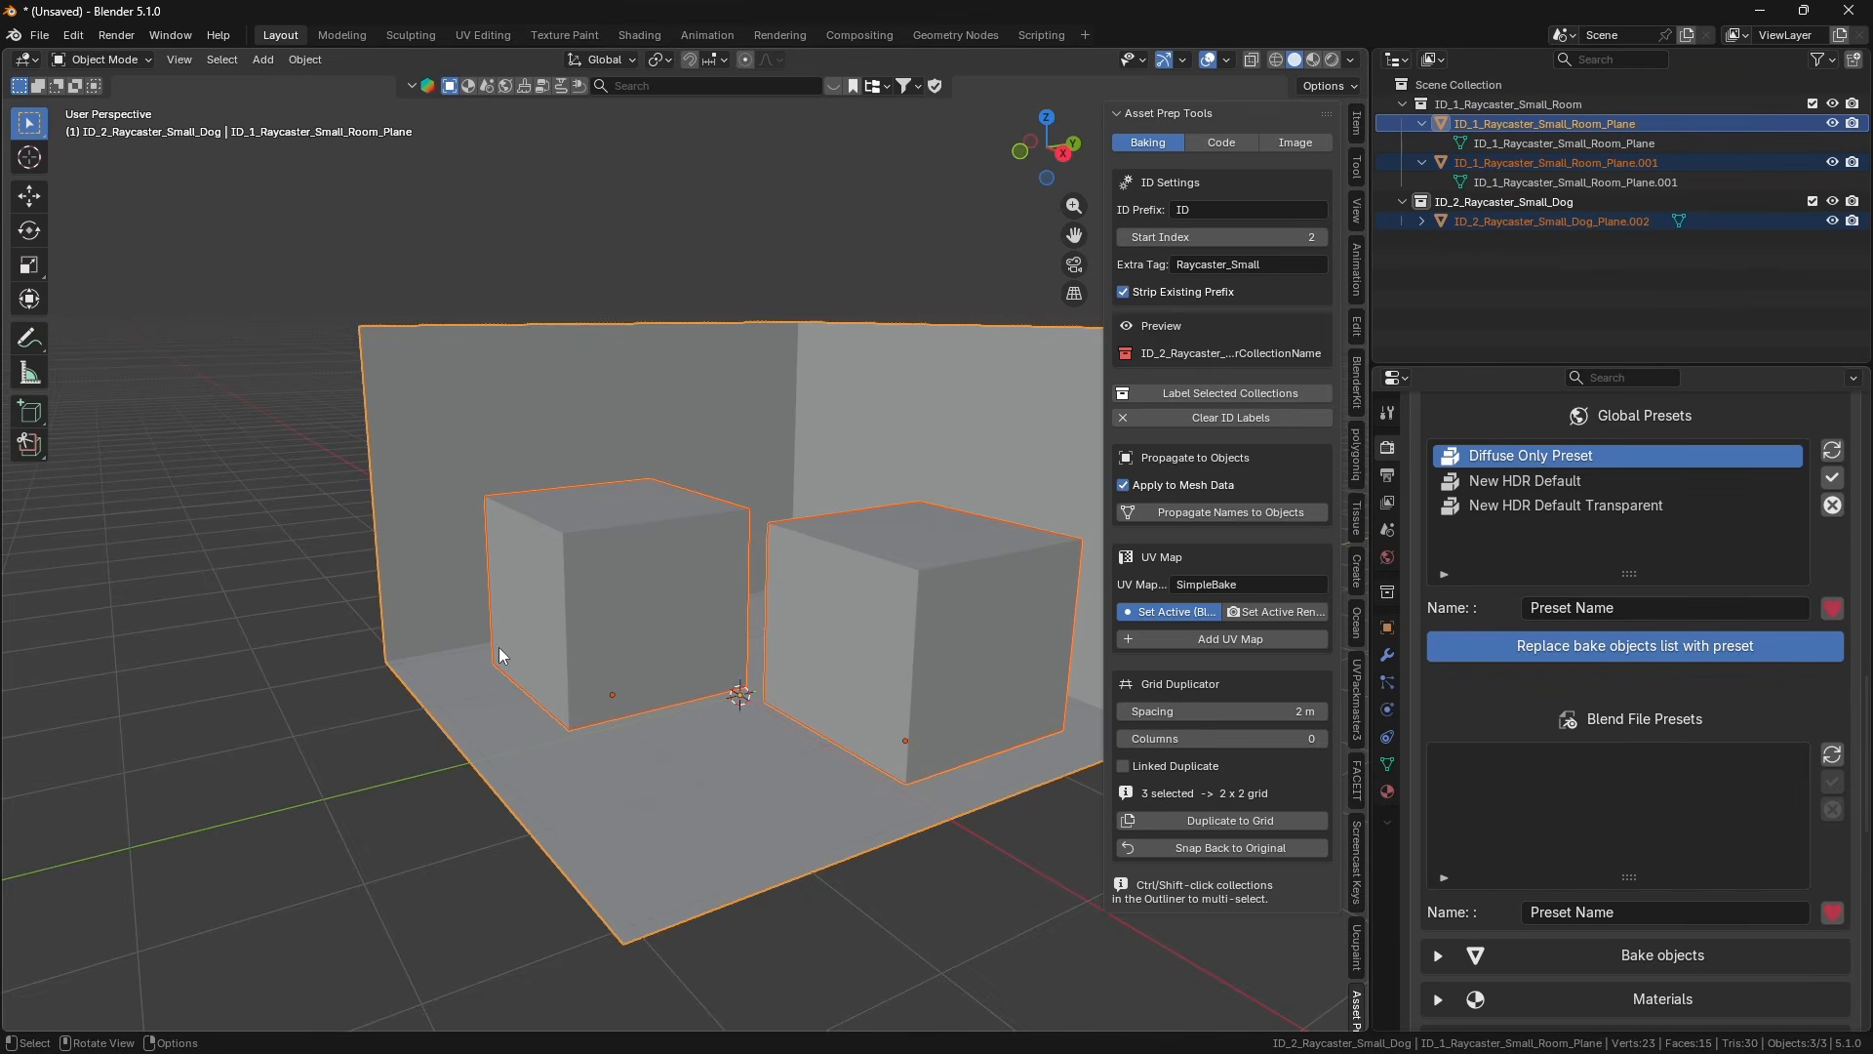
click(929, 656)
middle_drag(929, 656, 936, 568)
key(s)
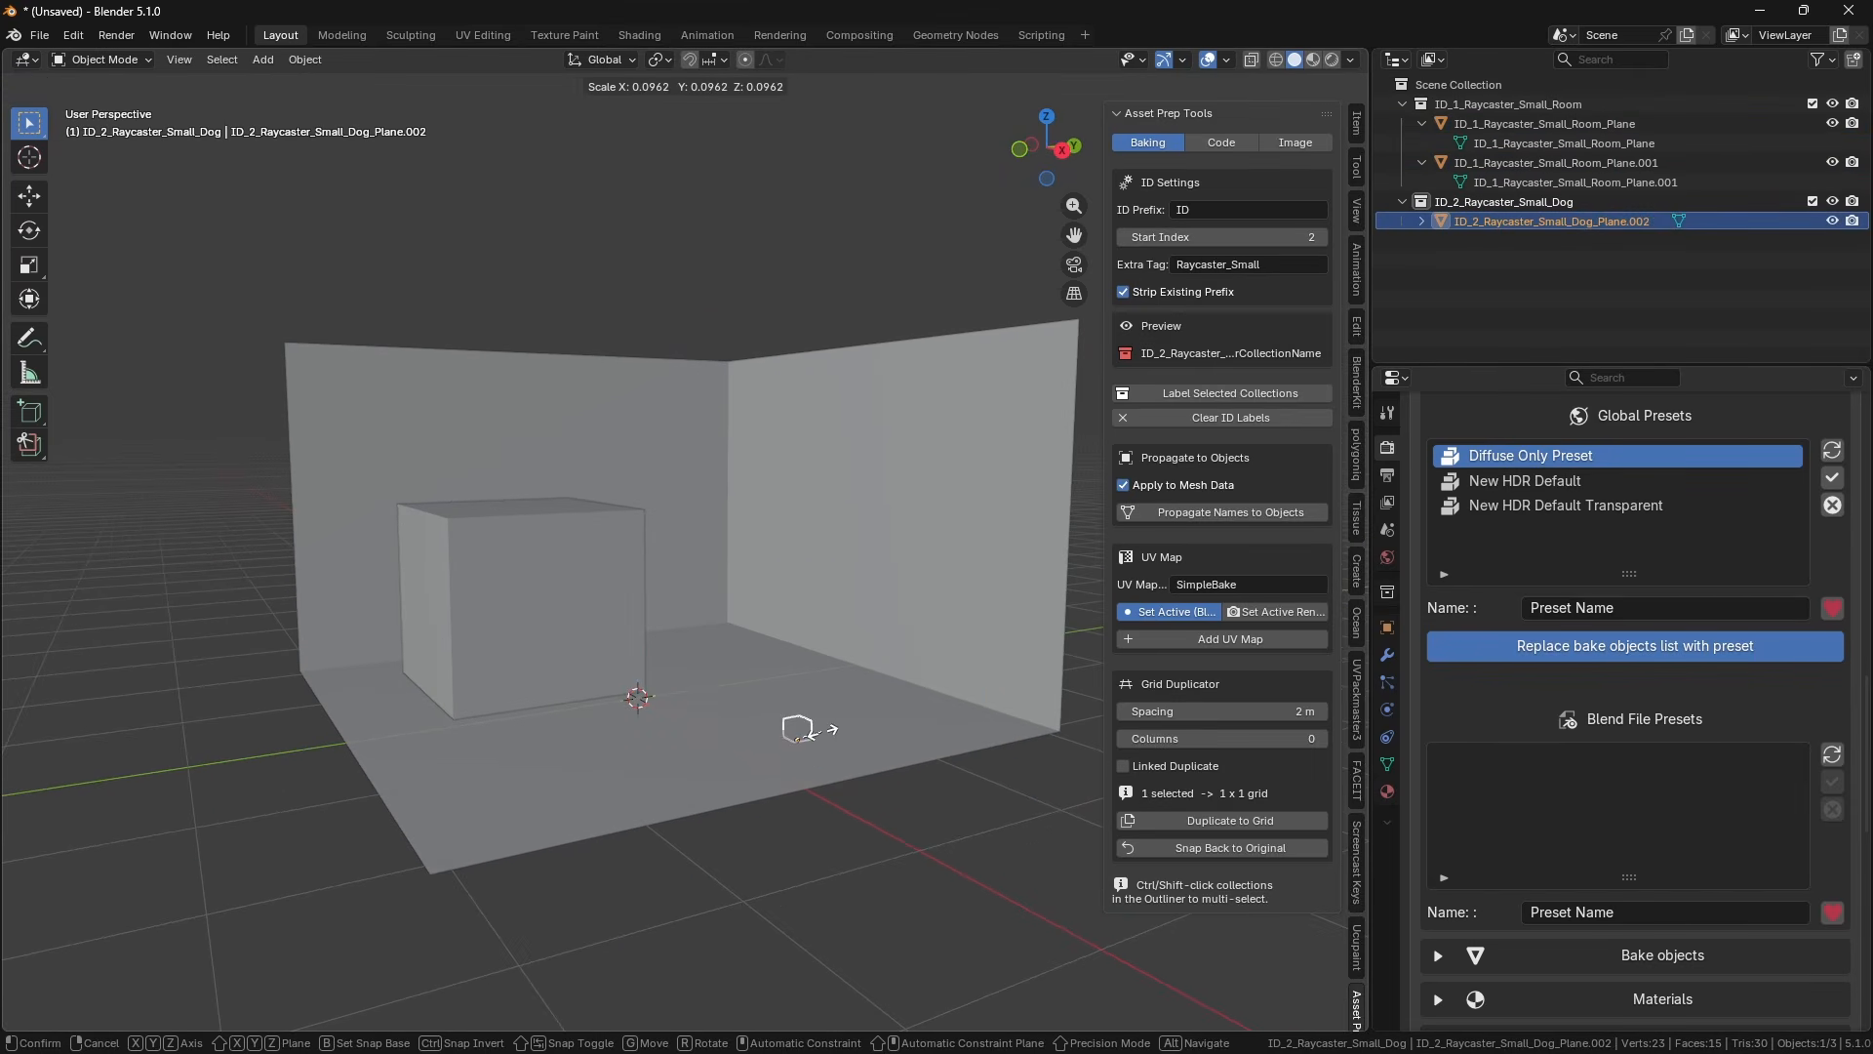
key(g)
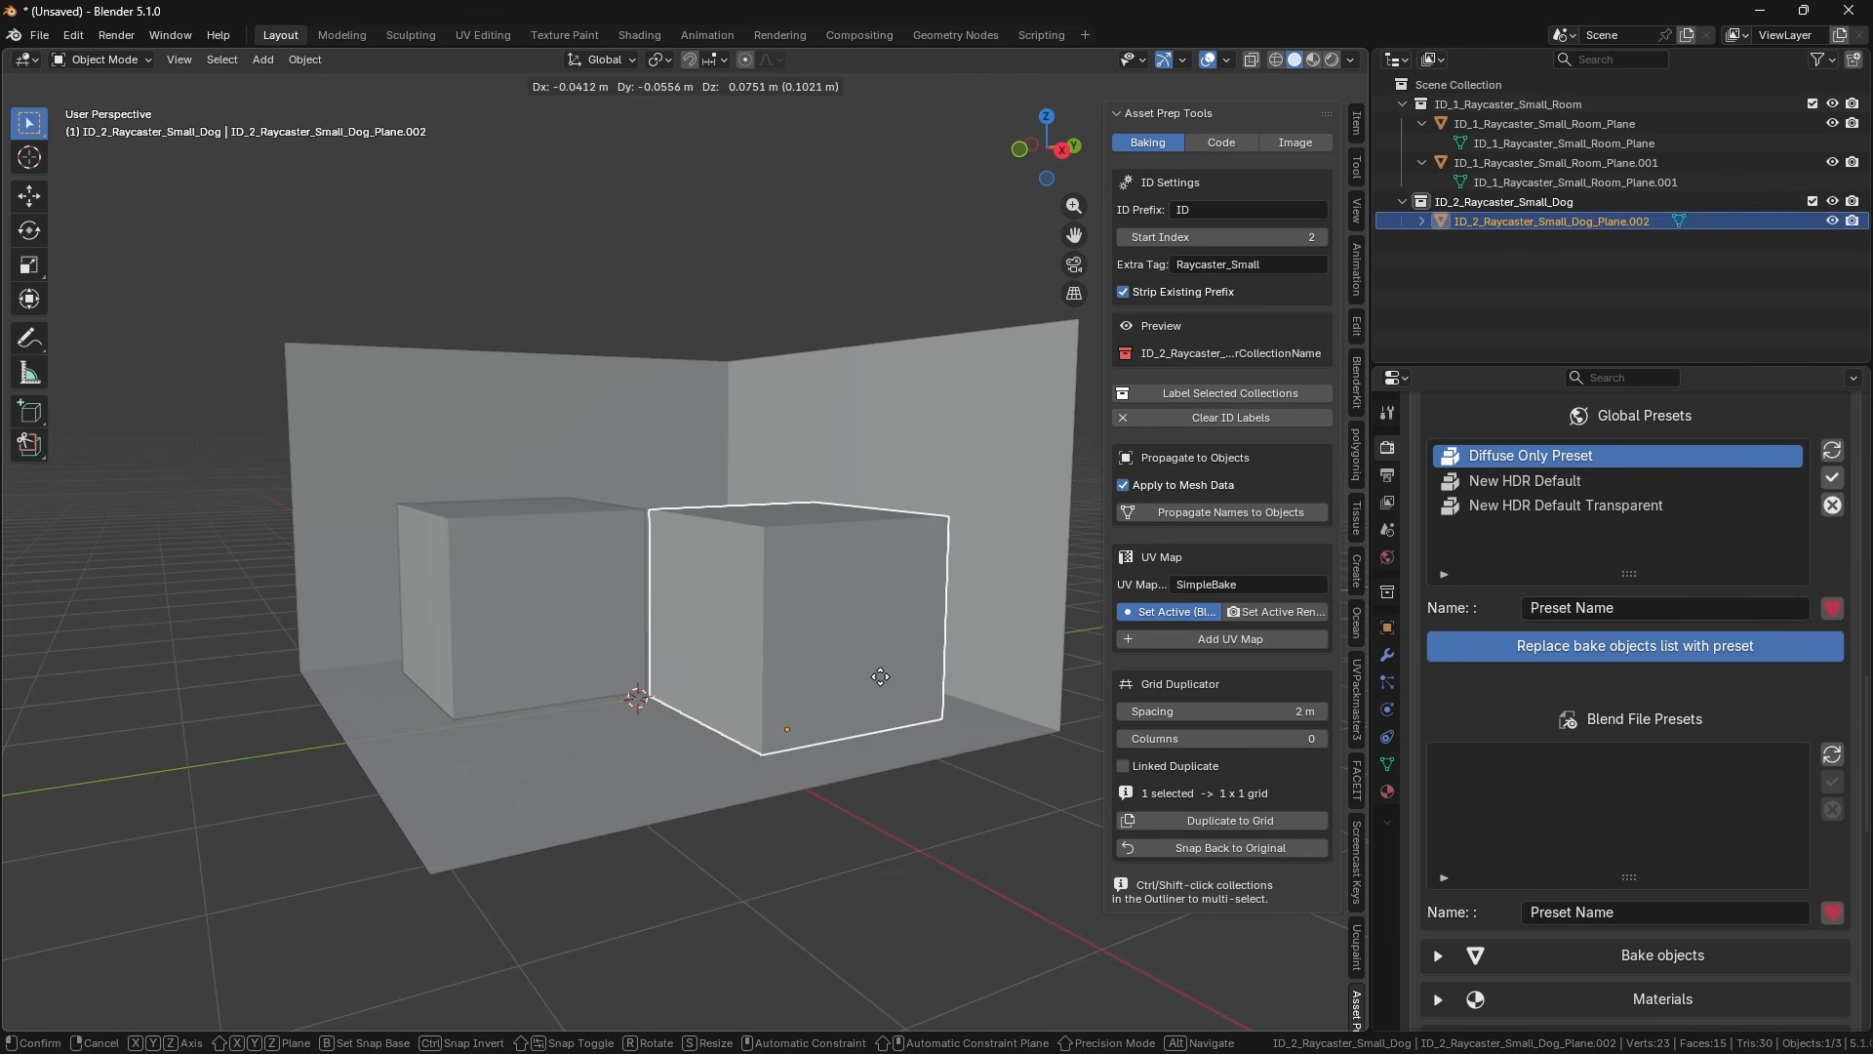
key(Escape)
key(g)
key(Escape)
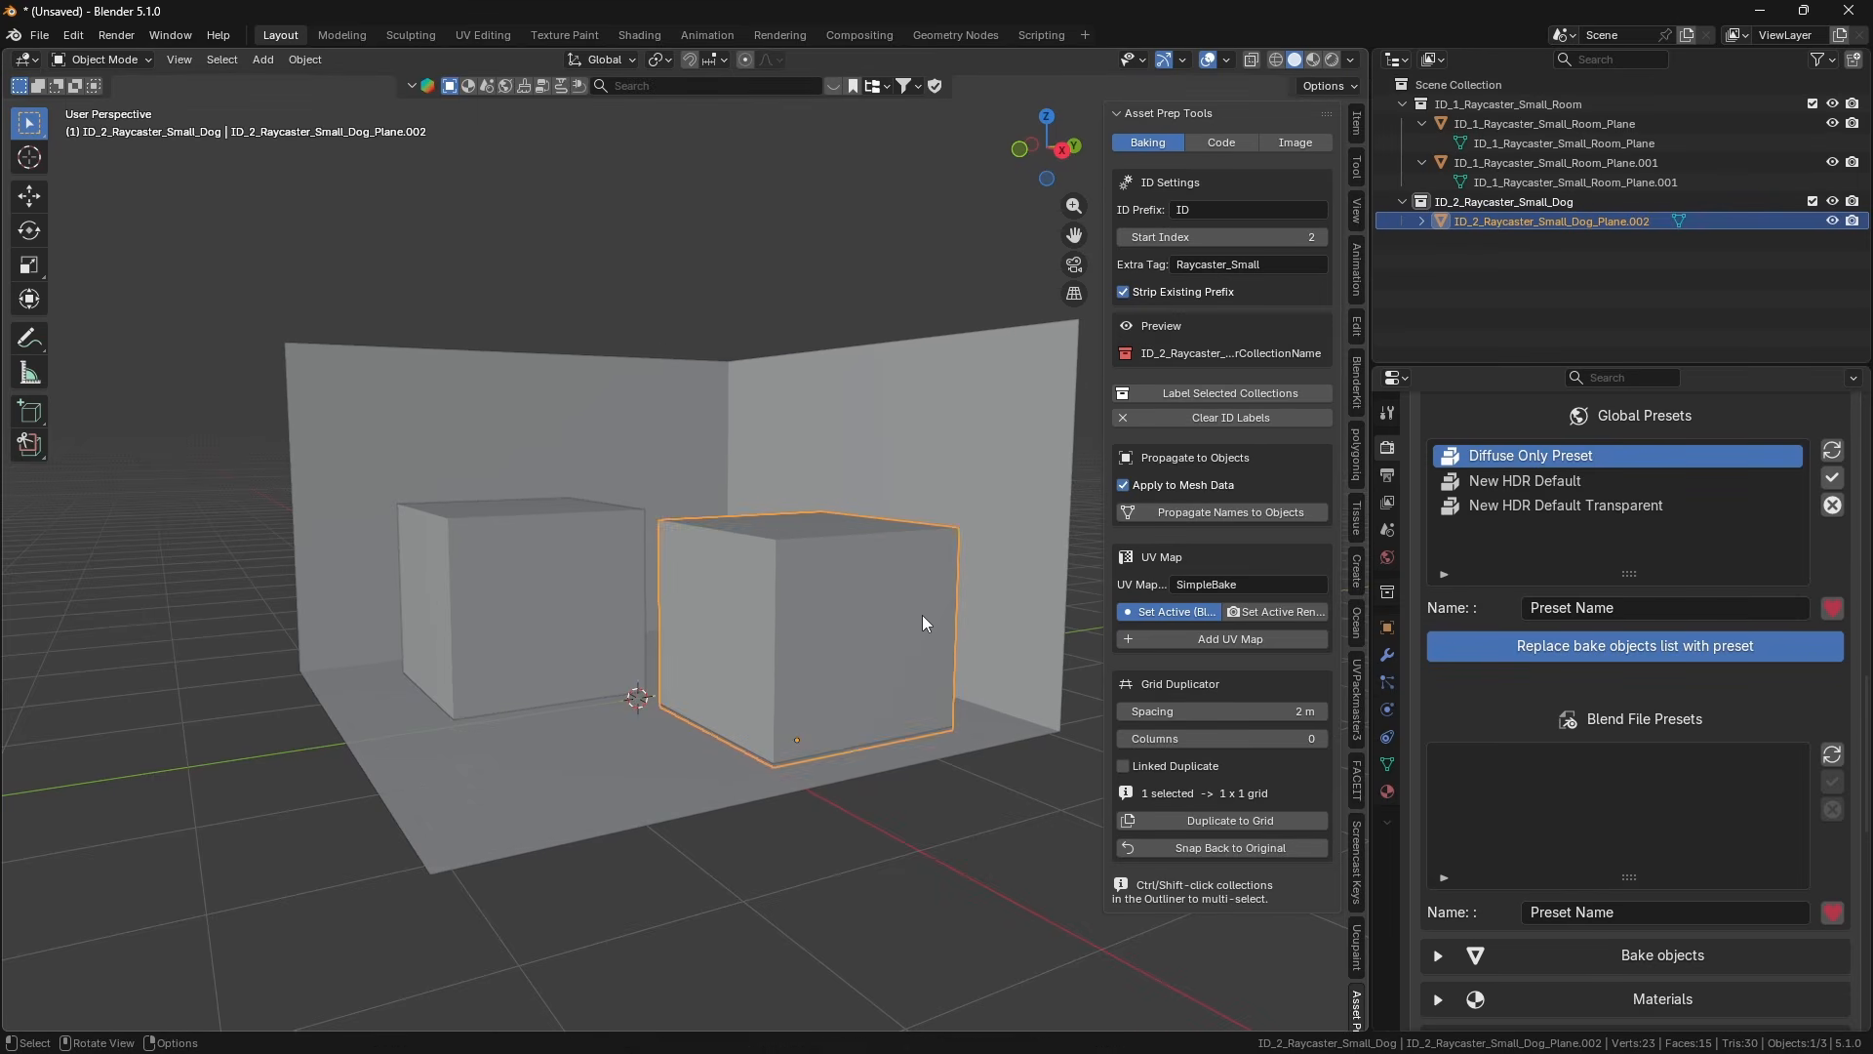
key(s)
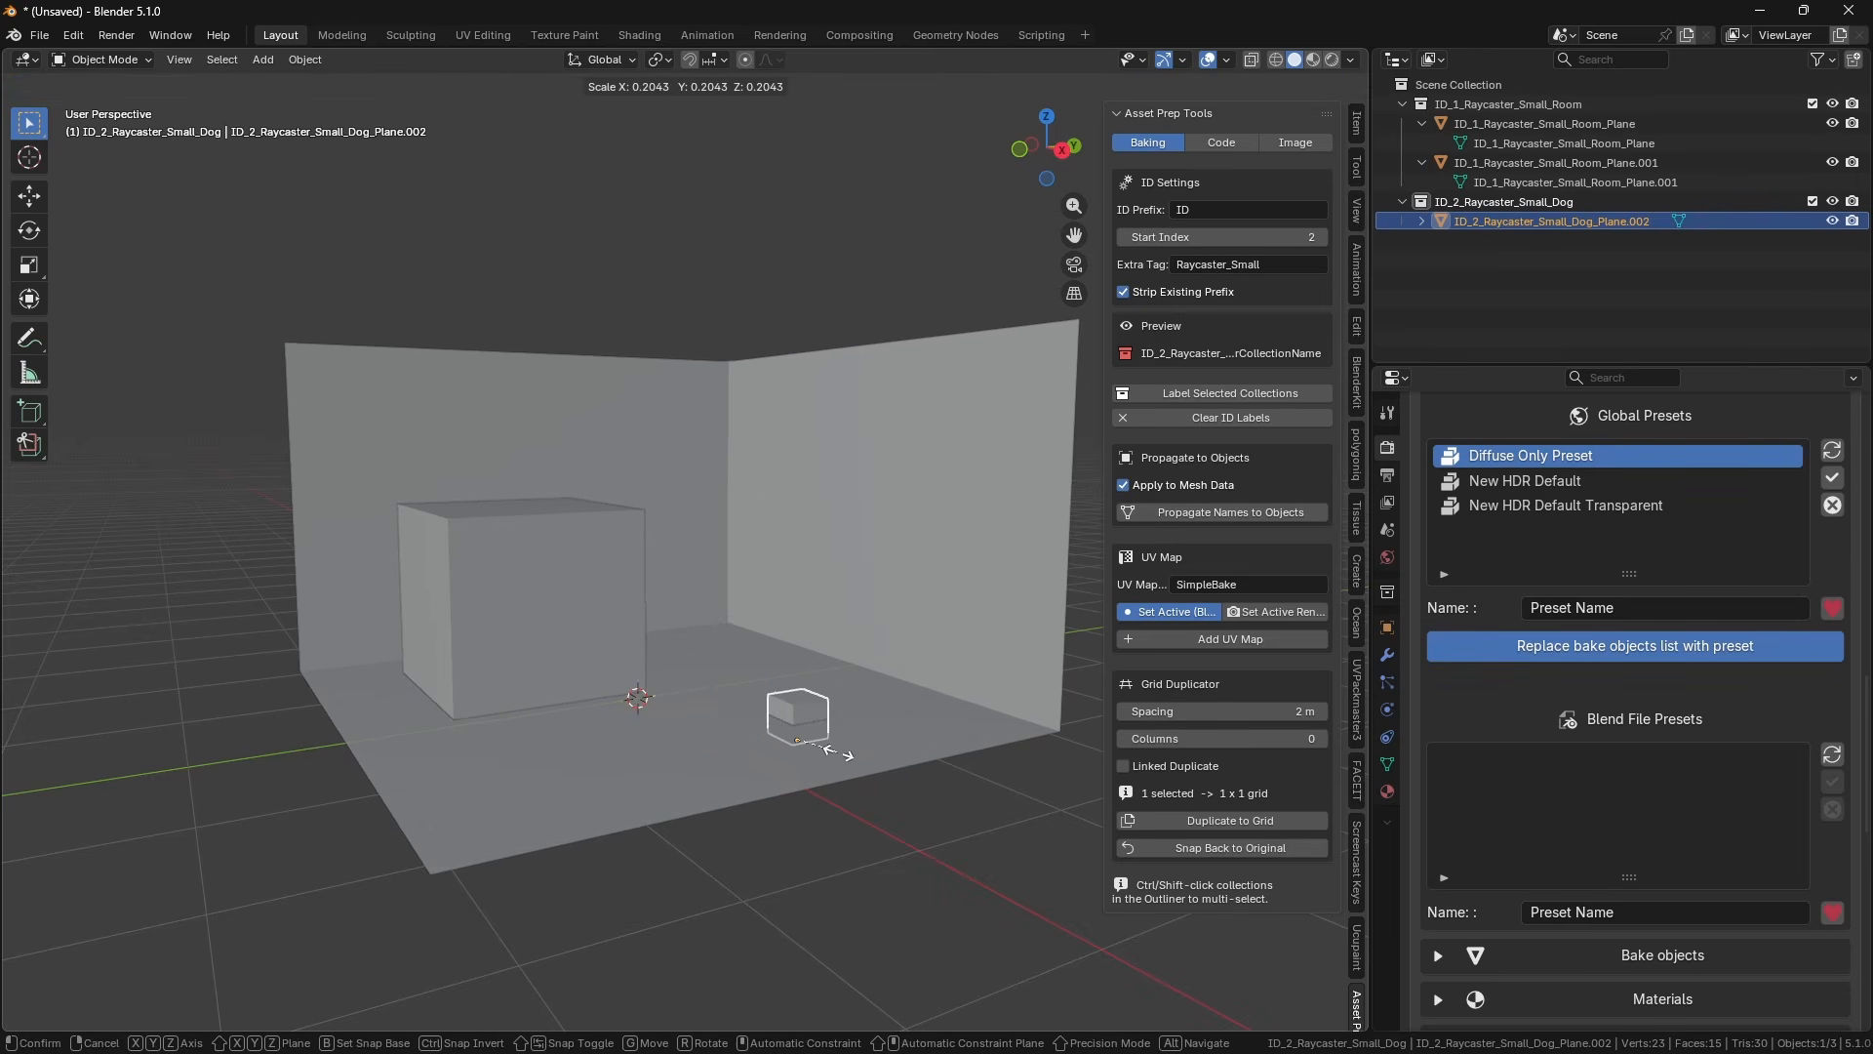
key(Escape)
scroll(763, 765, down, 2)
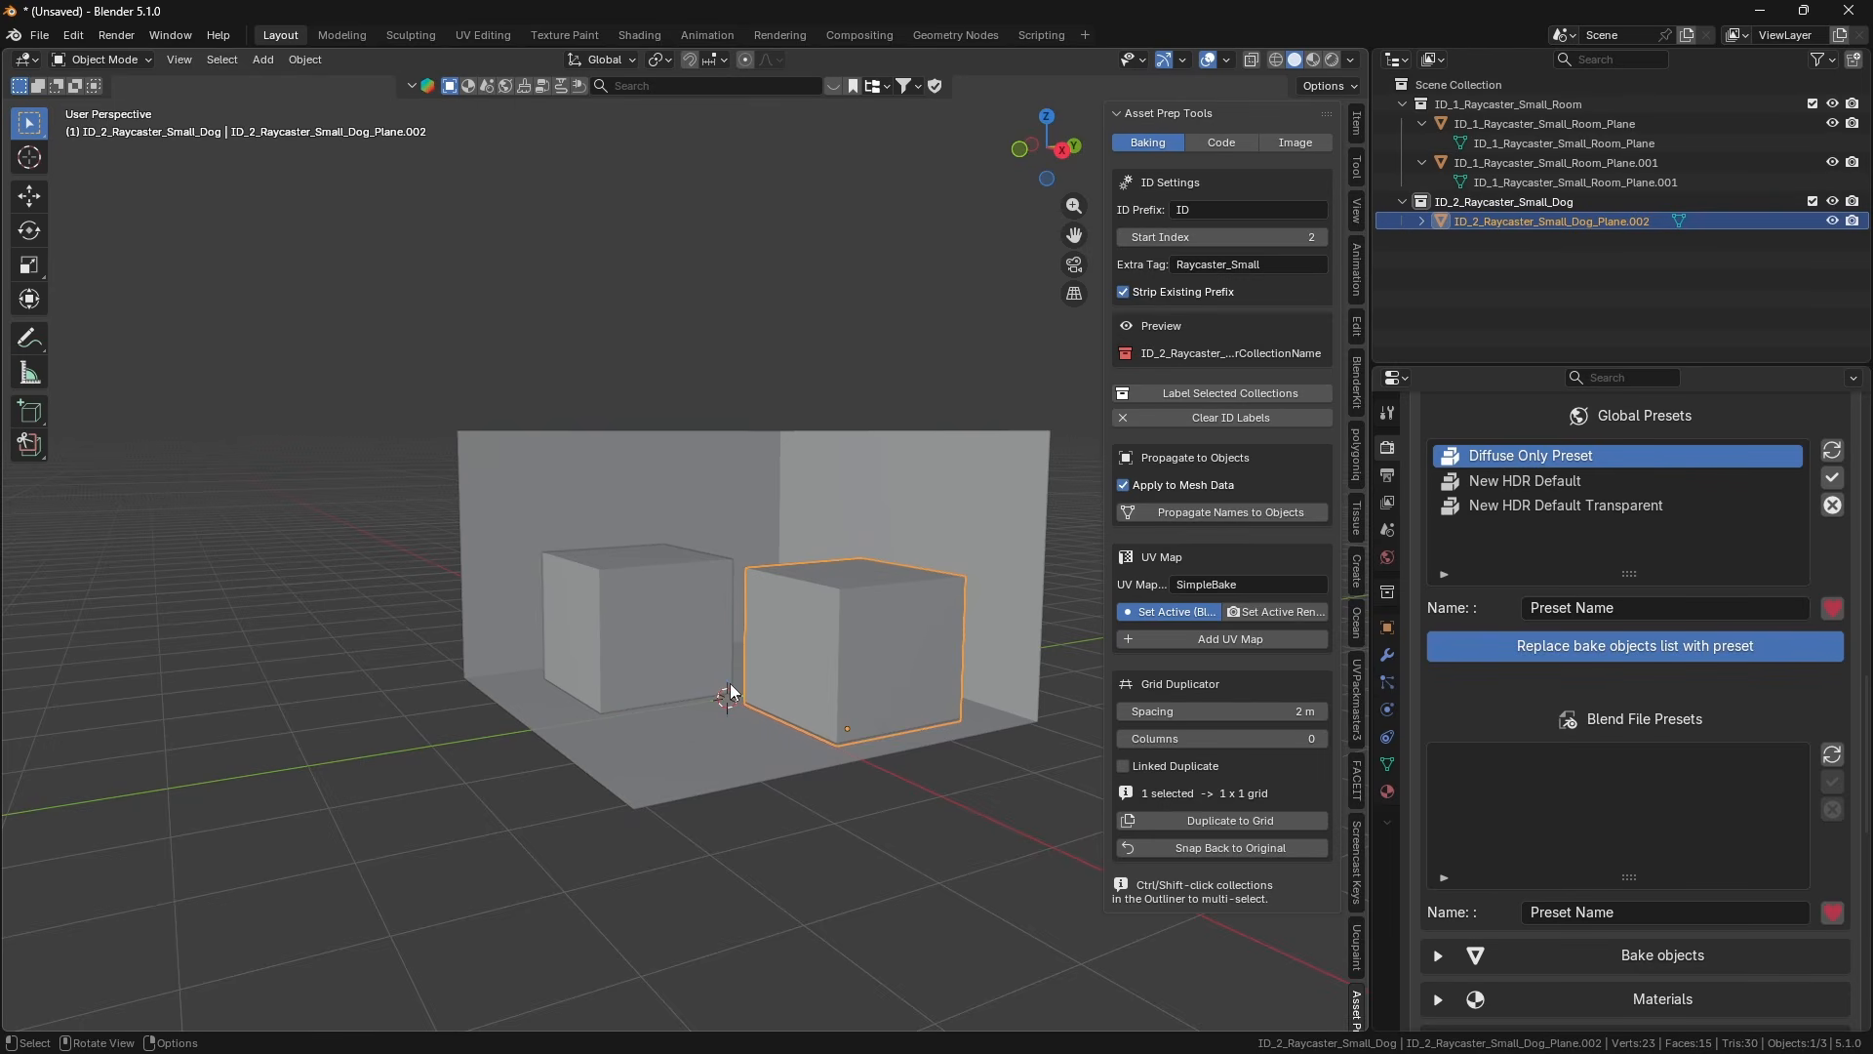
shift+click(695, 646)
shift+click(818, 502)
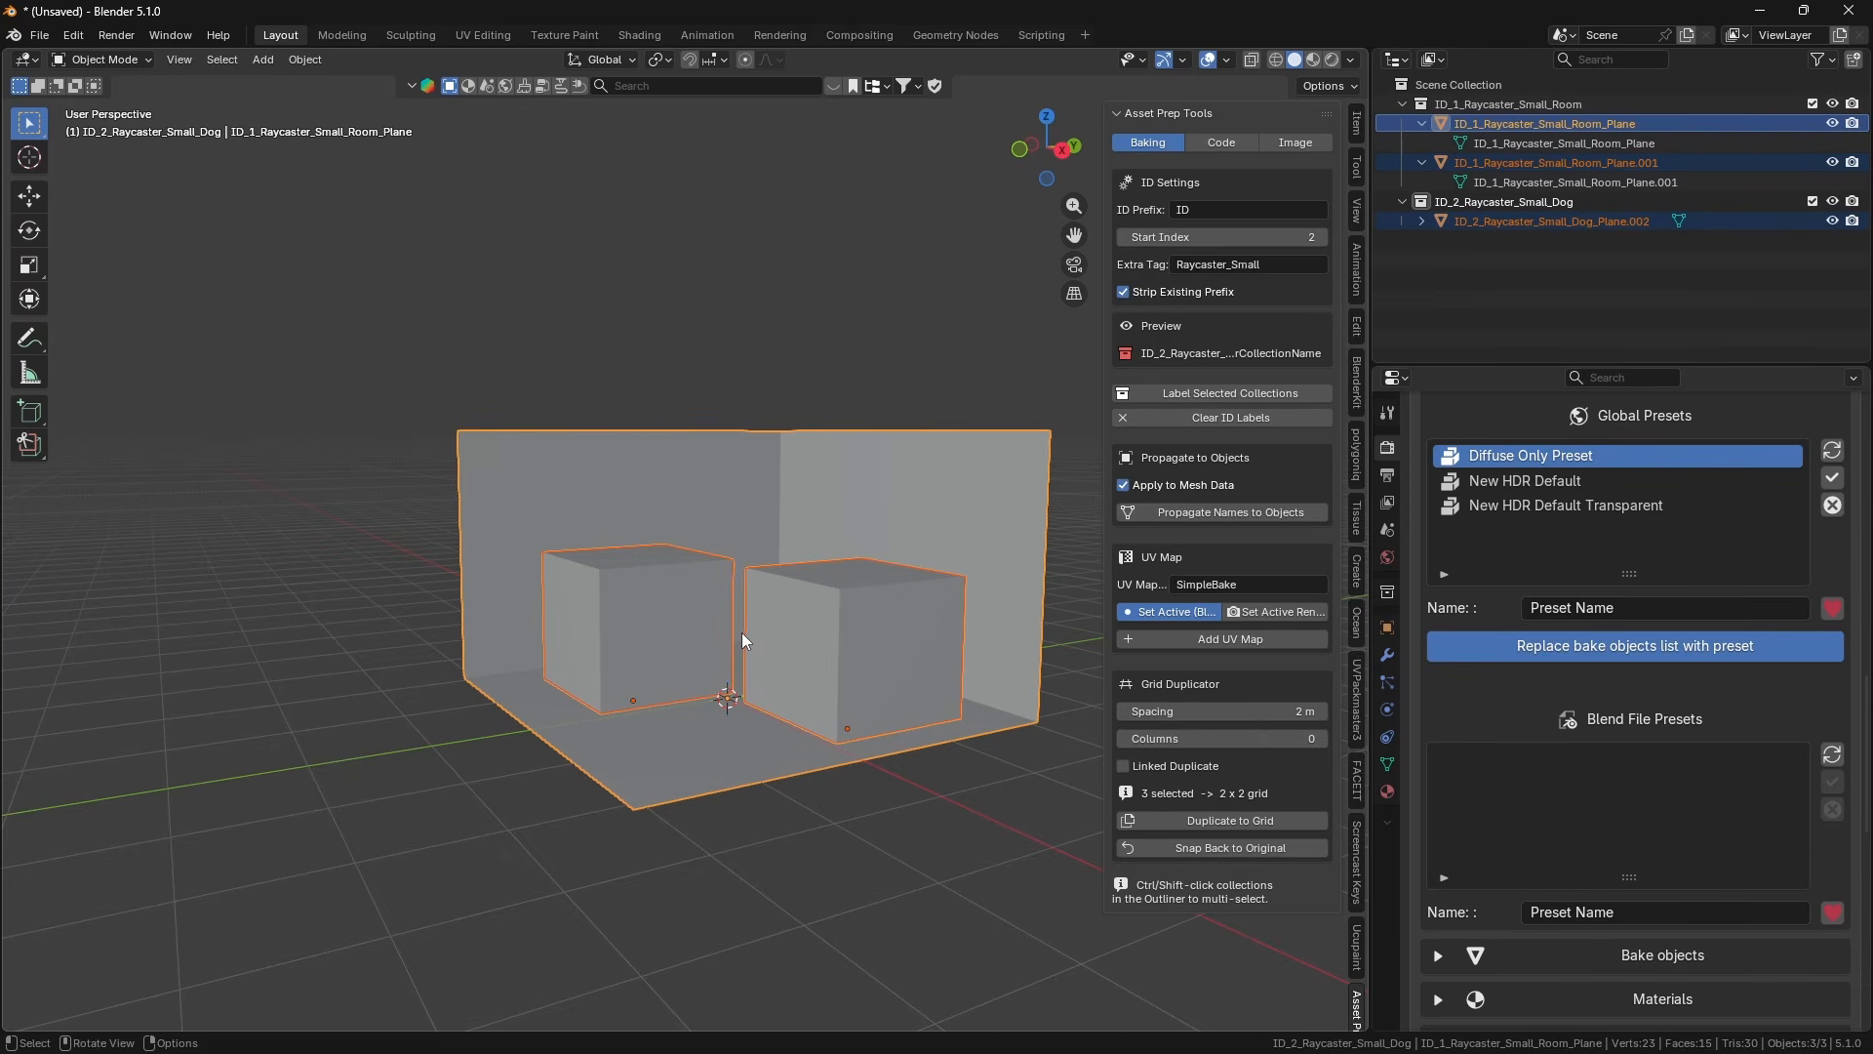
key(KP_Decimal)
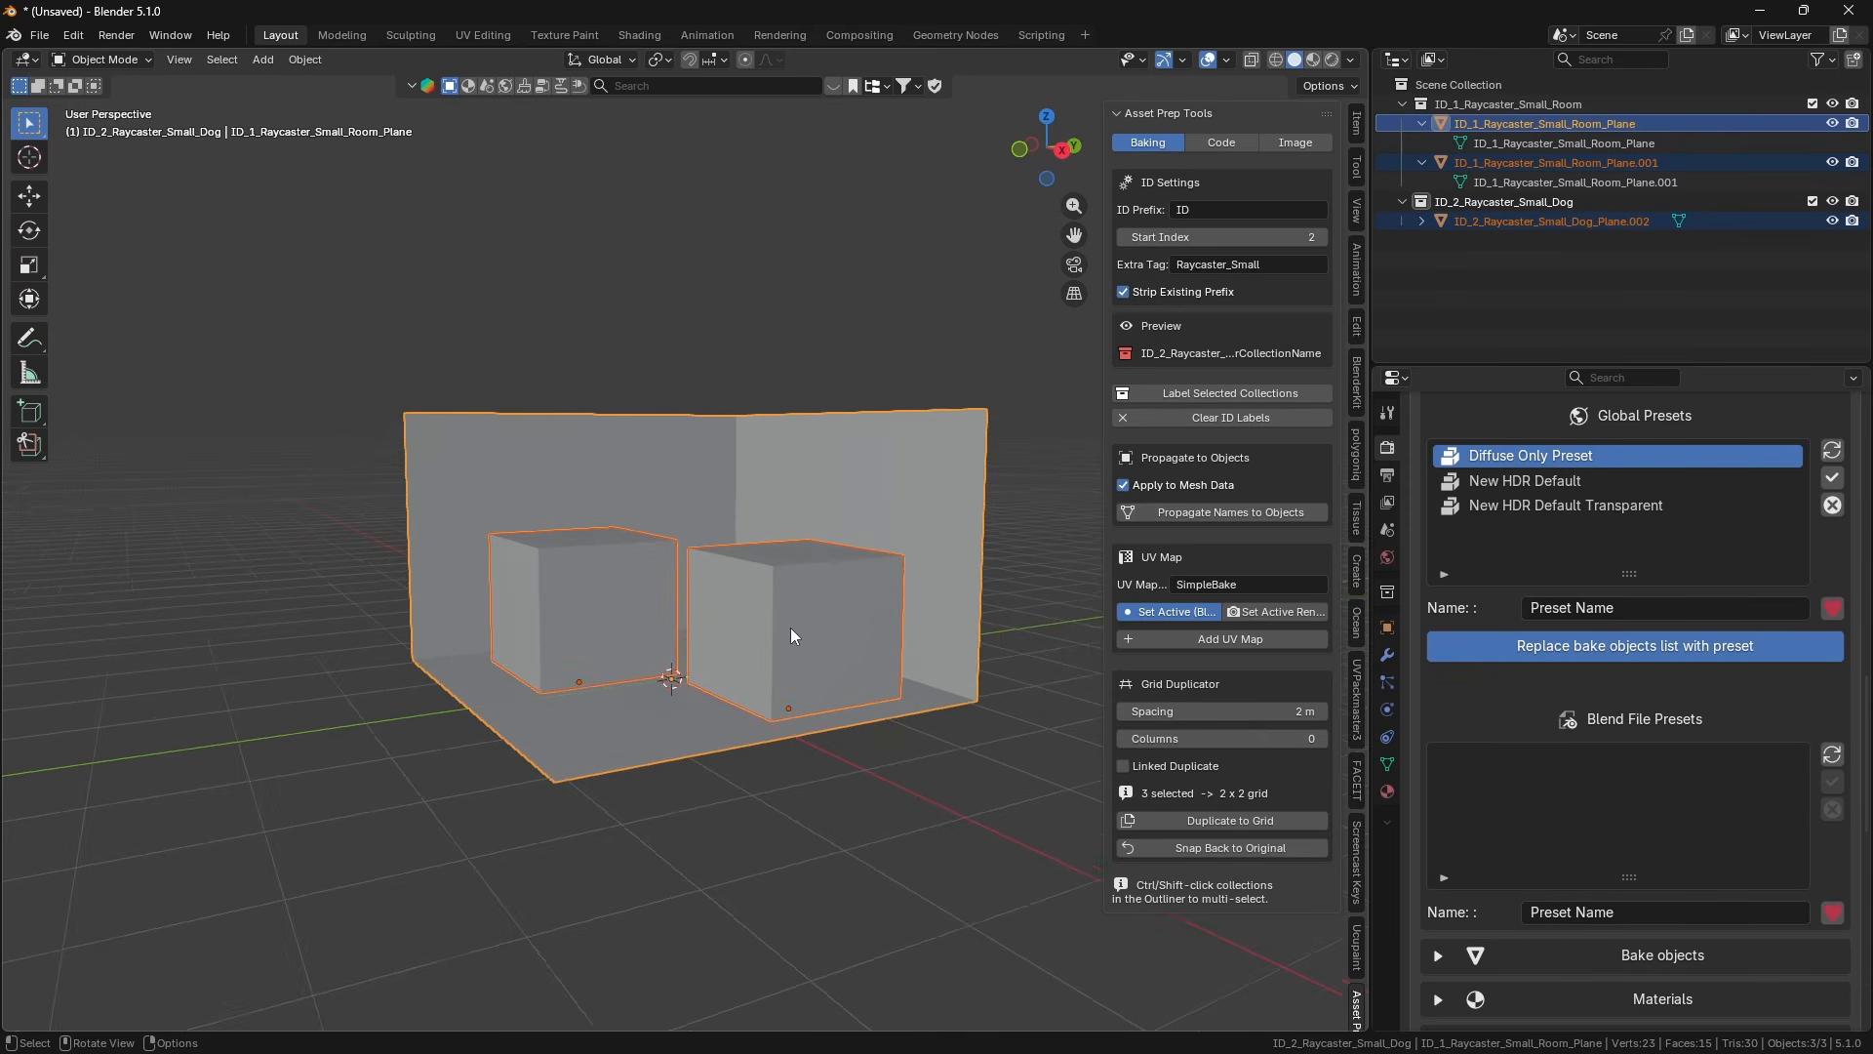
click(791, 617)
key(g)
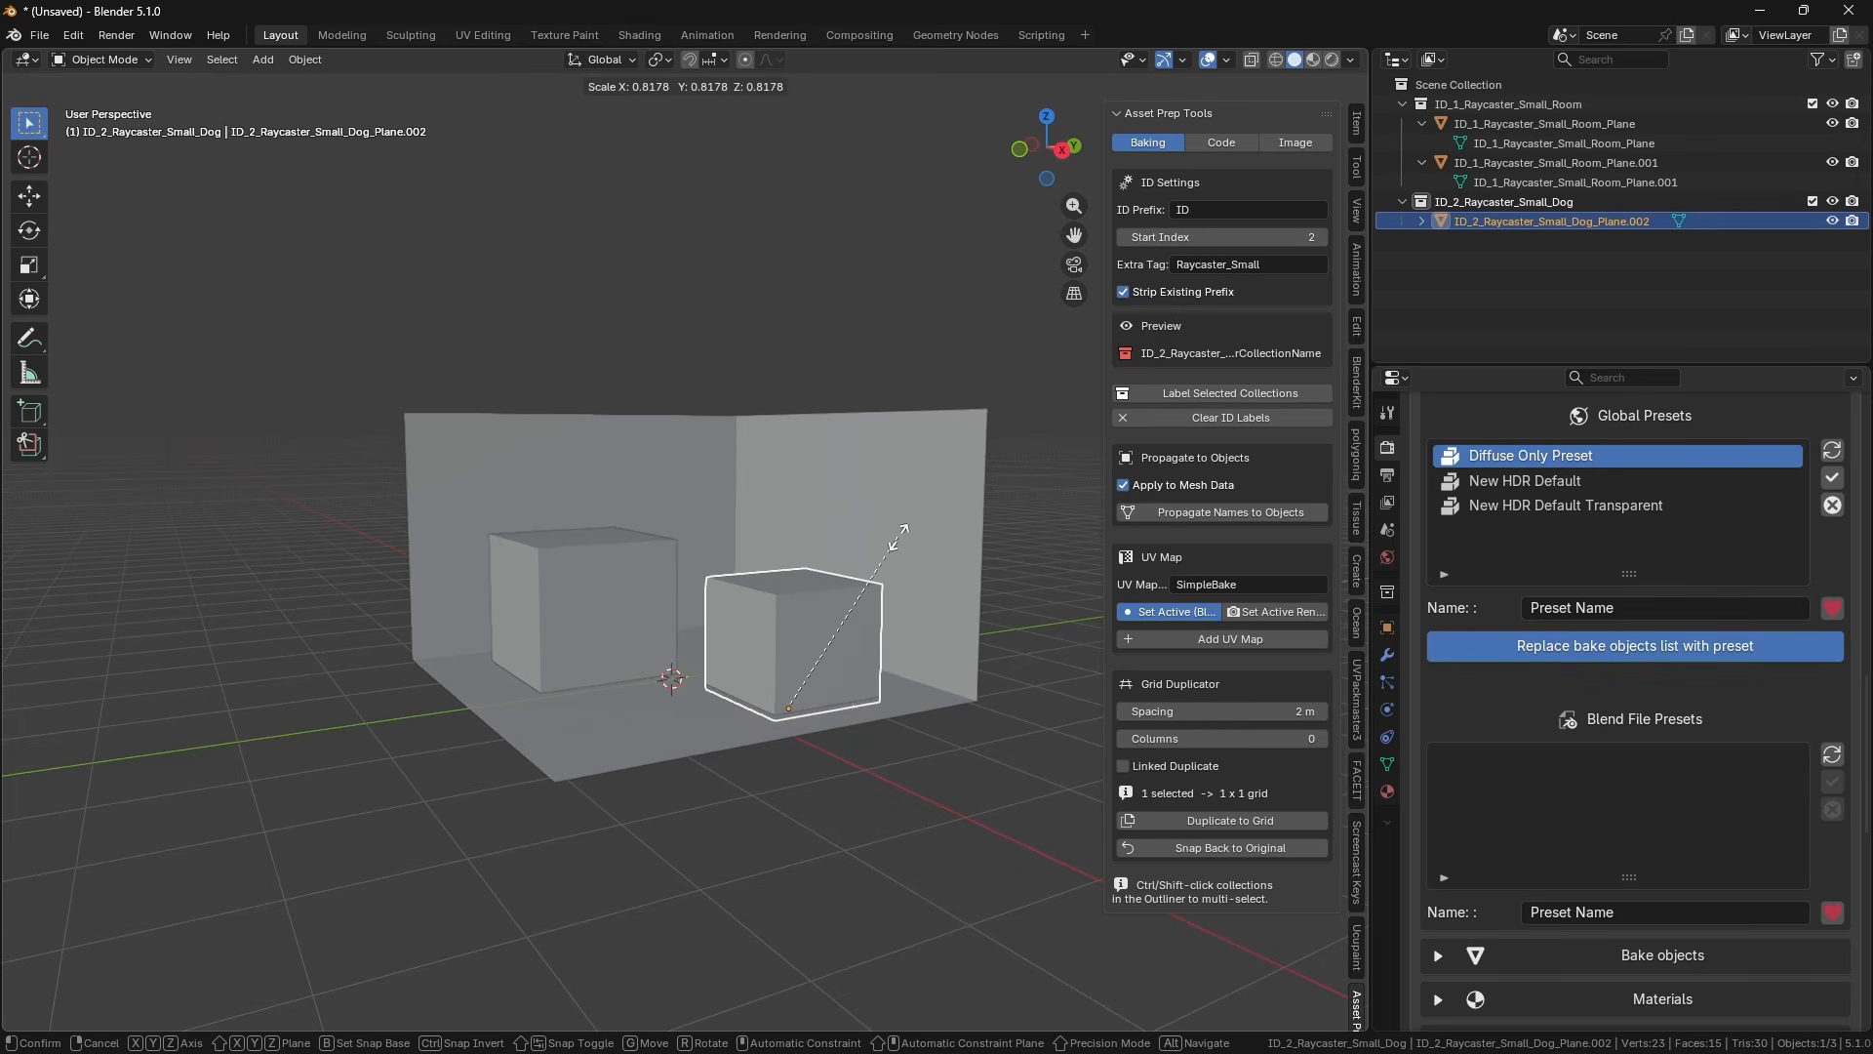
key(Escape)
click(922, 515)
middle_drag(927, 517, 833, 656)
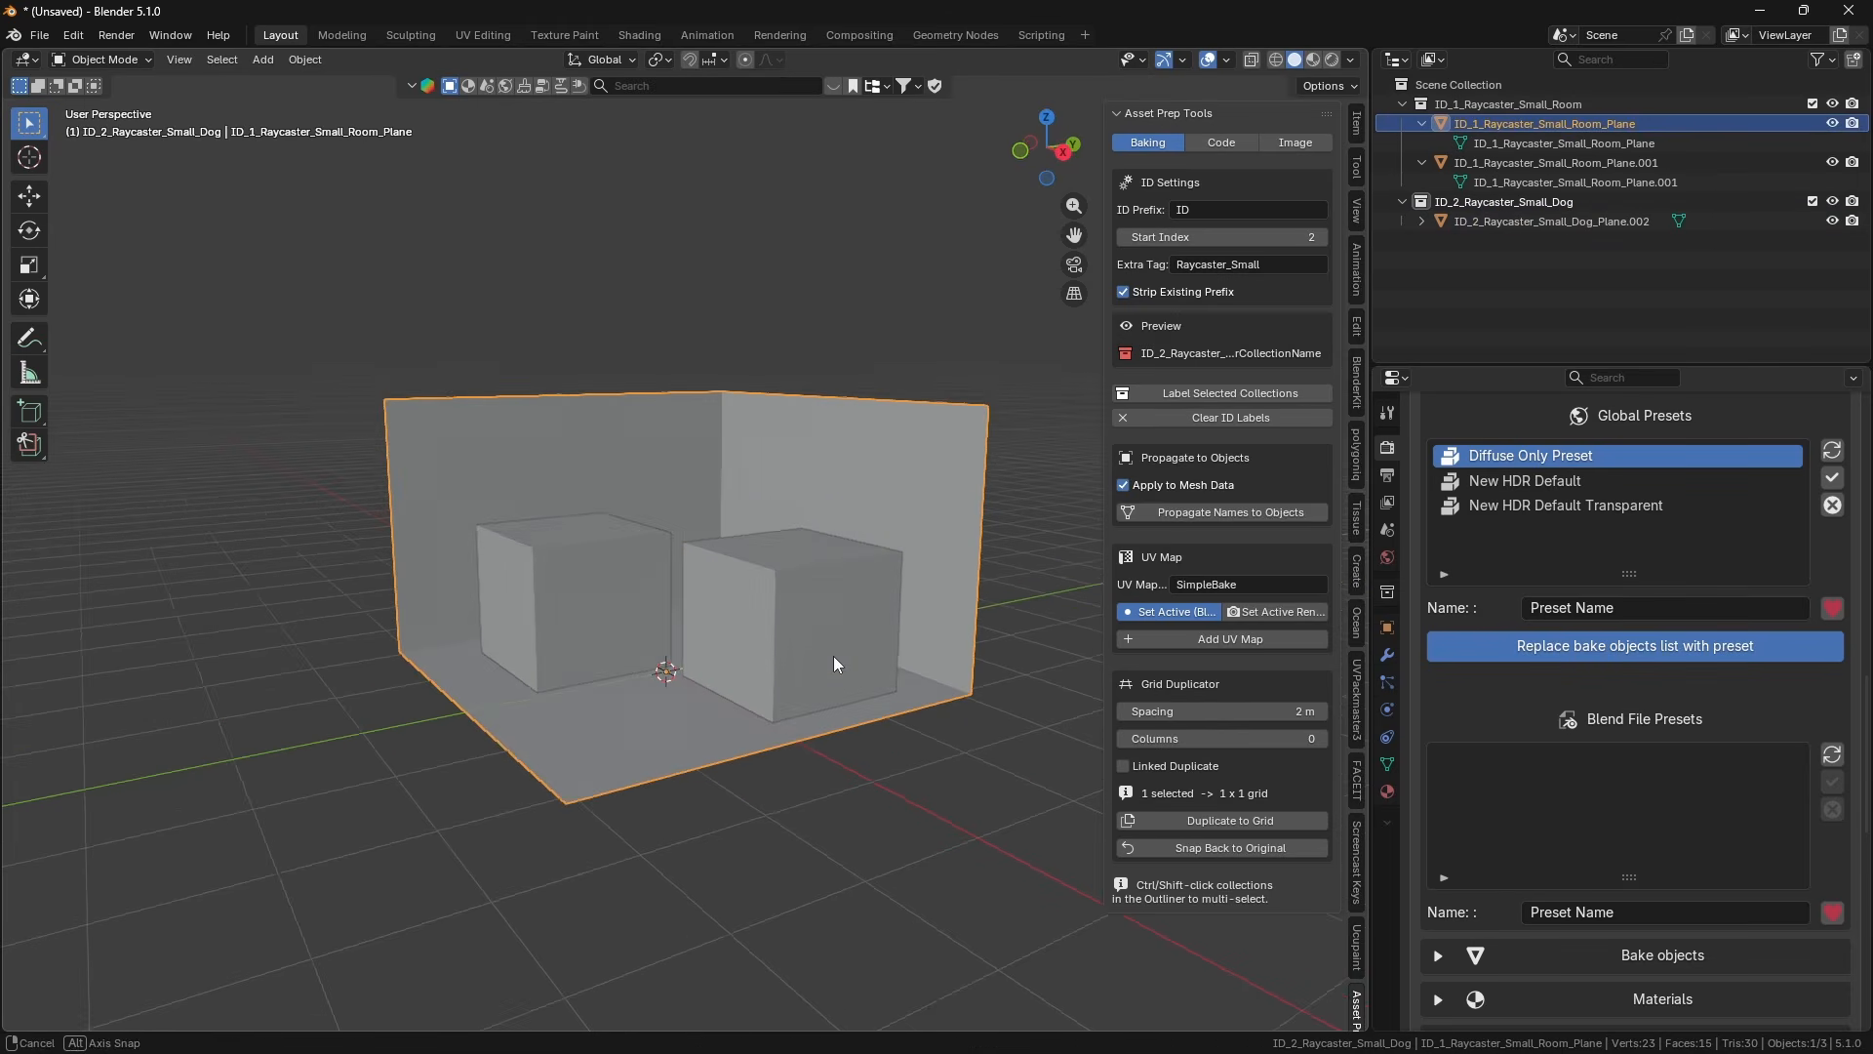
Duplicate the Dog cube twice, placing both overlapping copies above the original inside the room.
click(816, 622)
key(shift+d)
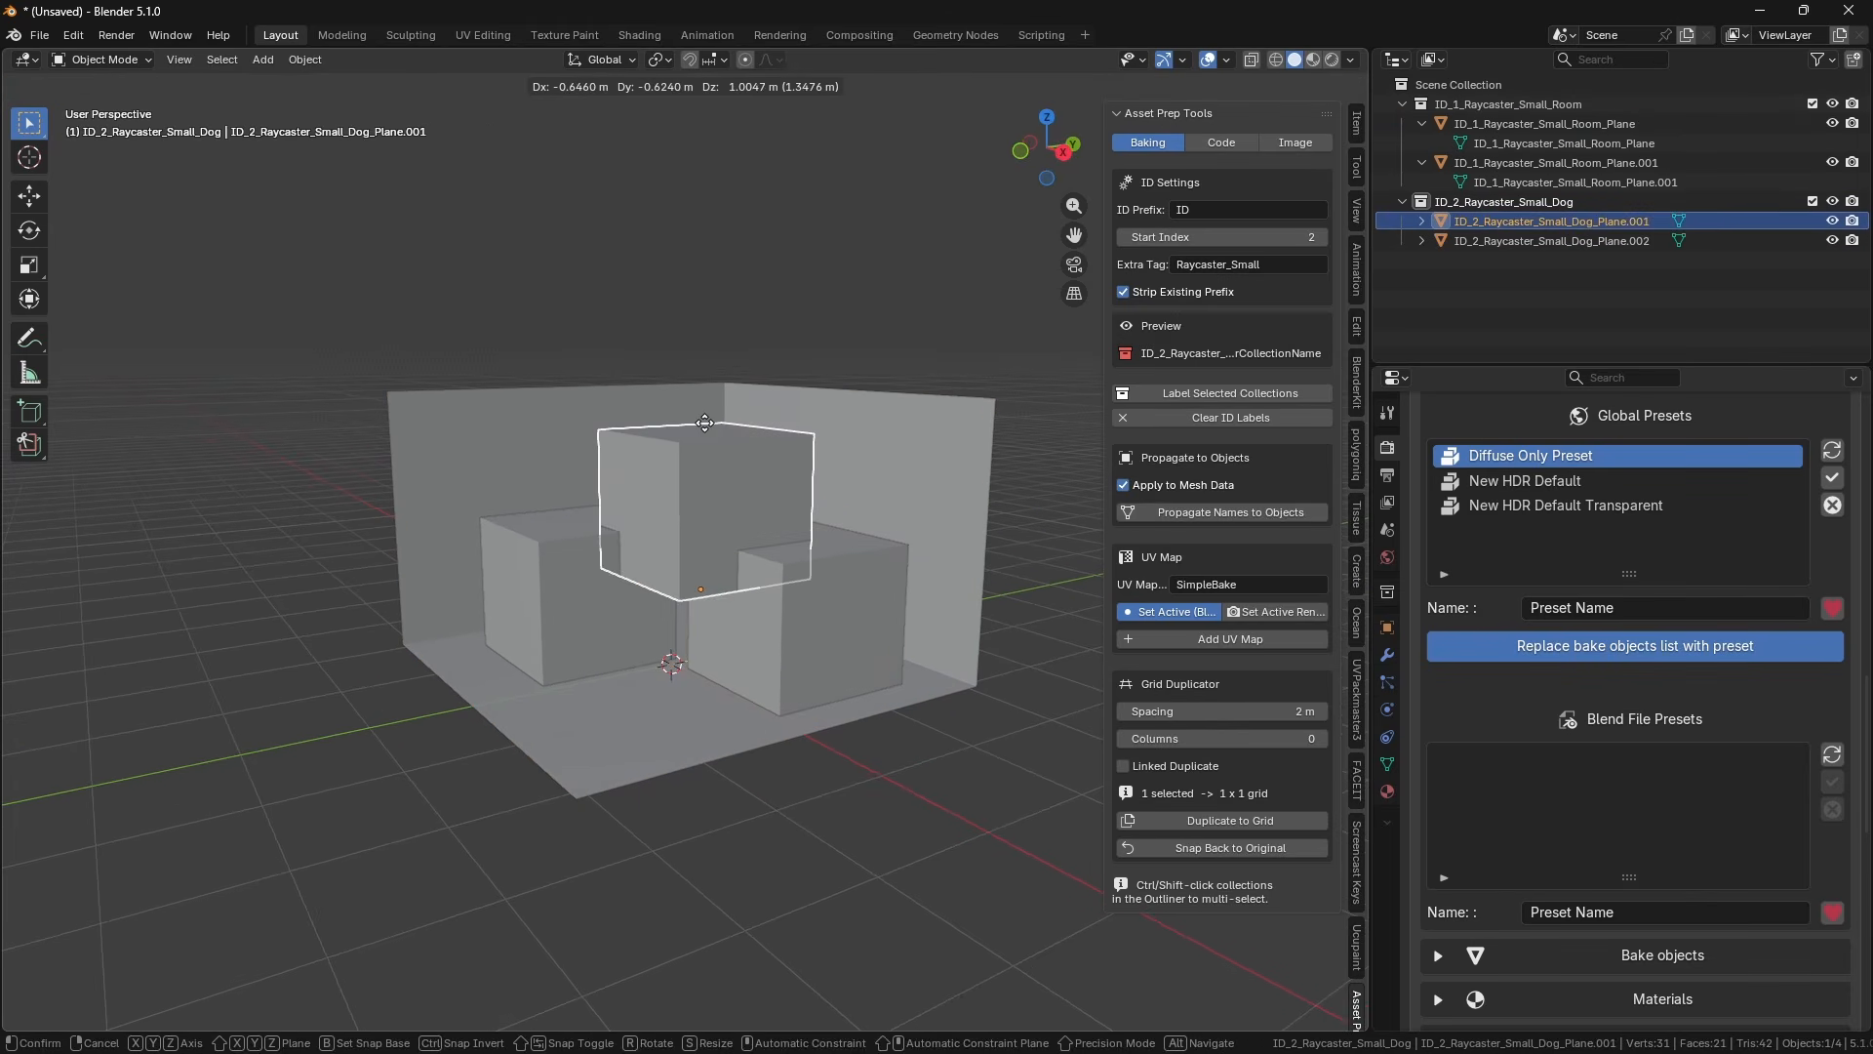
click(752, 427)
key(shift+d)
click(855, 410)
Duplicate the three Dog cubes to a grid with 5.3 m spacing using the Grid Duplicator.
shift+click(823, 644)
shift+click(741, 488)
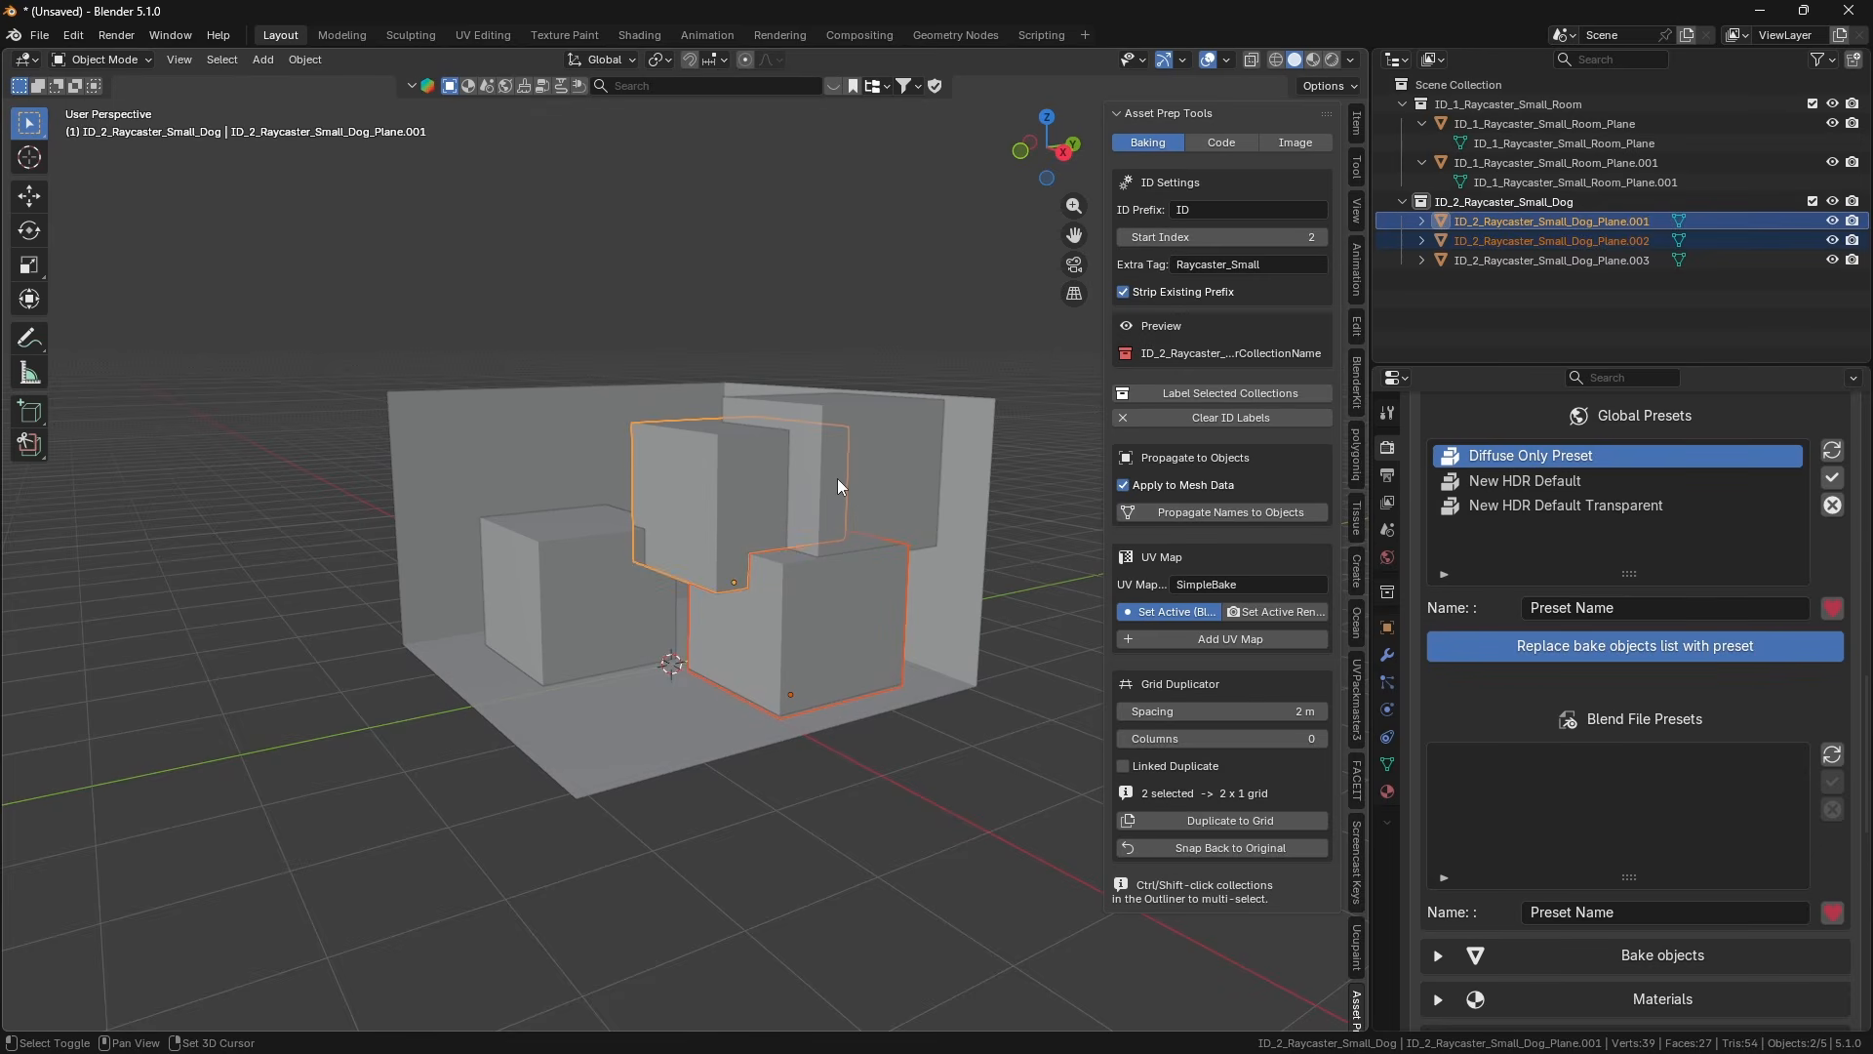
shift+click(837, 478)
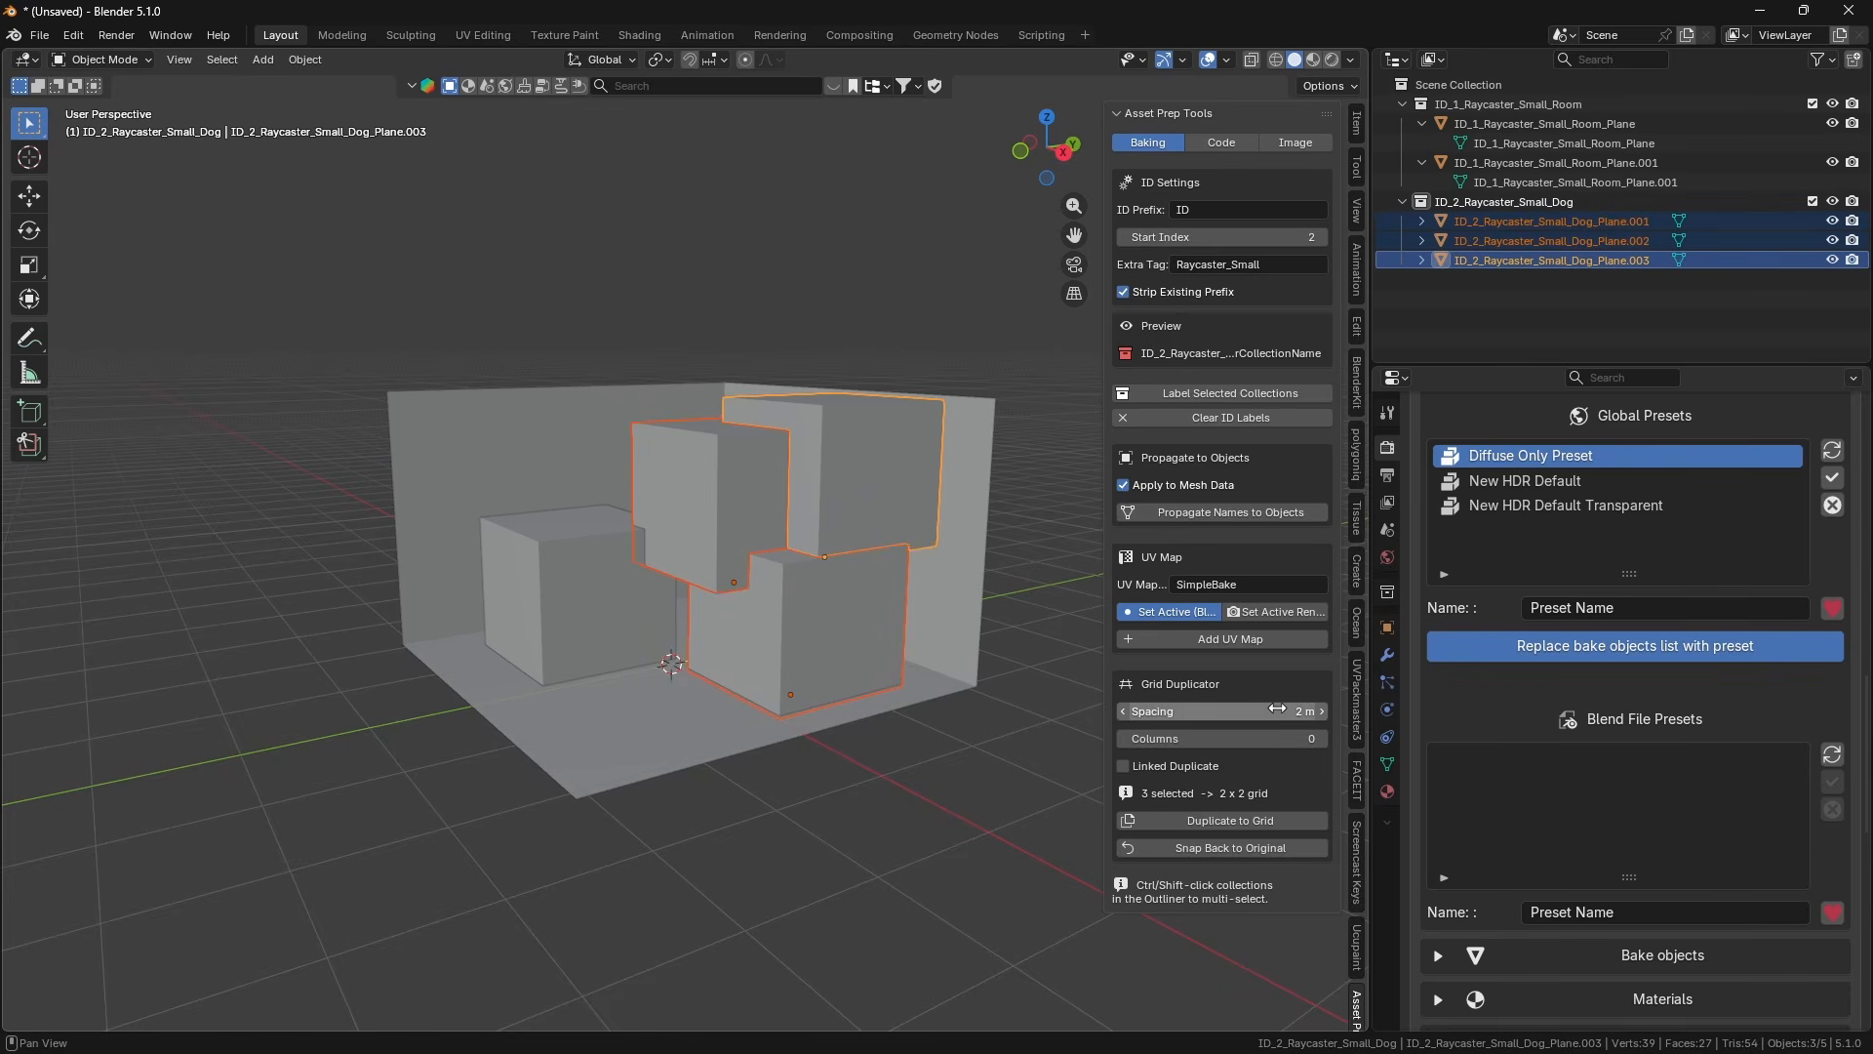
drag(1327, 711, 1366, 710)
click(1212, 826)
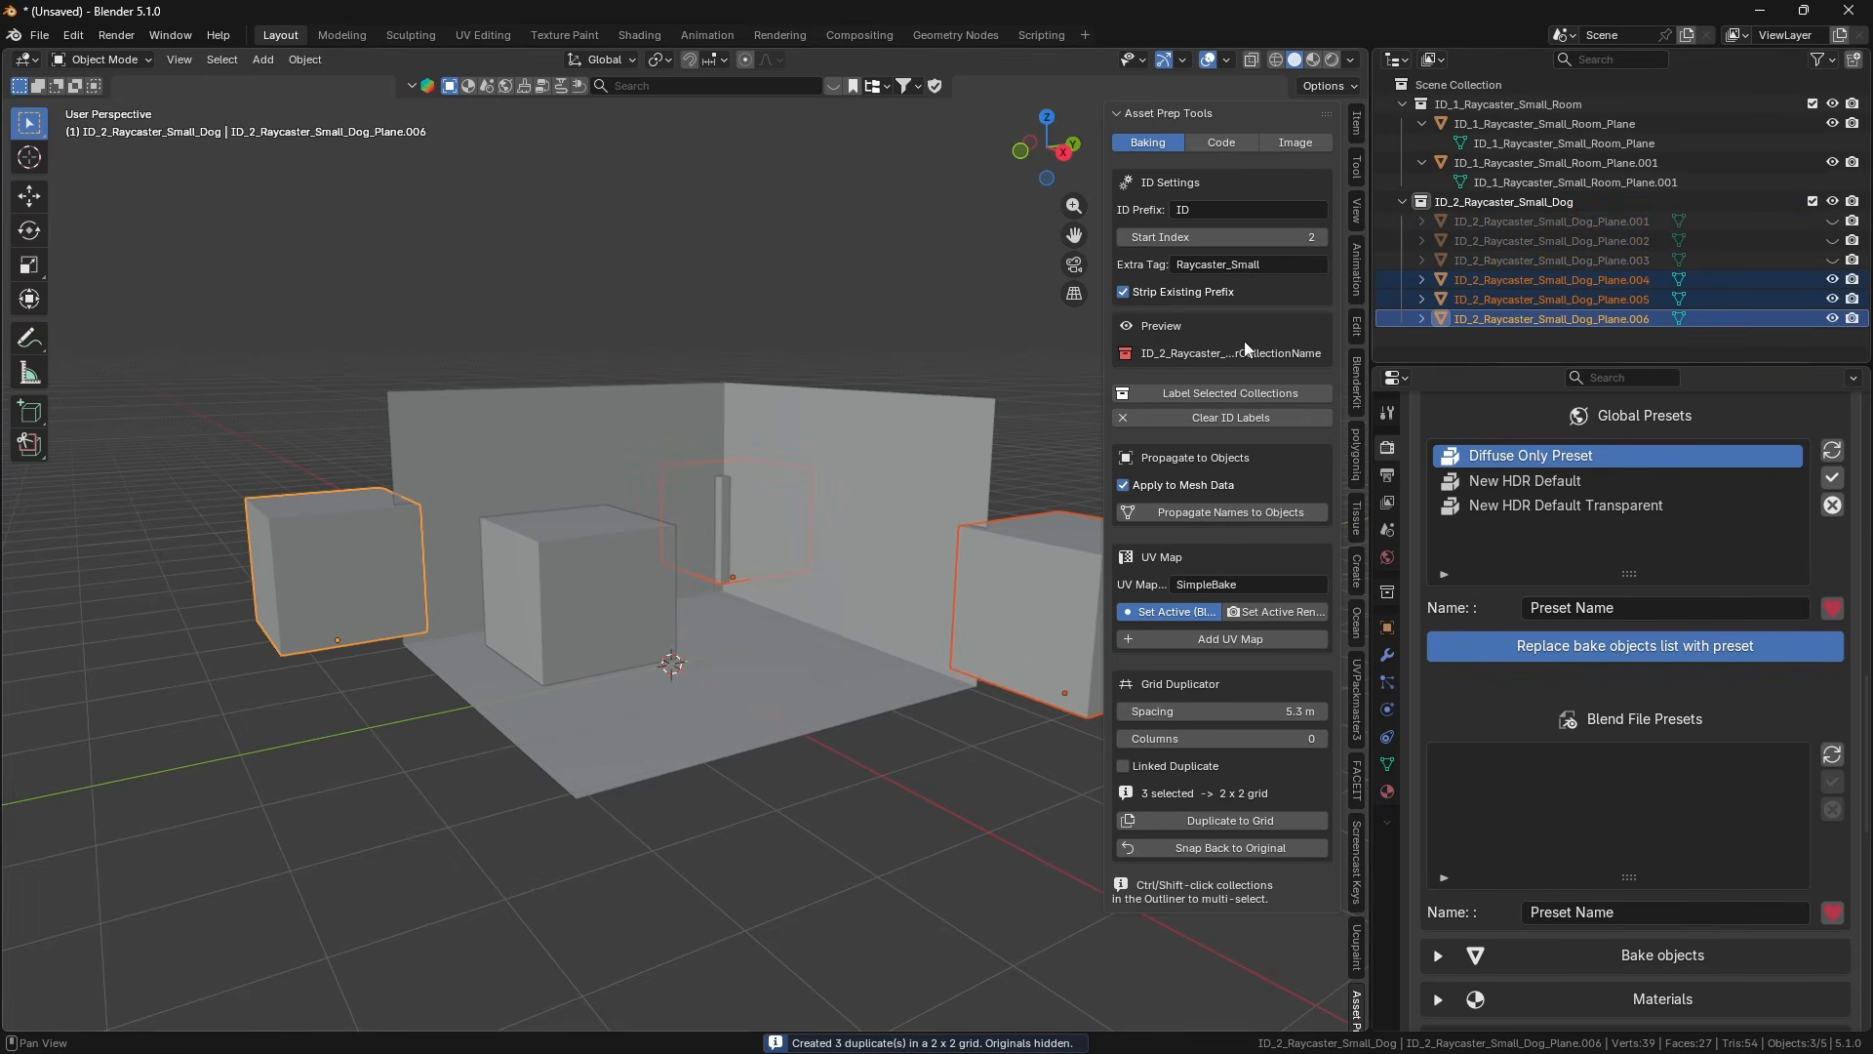
Move the three grid duplicates along the Y axis, well clear of the room.
scroll(819, 535, down, 2)
middle_drag(819, 535, 897, 616)
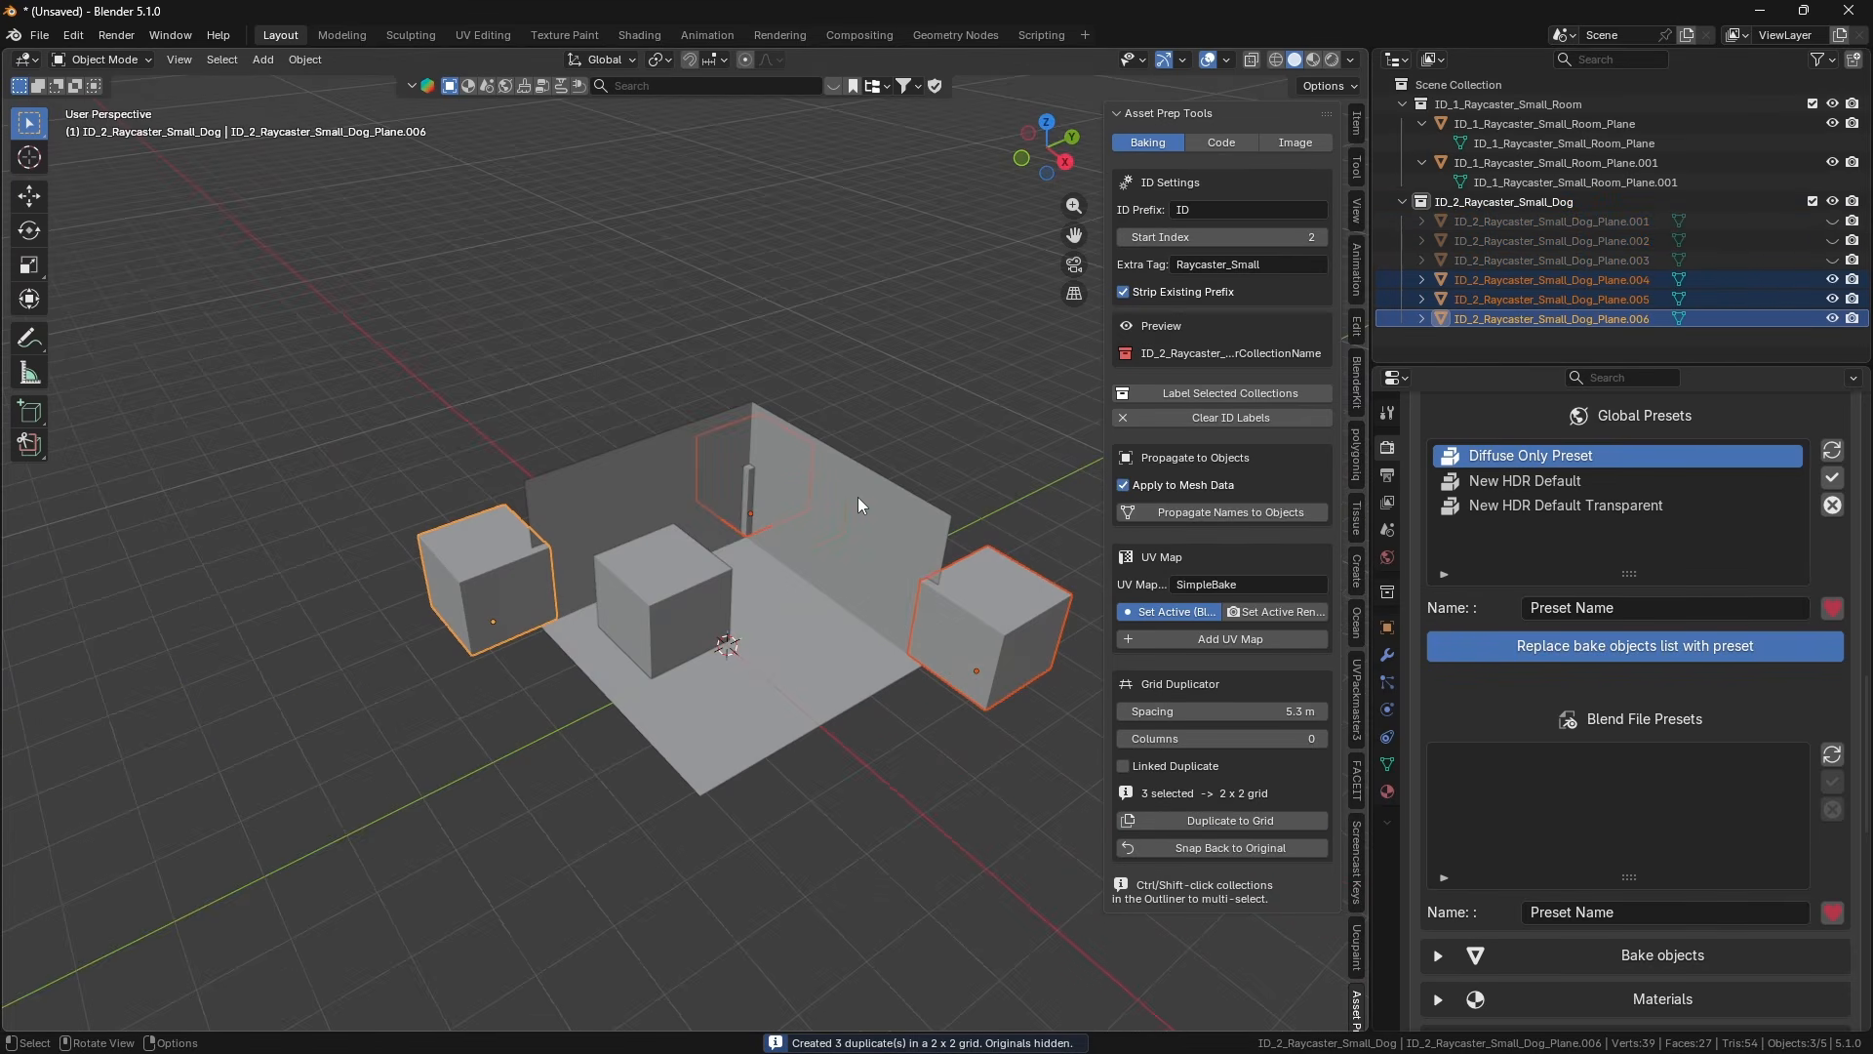
middle_drag(858, 500, 843, 421)
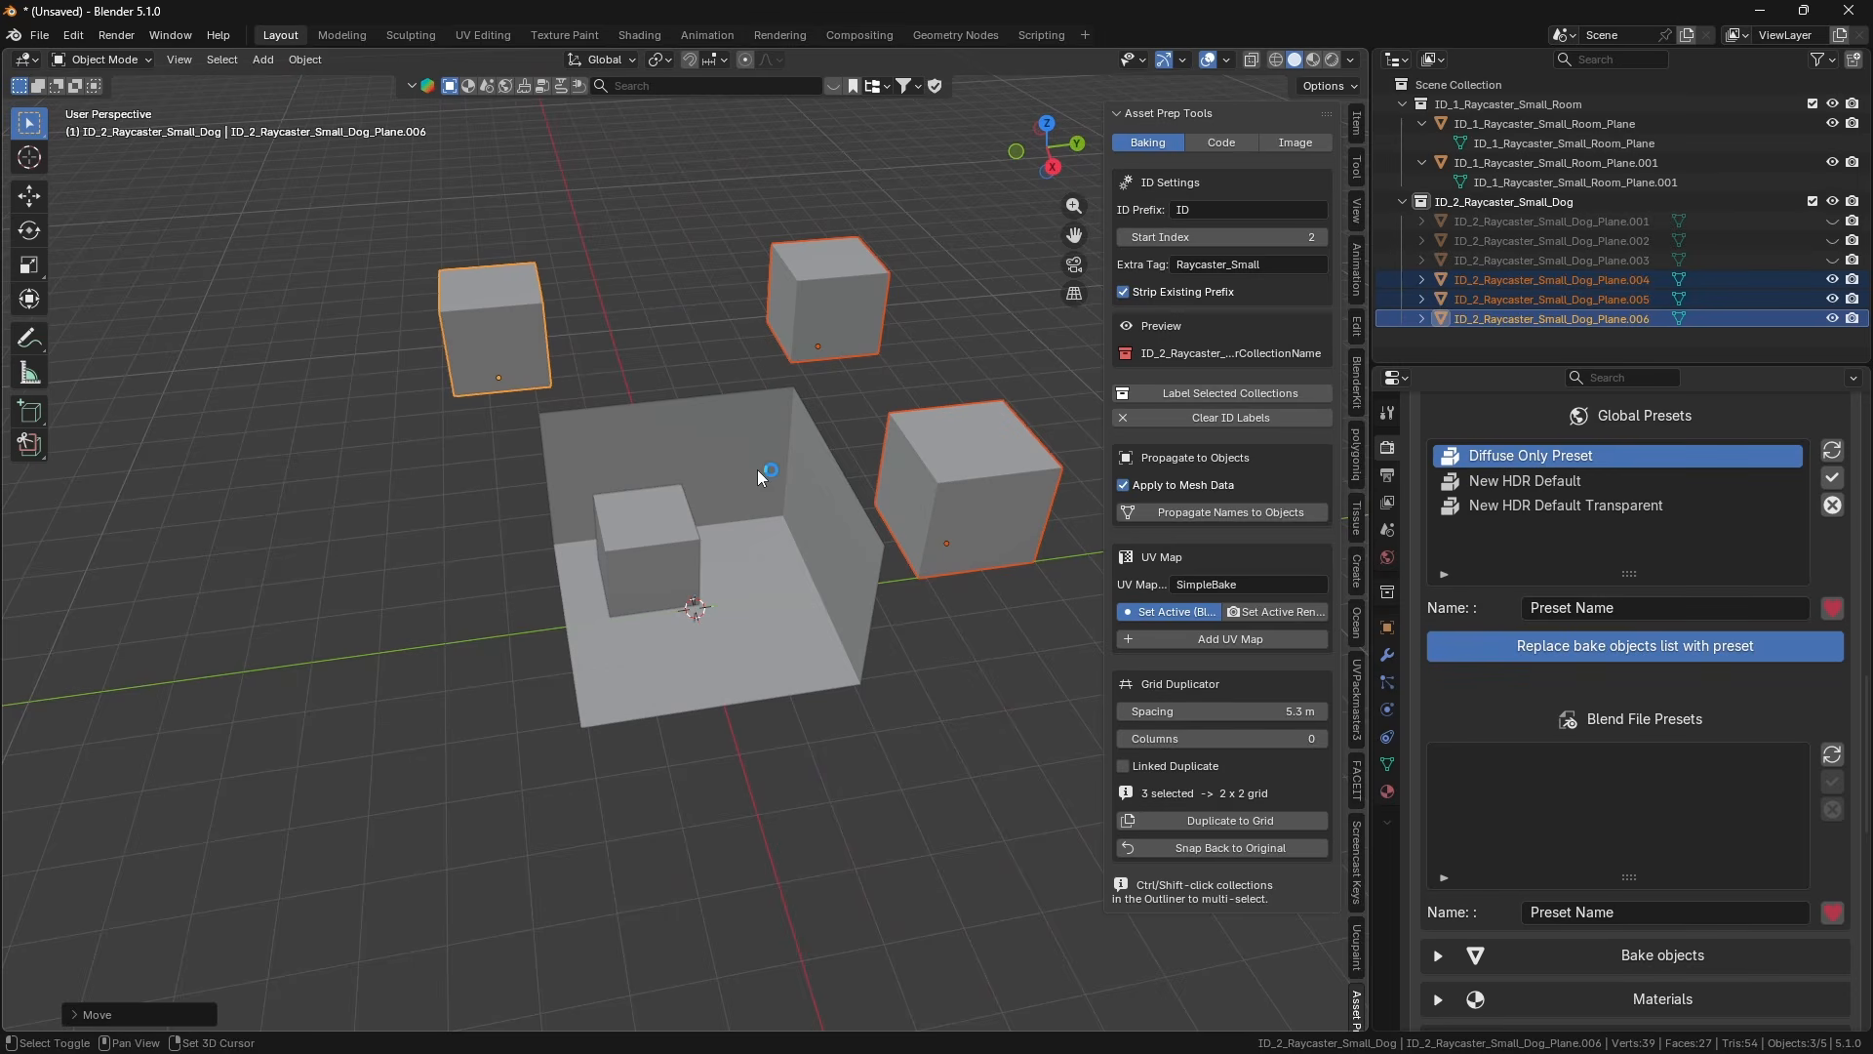
shift+middle_drag(758, 471, 348, 361)
scroll(563, 514, down, 2)
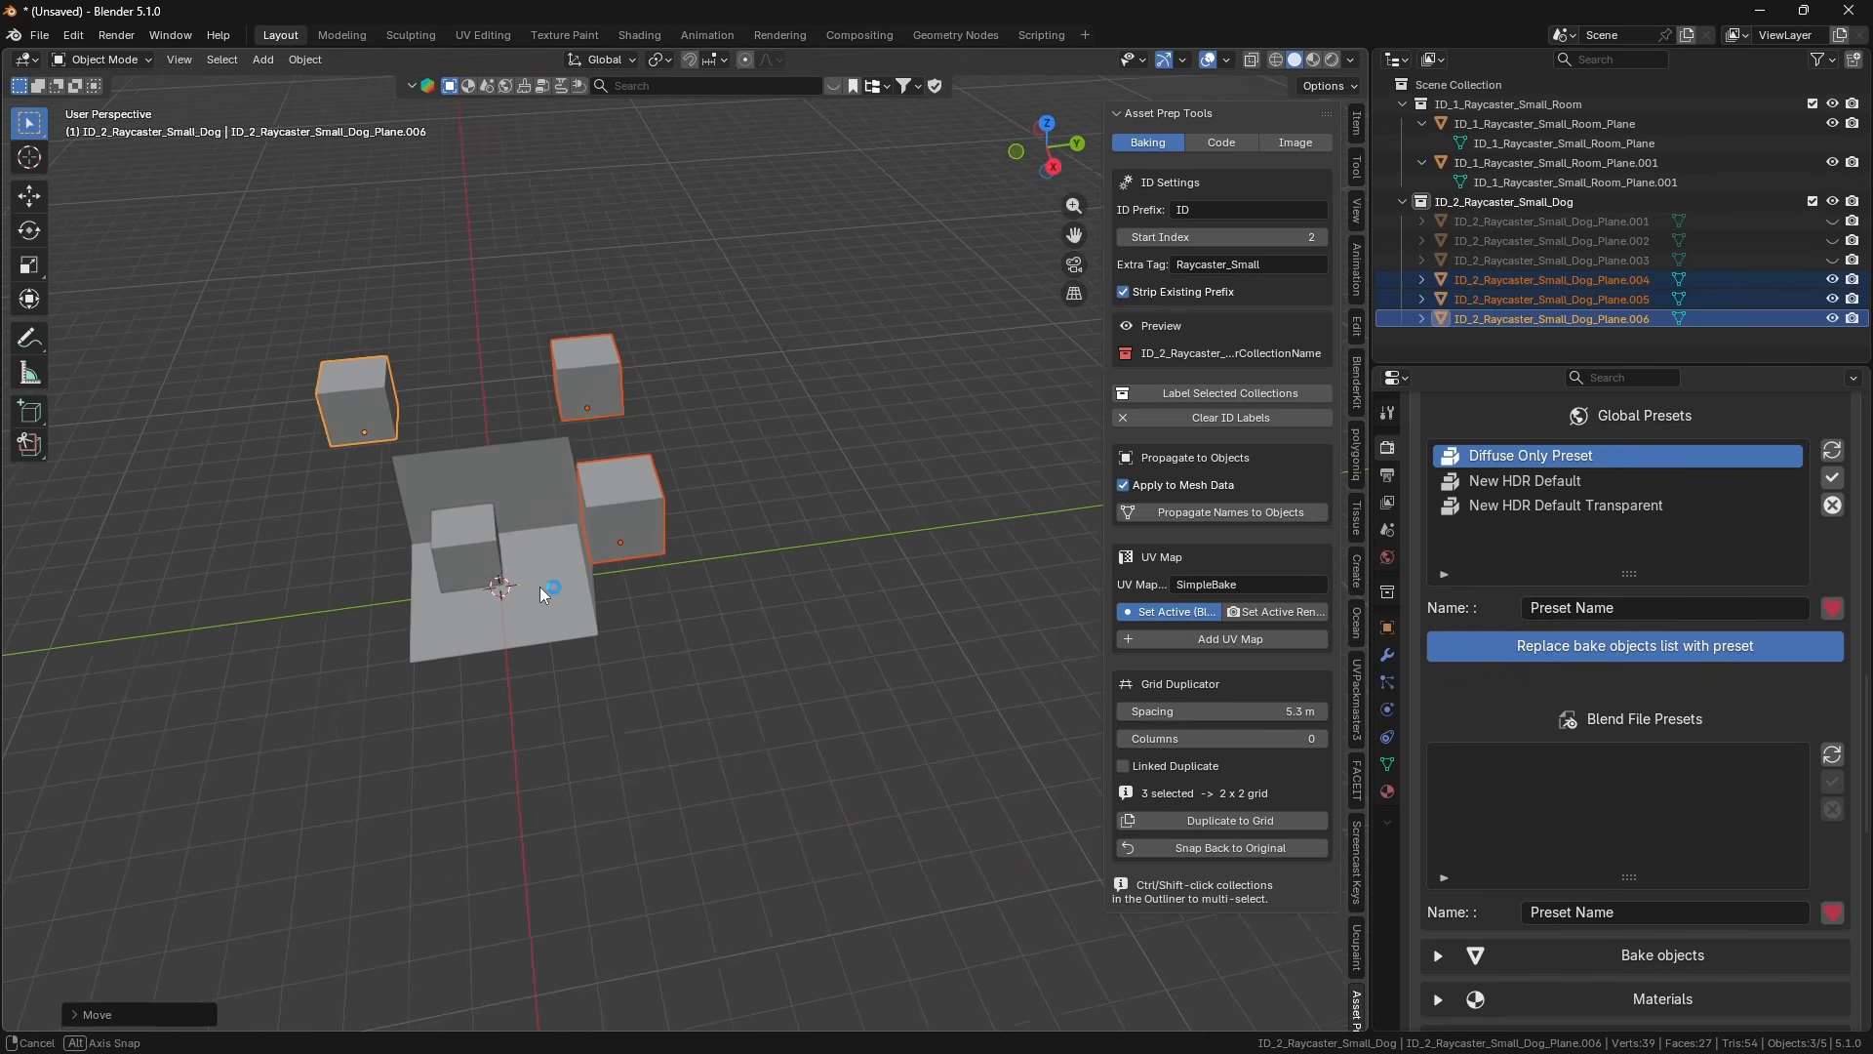
key(g)
key(y)
click(916, 513)
shift+middle_drag(916, 514, 764, 528)
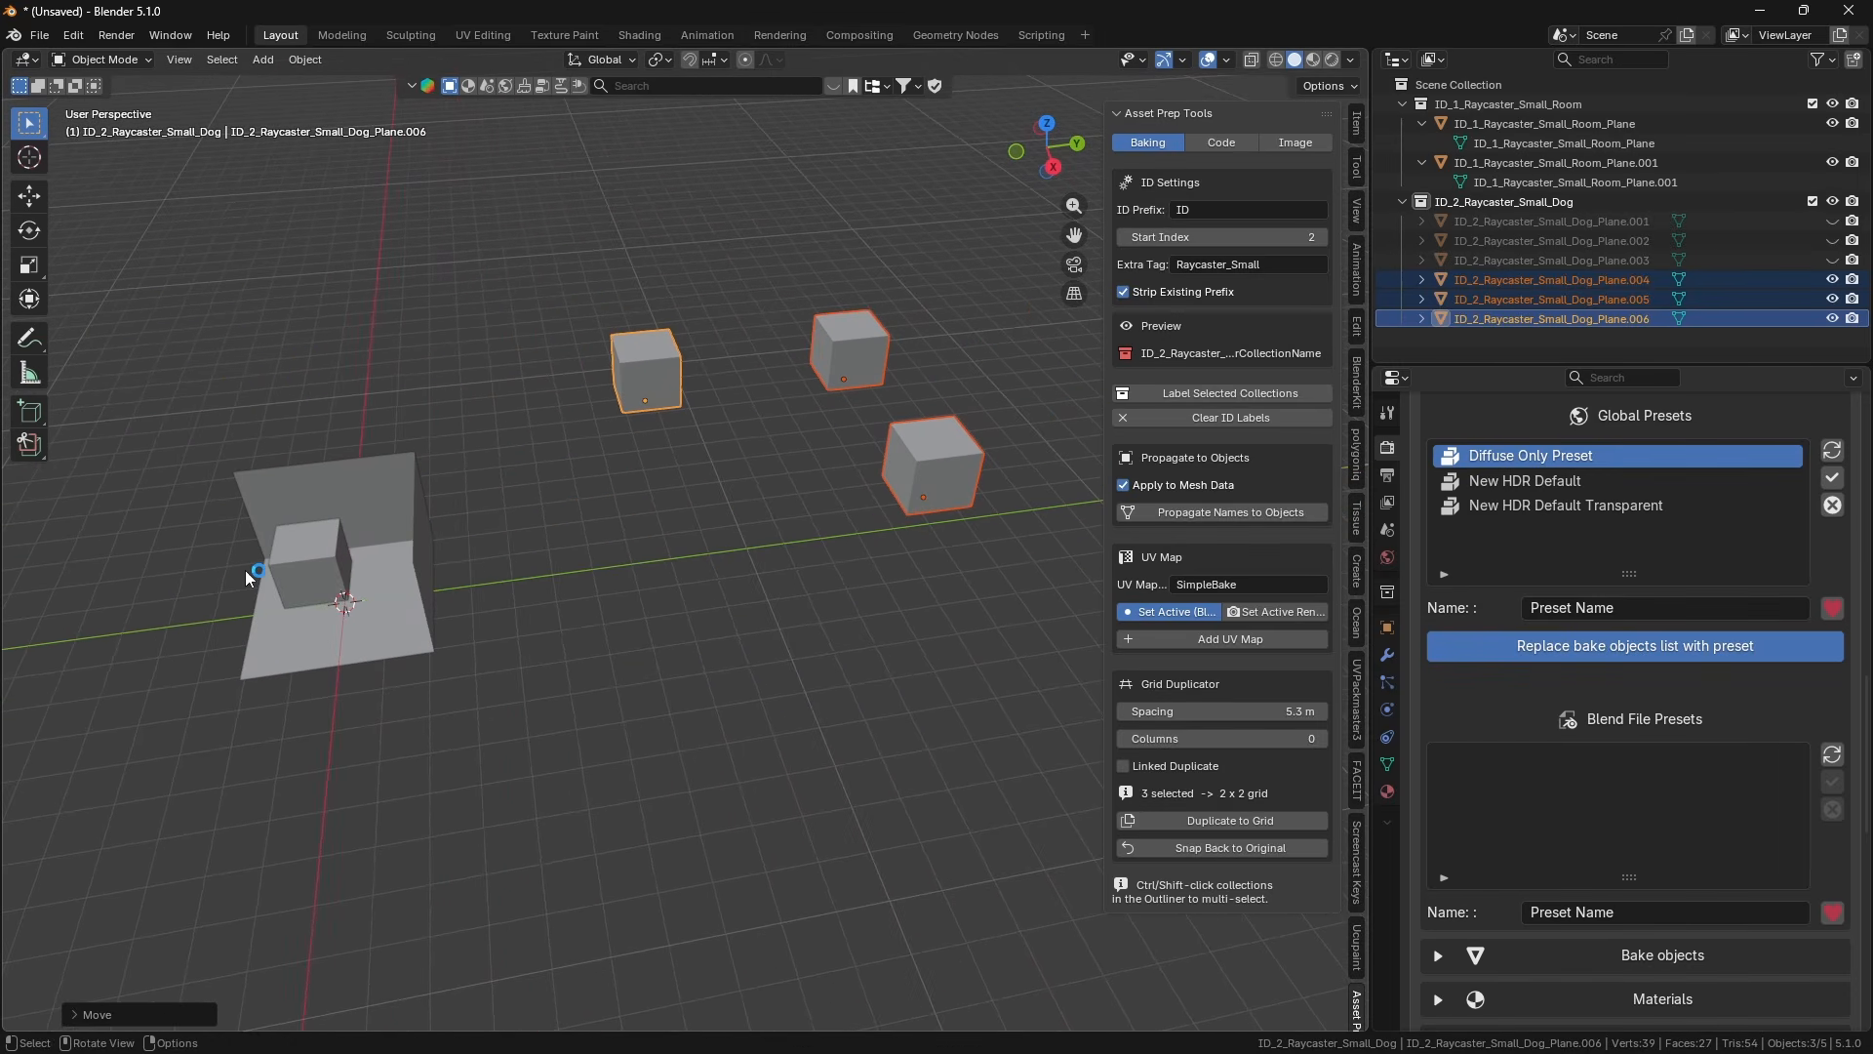
shift+middle_drag(394, 574, 340, 576)
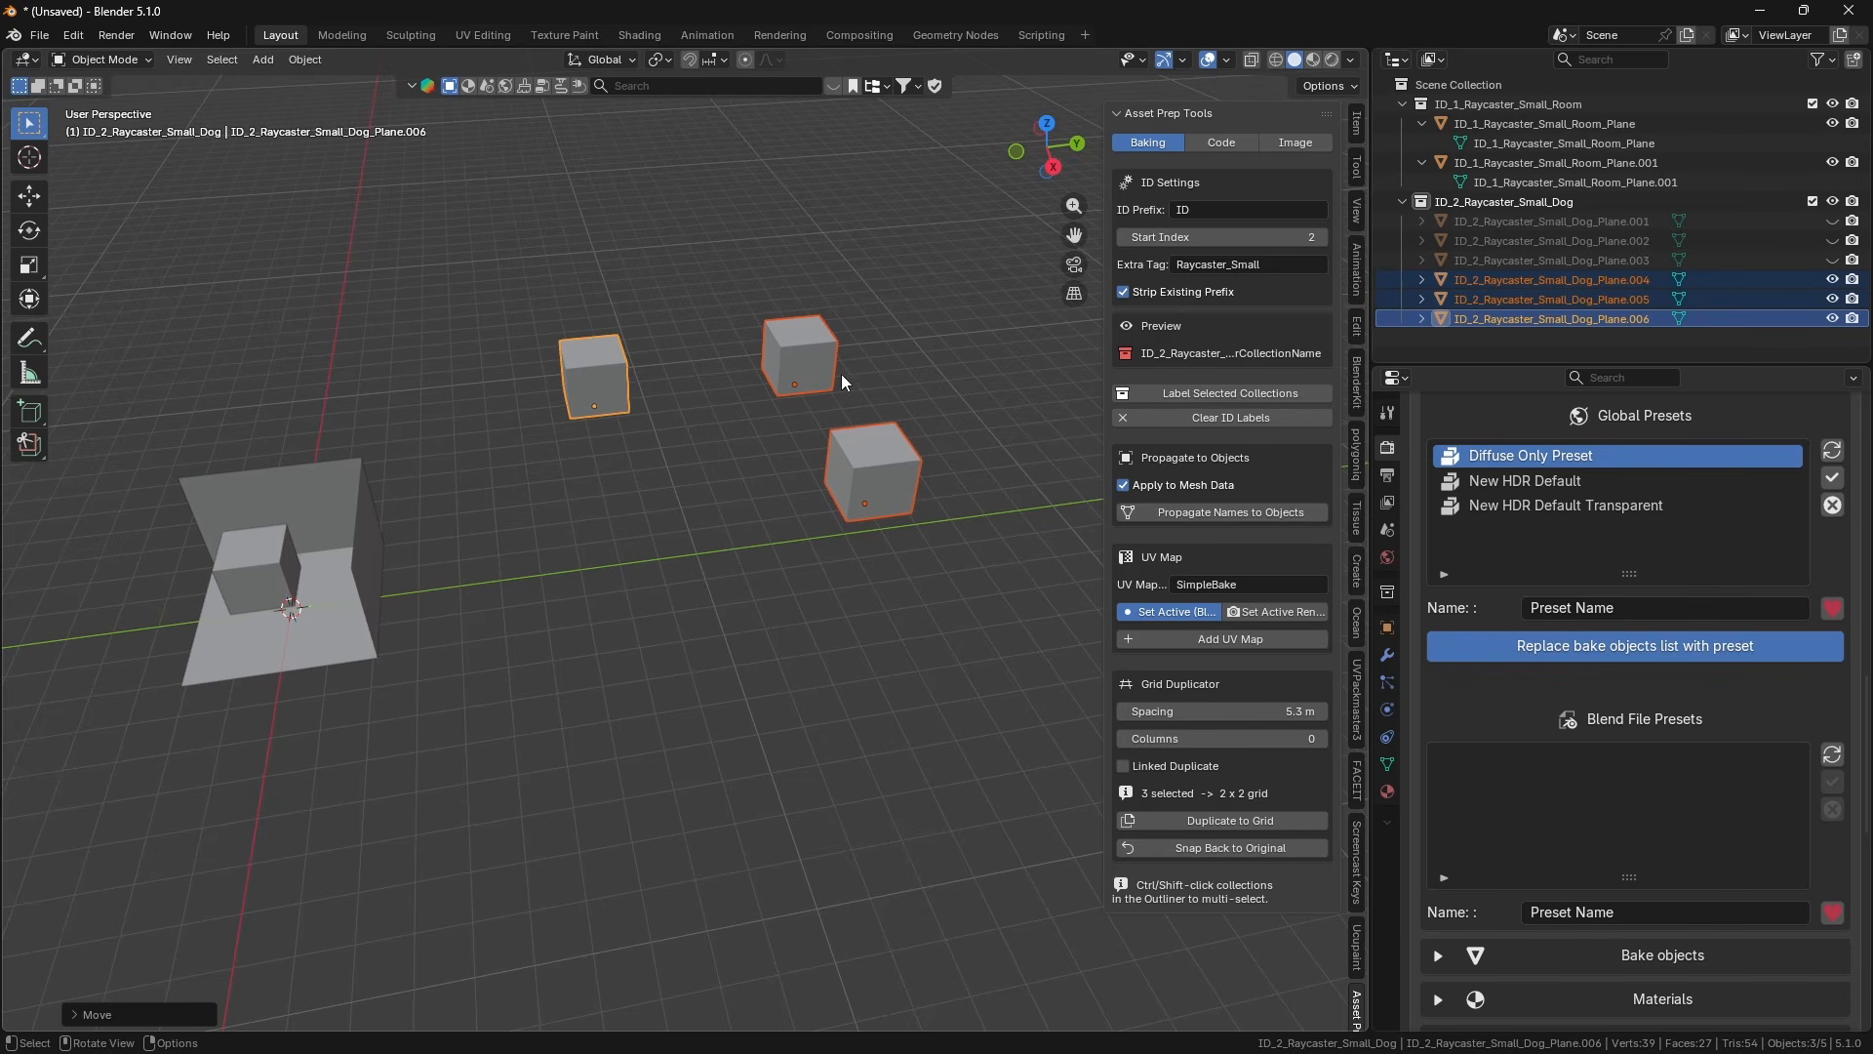
shift+middle_drag(712, 504, 673, 509)
key(g)
key(y)
click(832, 484)
middle_drag(831, 484, 727, 488)
Switch Copy objects and apply bakes on and off in the other bake settings, and re-enable Apply bakes to original objects.
scroll(1551, 728, down, 10)
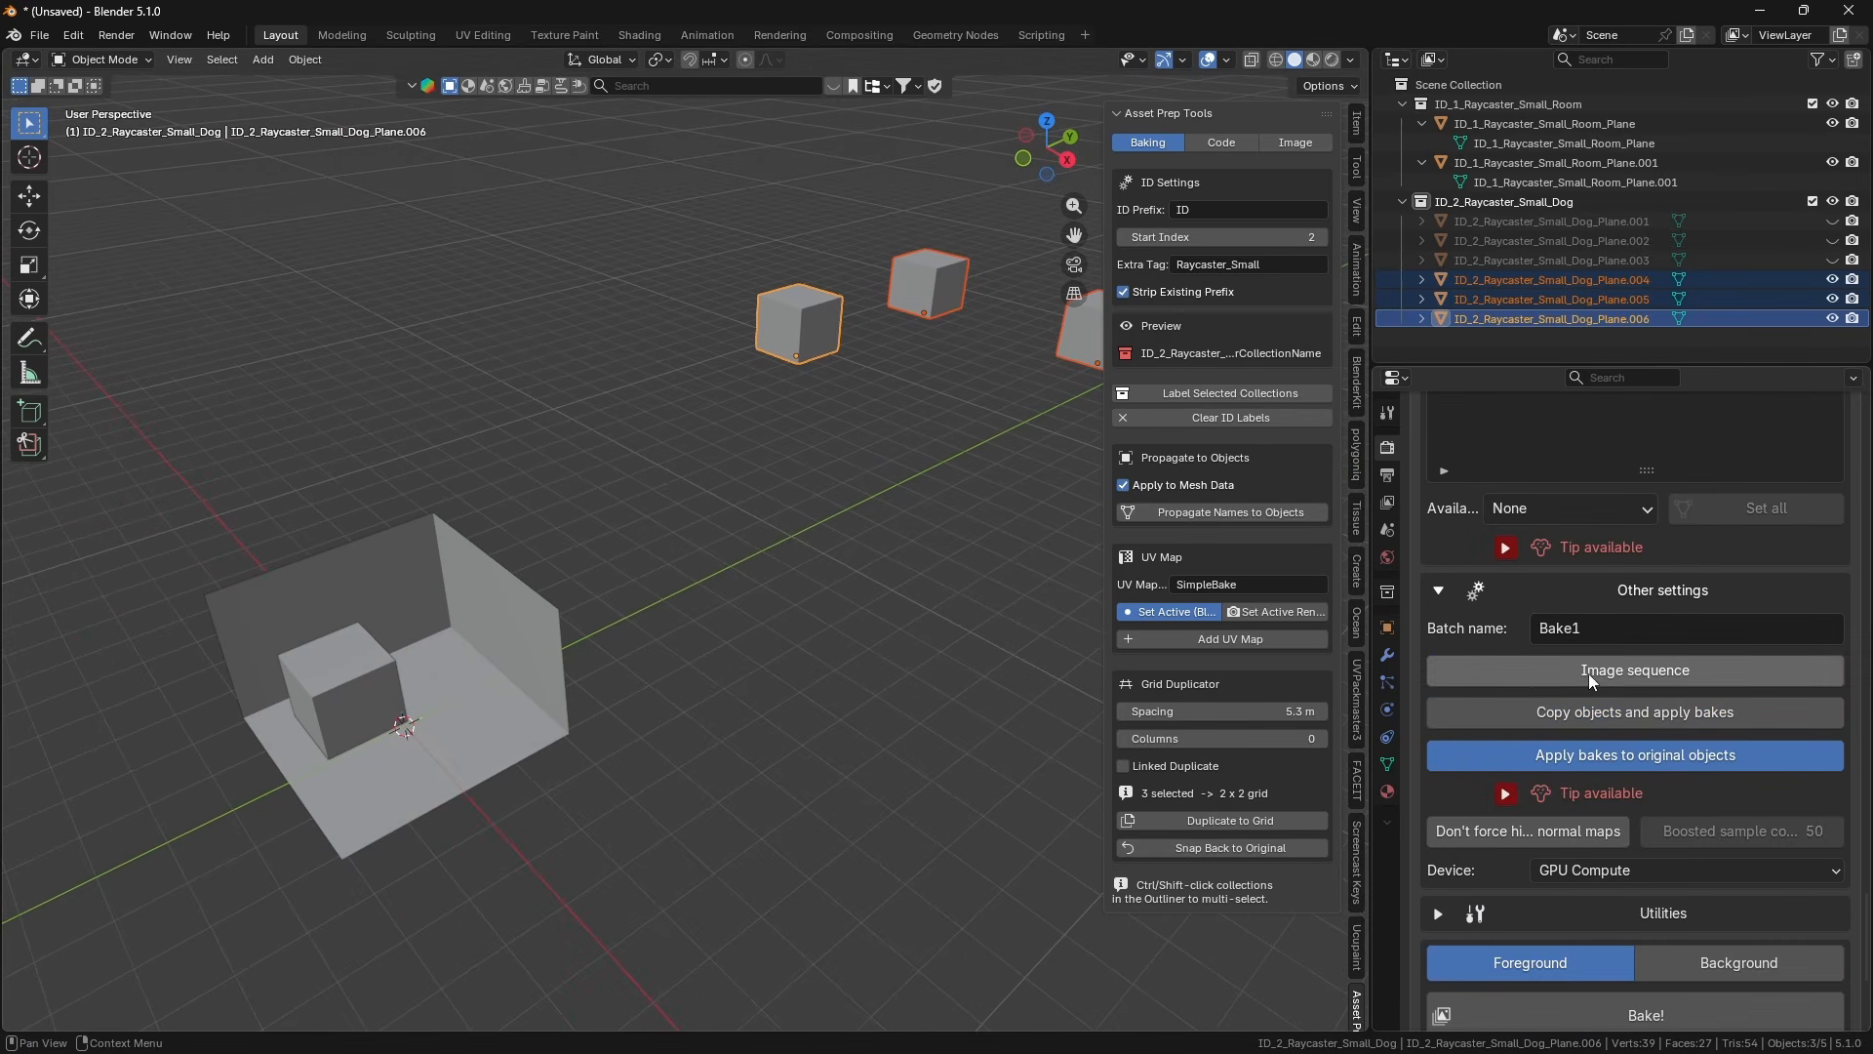
scroll(1557, 732, up, 1)
click(1616, 748)
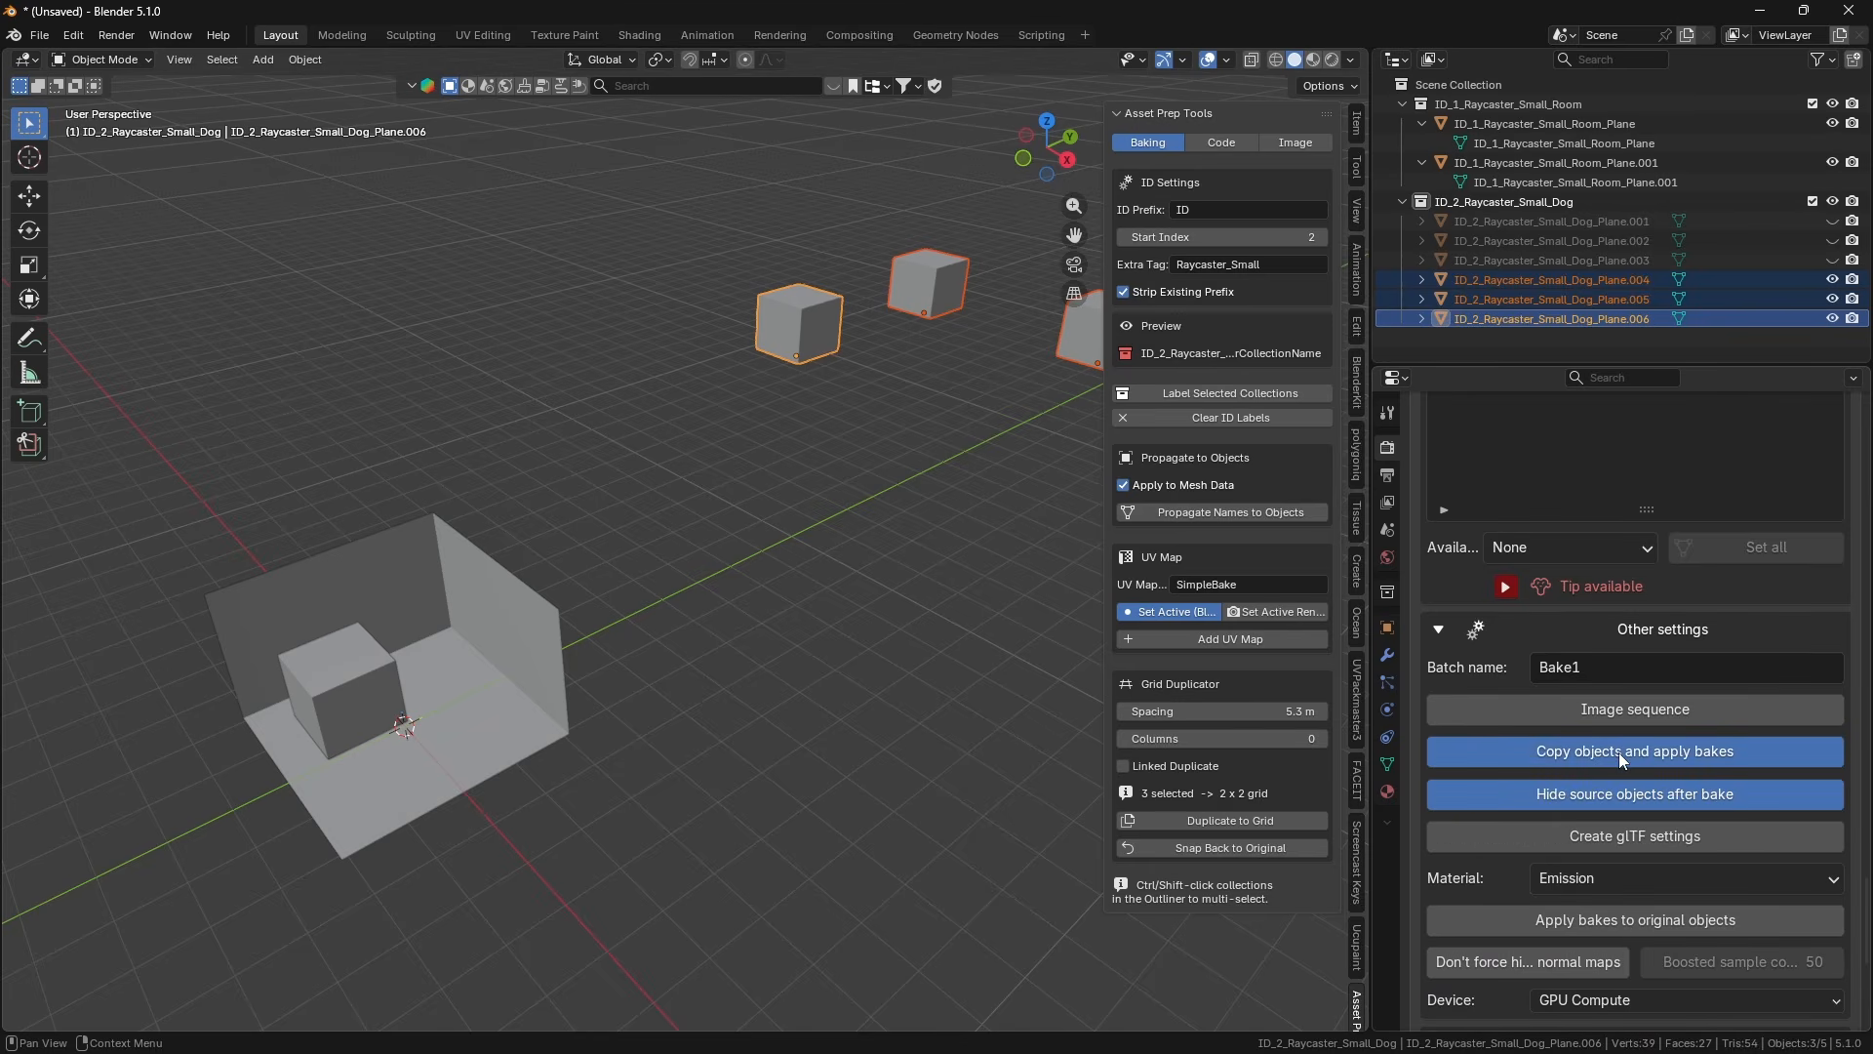
click(1633, 753)
click(1647, 796)
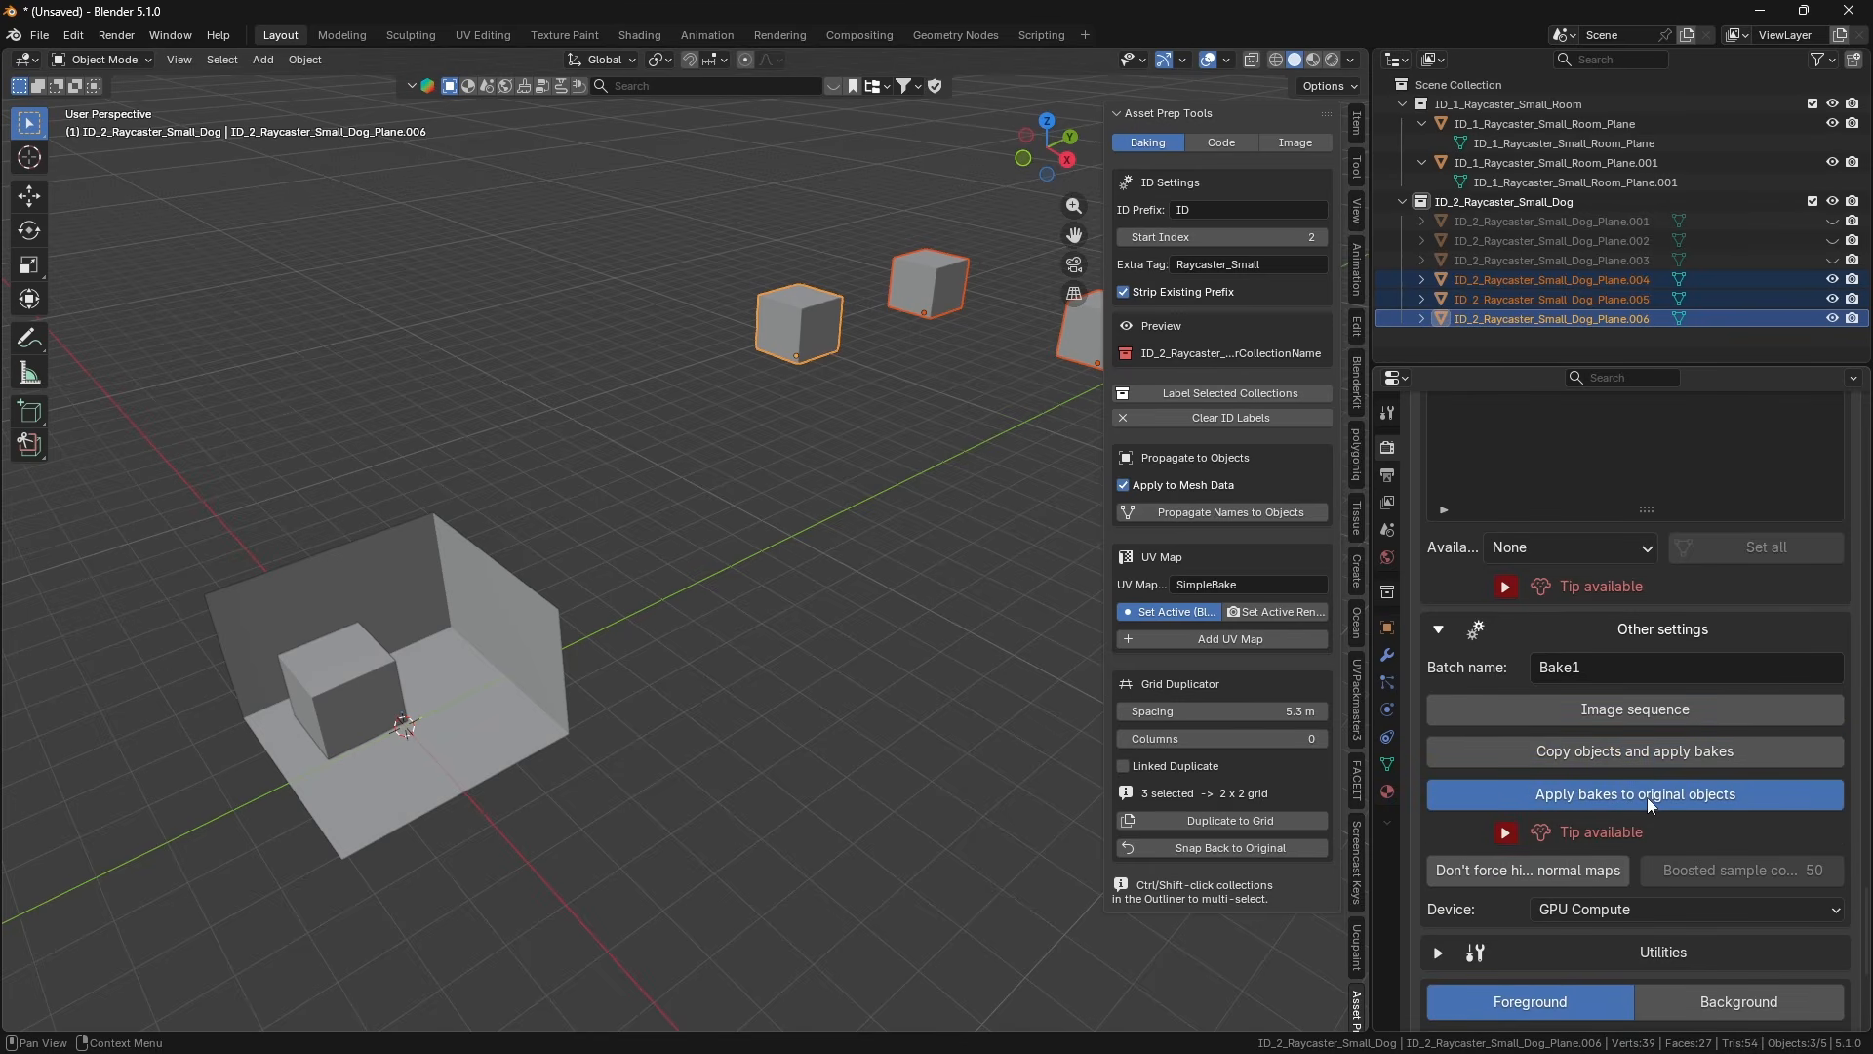
Snap the three grid duplicates back to the original positions of the Dog cubes.
middle_drag(878, 283, 876, 391)
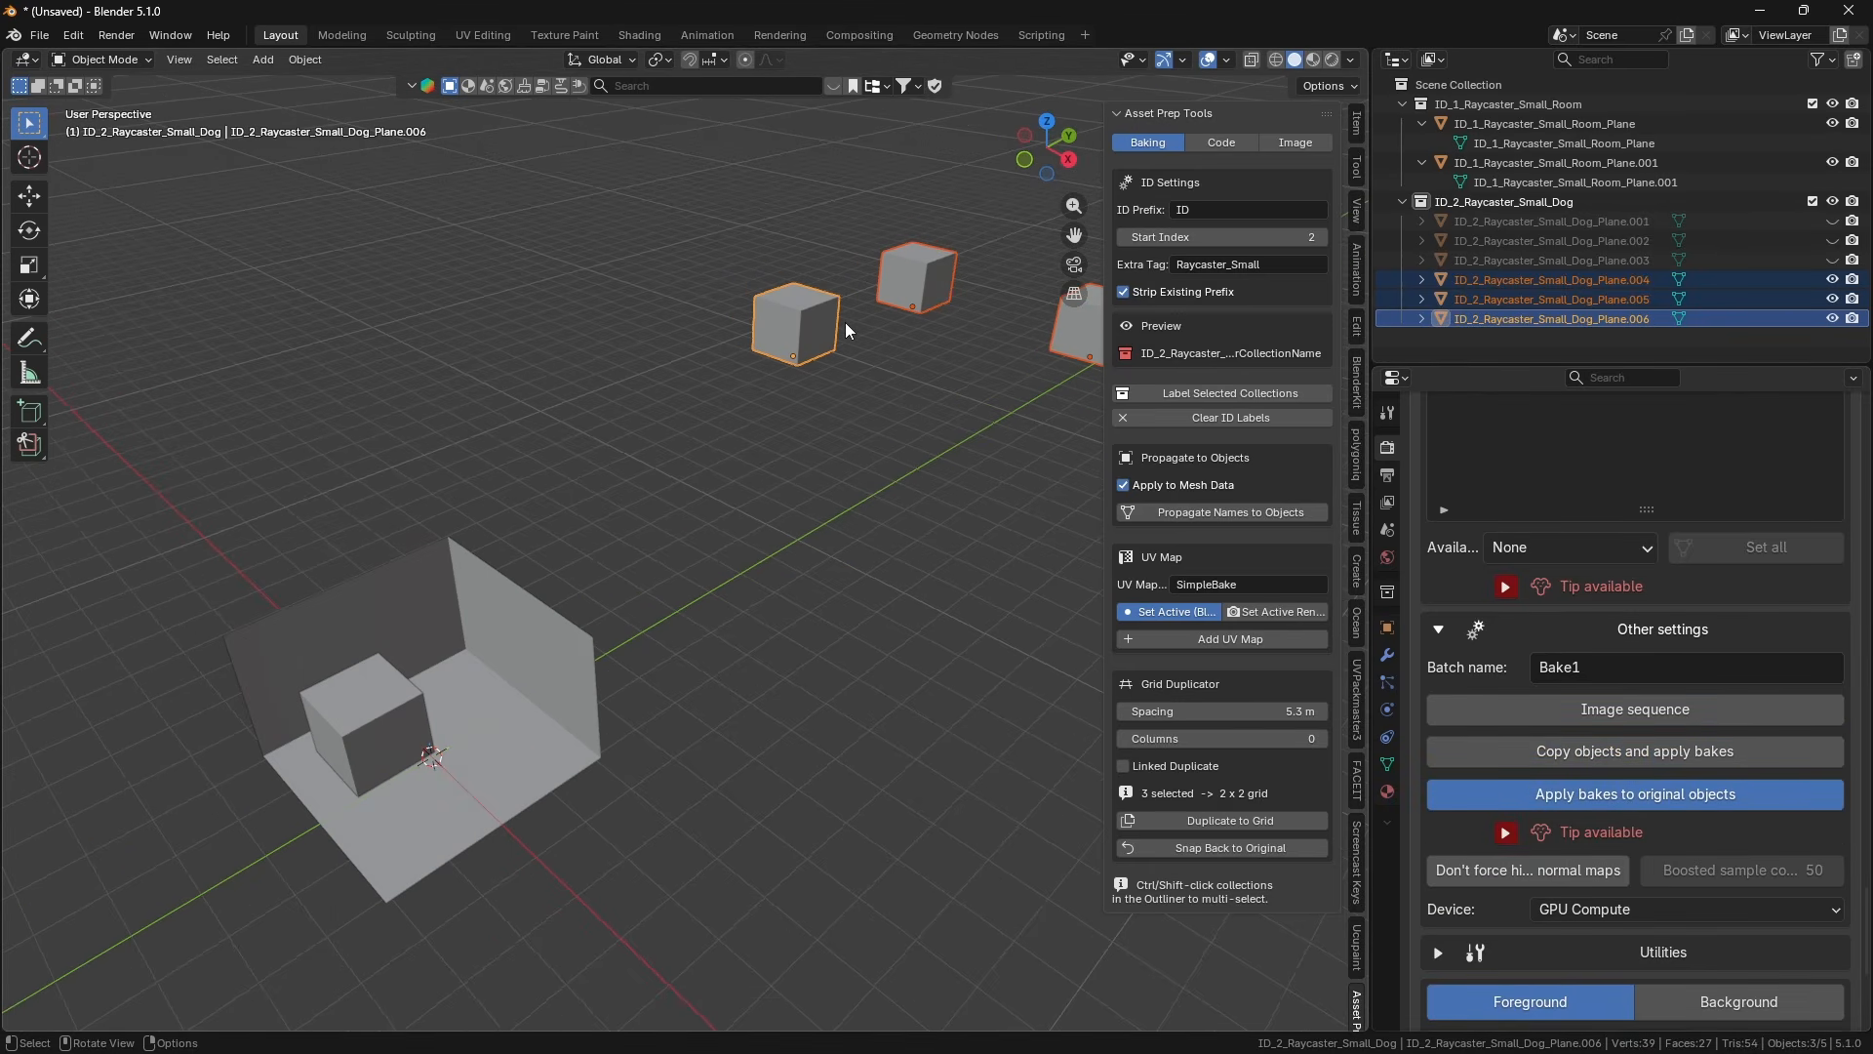
click(1228, 848)
middle_drag(585, 663, 742, 720)
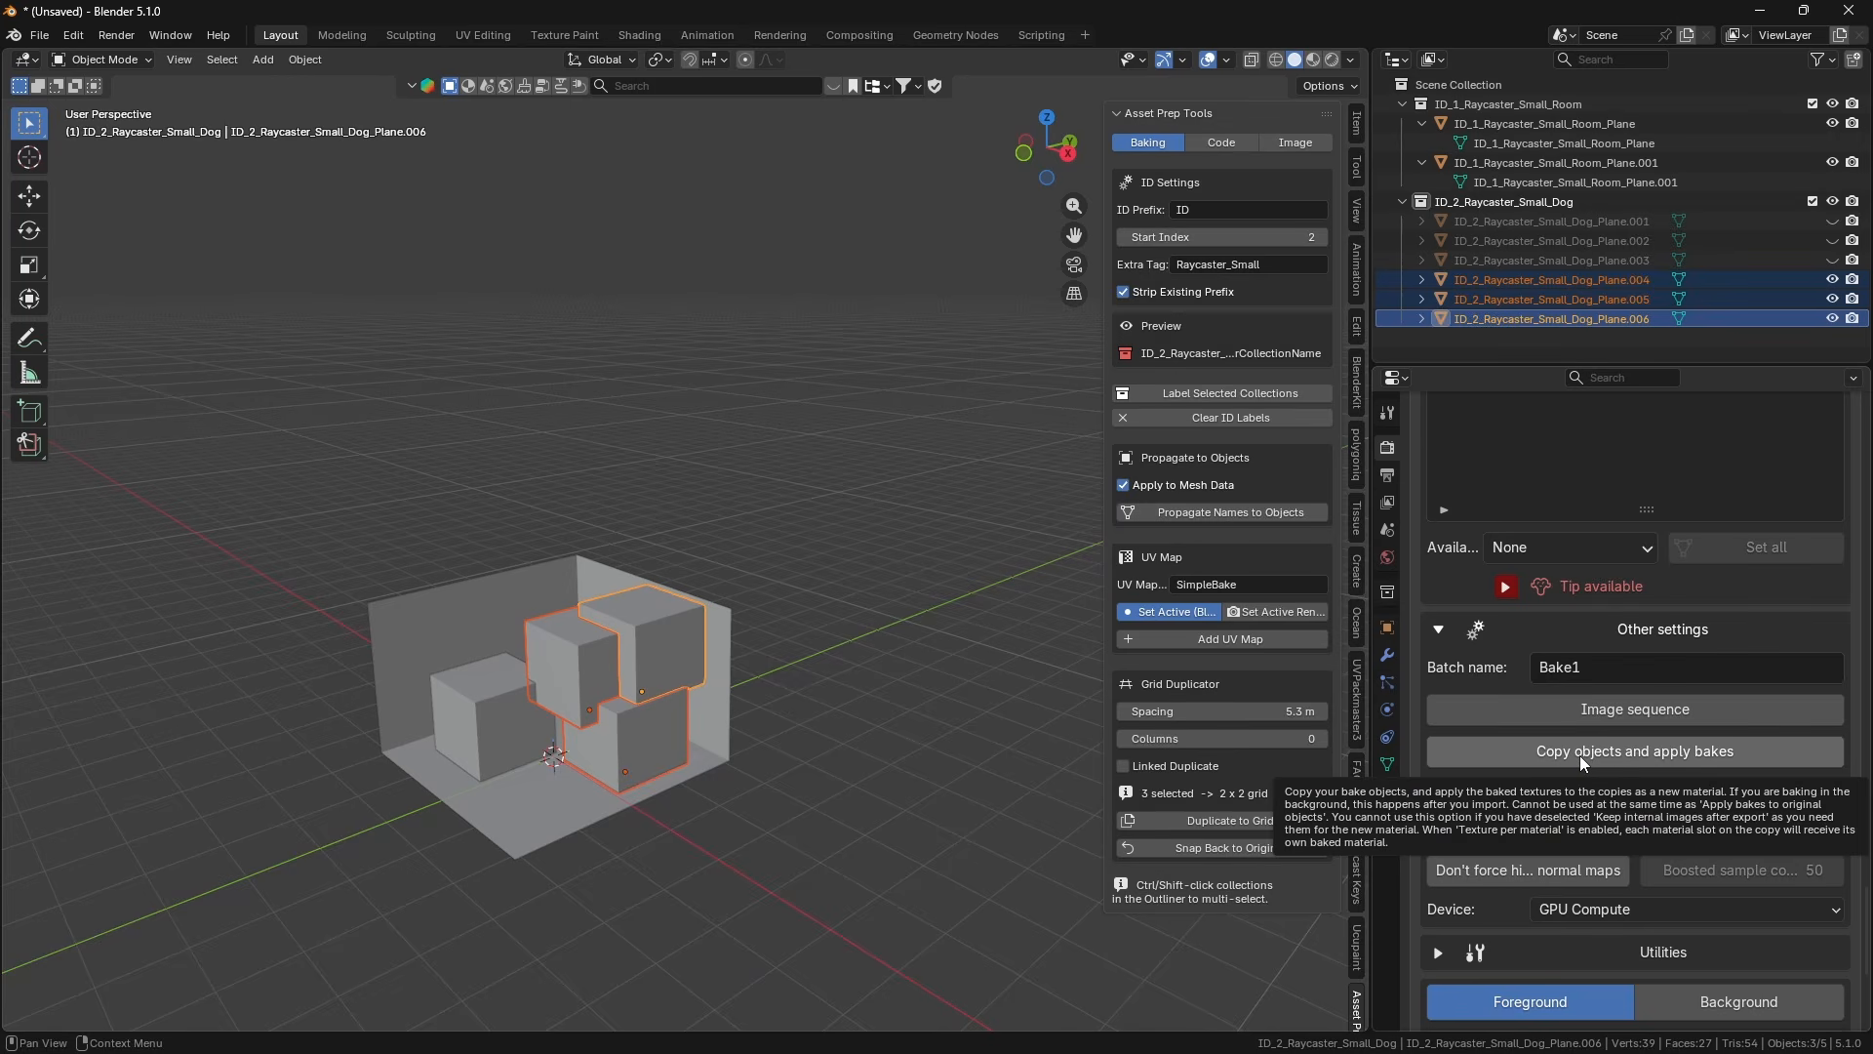
click(1579, 755)
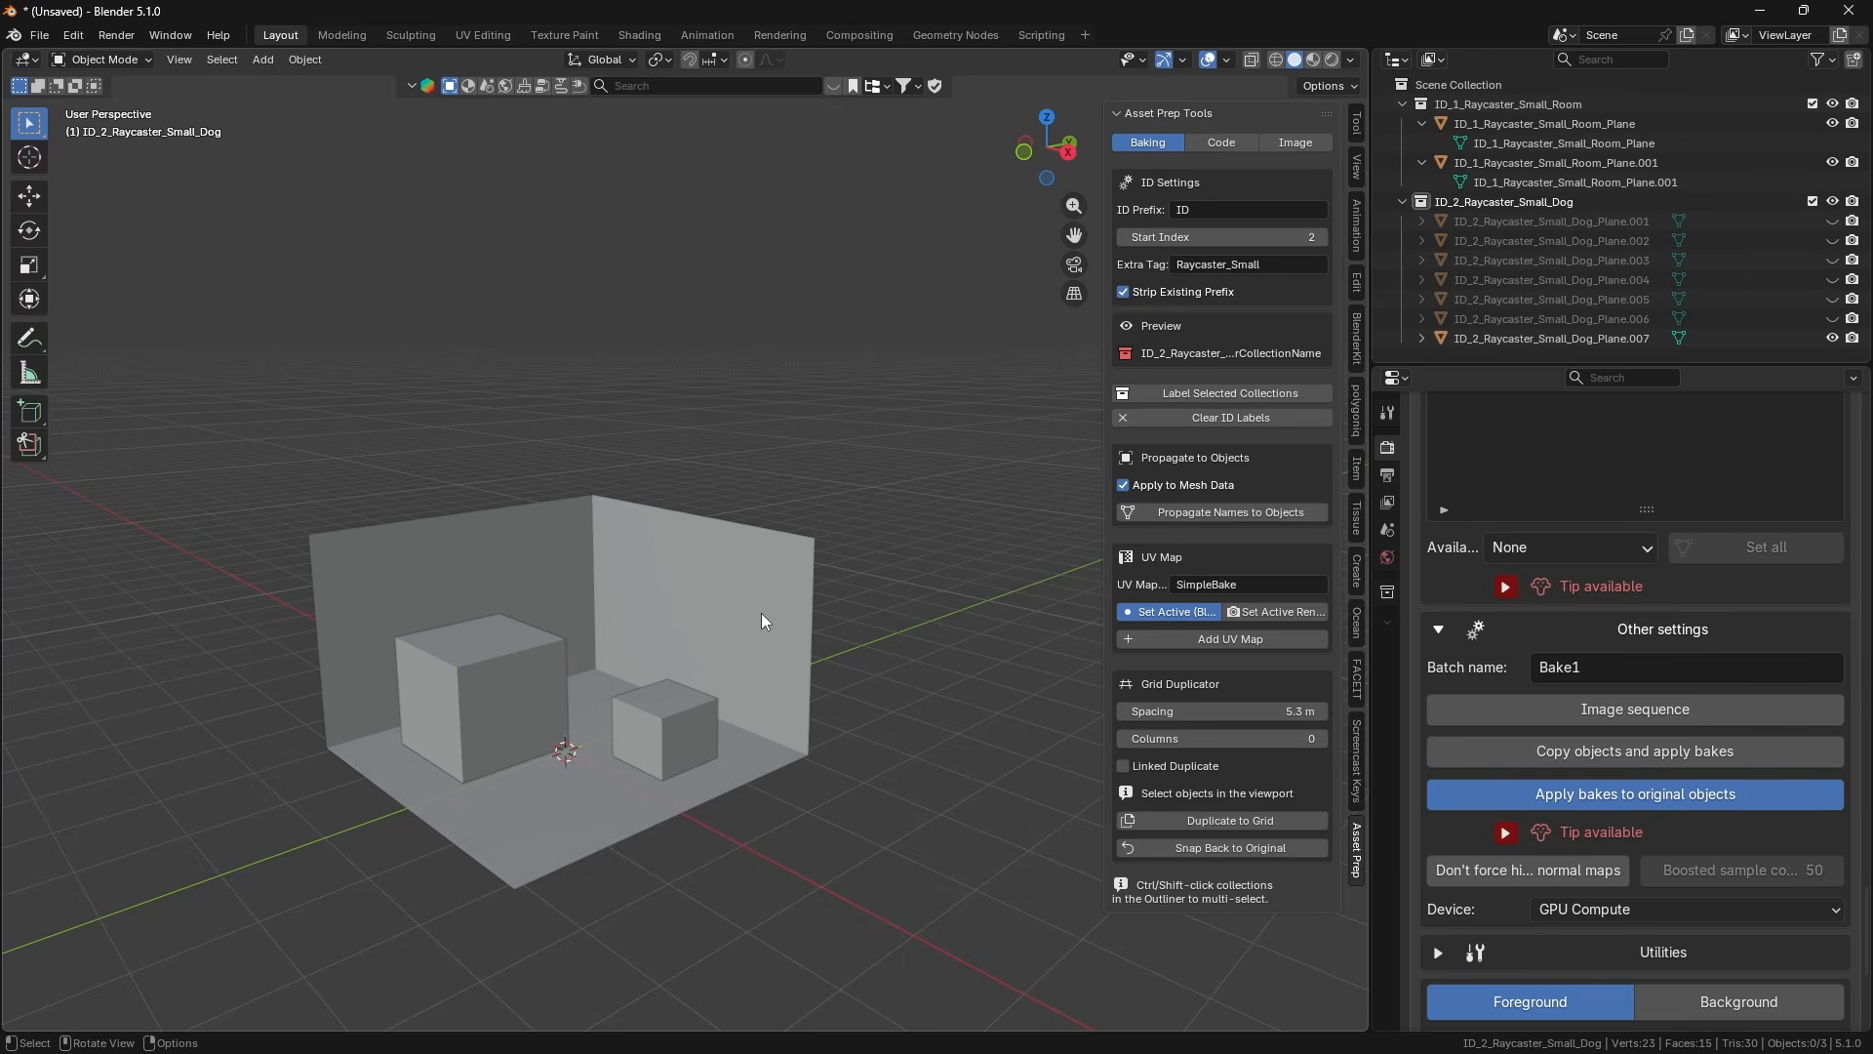
Show the Code tools of Asset Prep Tools, with the GLB Compressor and gltfjsx settings.
click(1226, 148)
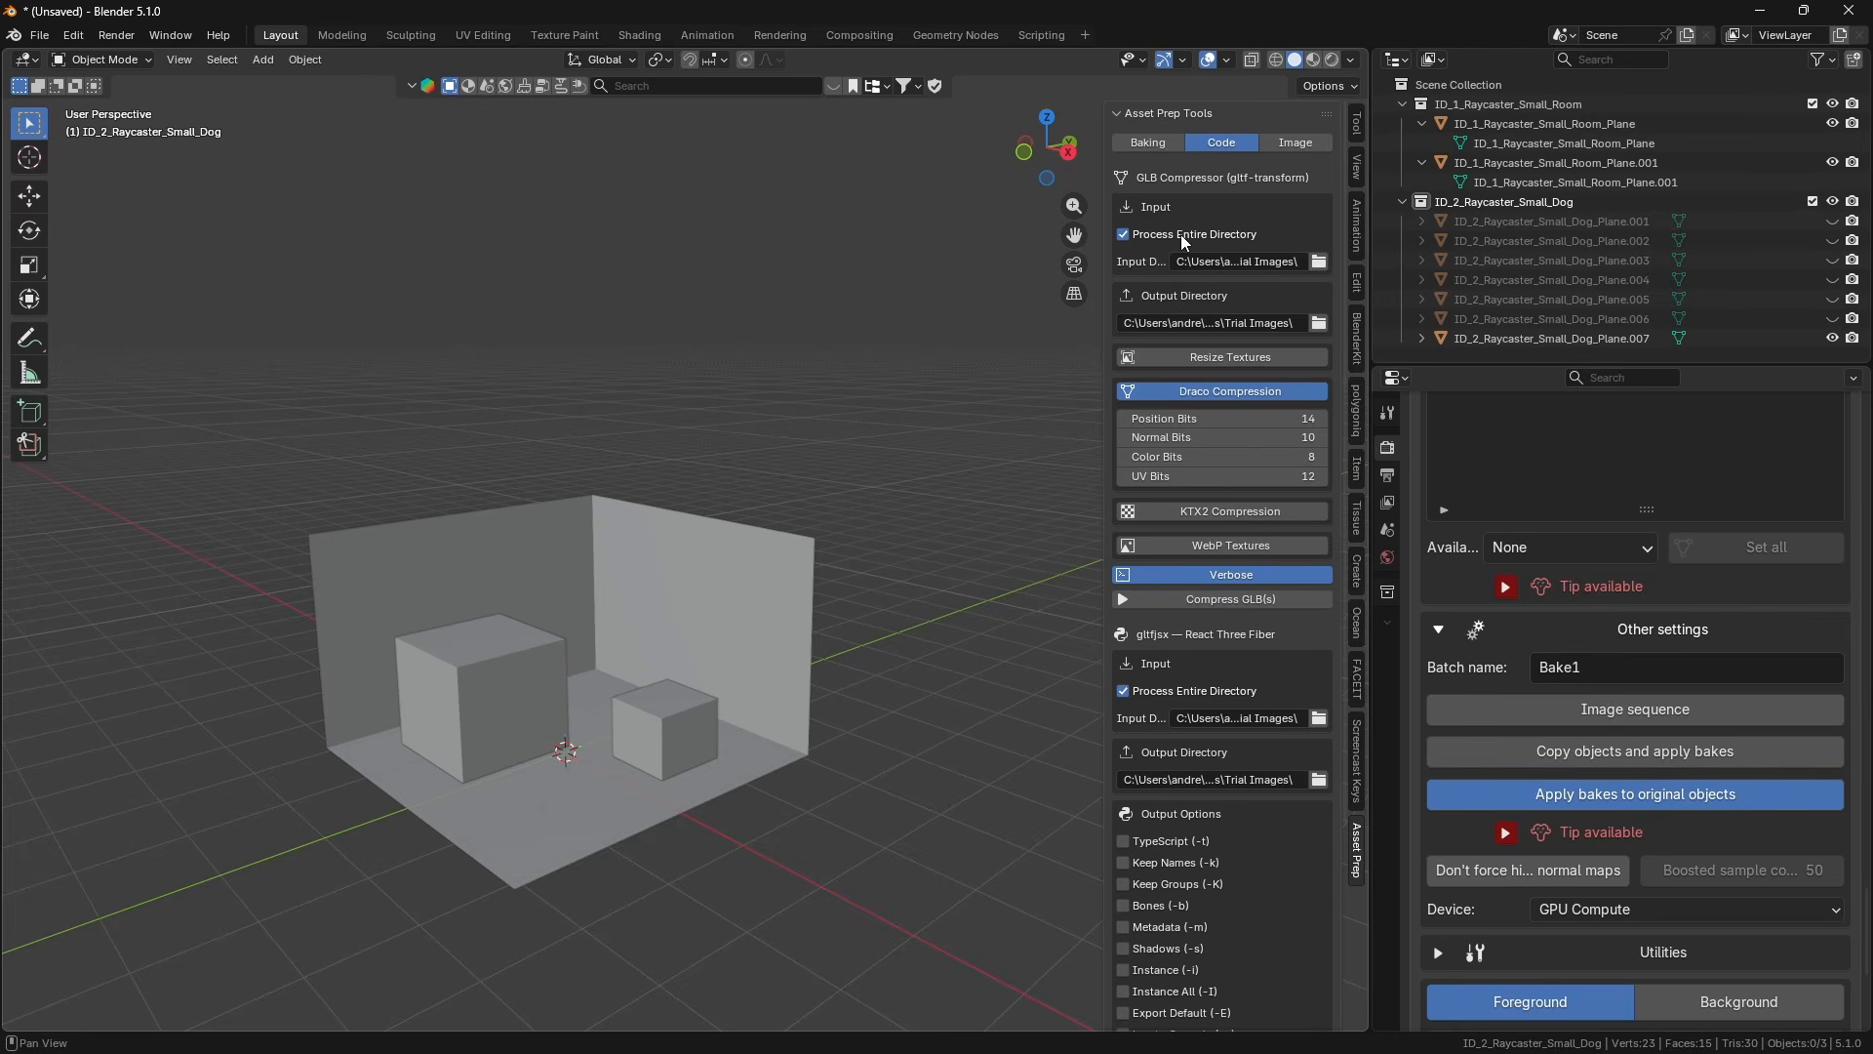
Show the Trial Images folder in File Explorer alongside the GLB Compressor settings to examine the original GLB file sizes.
click(1226, 260)
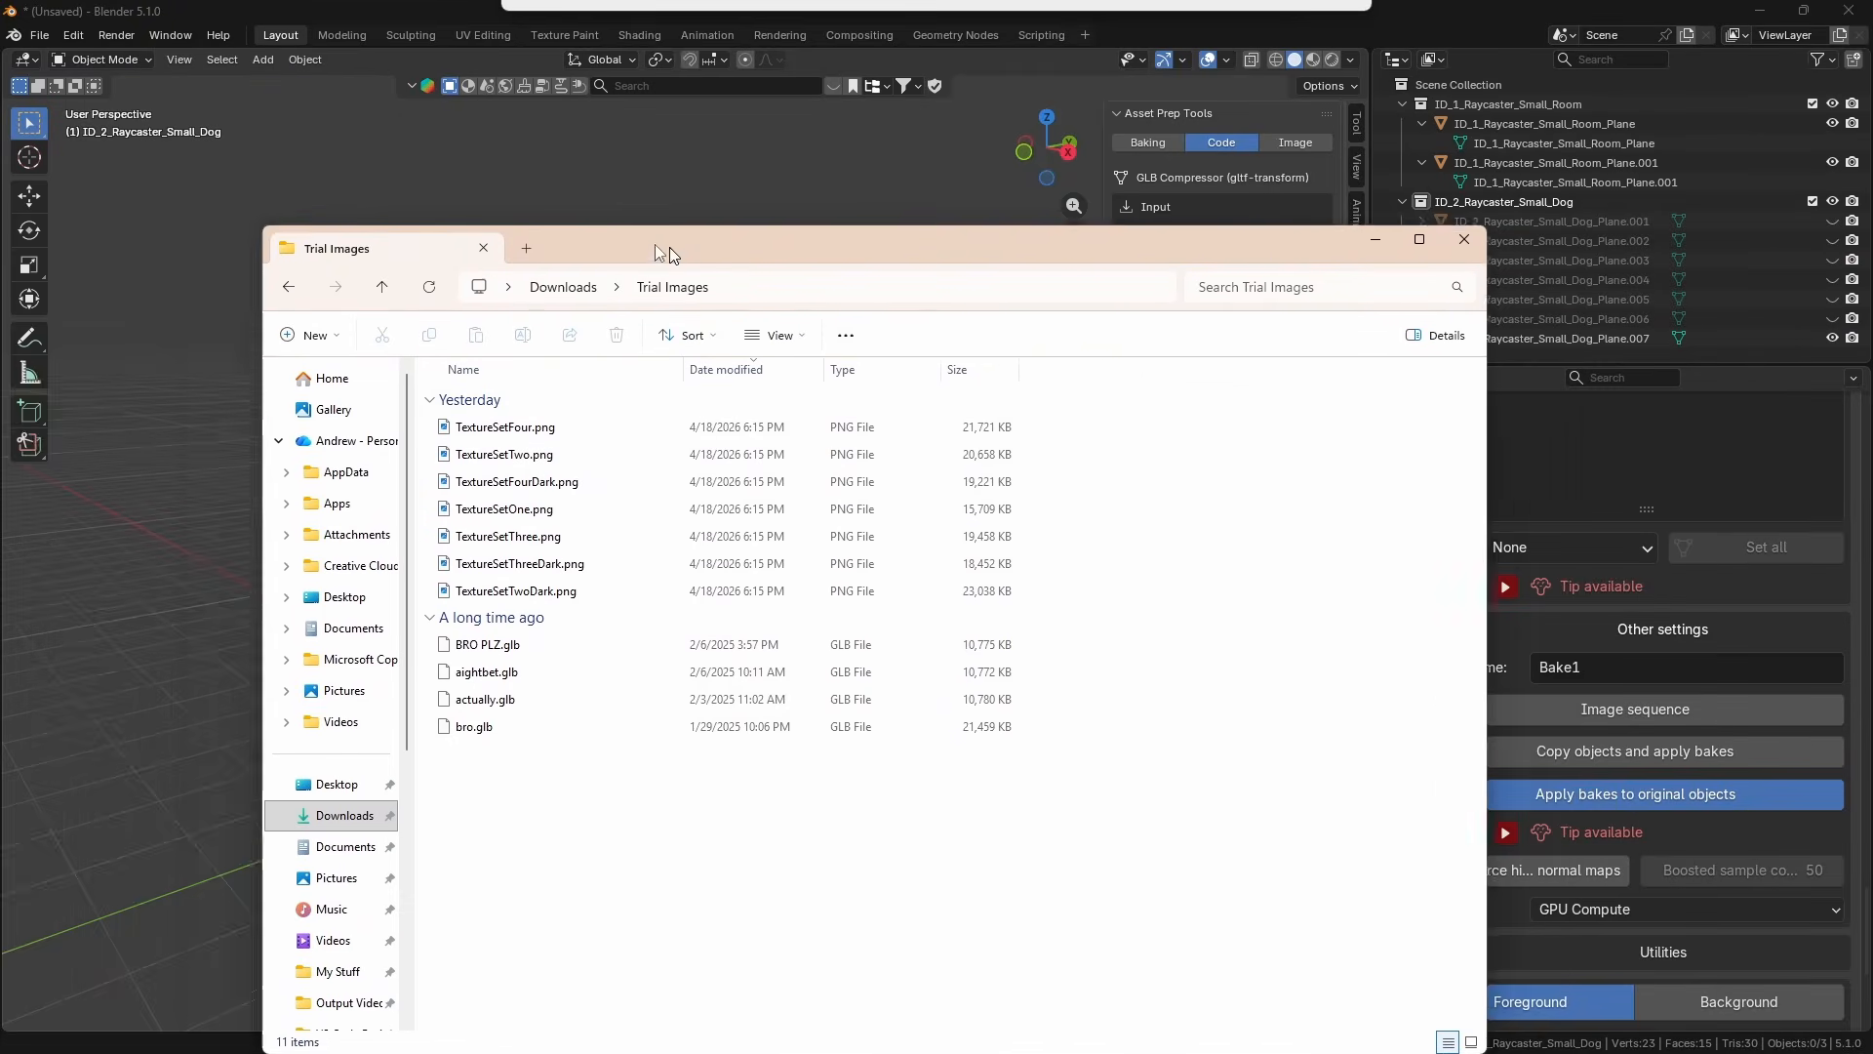
drag(668, 253, 909, 528)
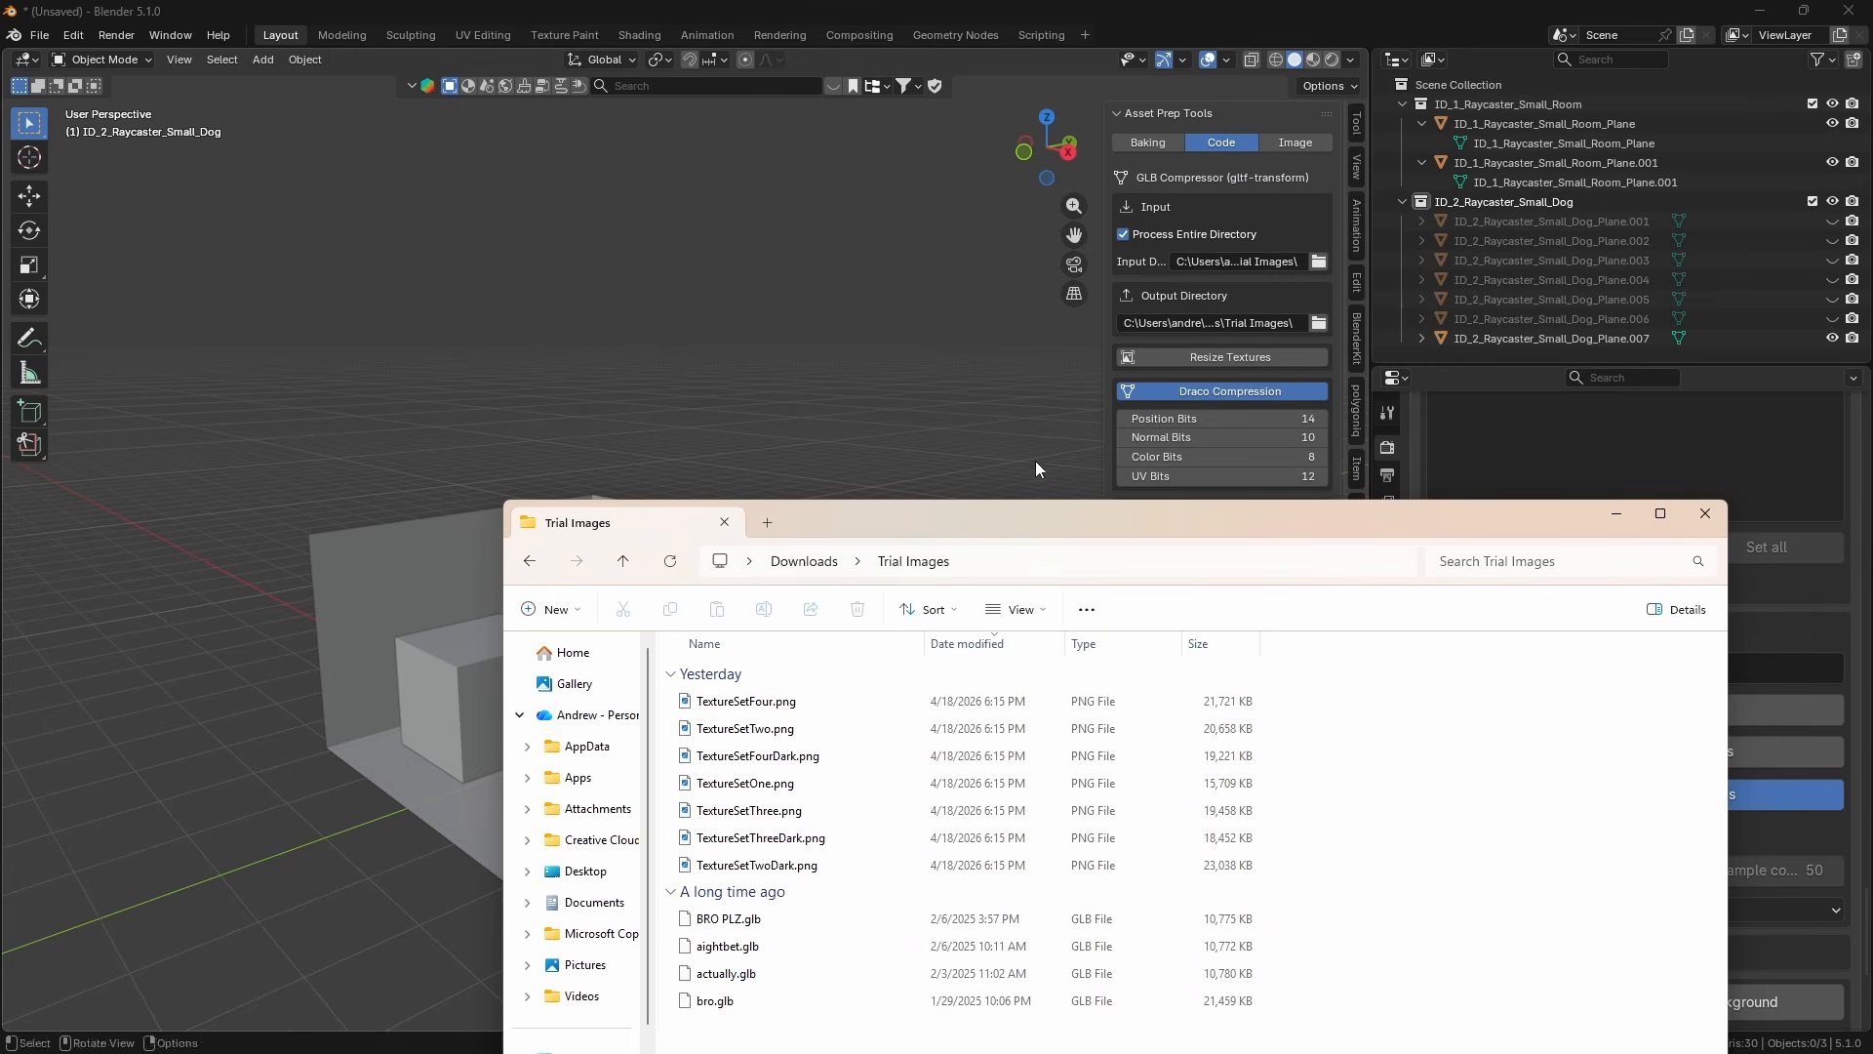
scroll(1232, 410, down, 5)
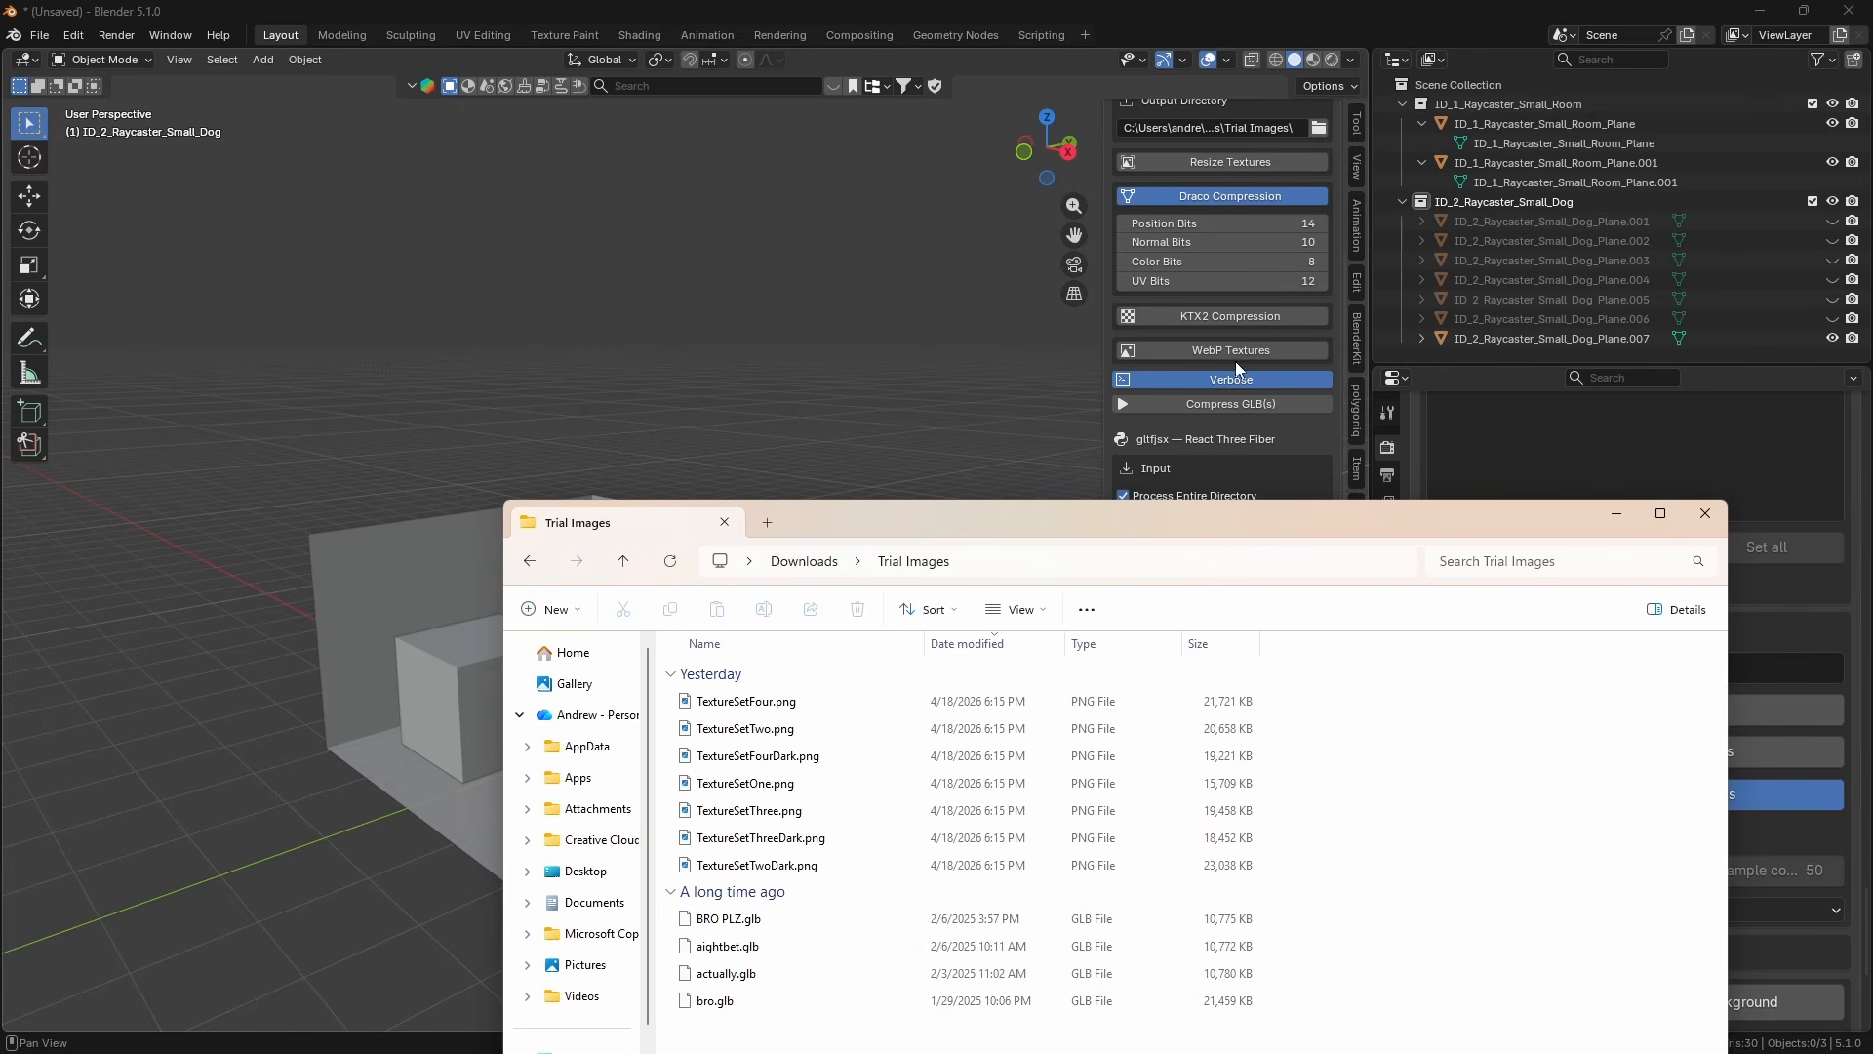
drag(1154, 523, 935, 512)
Enable KTX2 compression with the ETC1S codec at quality 128 and compress the GLB files of the Trial Images folder.
click(1231, 315)
click(1268, 344)
click(1267, 344)
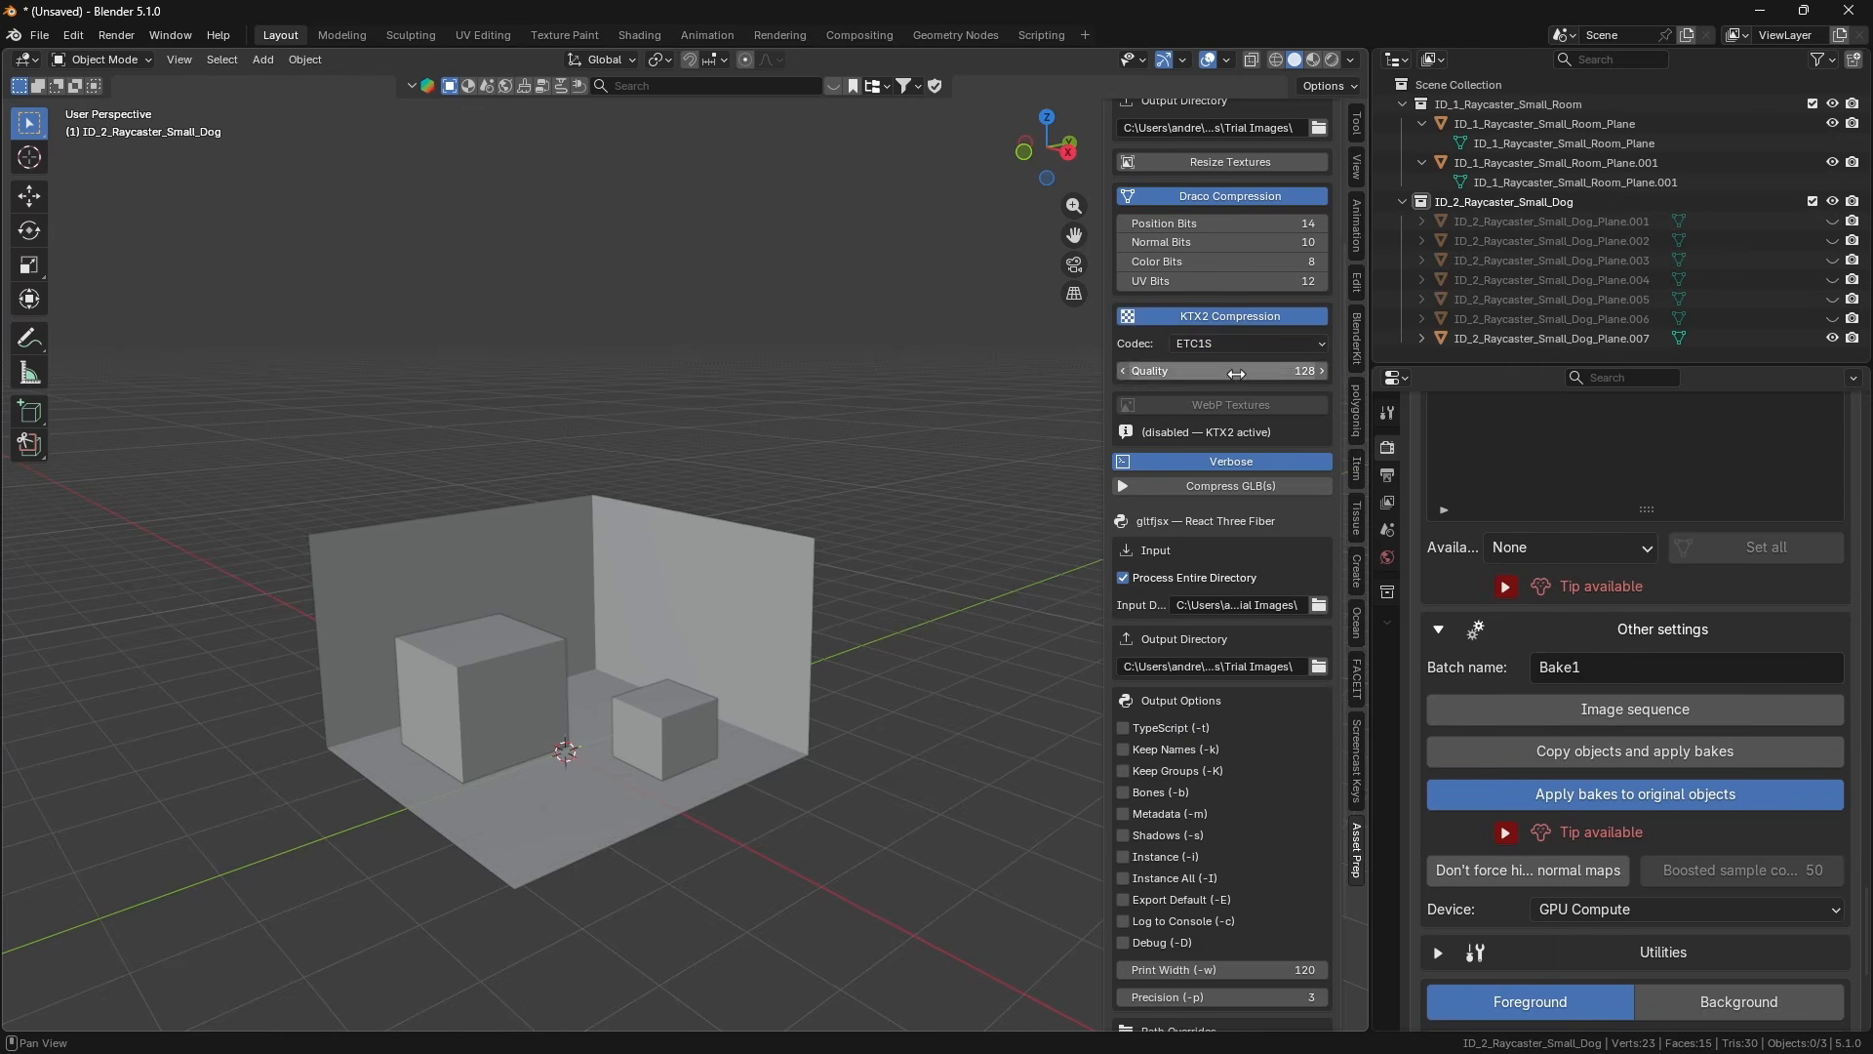
key(alt+Tab)
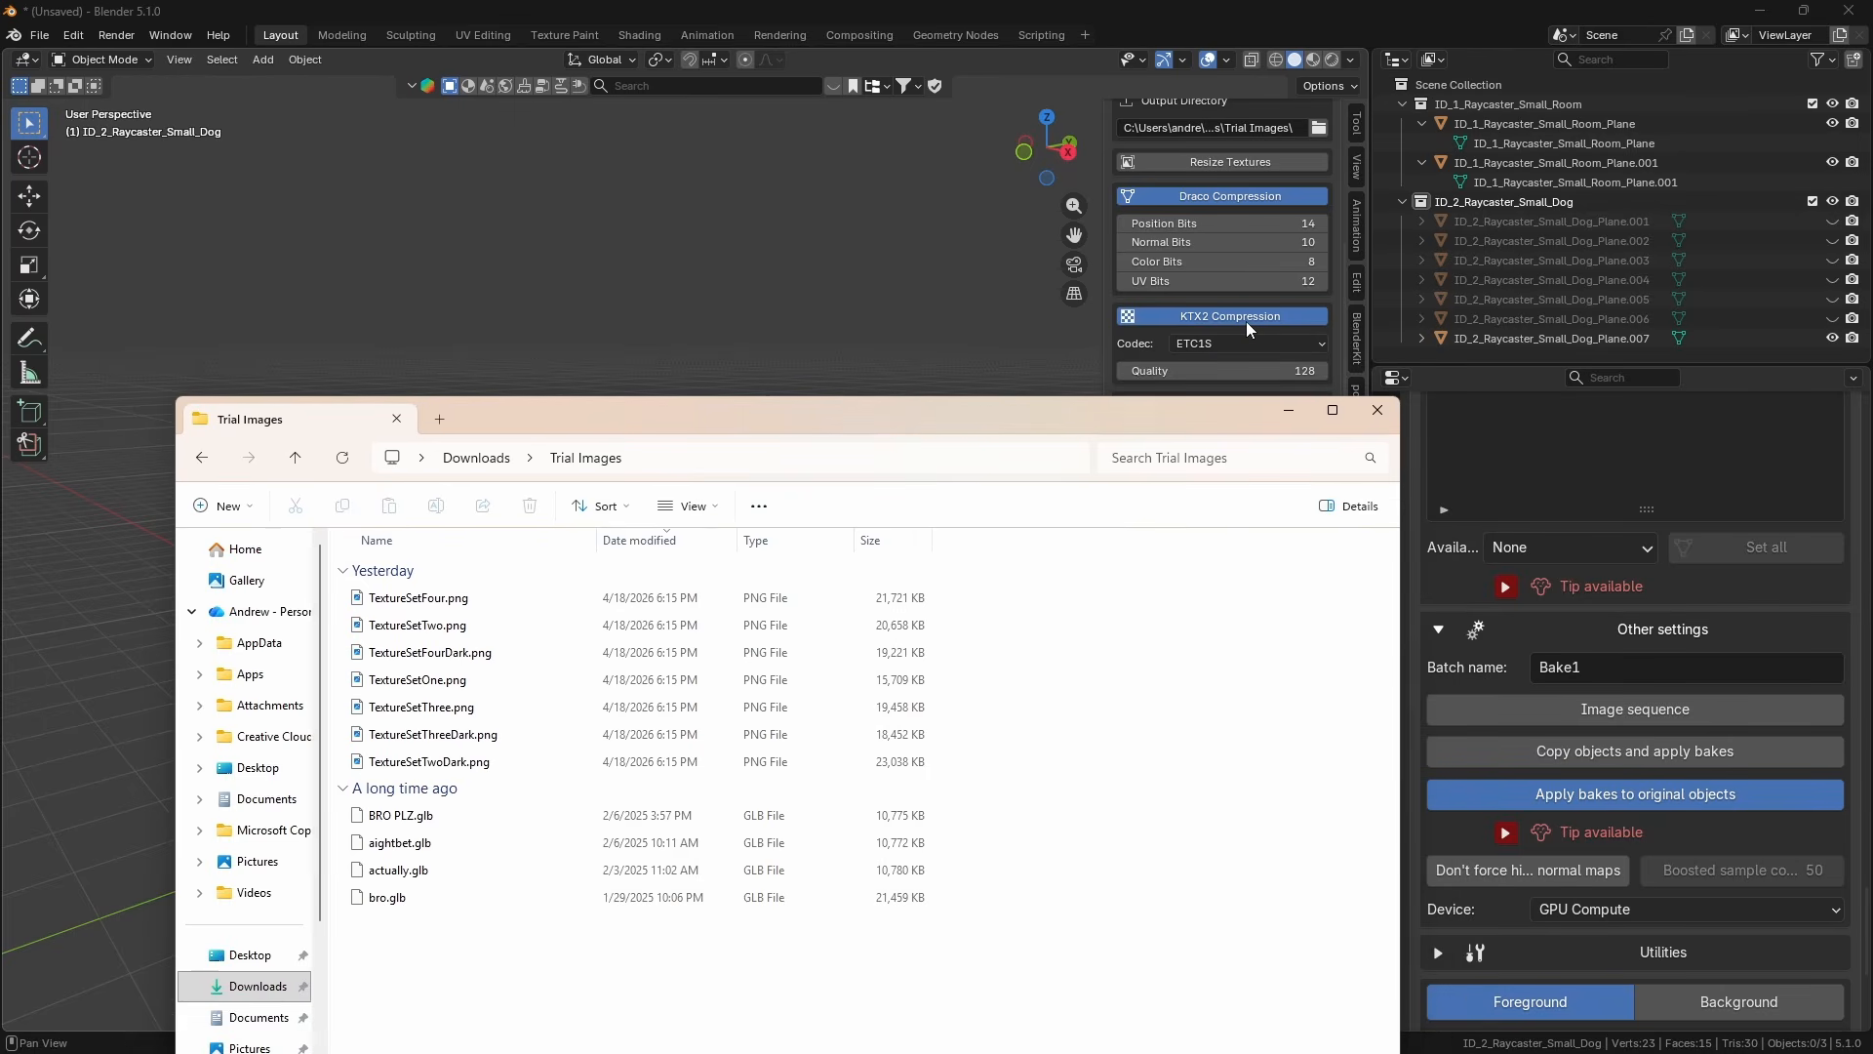
drag(1045, 412, 1176, 561)
click(1251, 484)
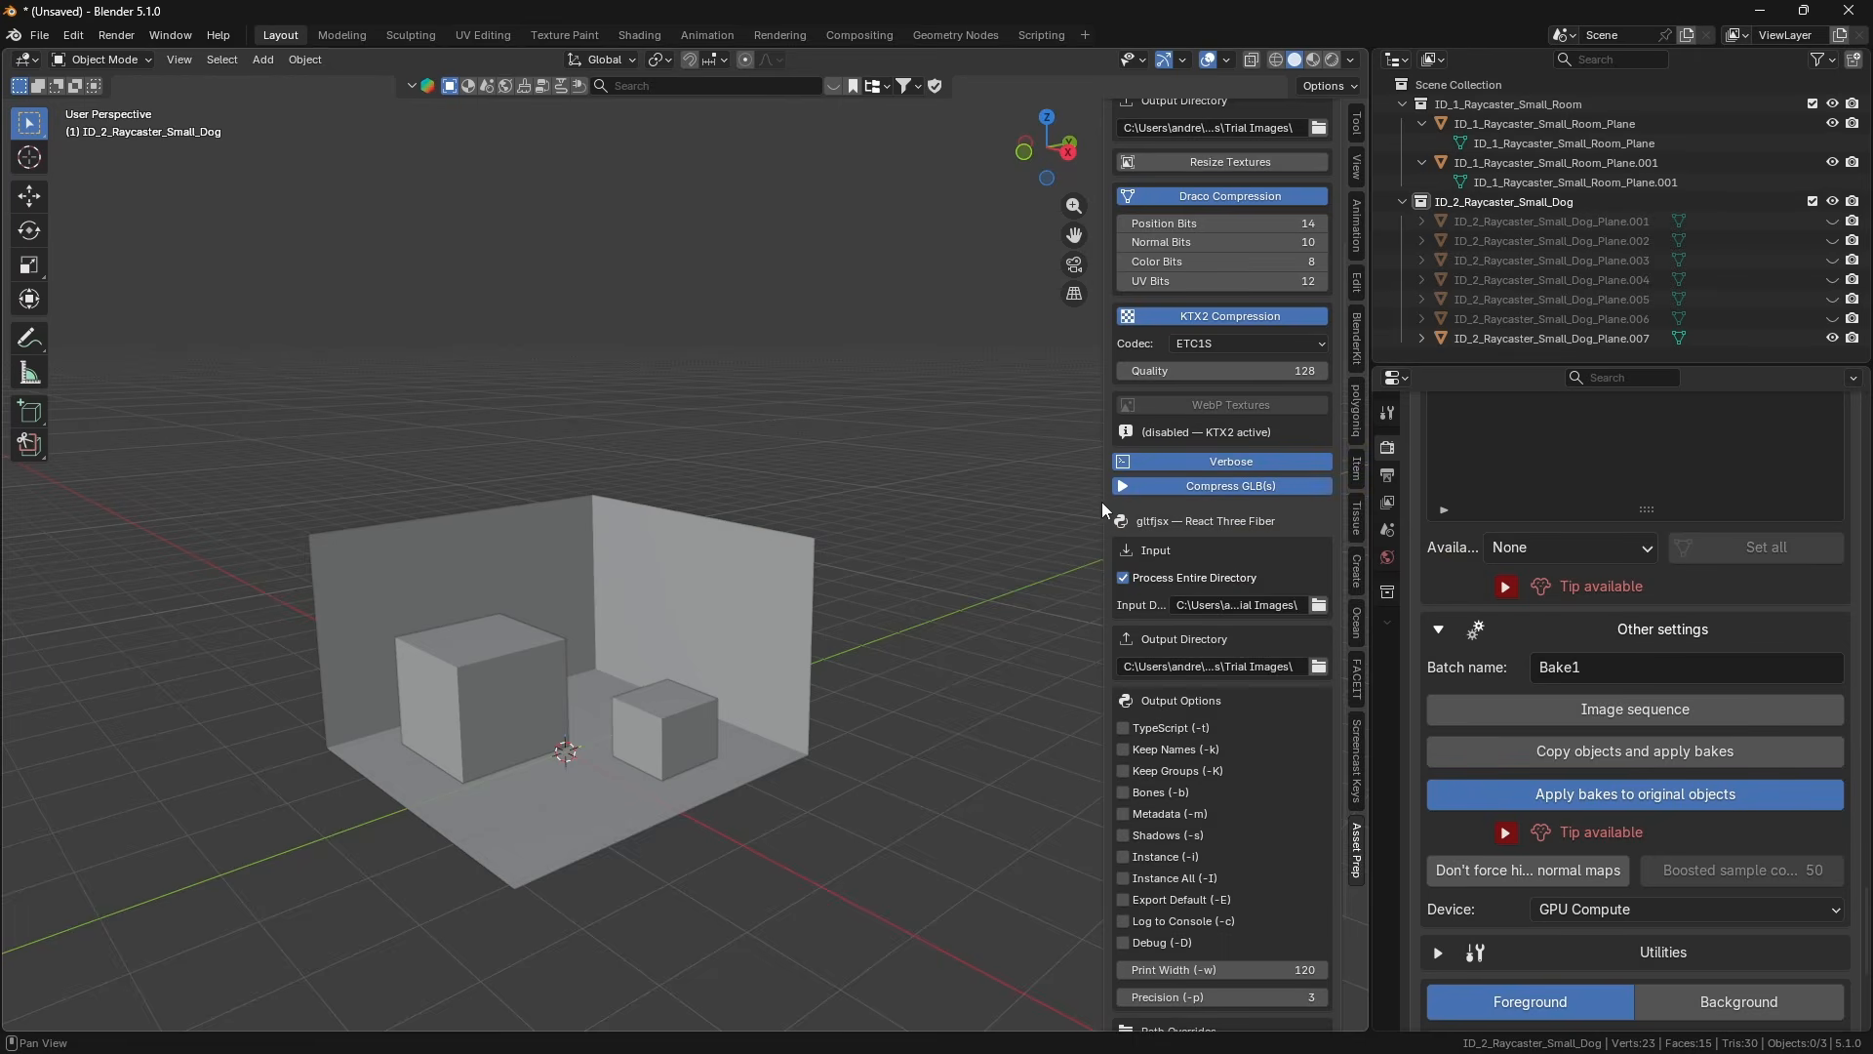
Turn KTX2 compression off and compress all GLB files in the Trial Images folder with Draco compression only.
key(alt+Tab)
drag(731, 440, 829, 647)
scroll(1204, 572, up, 3)
click(1245, 520)
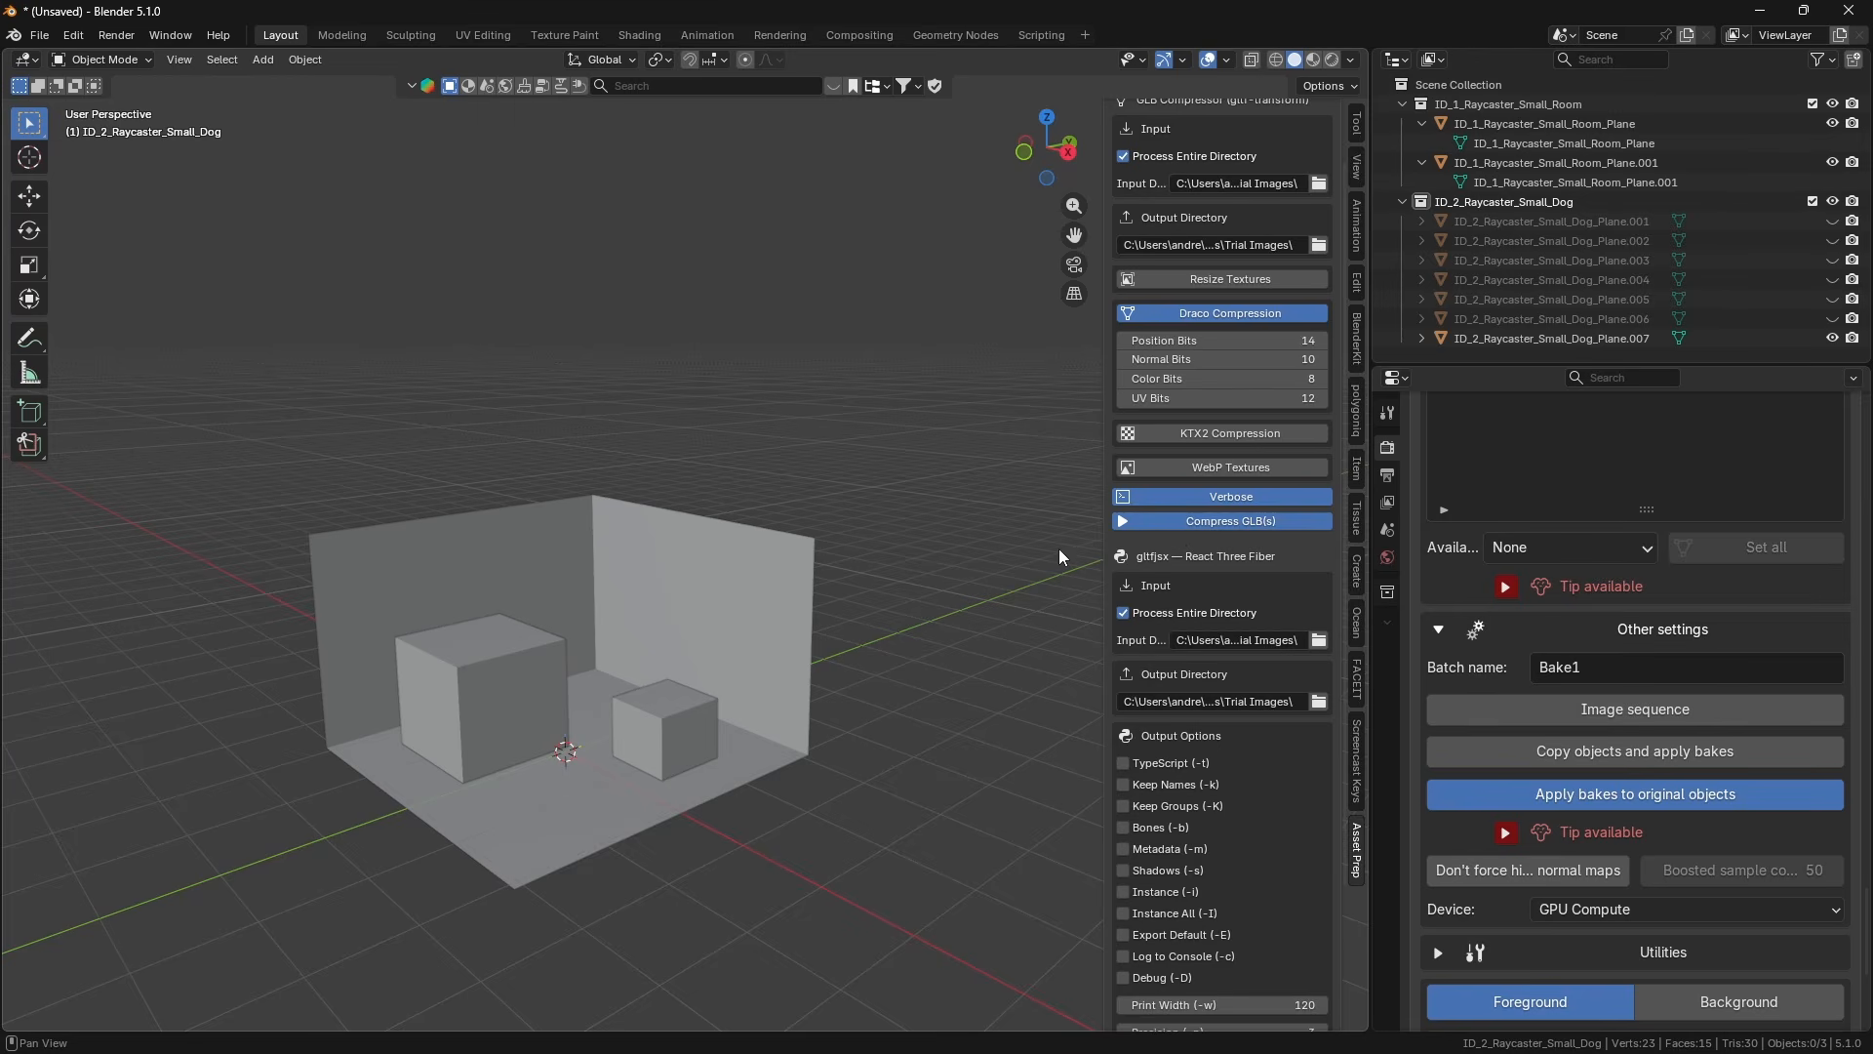
Compare the compressed GLB sizes with the originals in the Trial Images folder, with its window narrowed to leave the addon settings uncovered.
key(alt+Tab)
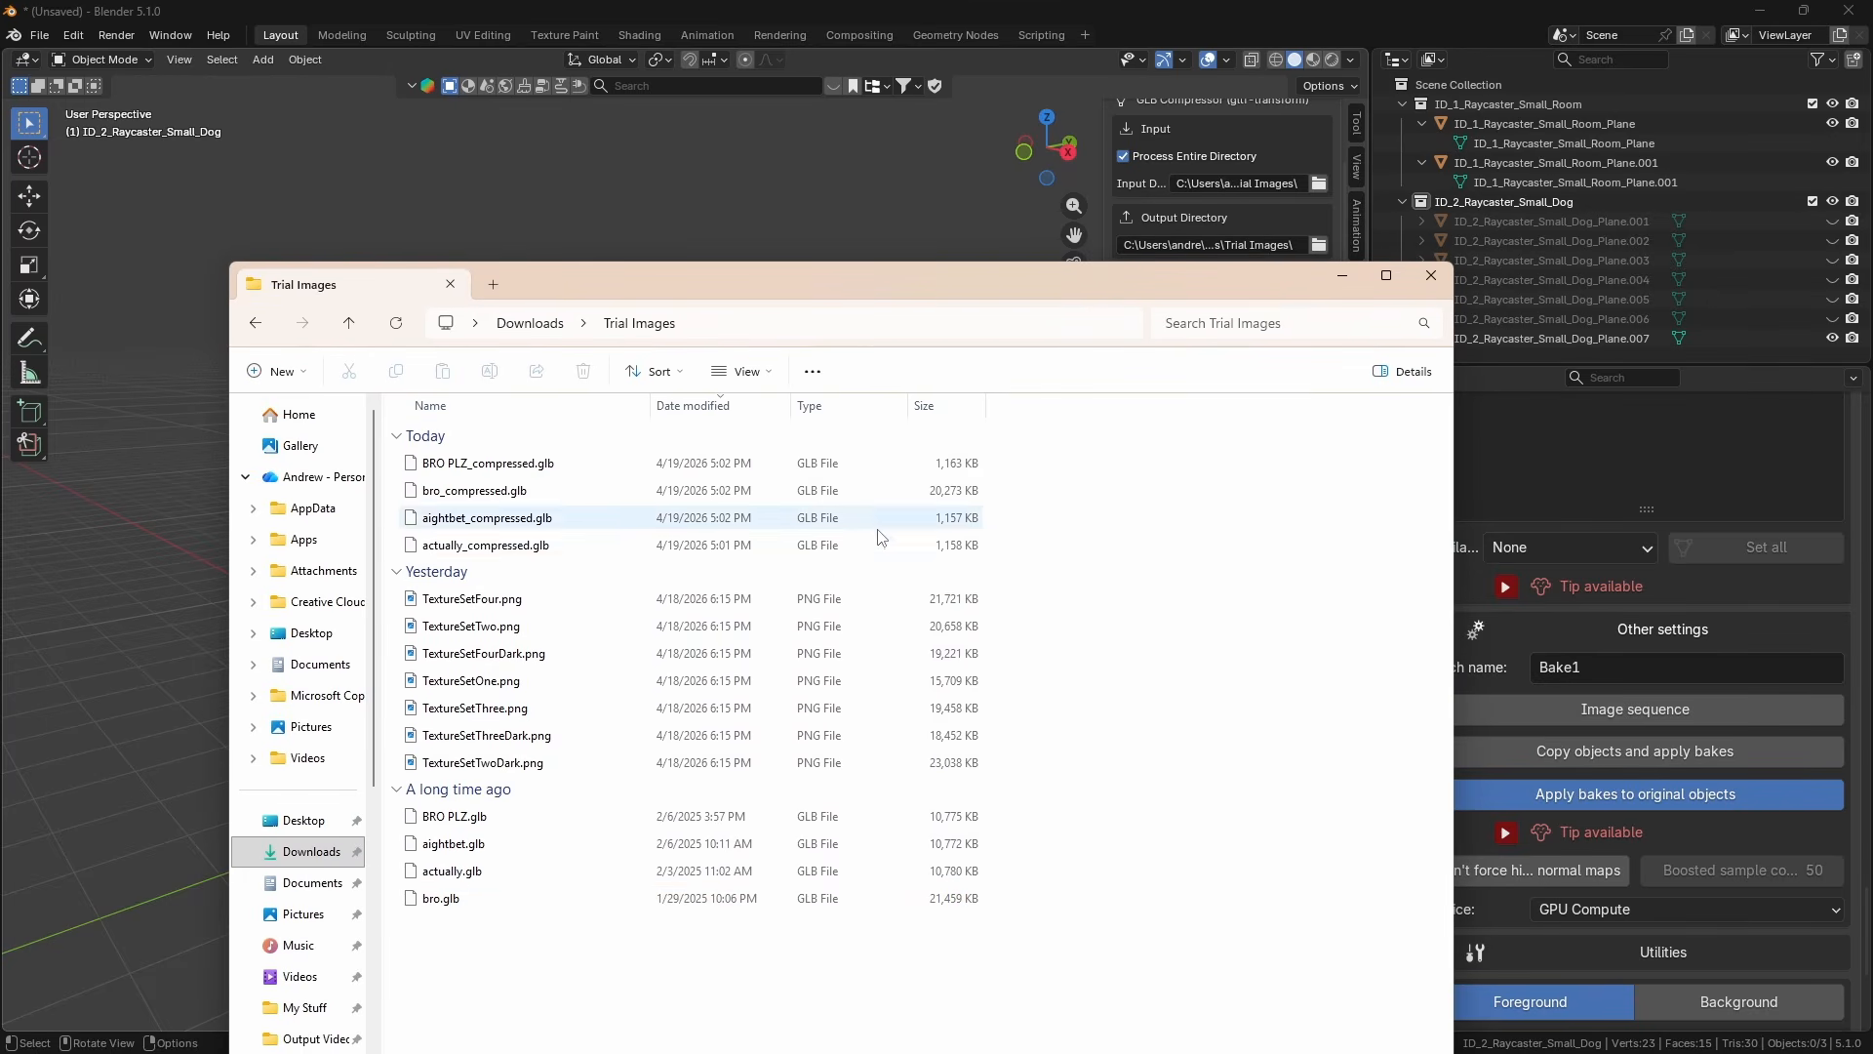
drag(868, 284, 565, 201)
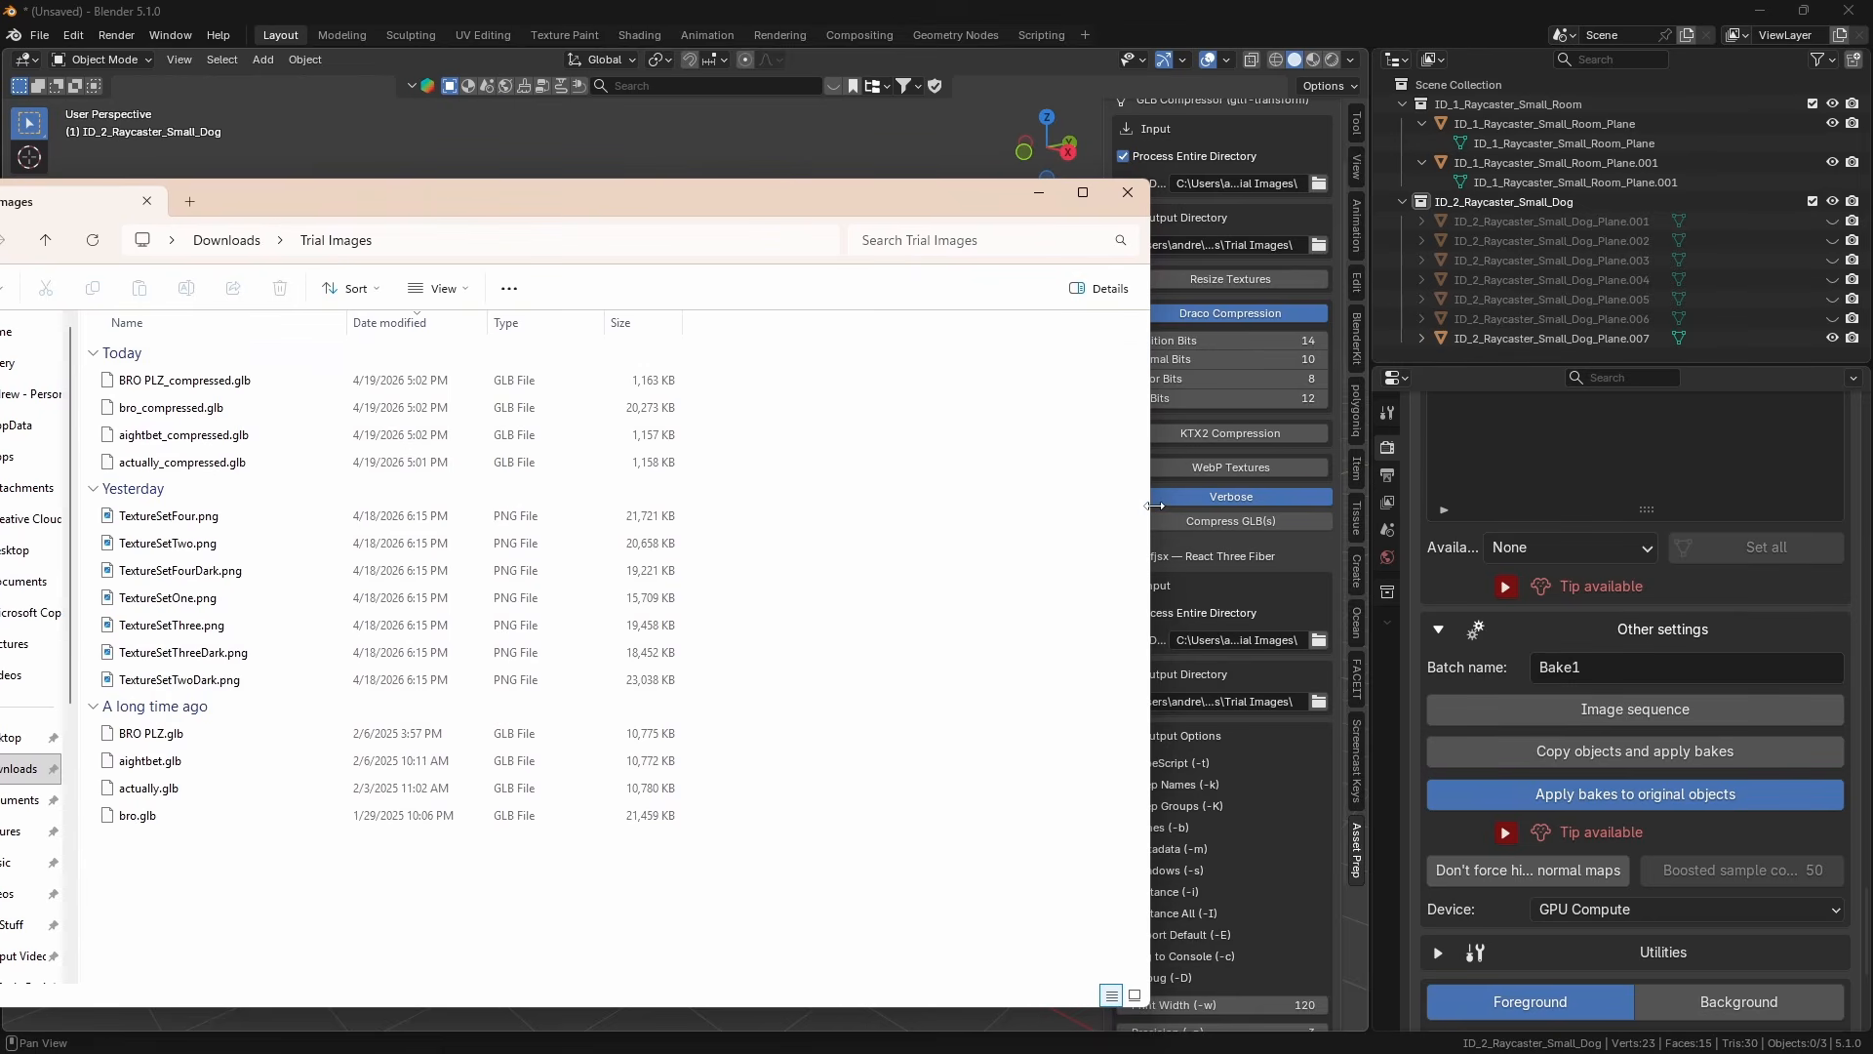
drag(1149, 523, 802, 523)
drag(547, 201, 678, 192)
Enable Transform for Web in the gltfjsx settings with resolution 1024 and WebP as the texture format.
scroll(1215, 556, down, 5)
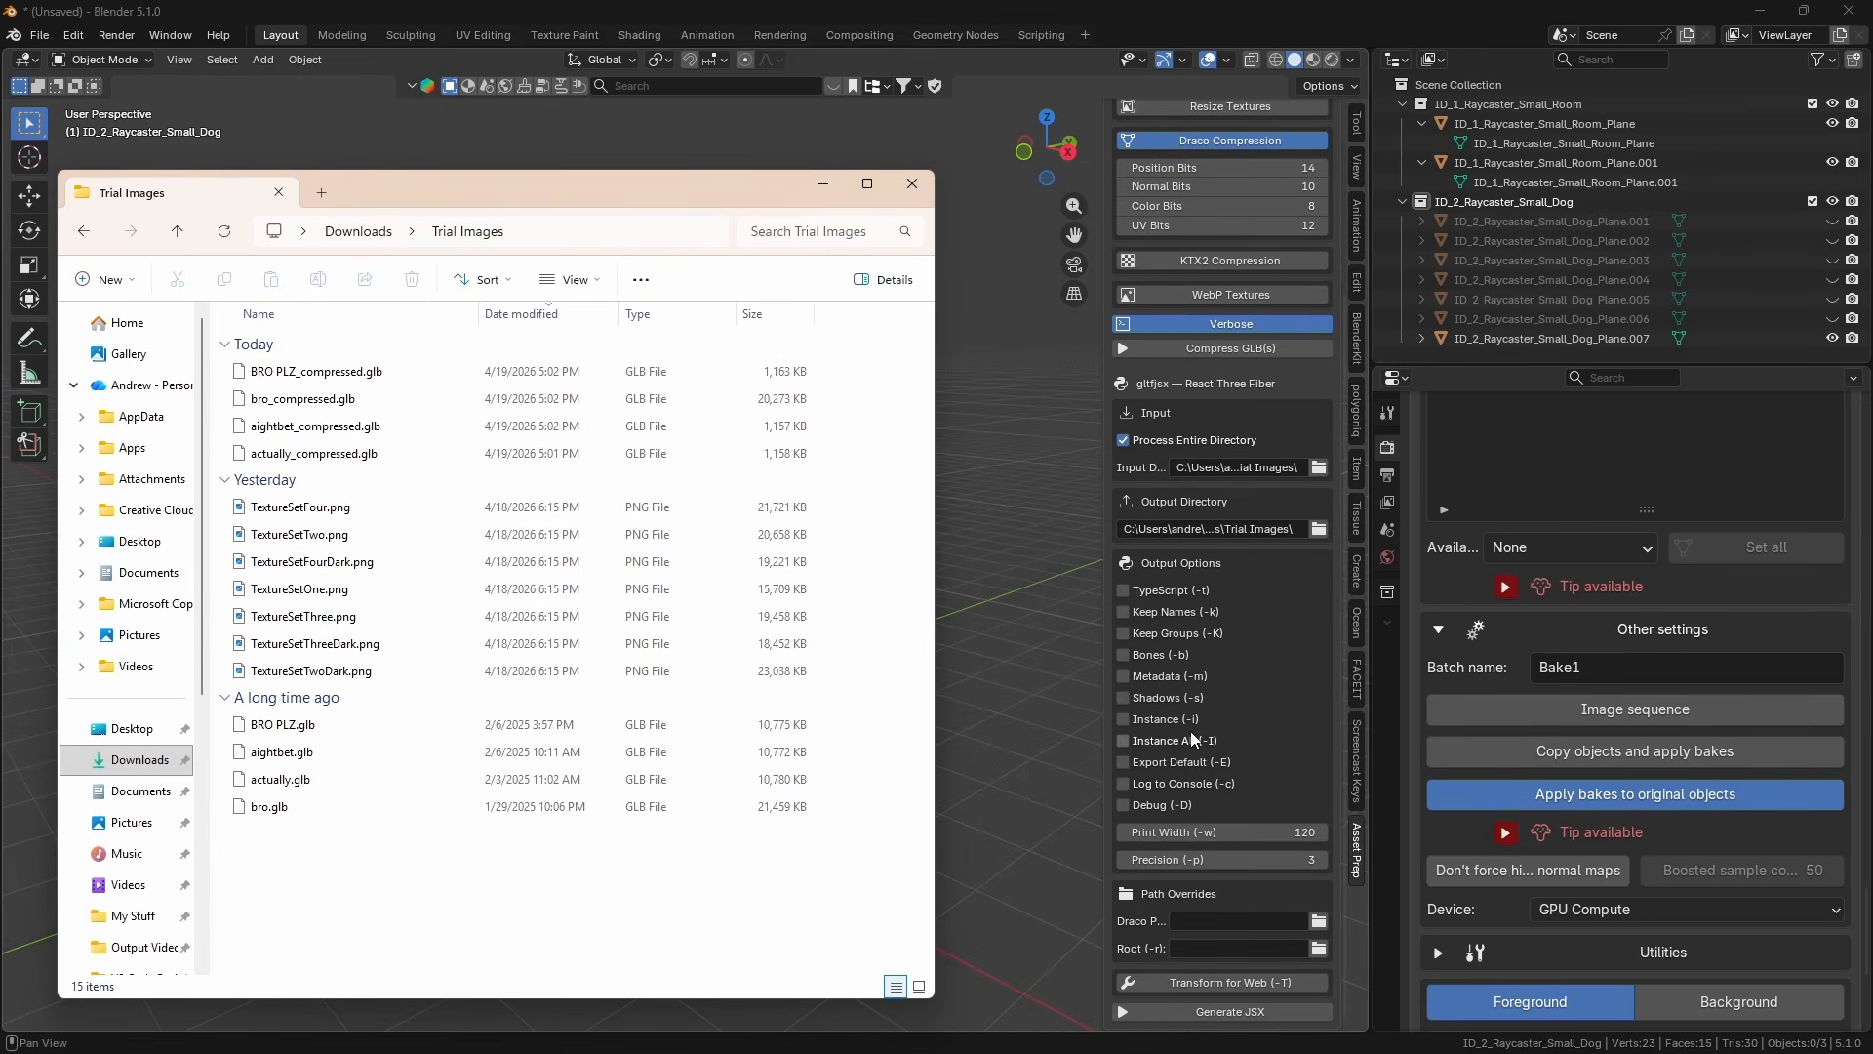
click(1210, 982)
scroll(1234, 907, down, 4)
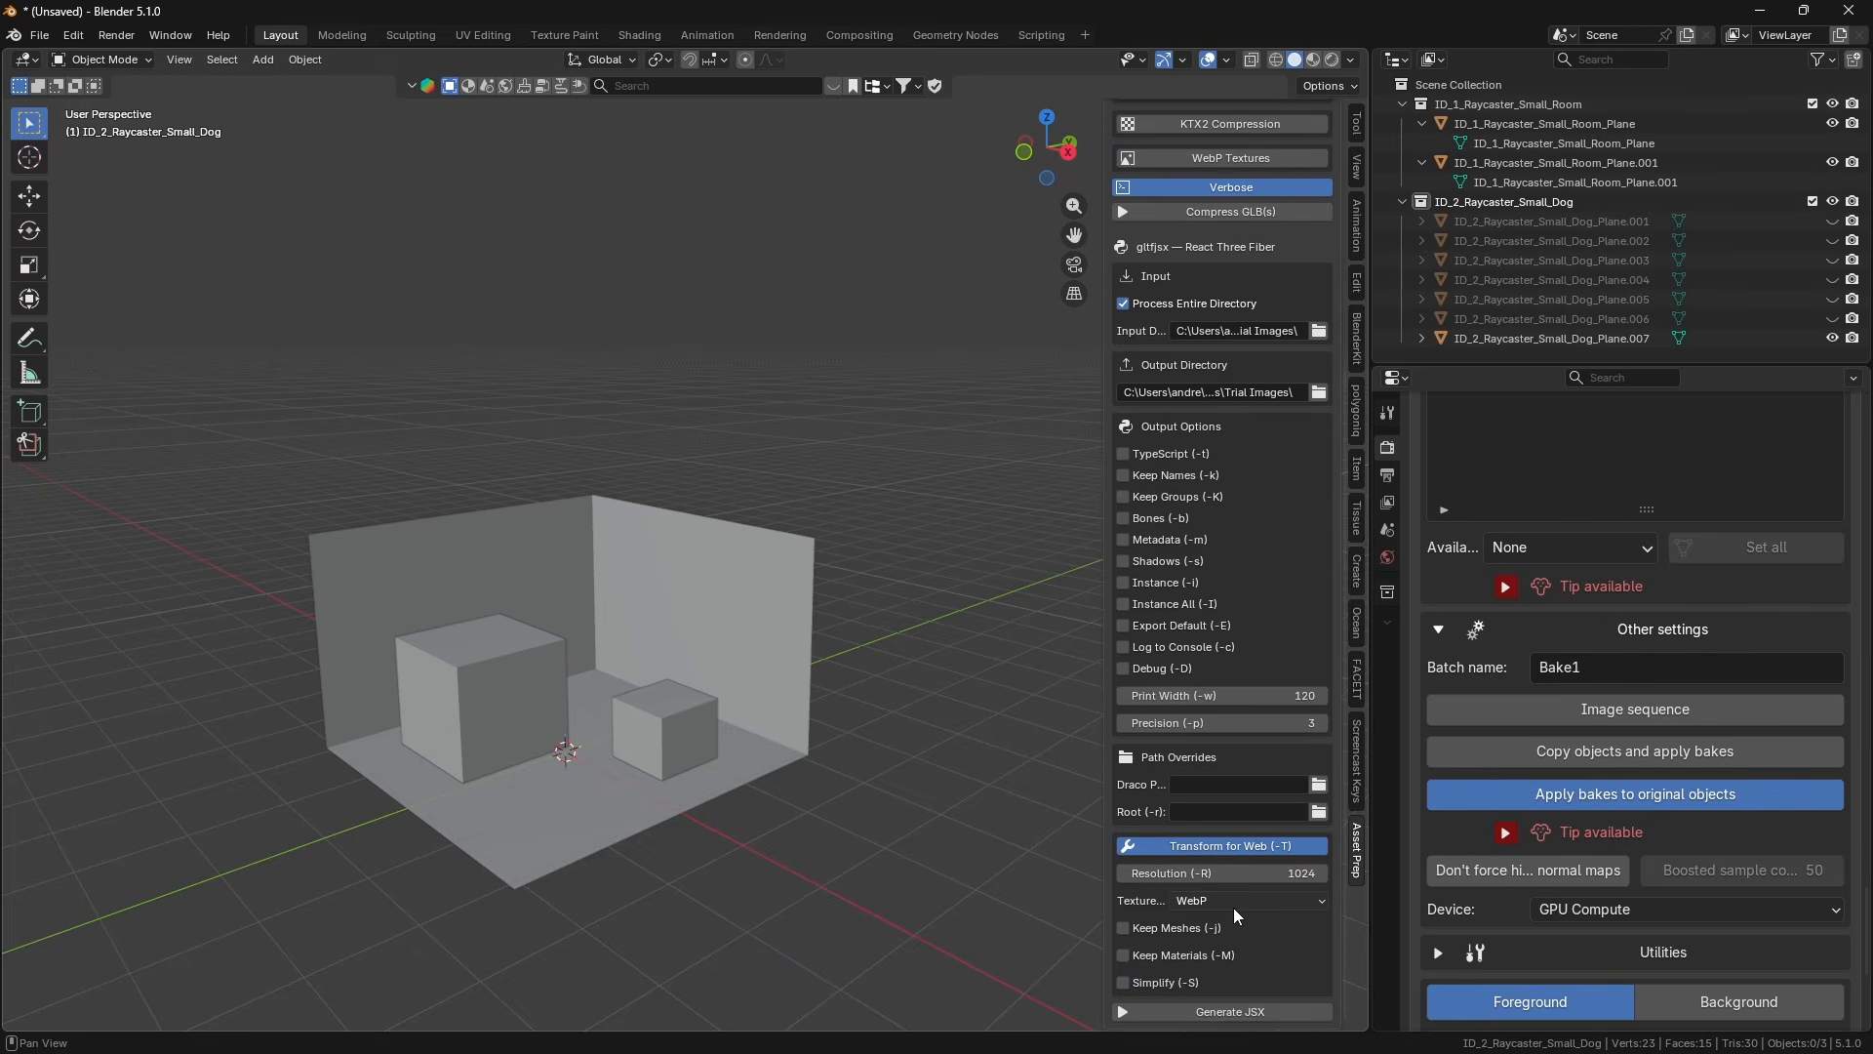
click(1220, 891)
click(1226, 902)
scroll(1223, 884, up, 6)
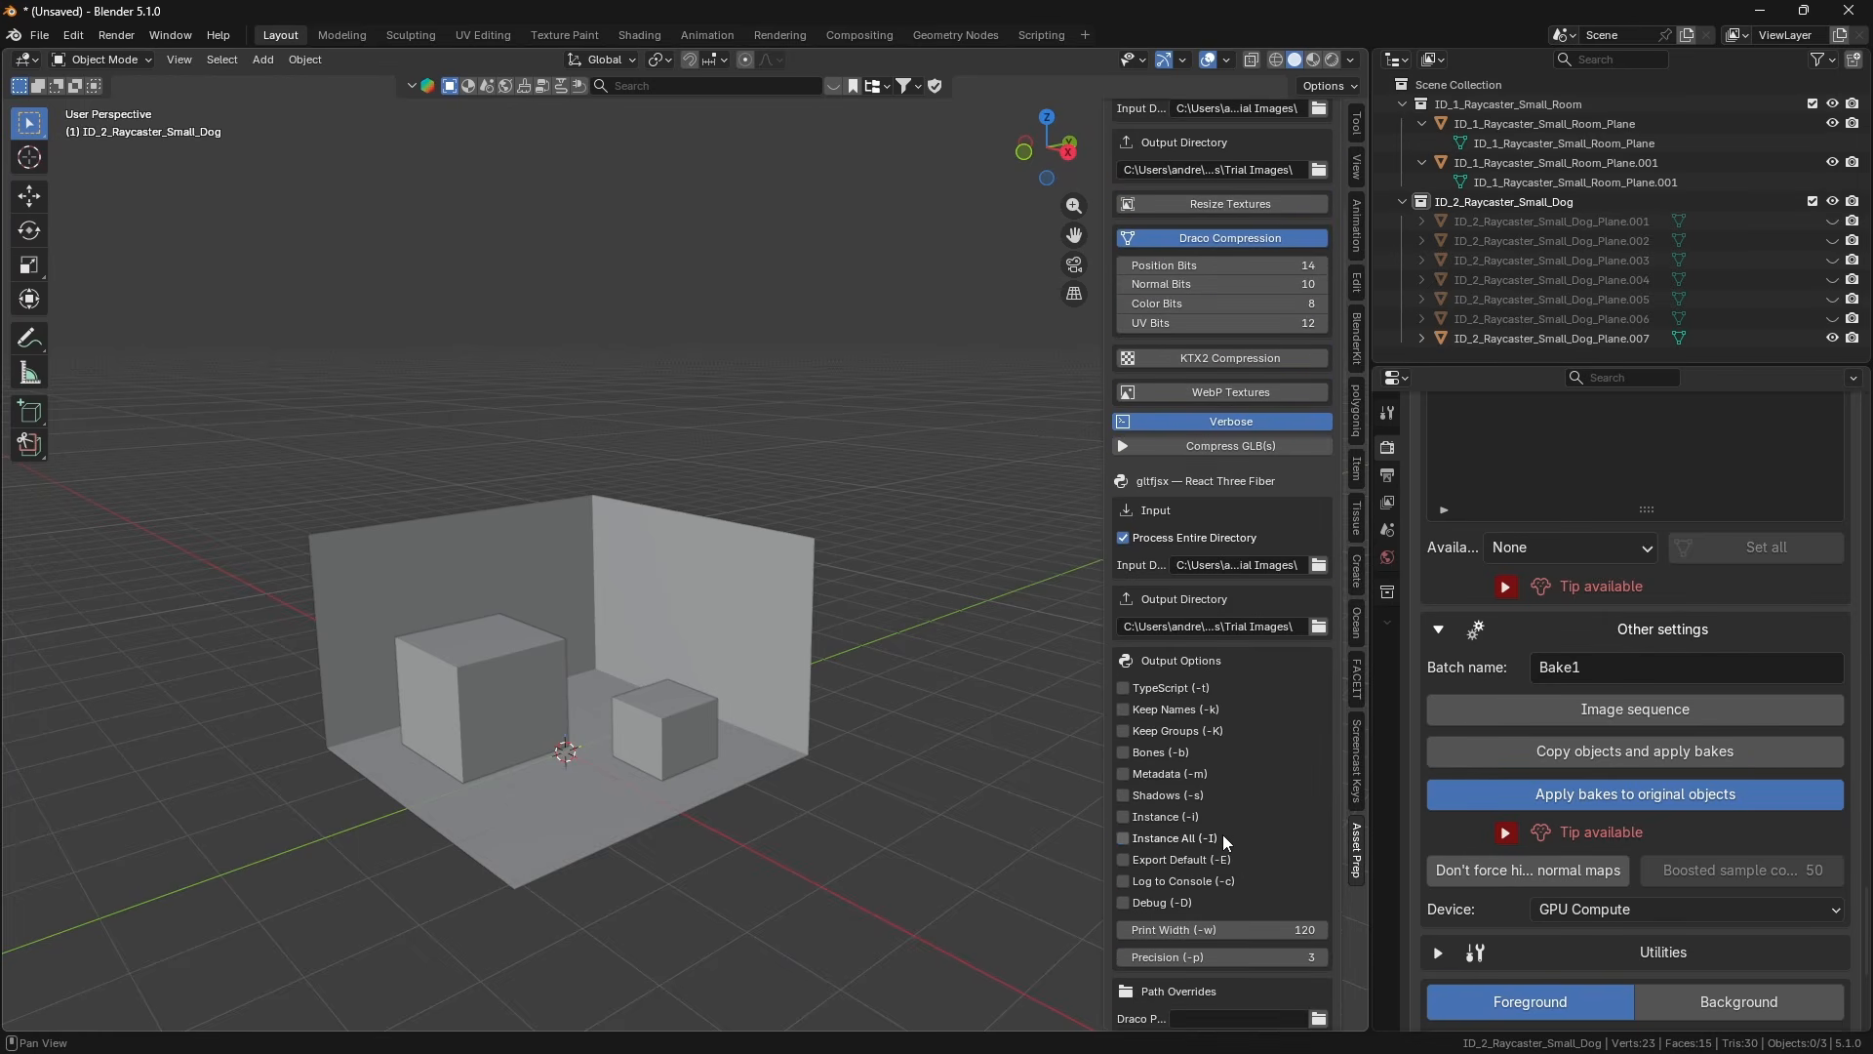
Generate React Three Fiber JSX components and web-transformed GLBs from every GLB file in the Trial Images directory.
scroll(1234, 755, down, 1)
scroll(1234, 754, down, 3)
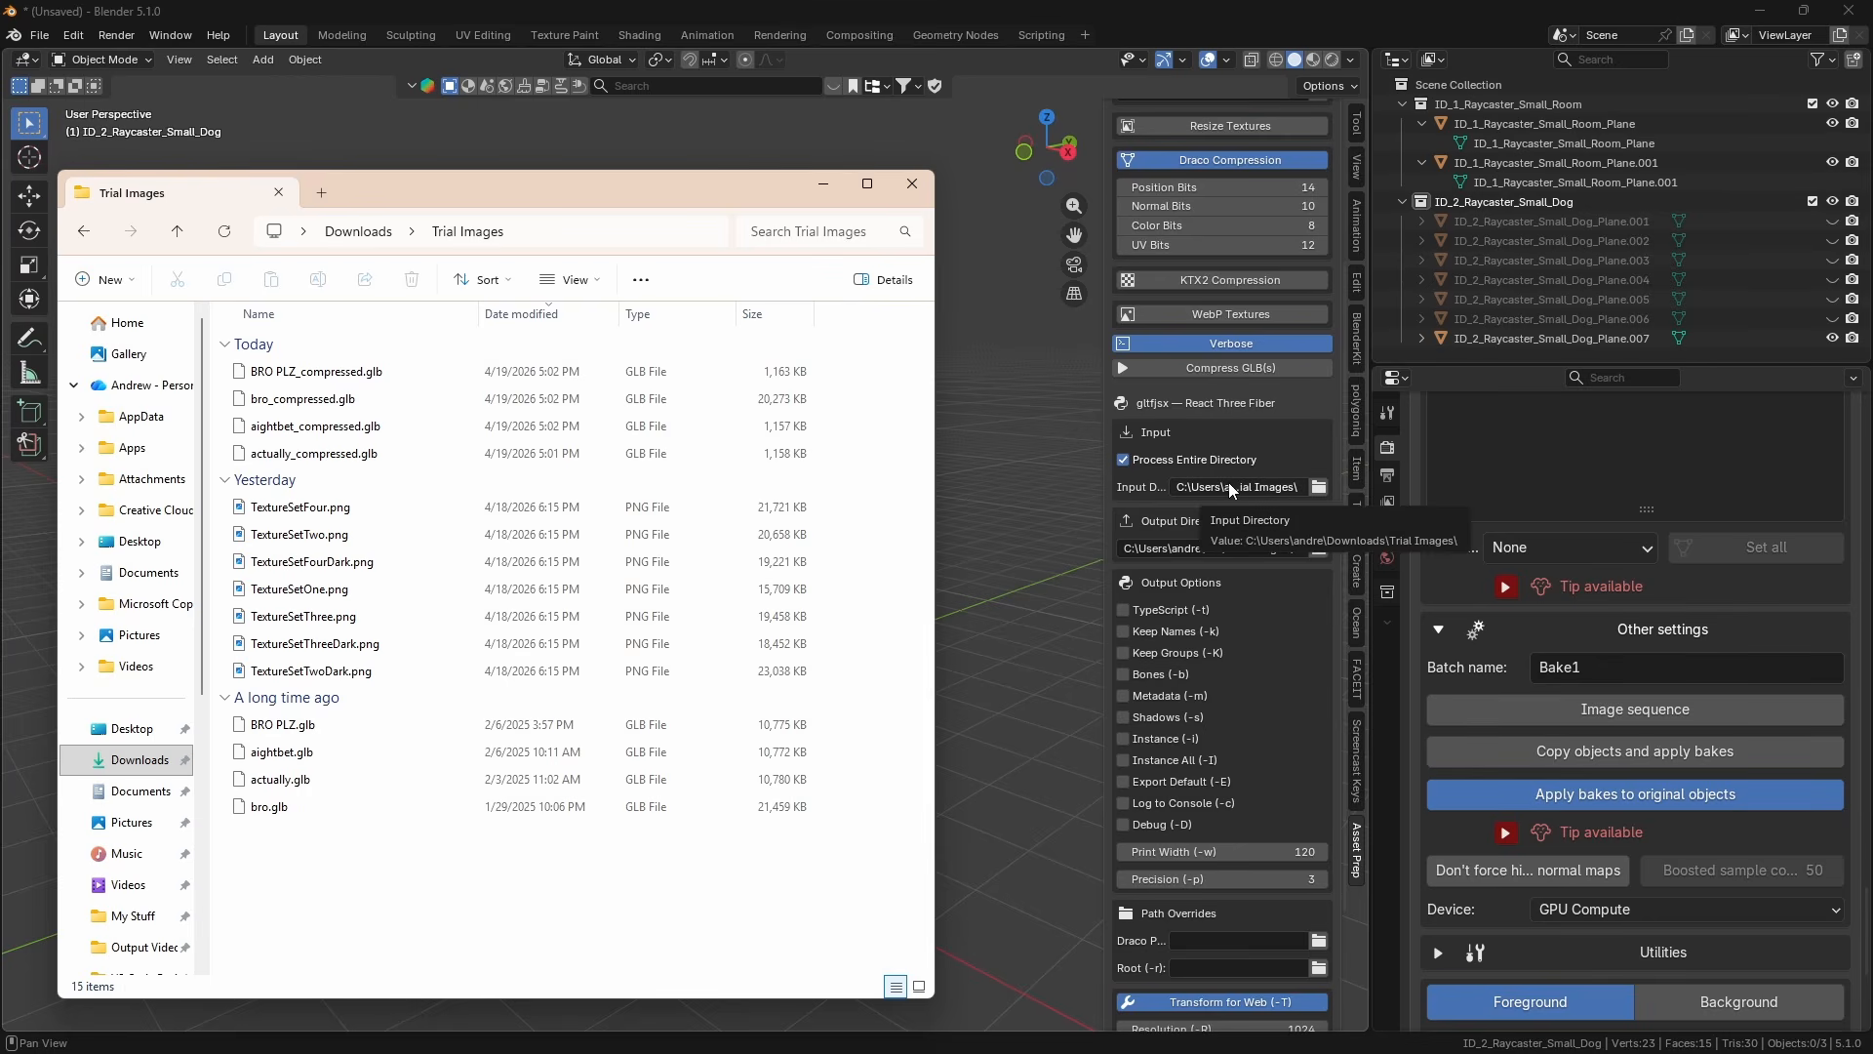
scroll(1213, 730, down, 1)
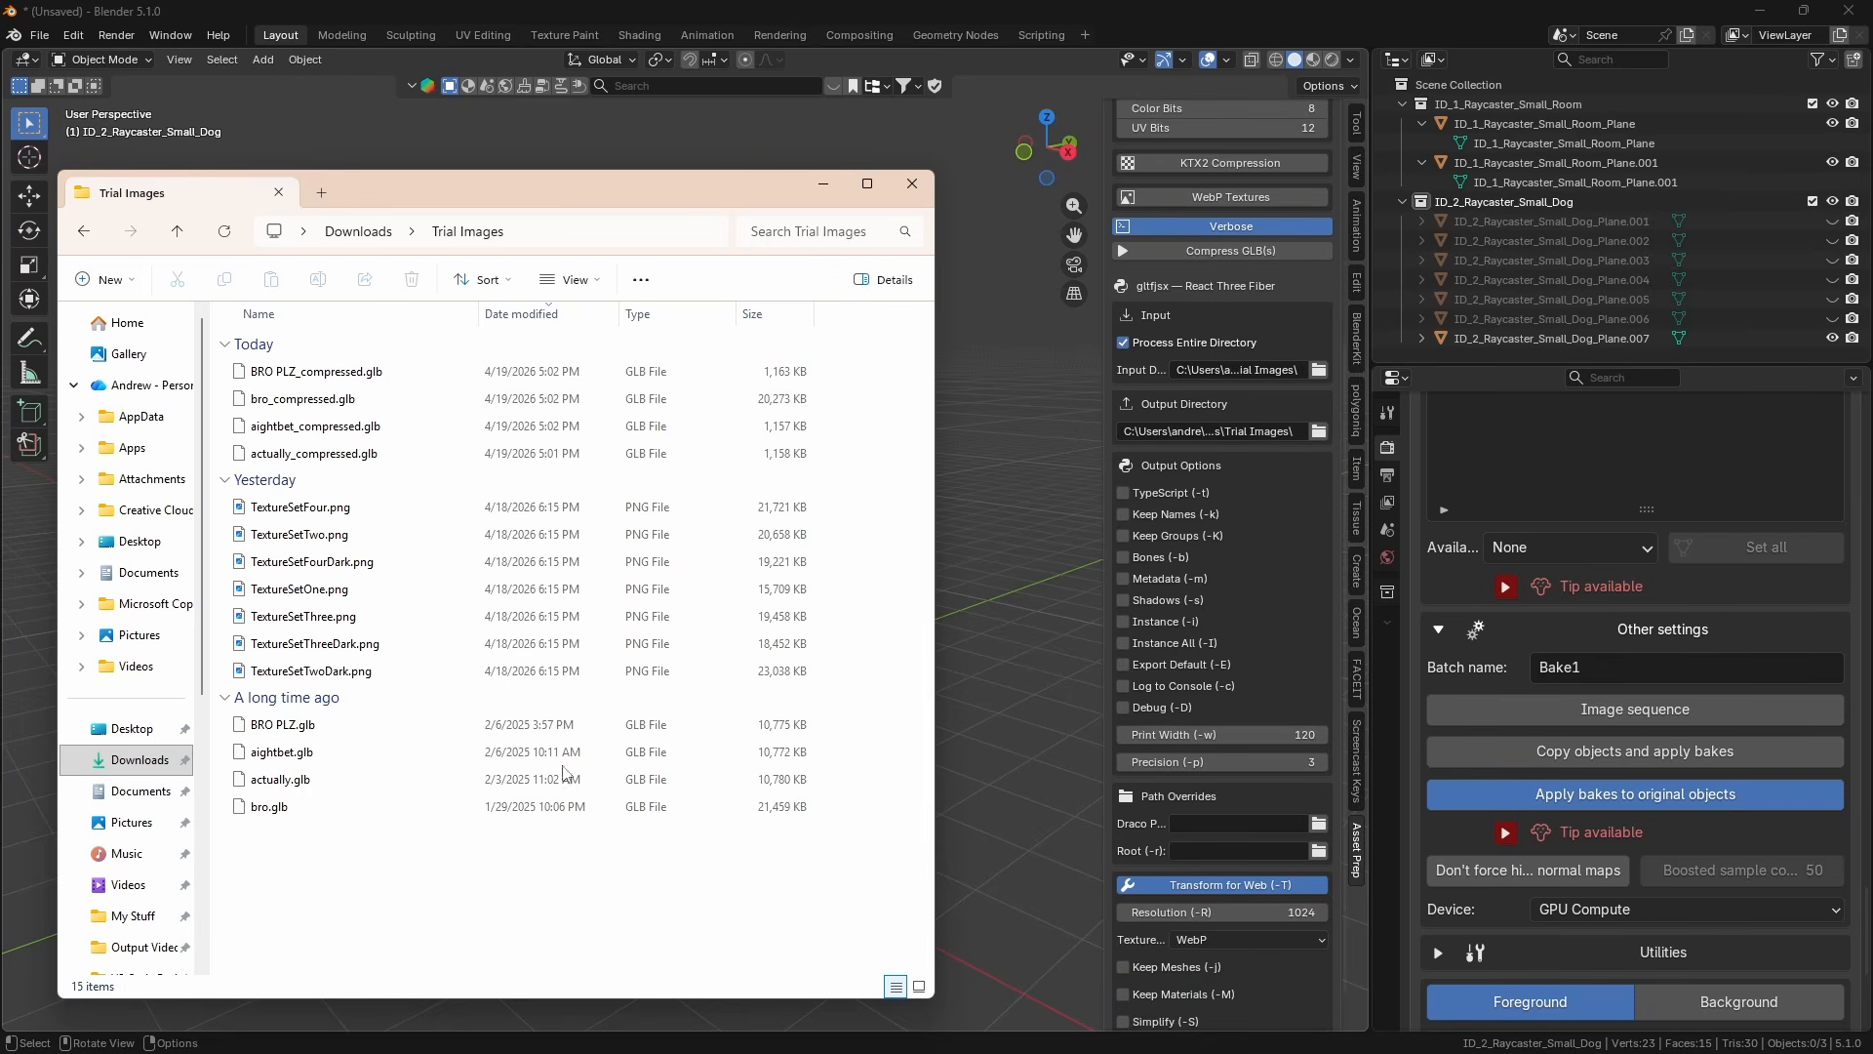
scroll(1194, 867, down, 1)
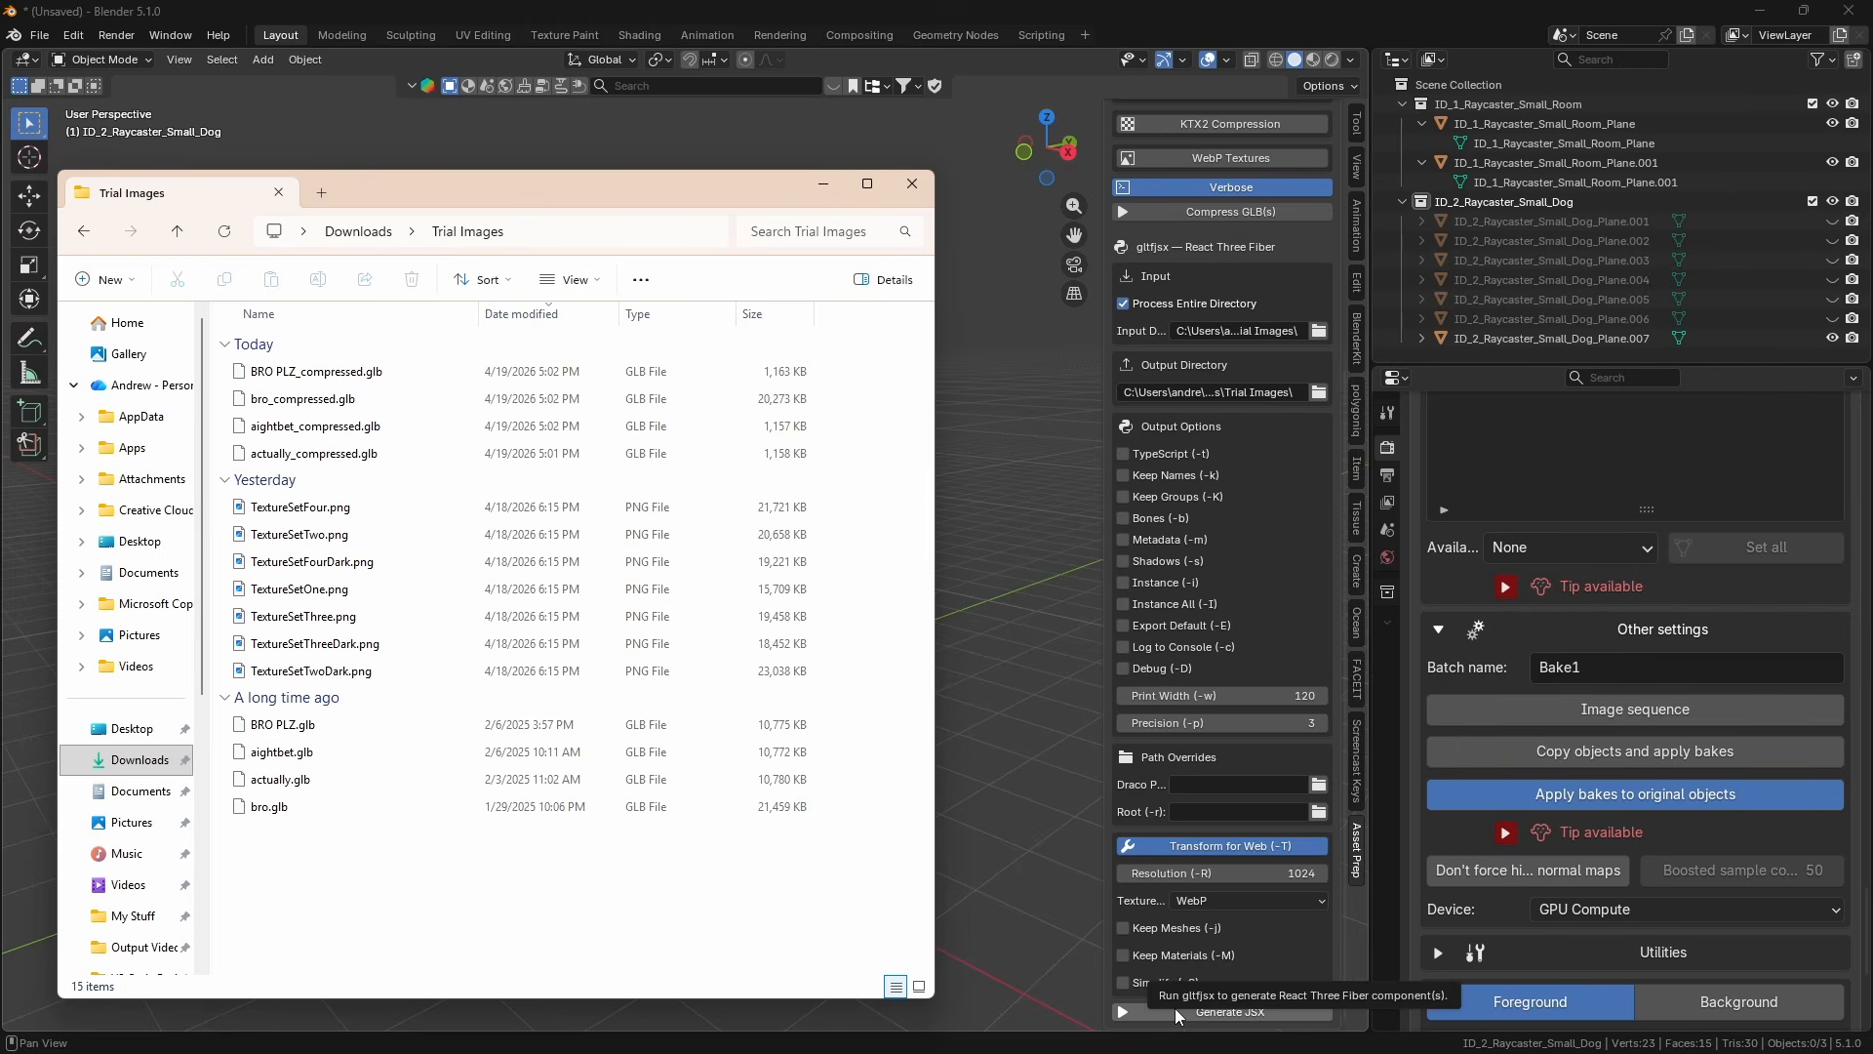
click(1175, 1009)
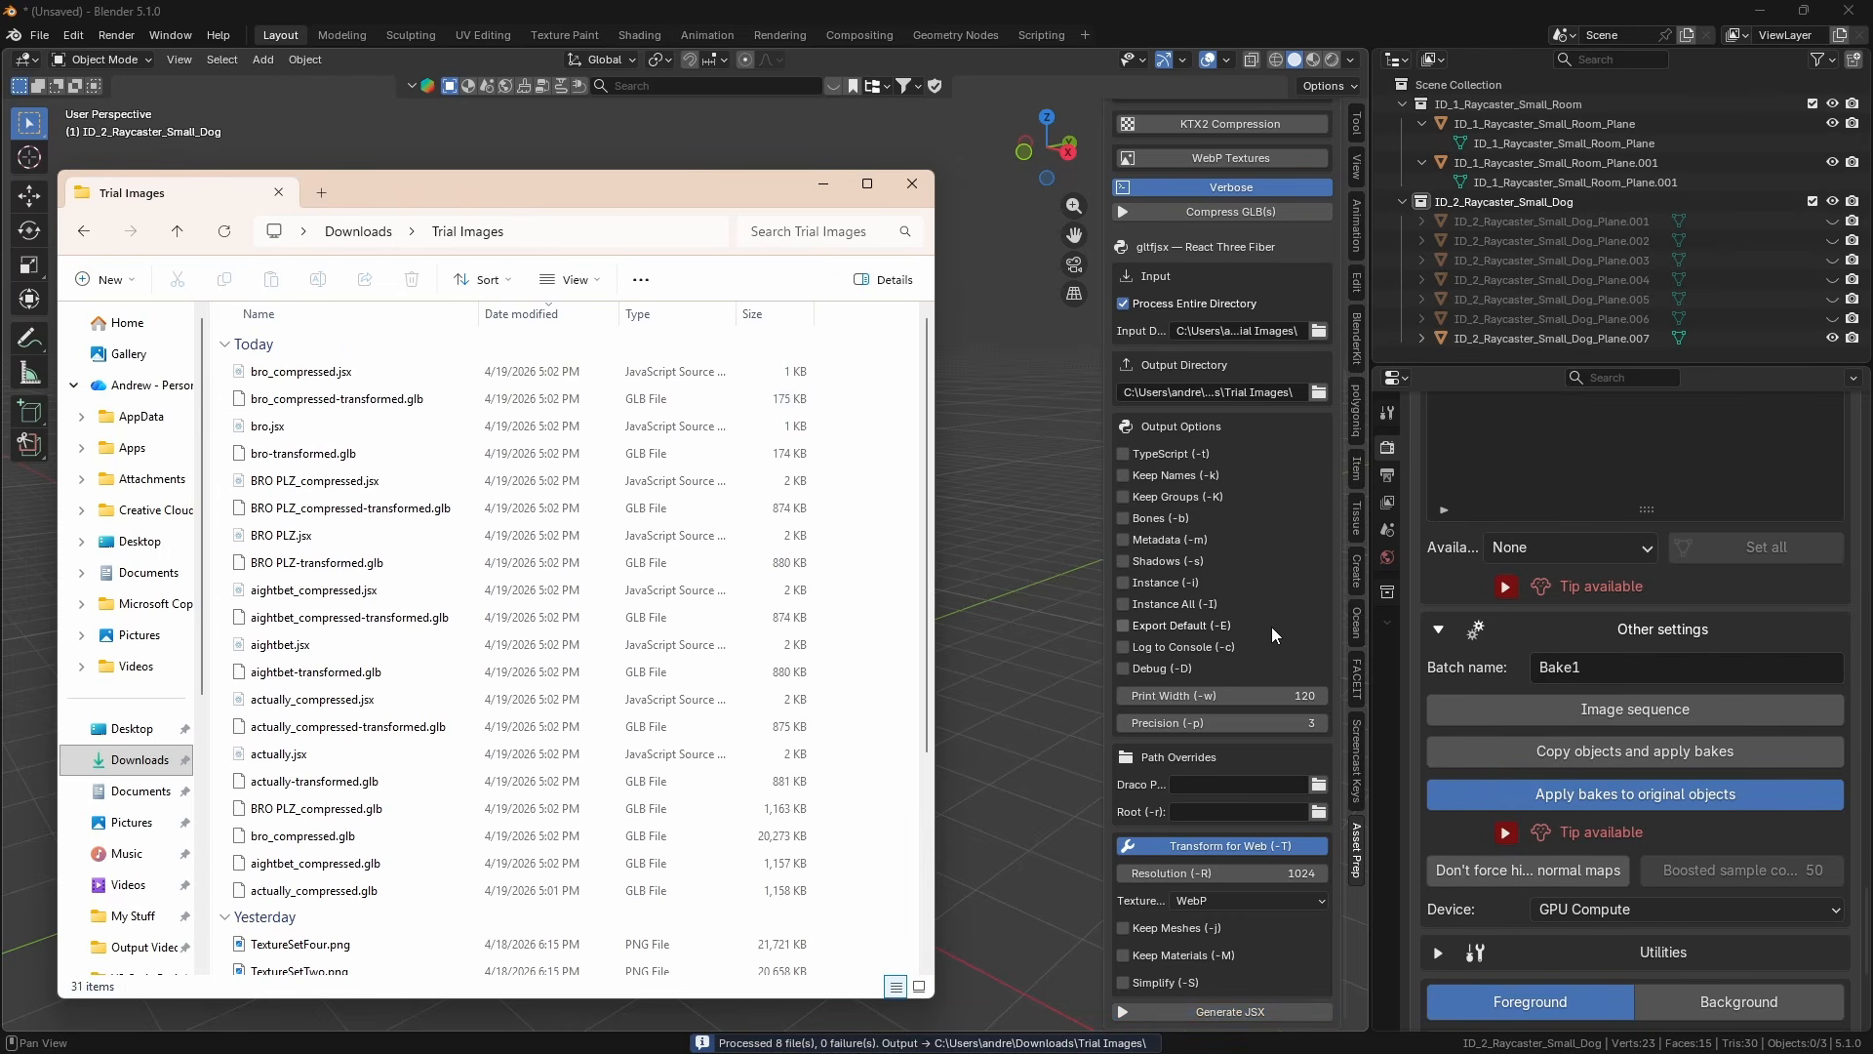
Open the Image tools of Asset Prep Tools, set the directory to Trial Images, and start the ETC1S Low Quality KTX2 conversion.
scroll(1268, 644, up, 8)
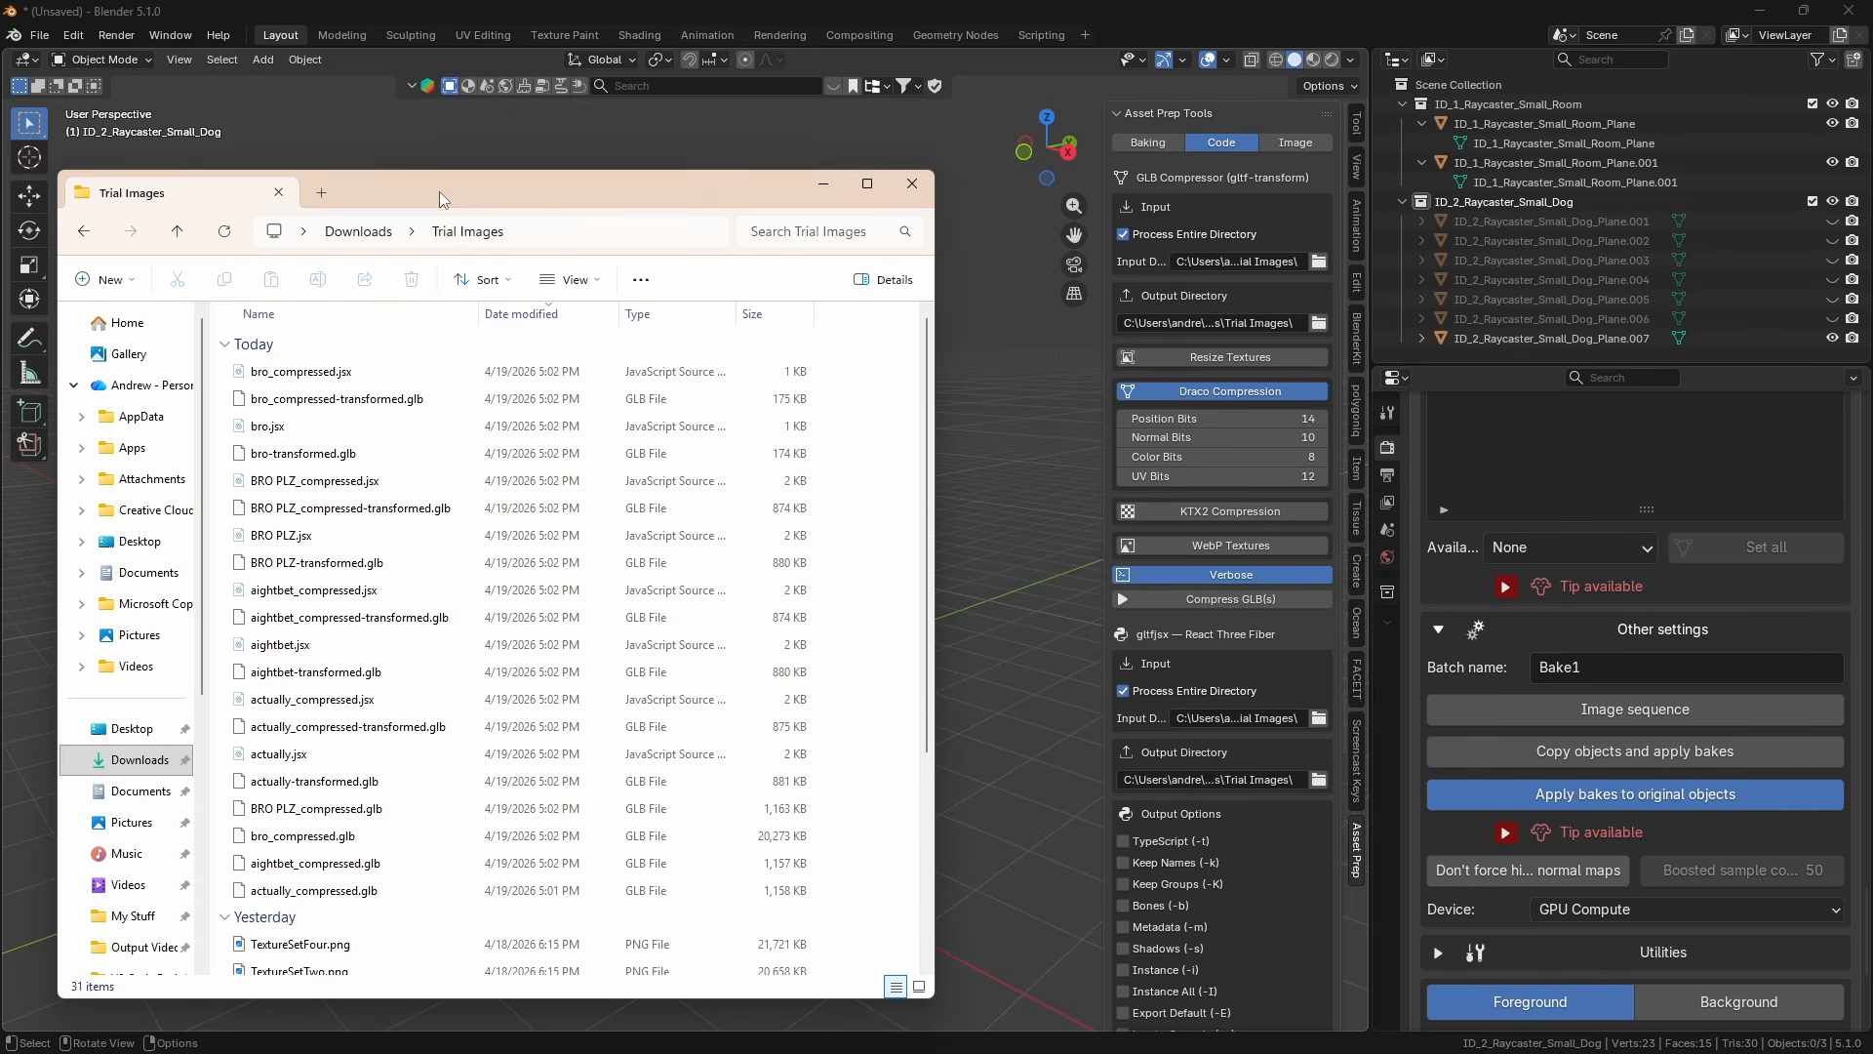
drag(440, 199, 451, 182)
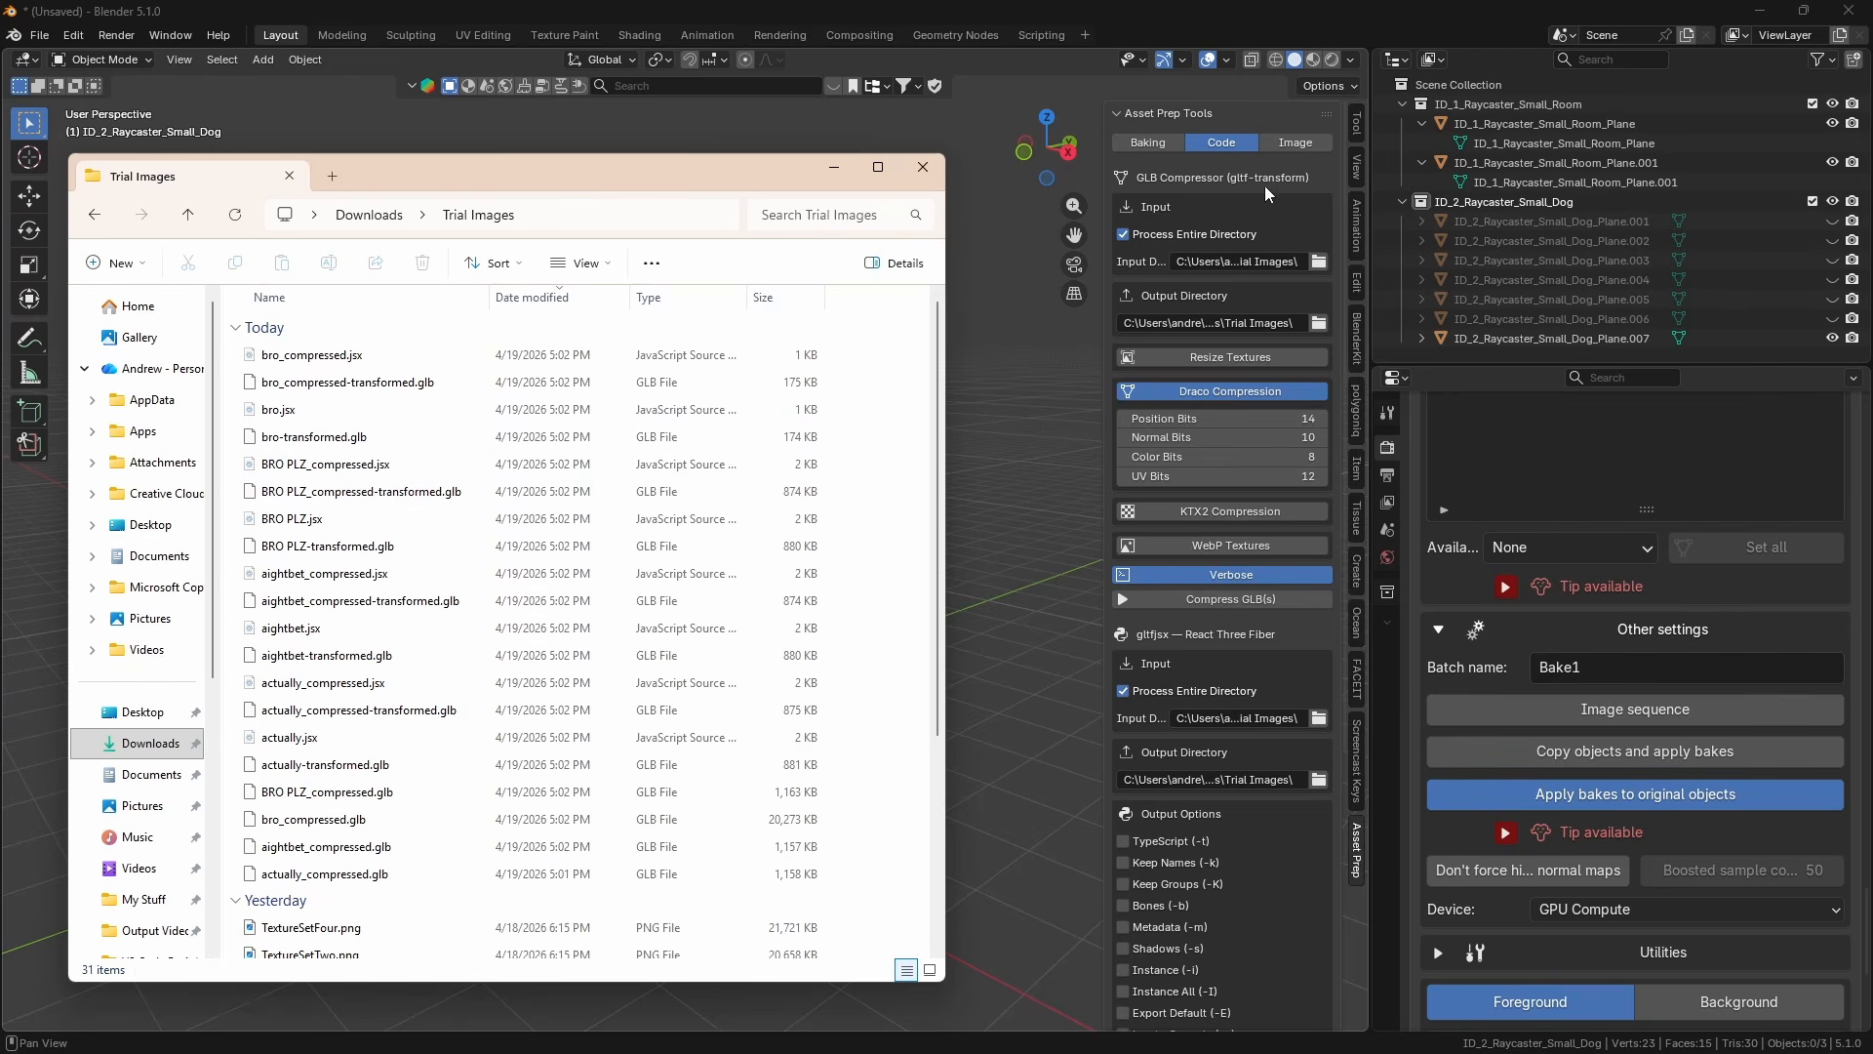
click(1296, 143)
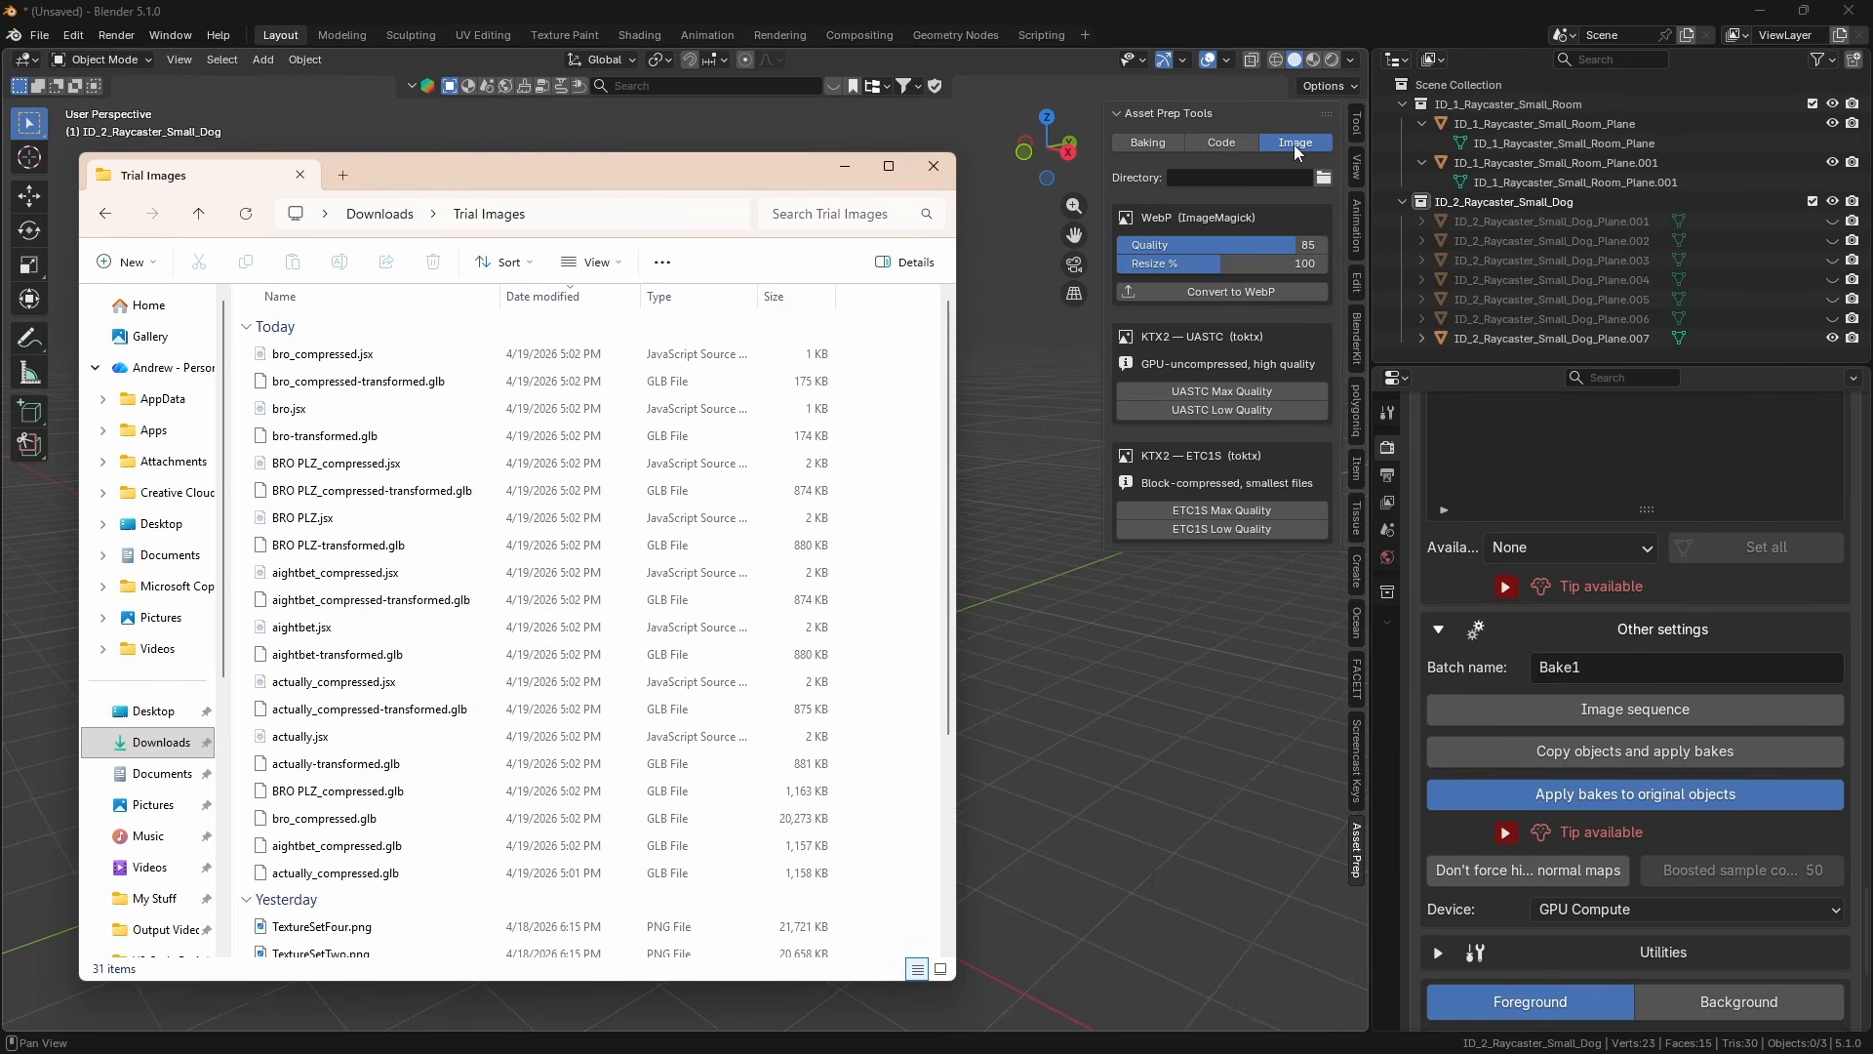
scroll(834, 551, down, 3)
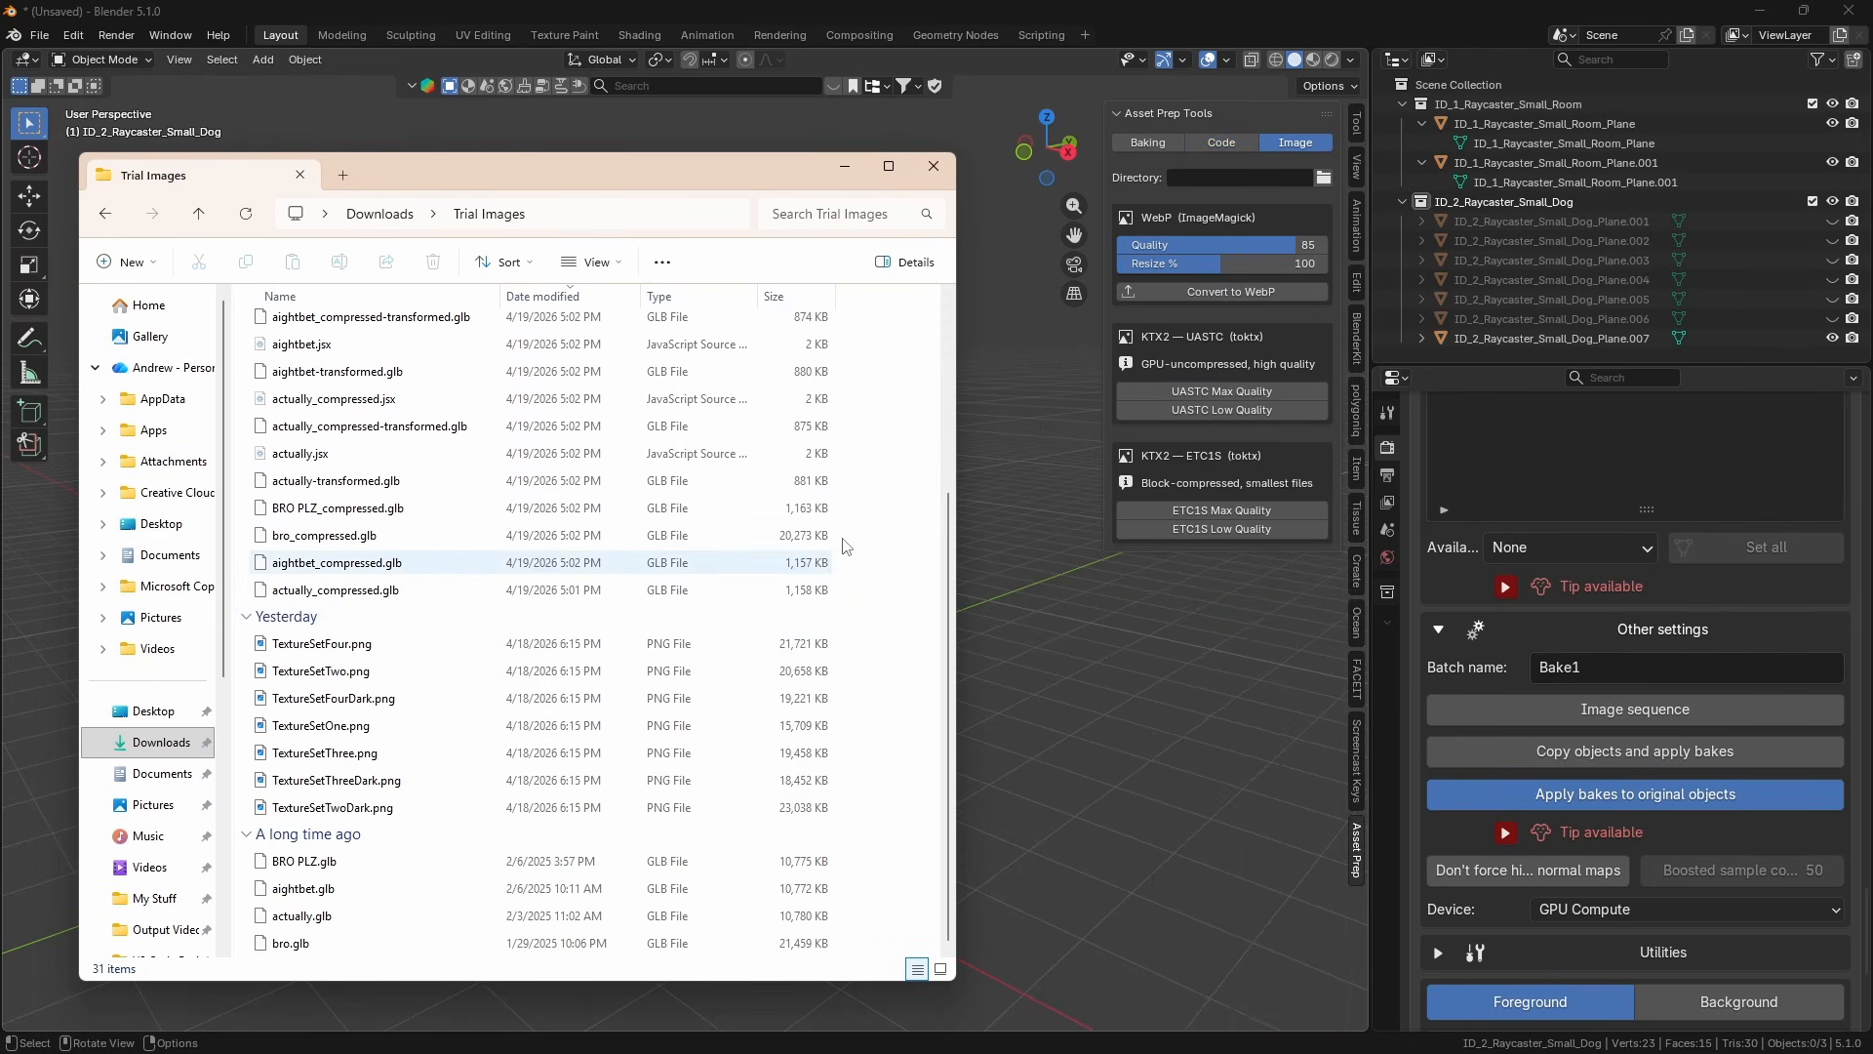
click(1197, 530)
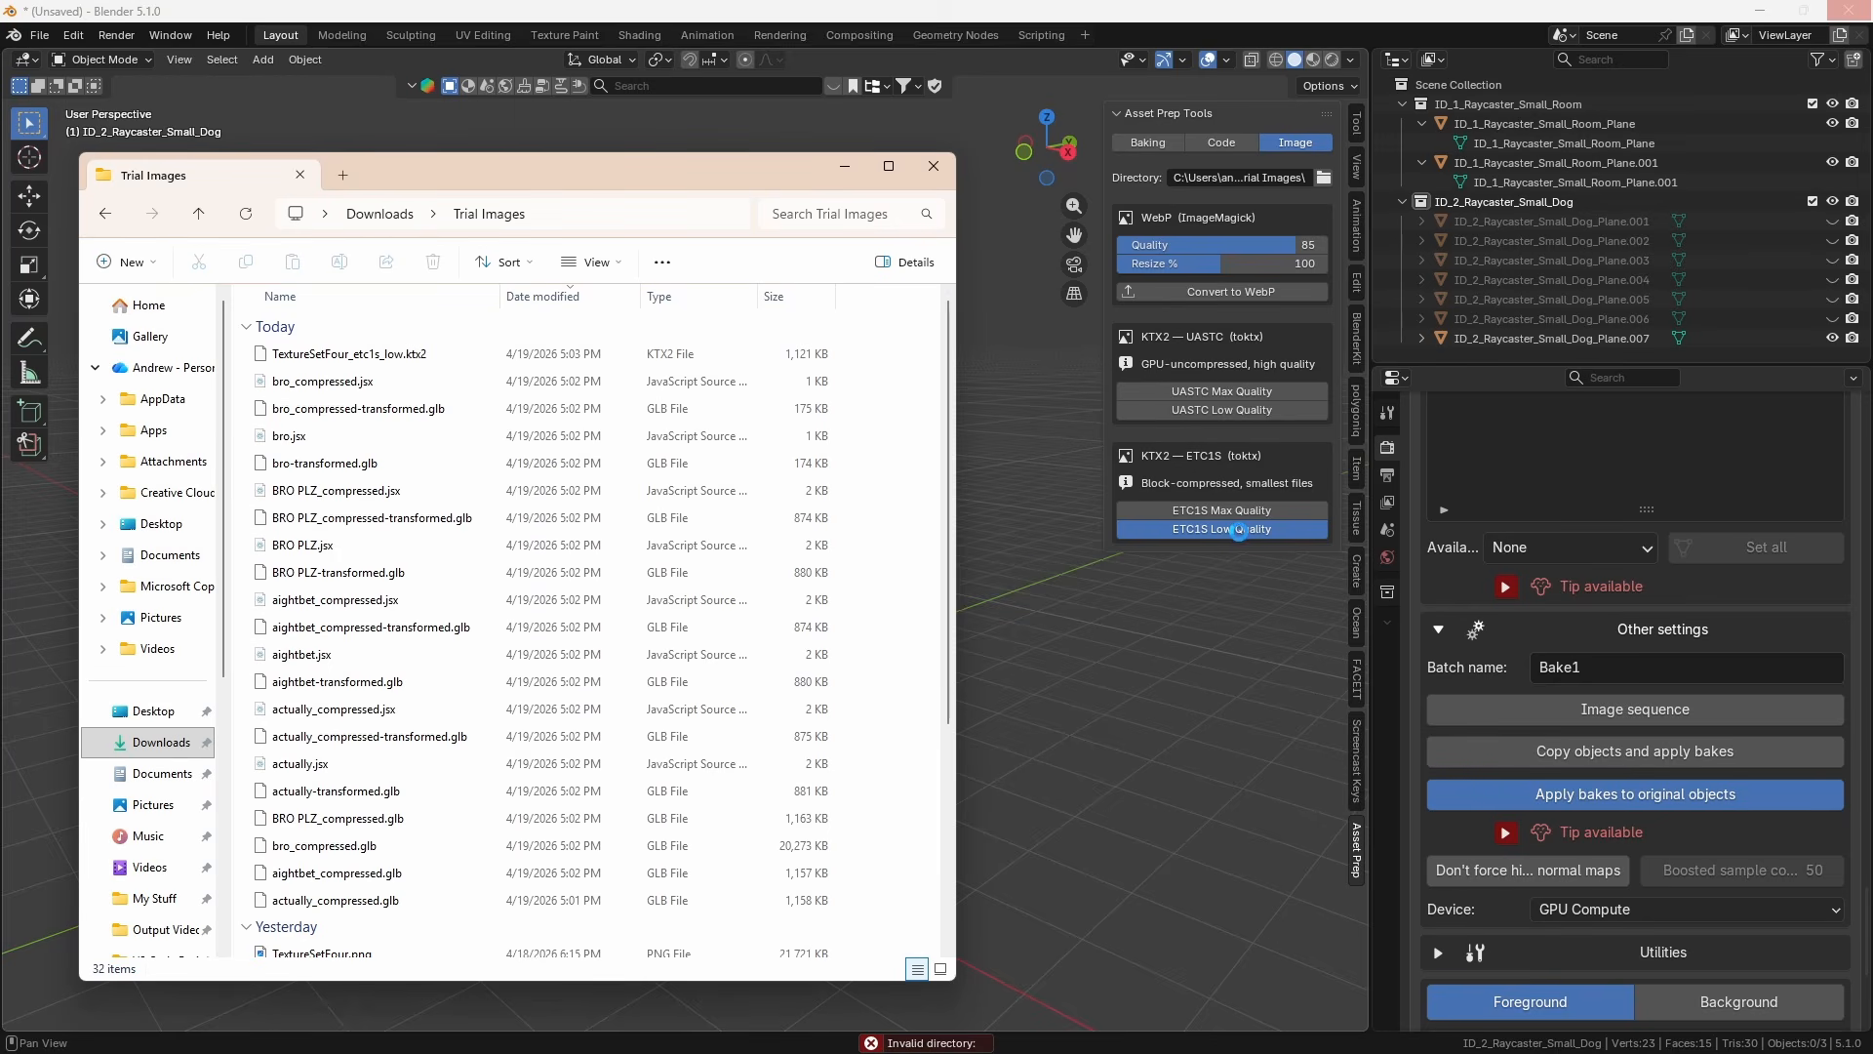
Compare the size of the converted TextureSetFour KTX2 file with the original PNG textures in the Trial Images folder.
scroll(478, 683, down, 4)
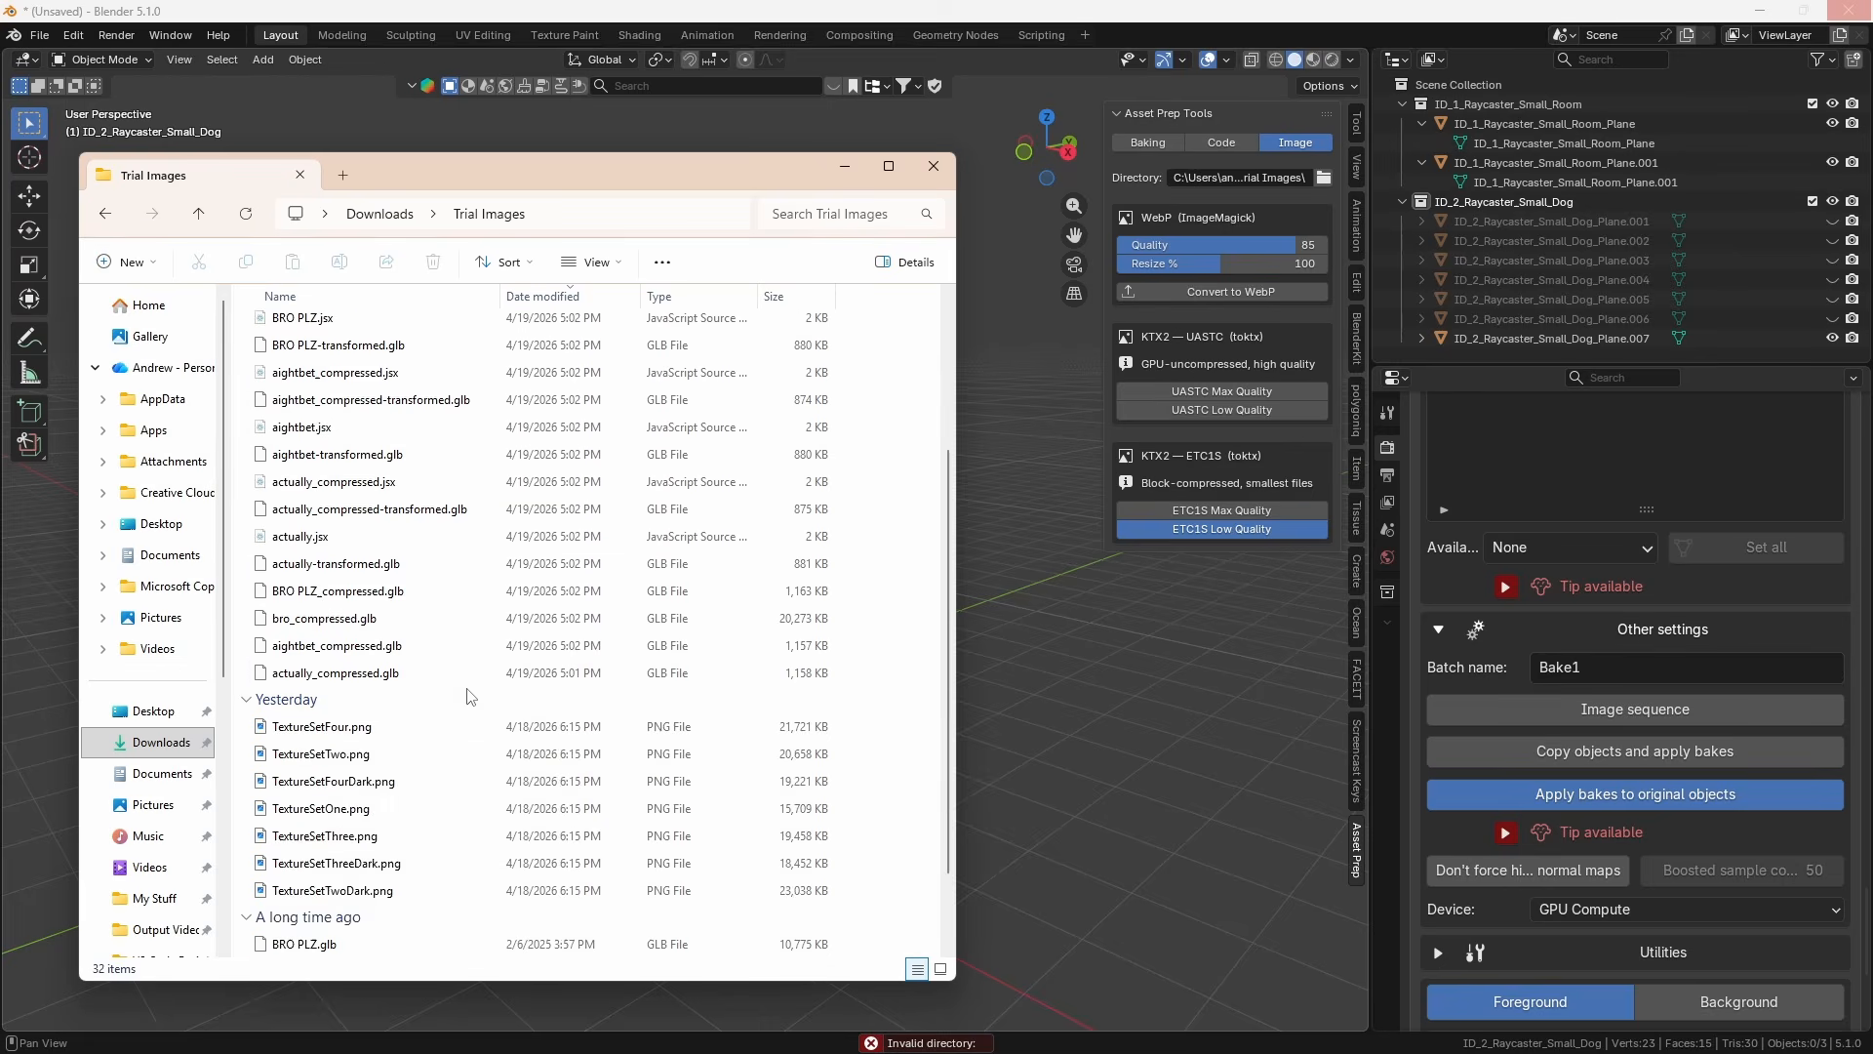
scroll(474, 702, up, 5)
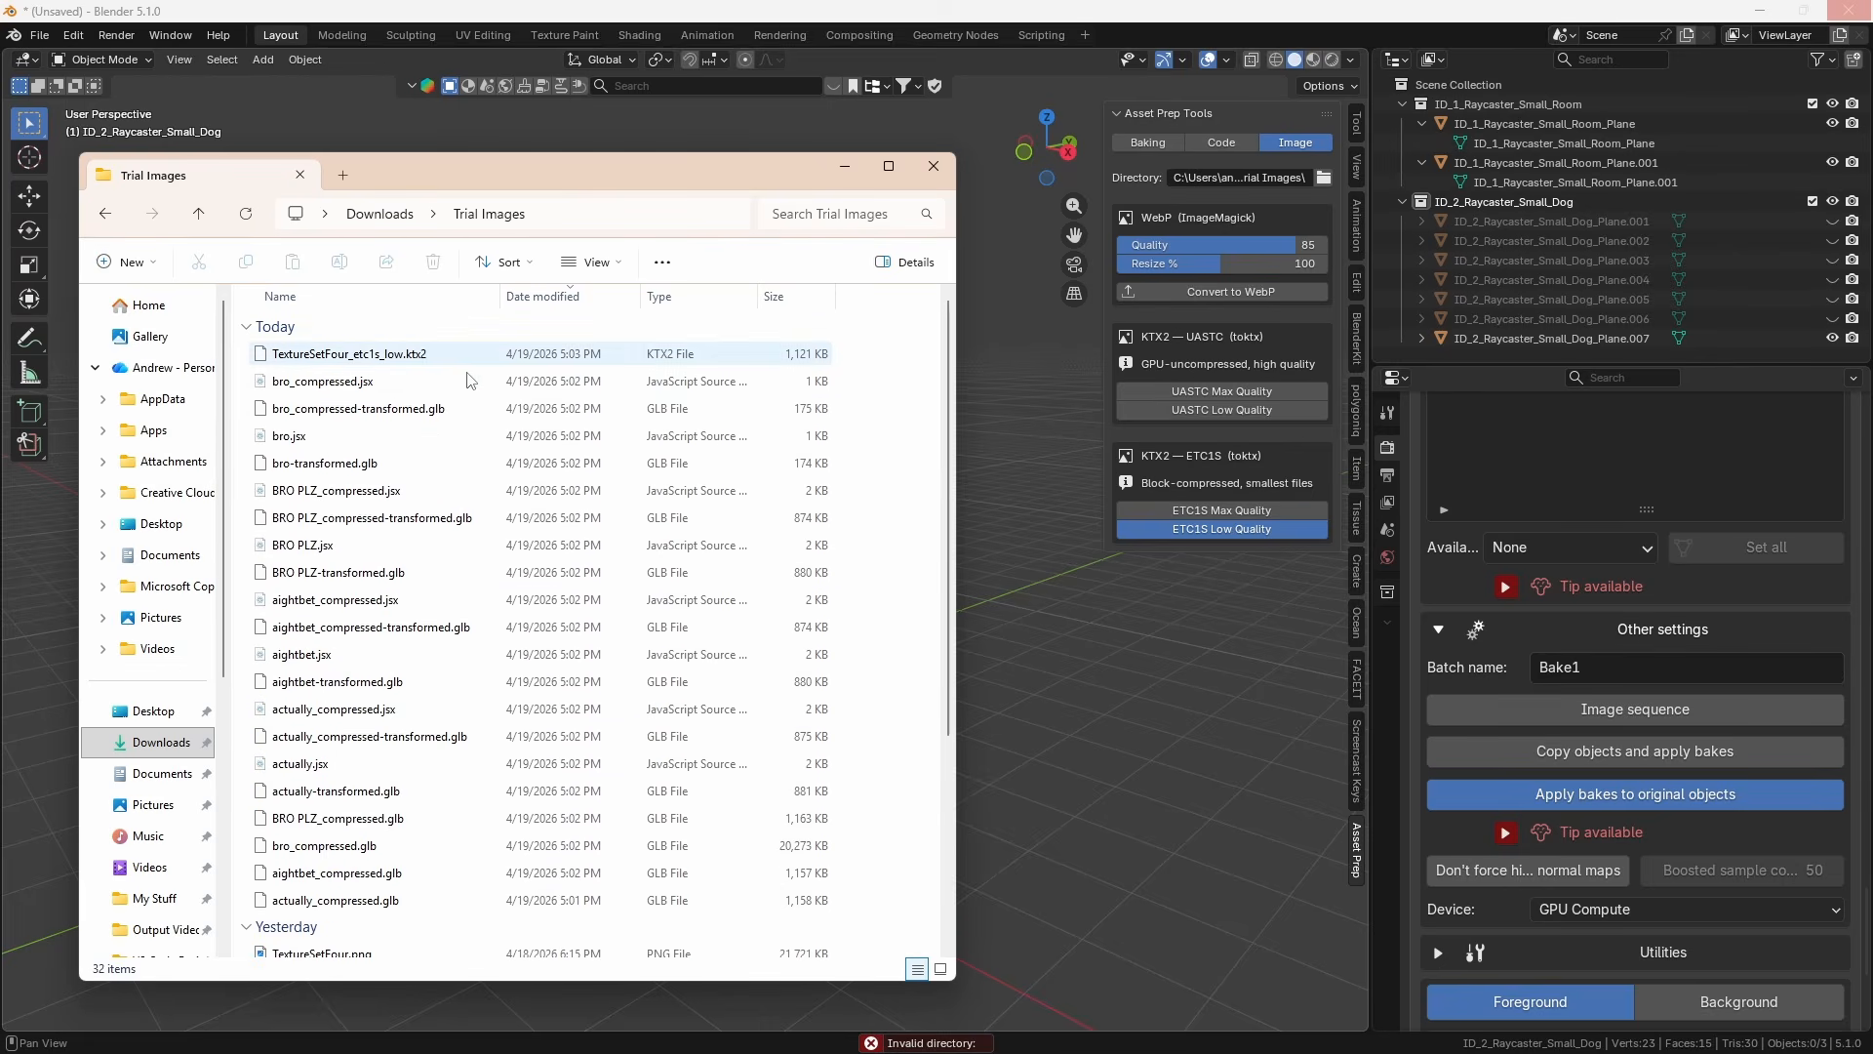
scroll(503, 683, down, 5)
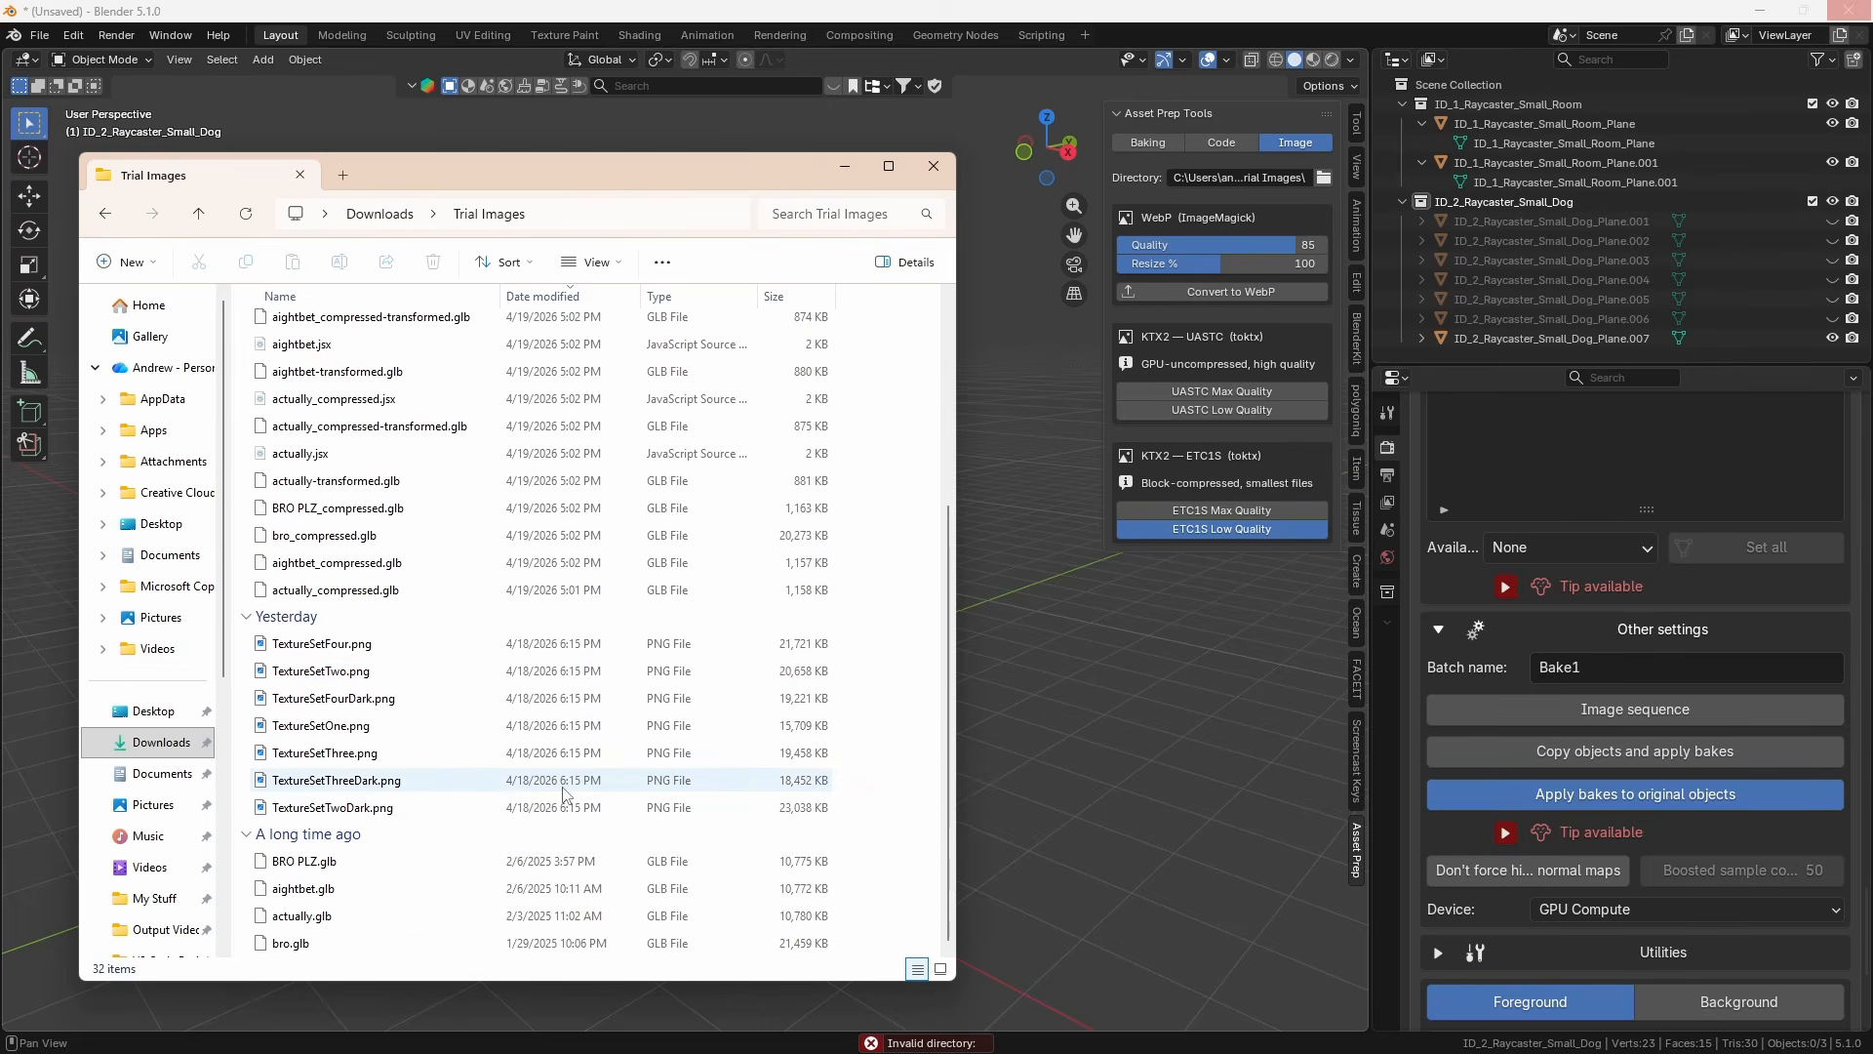
scroll(741, 820, up, 5)
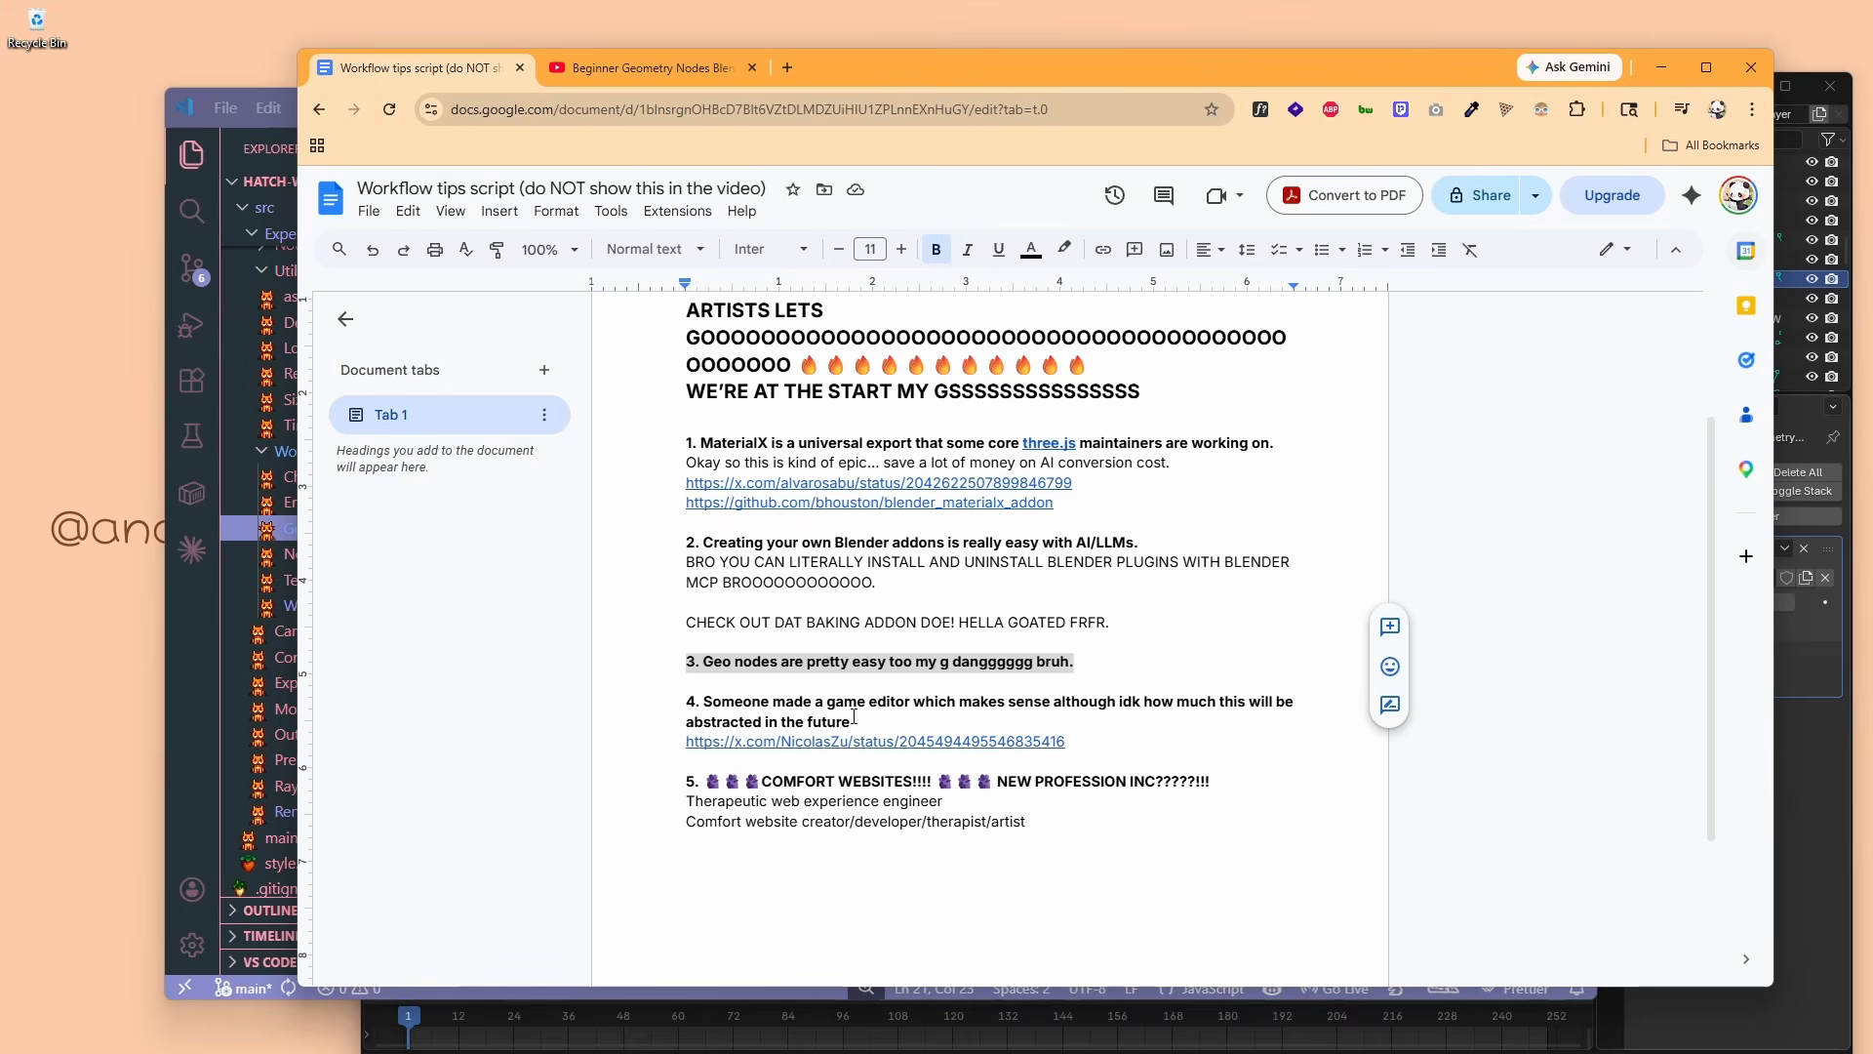
Highlight the geometry nodes tip in the script document and show the Beginner Geometry Nodes Blender Tutorial video on YouTube.
click(946, 663)
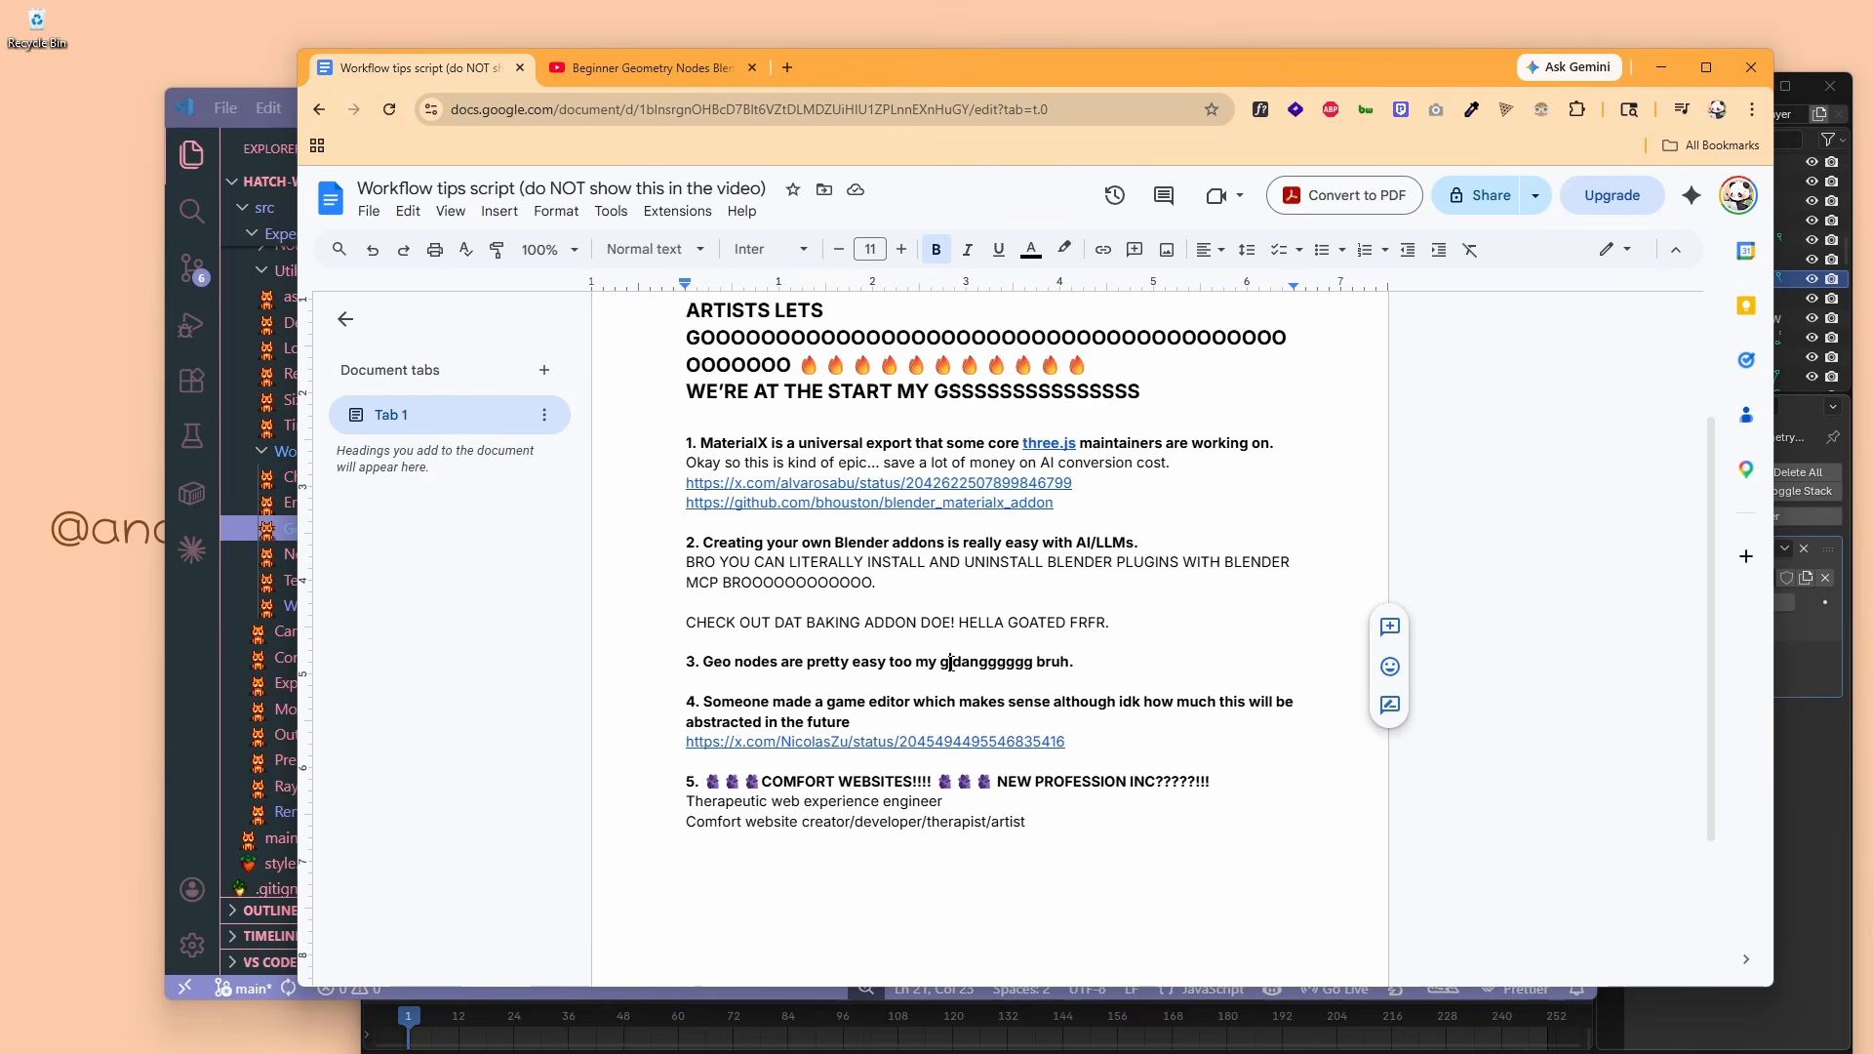
triple_click(952, 662)
click(653, 70)
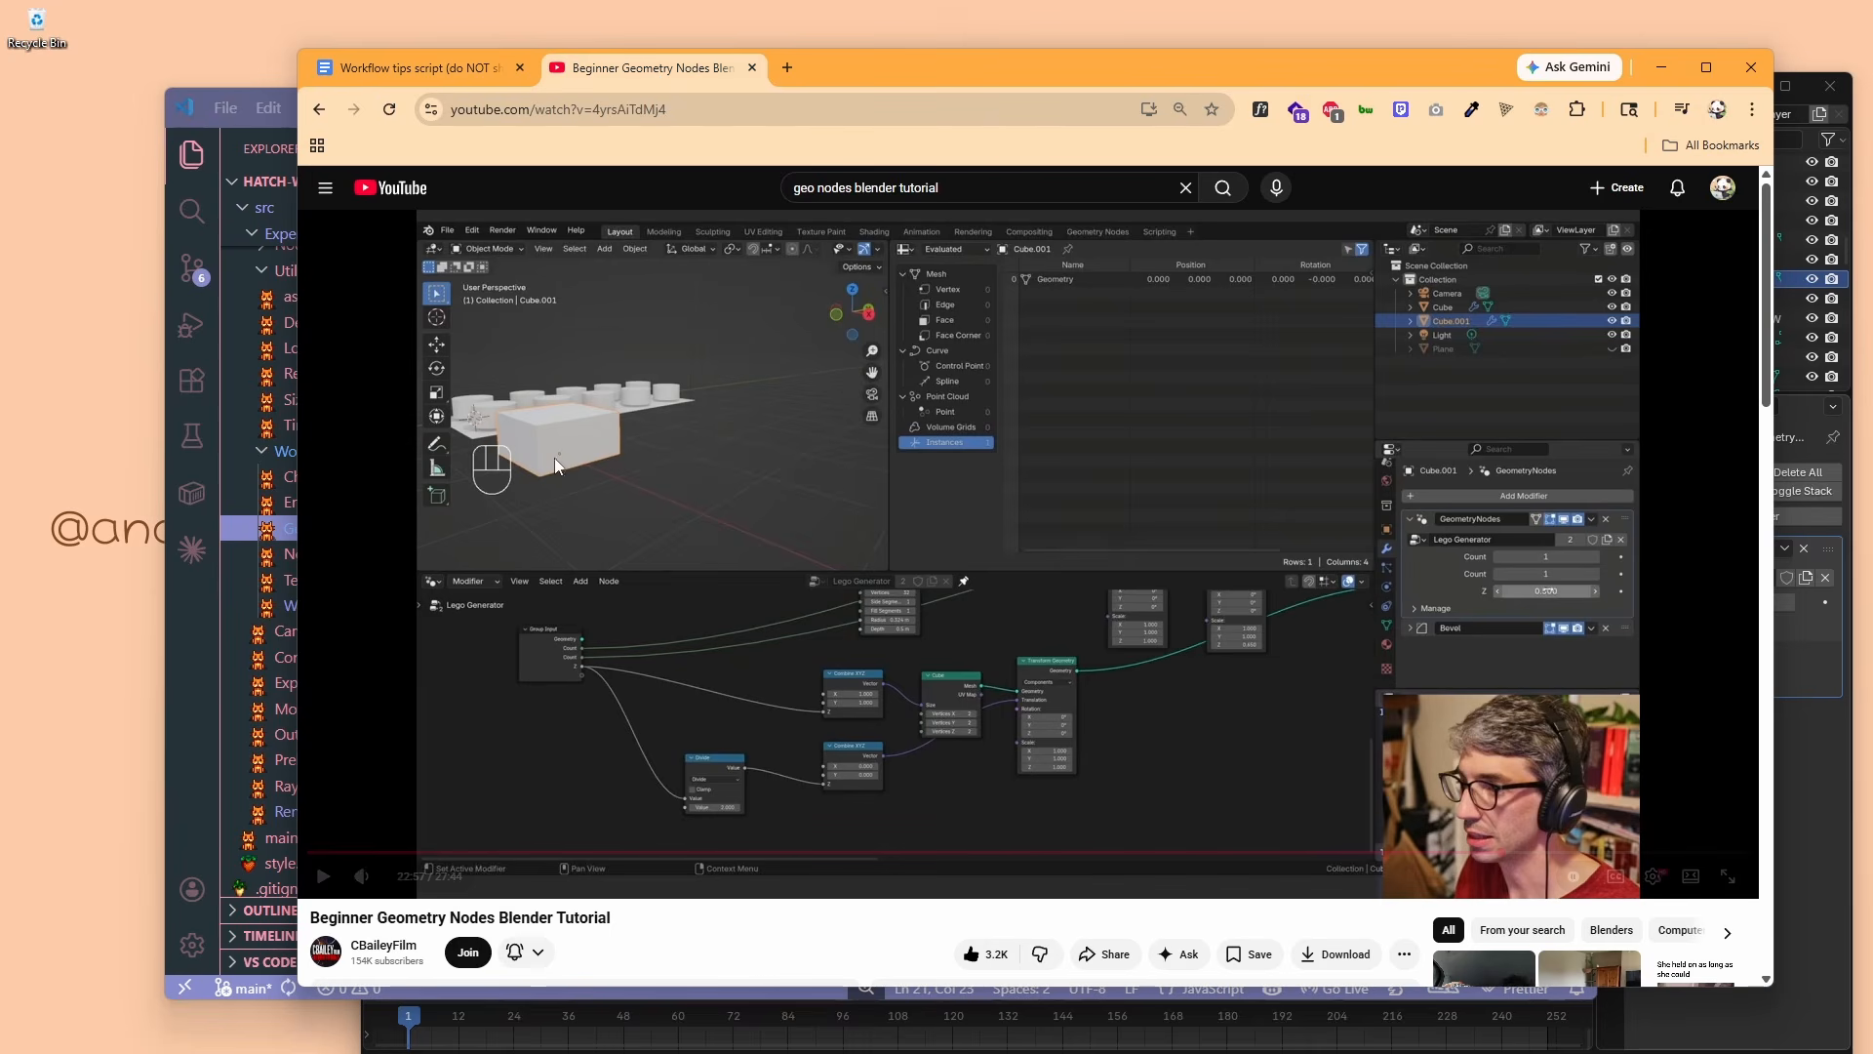
Switch to the Crosshatch1 file in Blender, enlarge the 3D viewport, and show the Test geometry node graph of the Geo-plane object.
click(1805, 791)
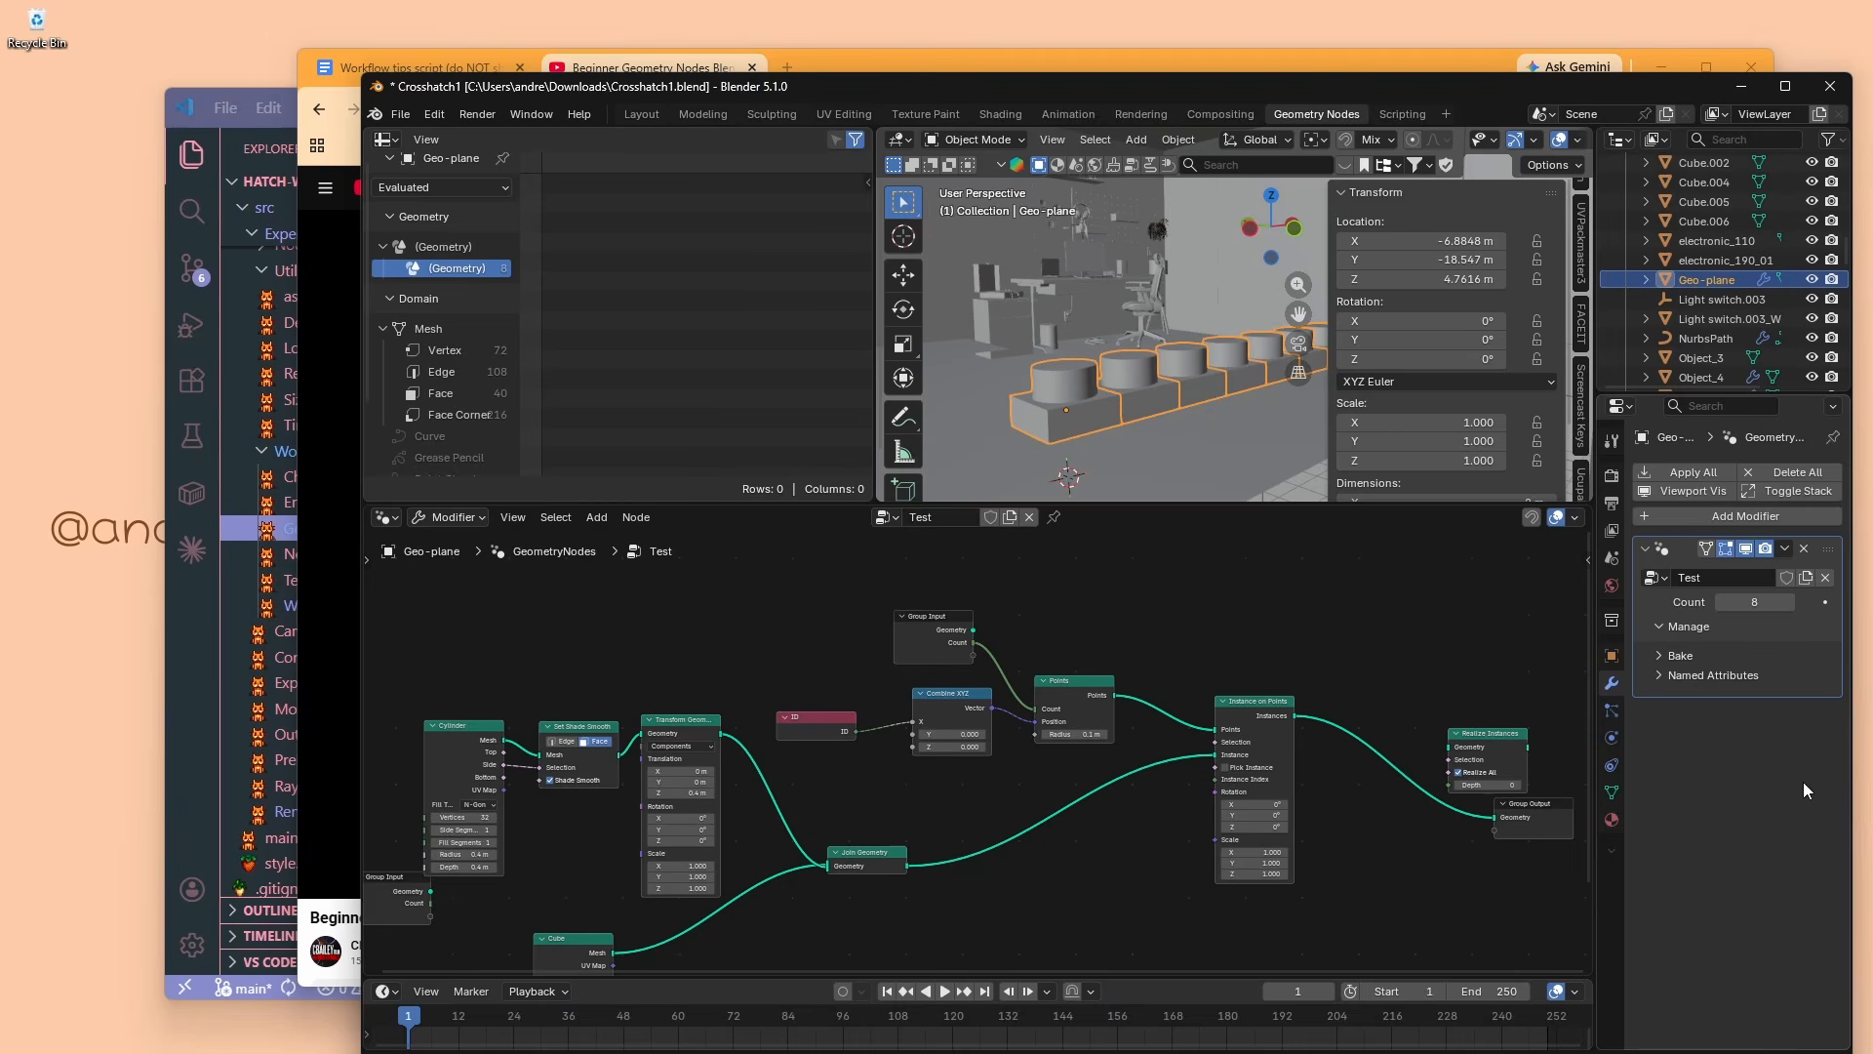
drag(1066, 501, 1005, 556)
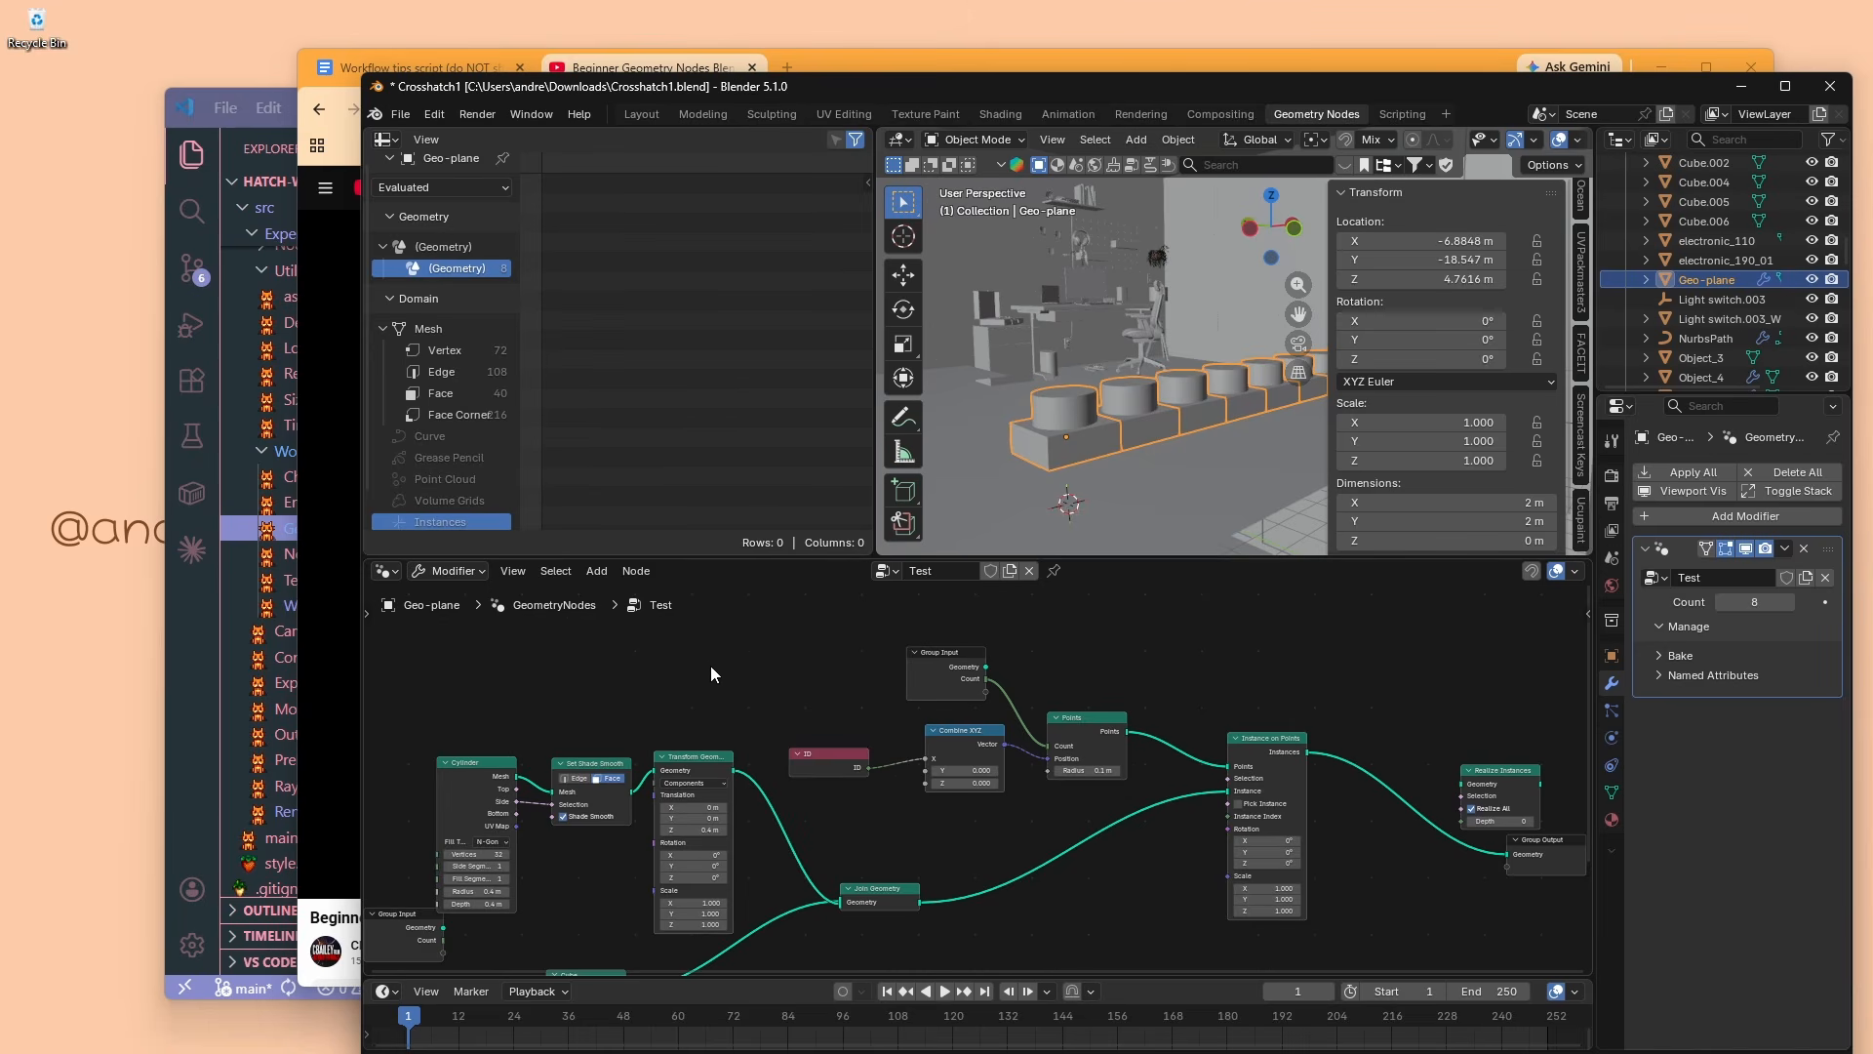
middle_drag(710, 666, 770, 661)
Switch to VS Code and examine the Claude prompt for recreating the Test node graph in TSL alongside the GeoTest.js code.
key(alt+Tab)
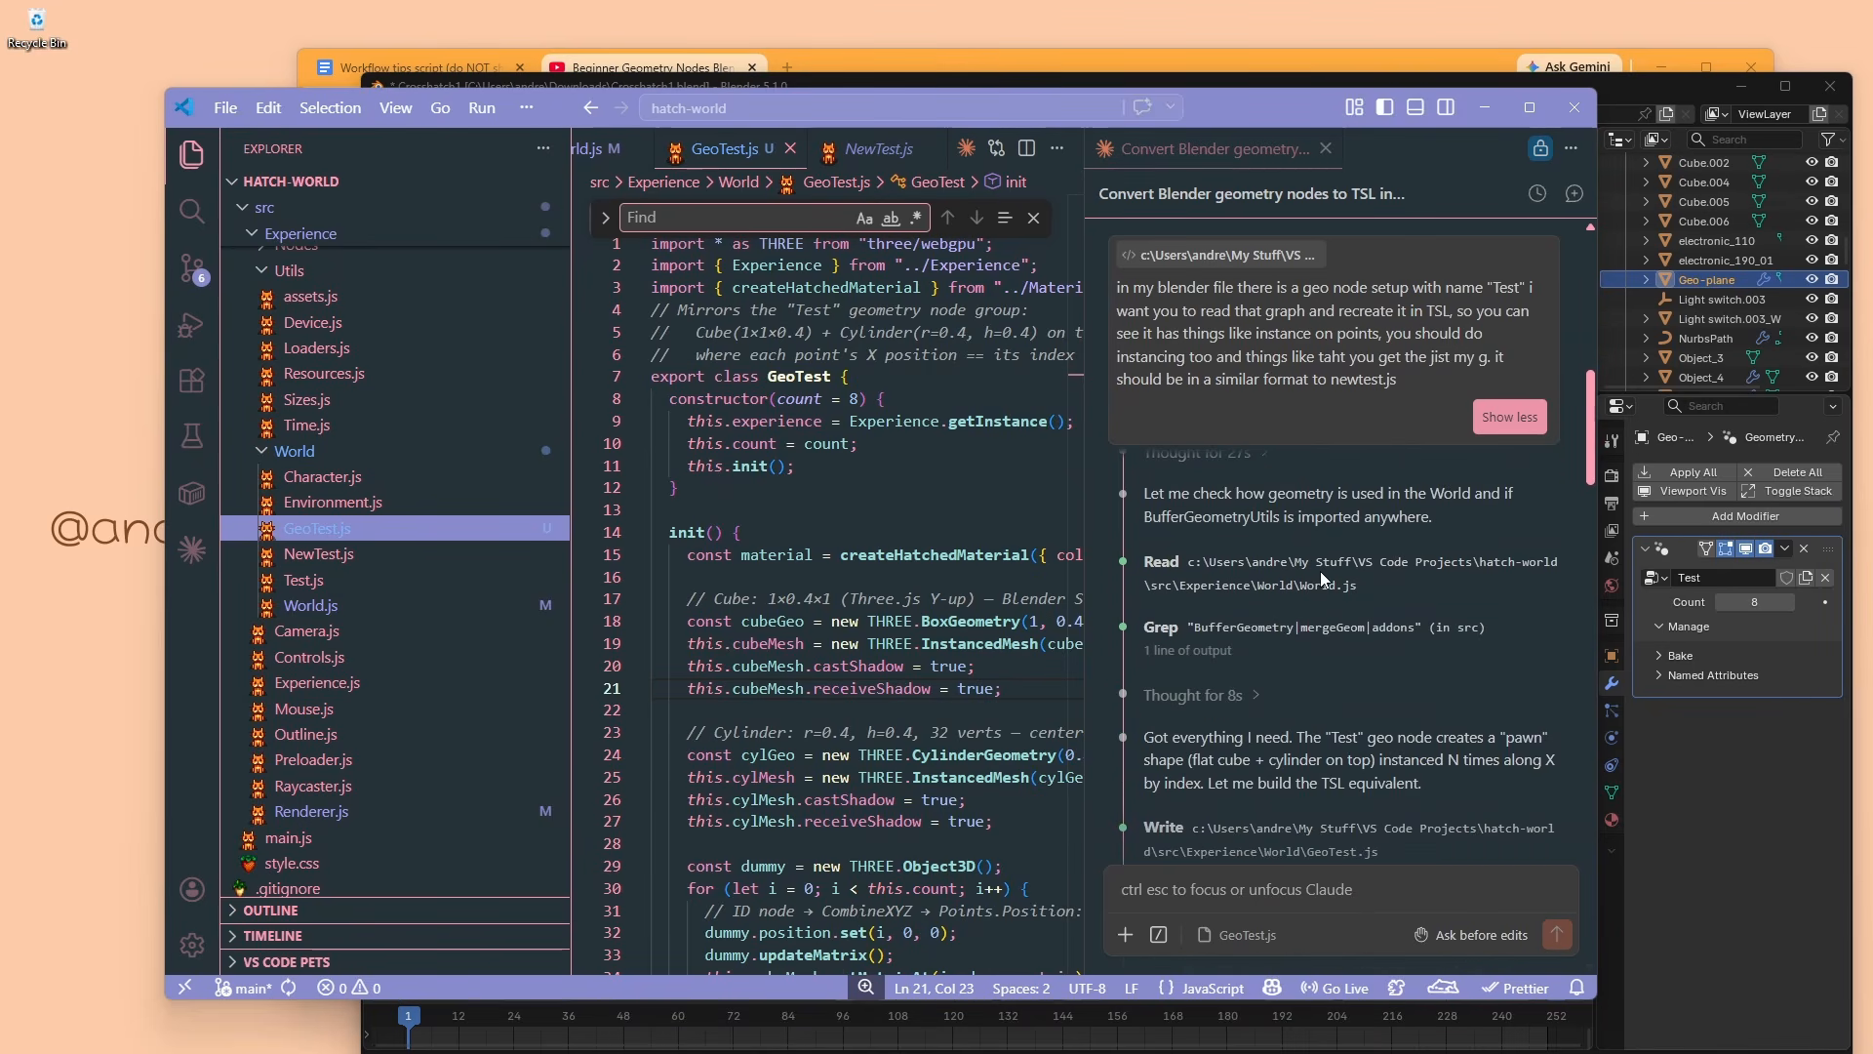
scroll(1320, 570, up, 10)
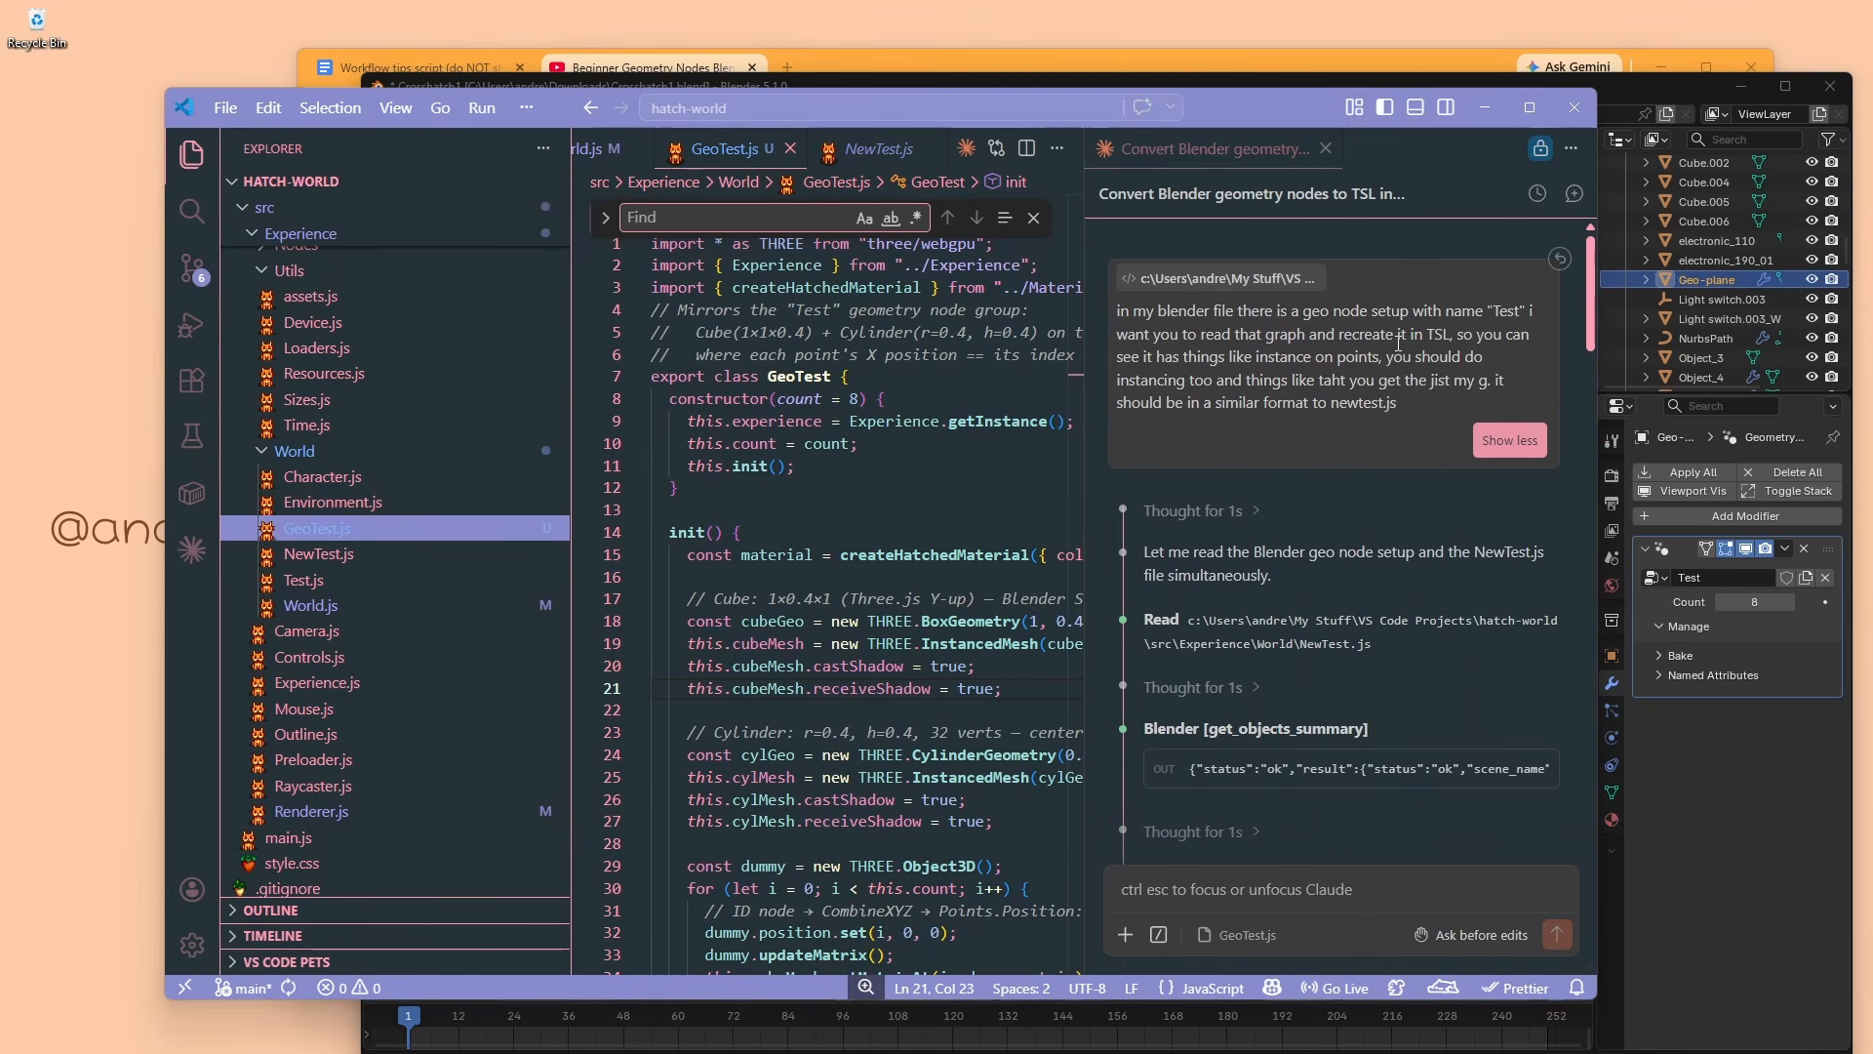
drag(1451, 336, 1403, 338)
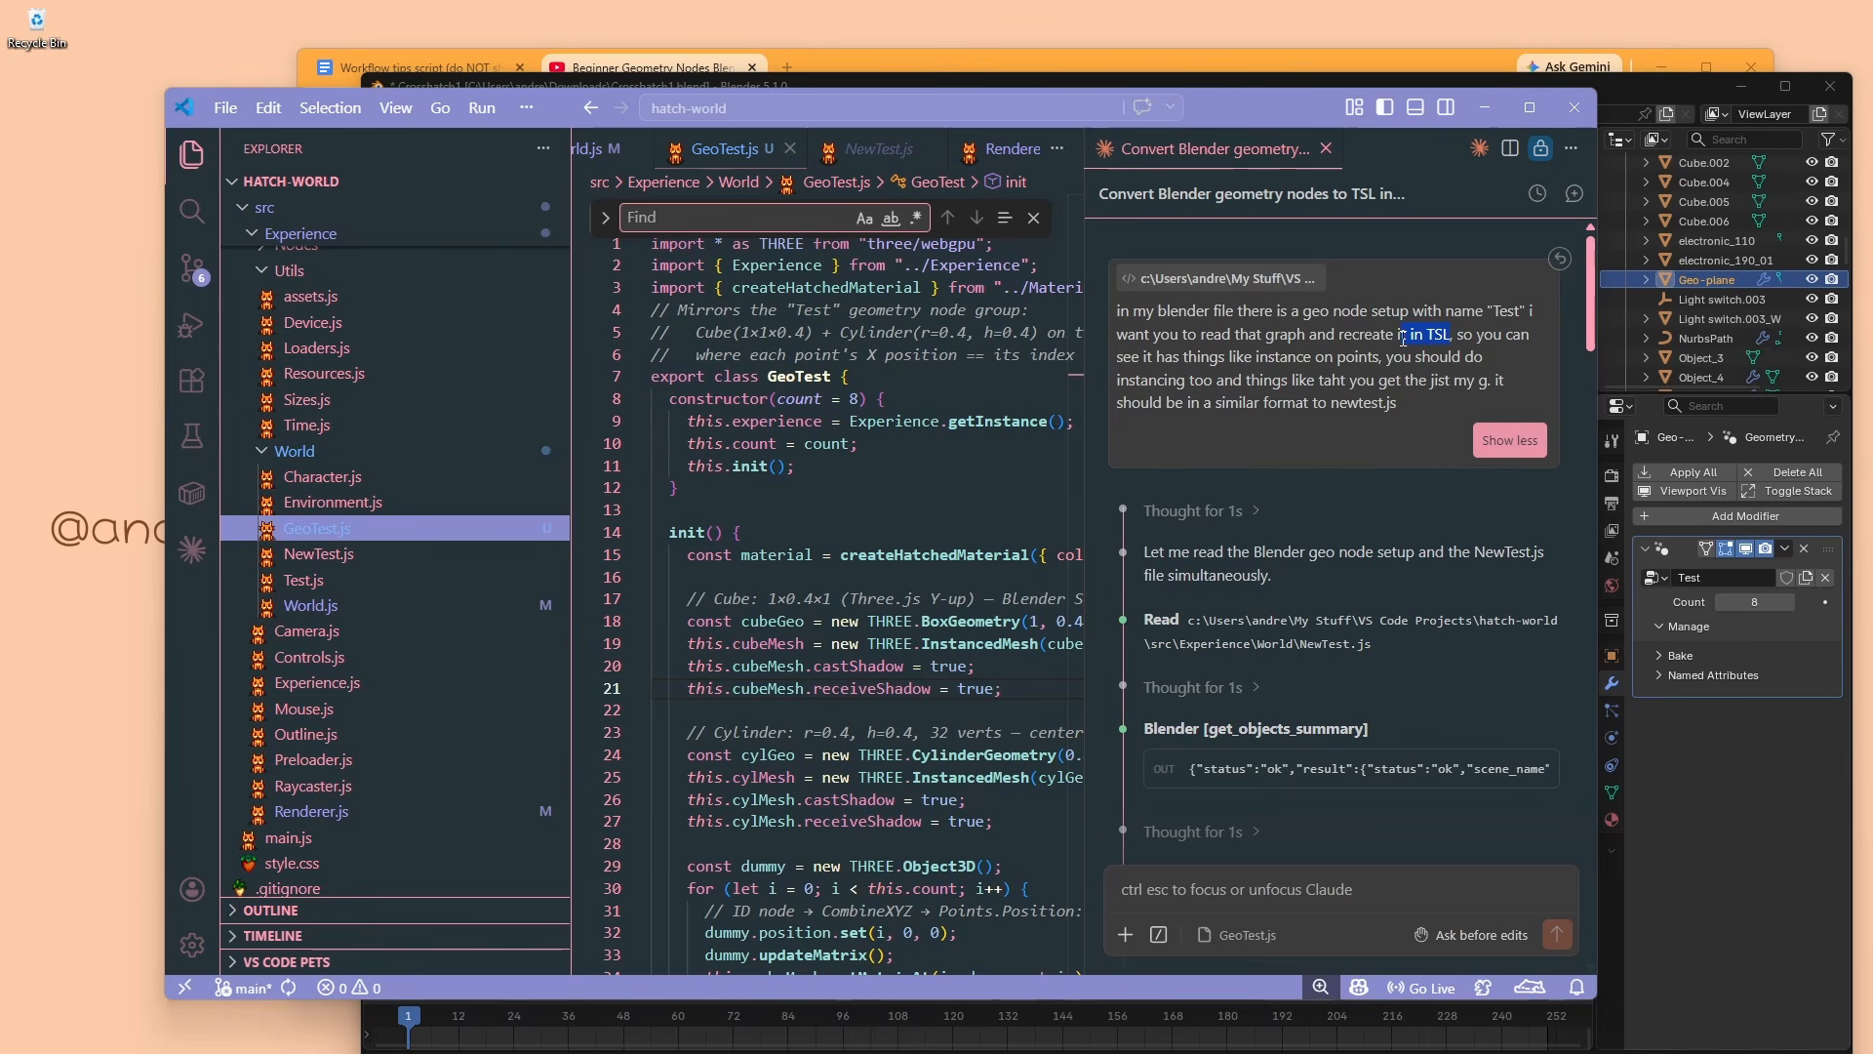
scroll(933, 498, down, 3)
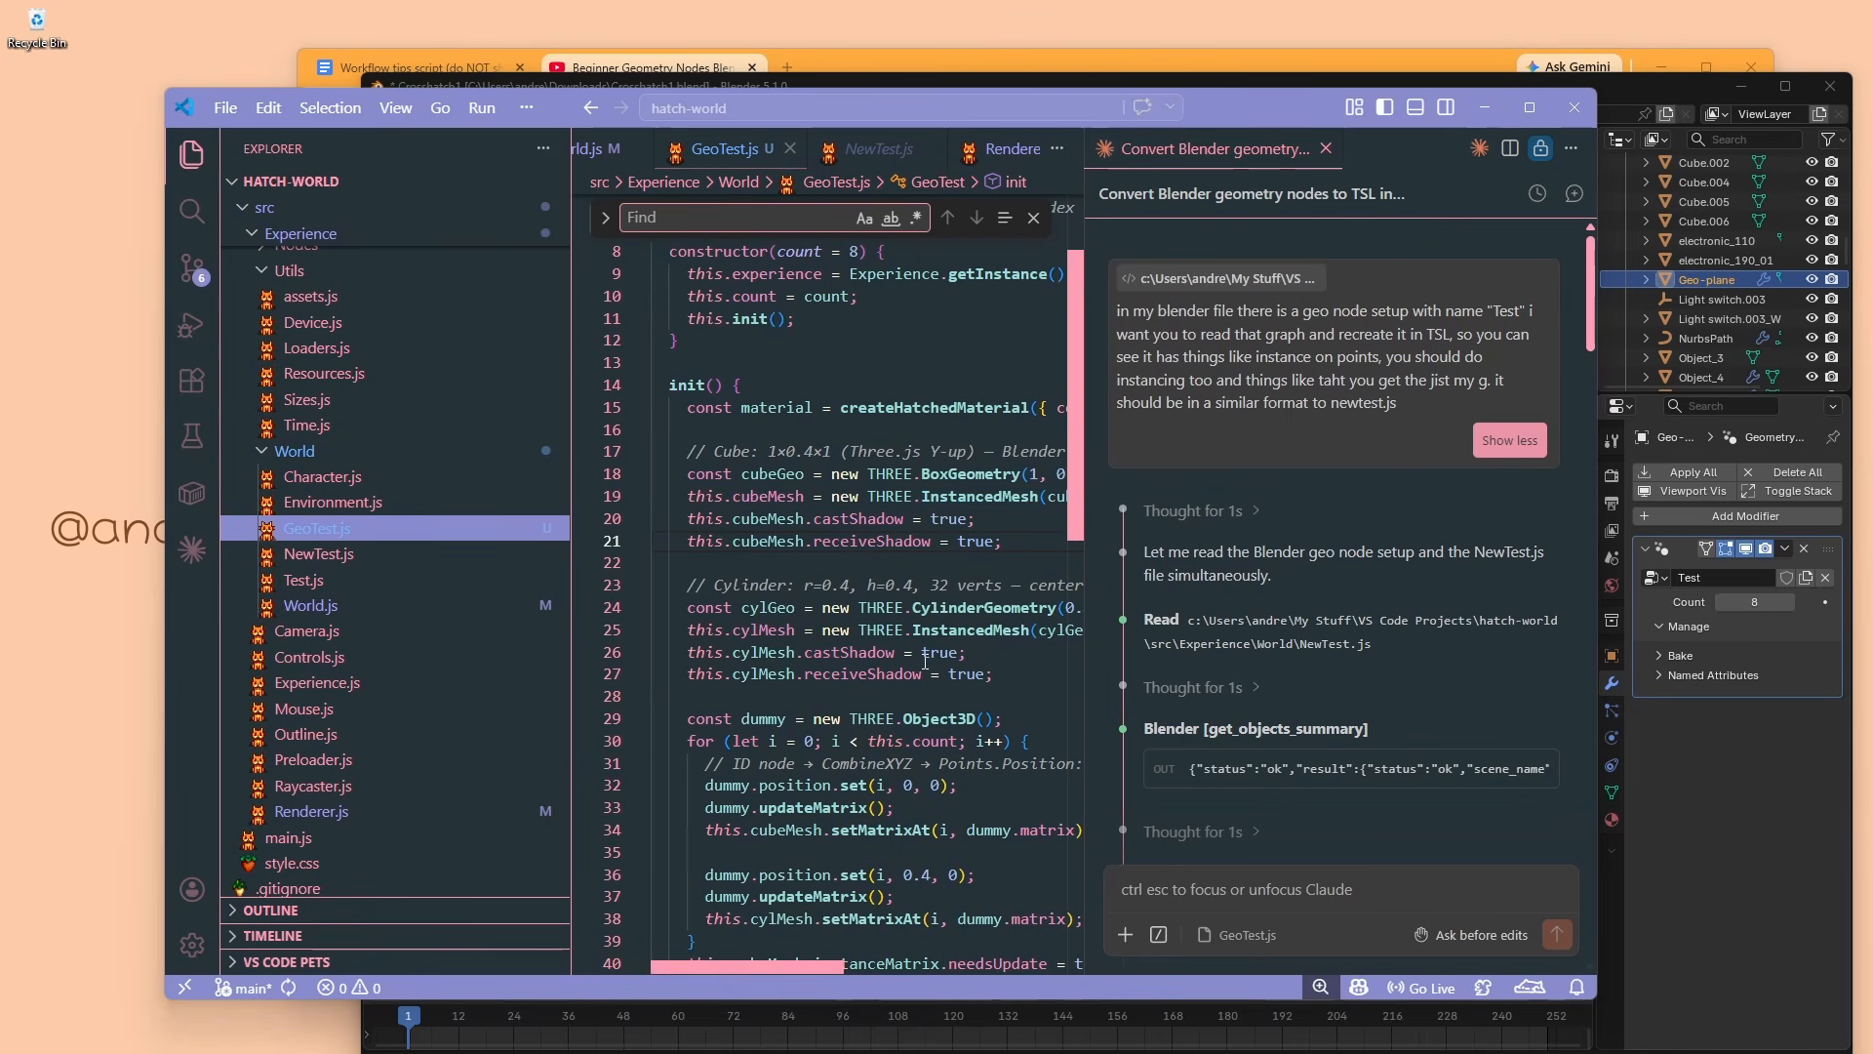
mouse_move(925, 669)
scroll(925, 673, down, 2)
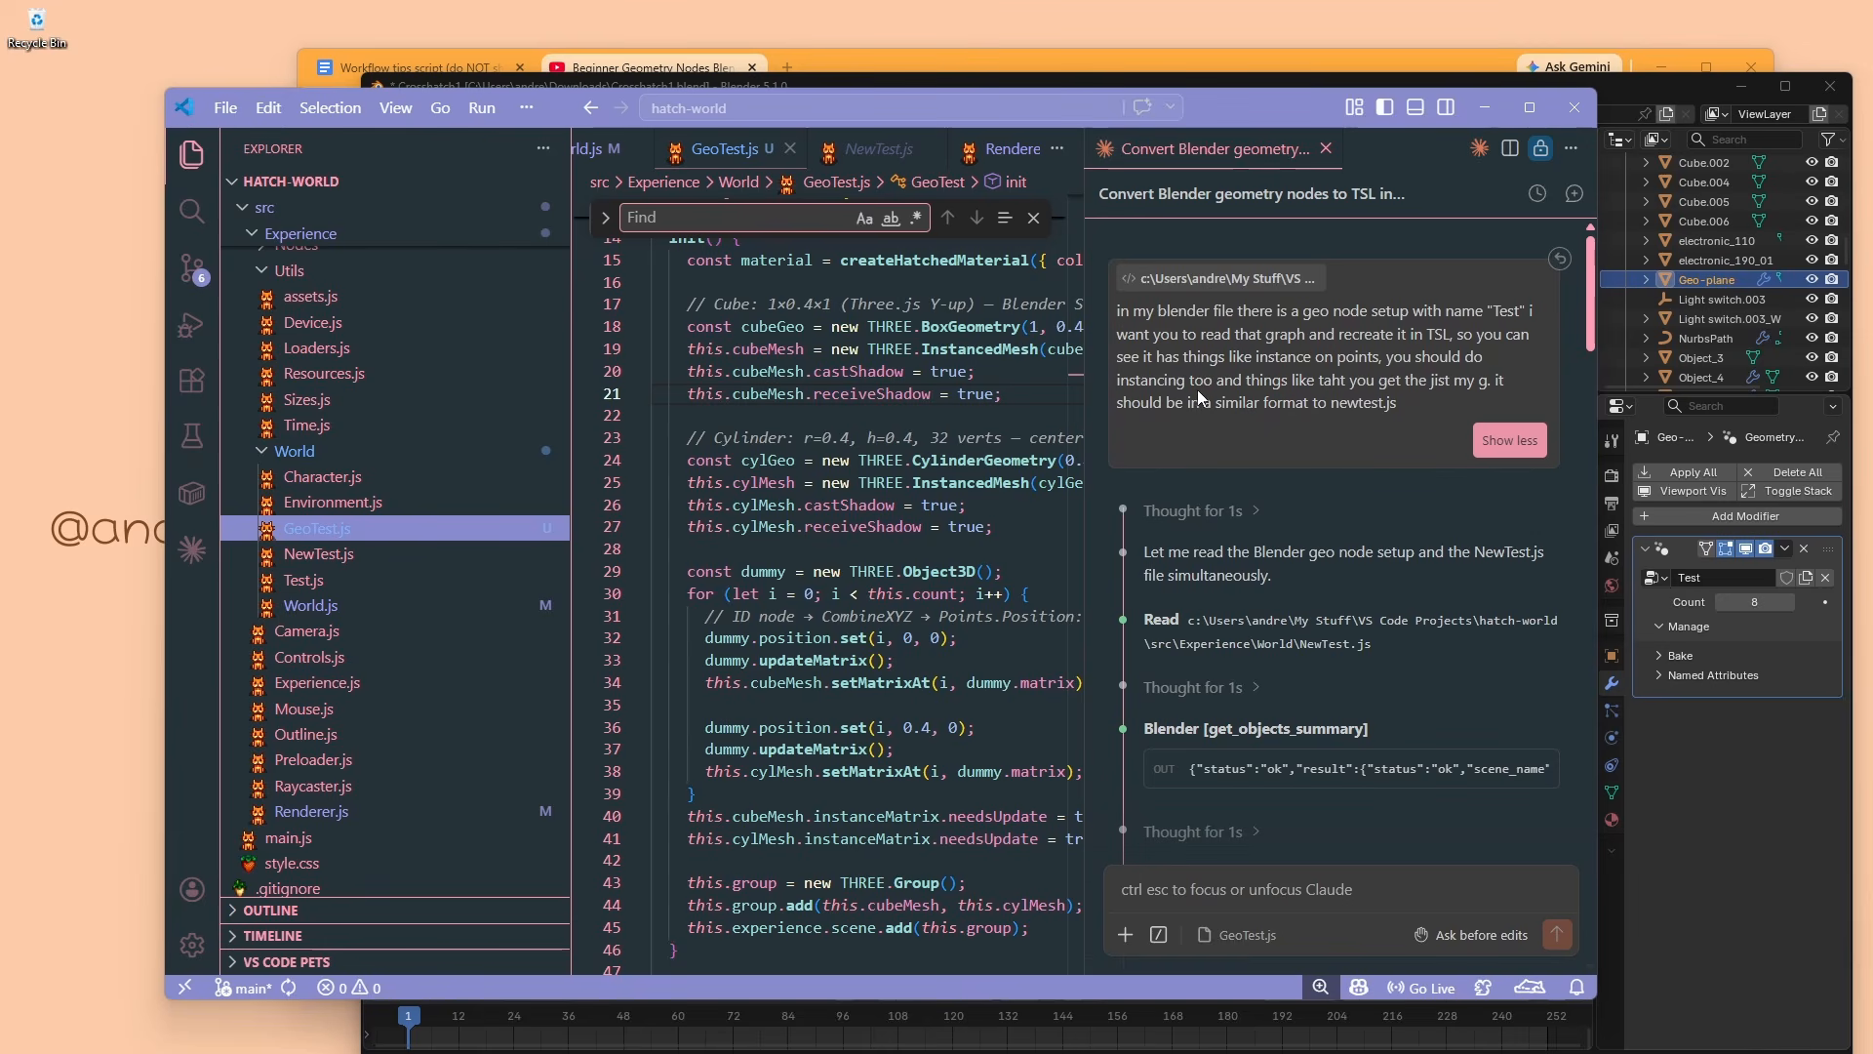
scroll(963, 510, up, 3)
scroll(963, 510, up, 1)
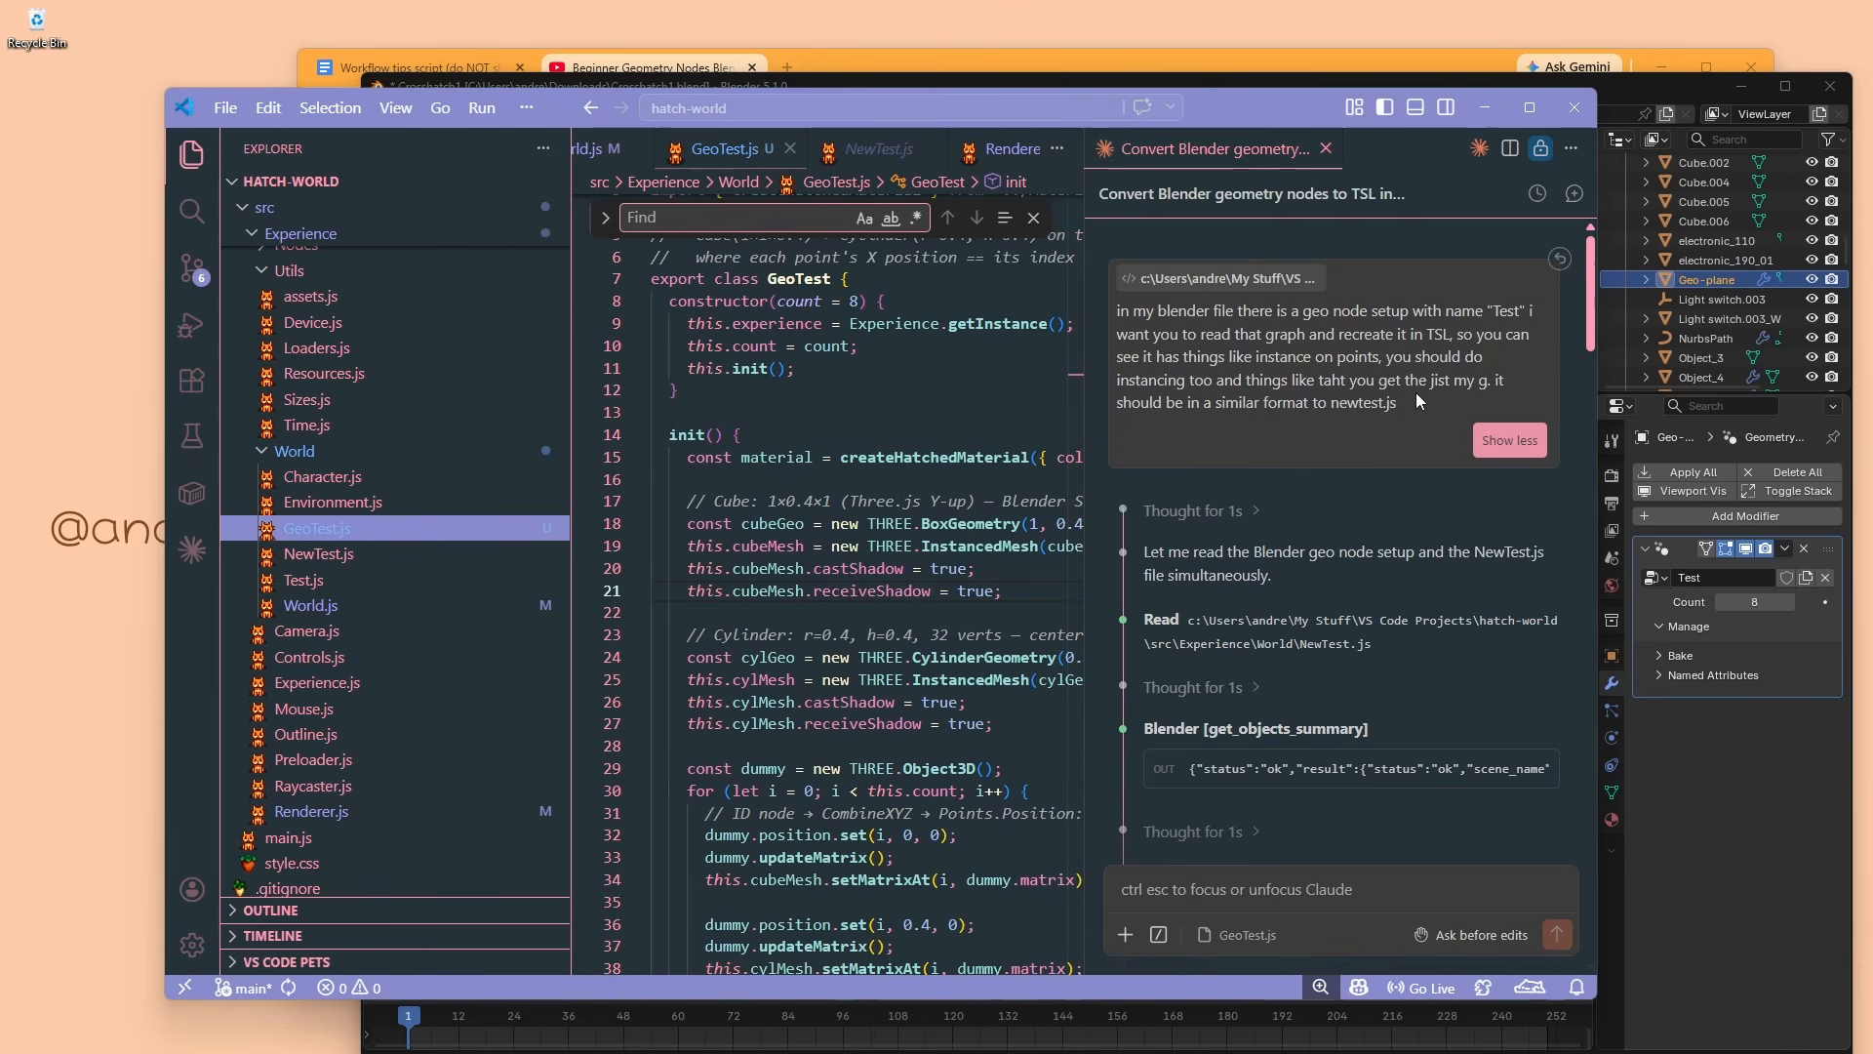
Go over the Claude prompt for recreating the Test graph in TSL and switch to the rendered scene at localhost:5173 in Chrome.
drag(1428, 381, 1483, 380)
click(1463, 386)
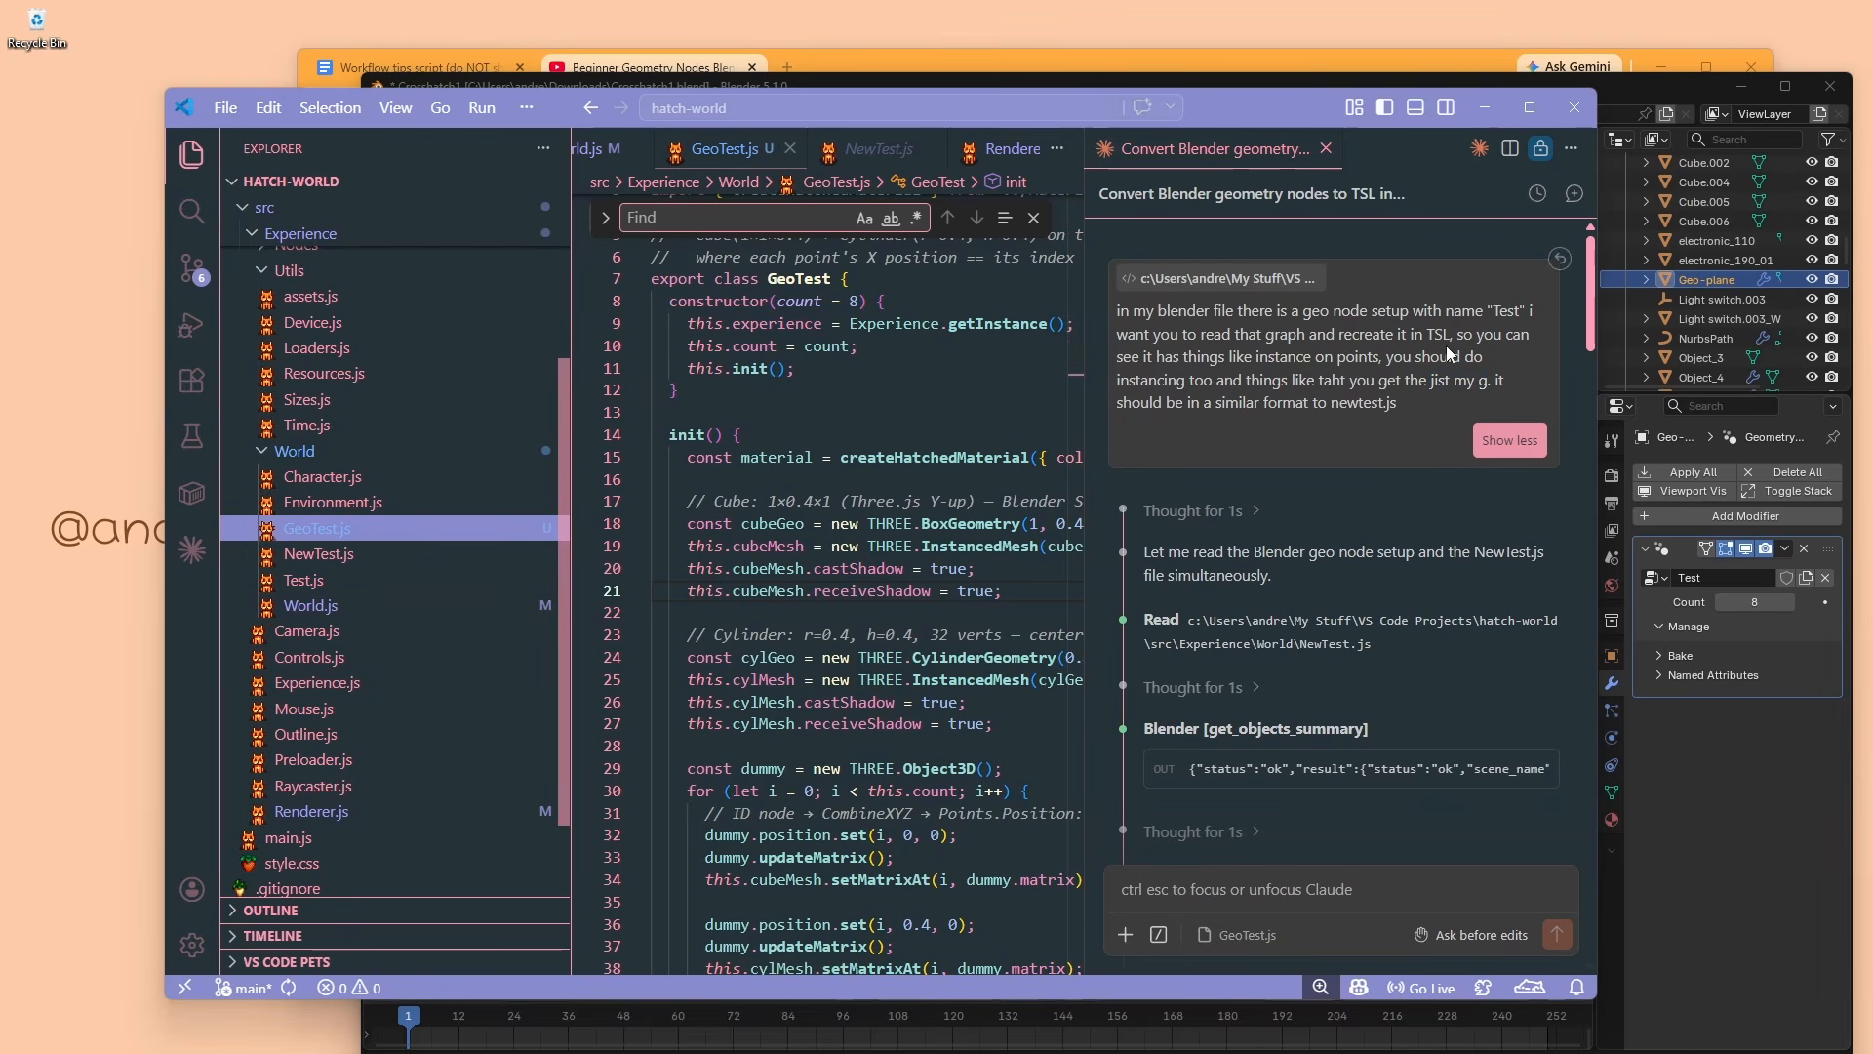
key(alt+Tab)
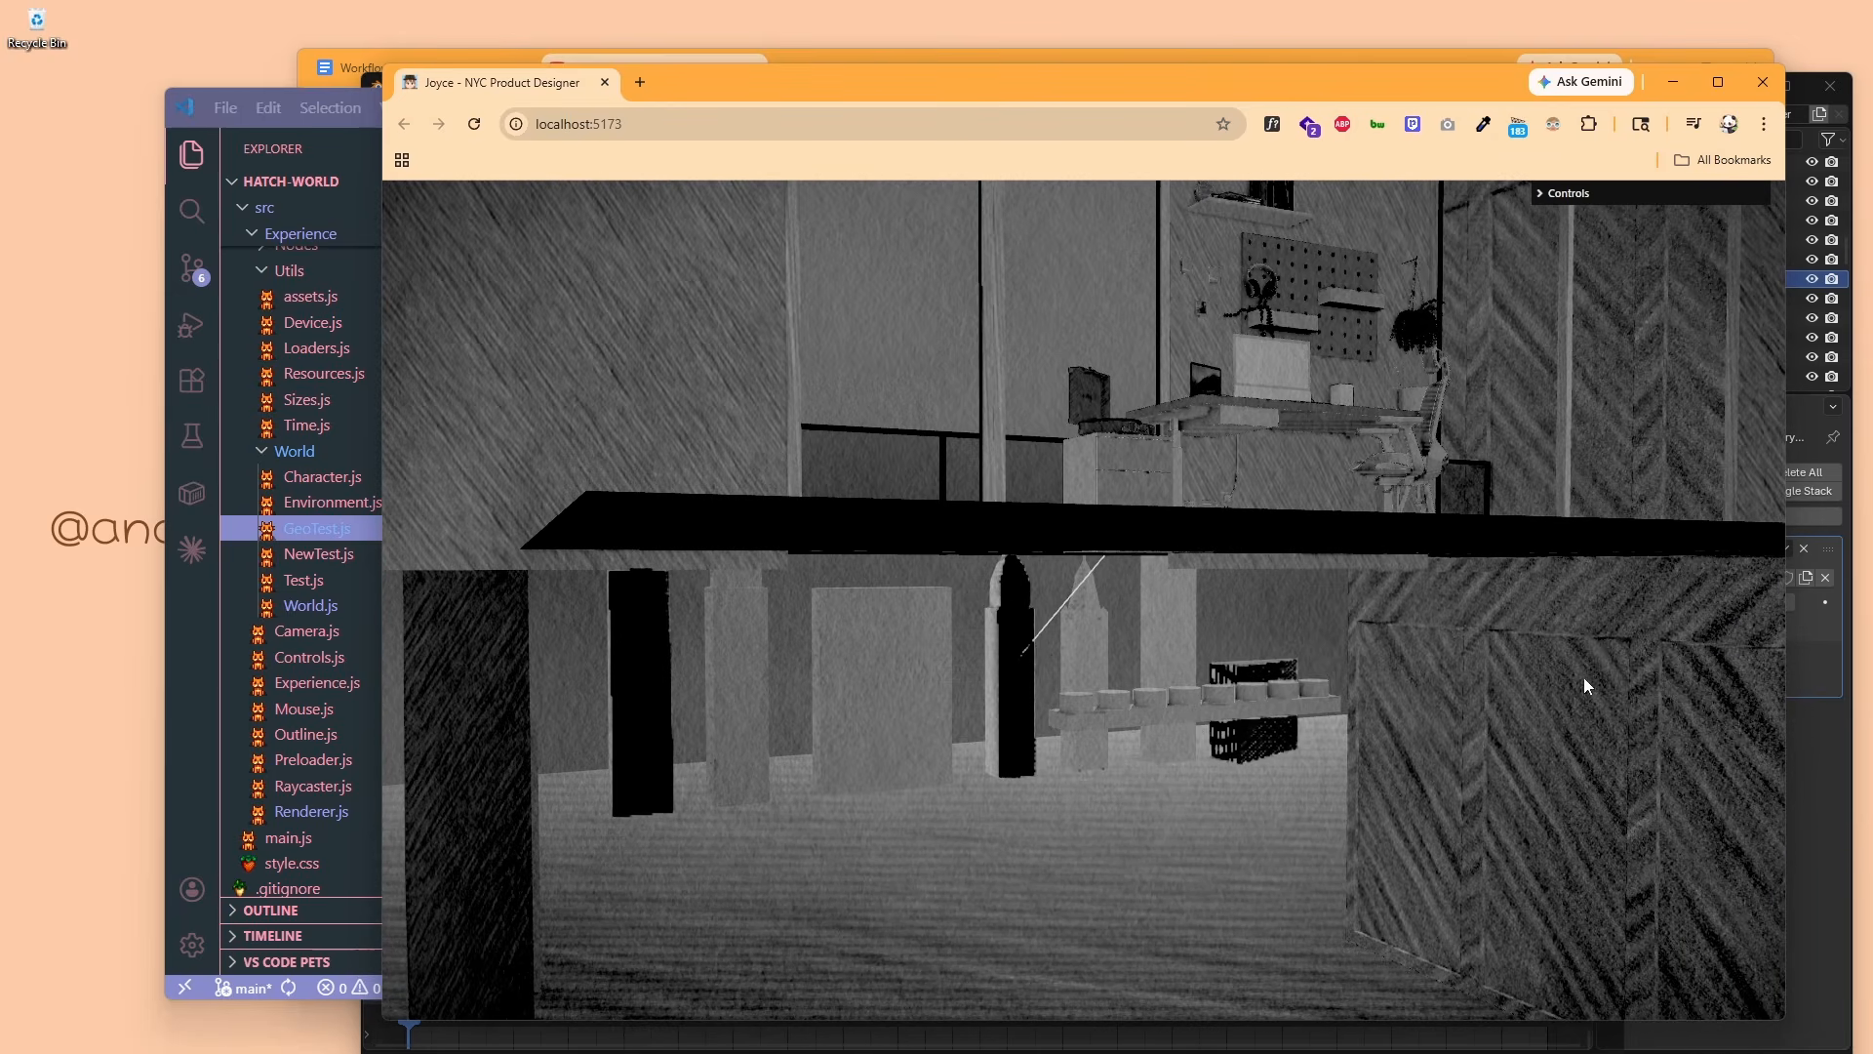
Switch to Blender and examine the Instance on Points part of the Geo-plane object's Test node graph.
click(1819, 761)
scroll(1204, 782, down, 1)
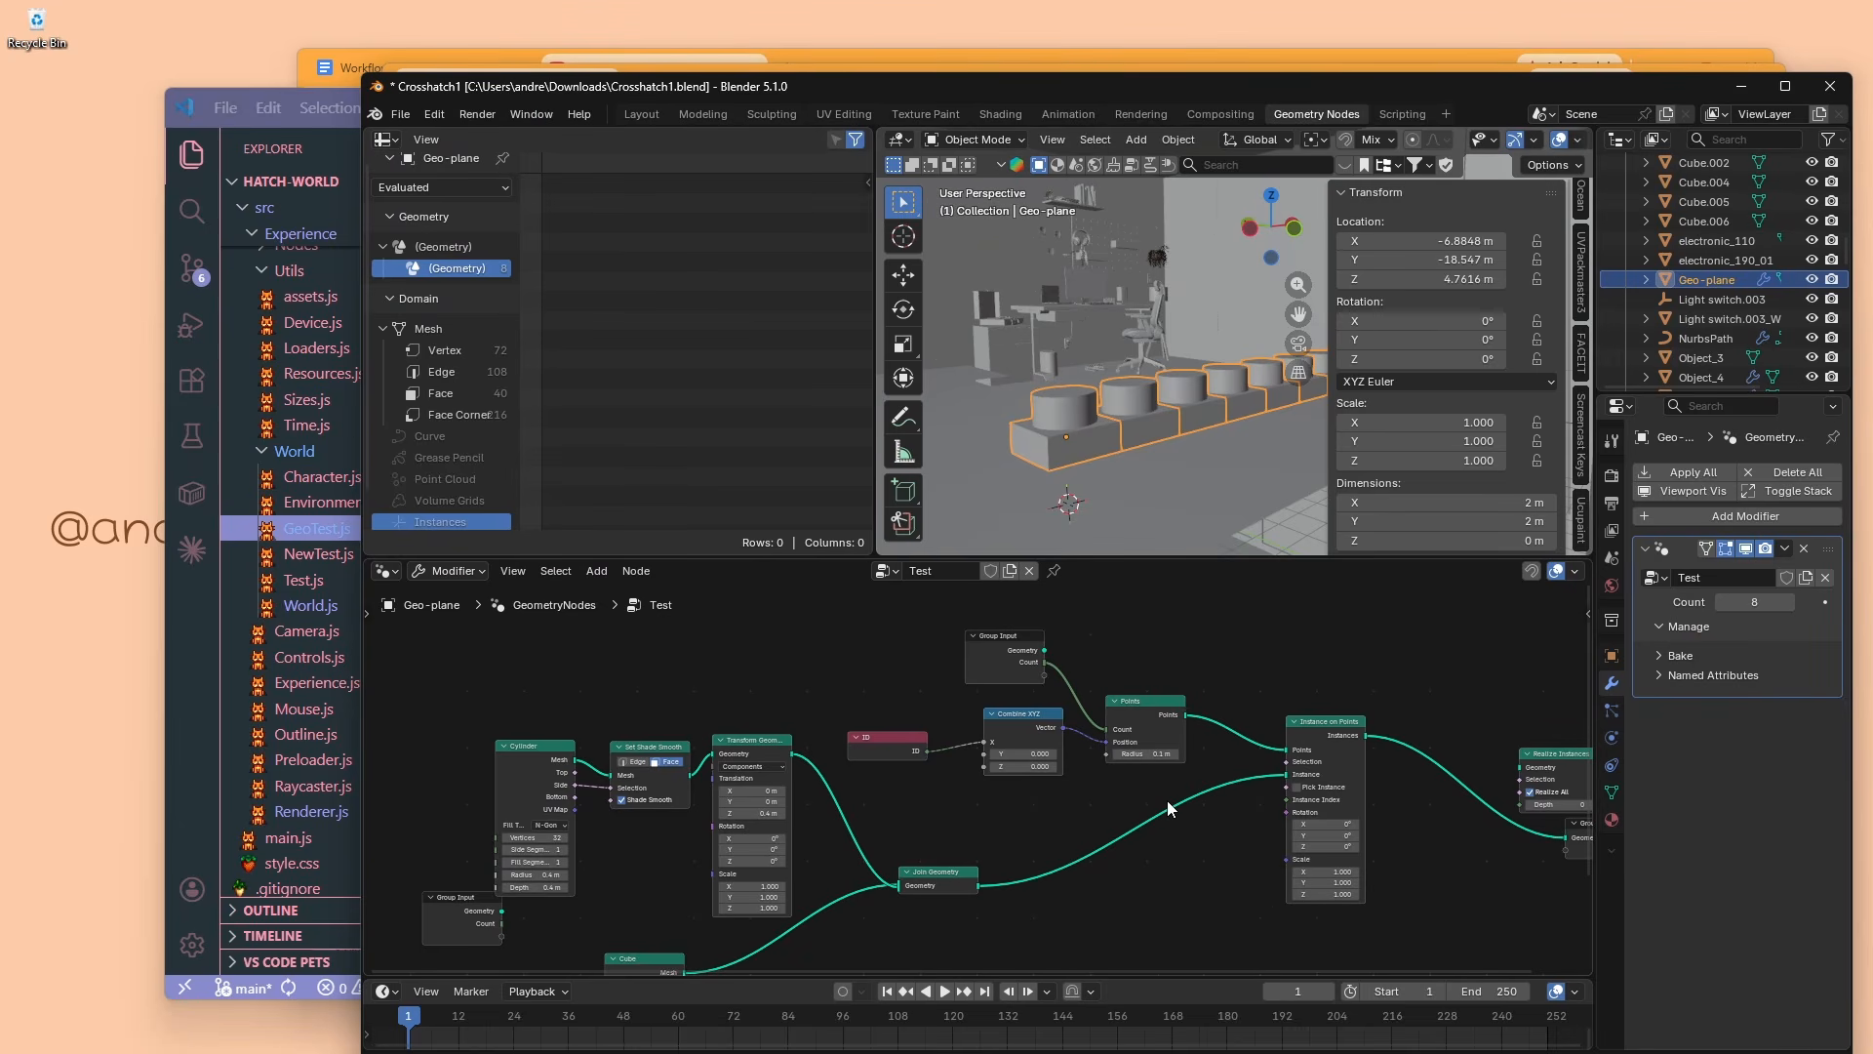
drag(1317, 729, 1315, 734)
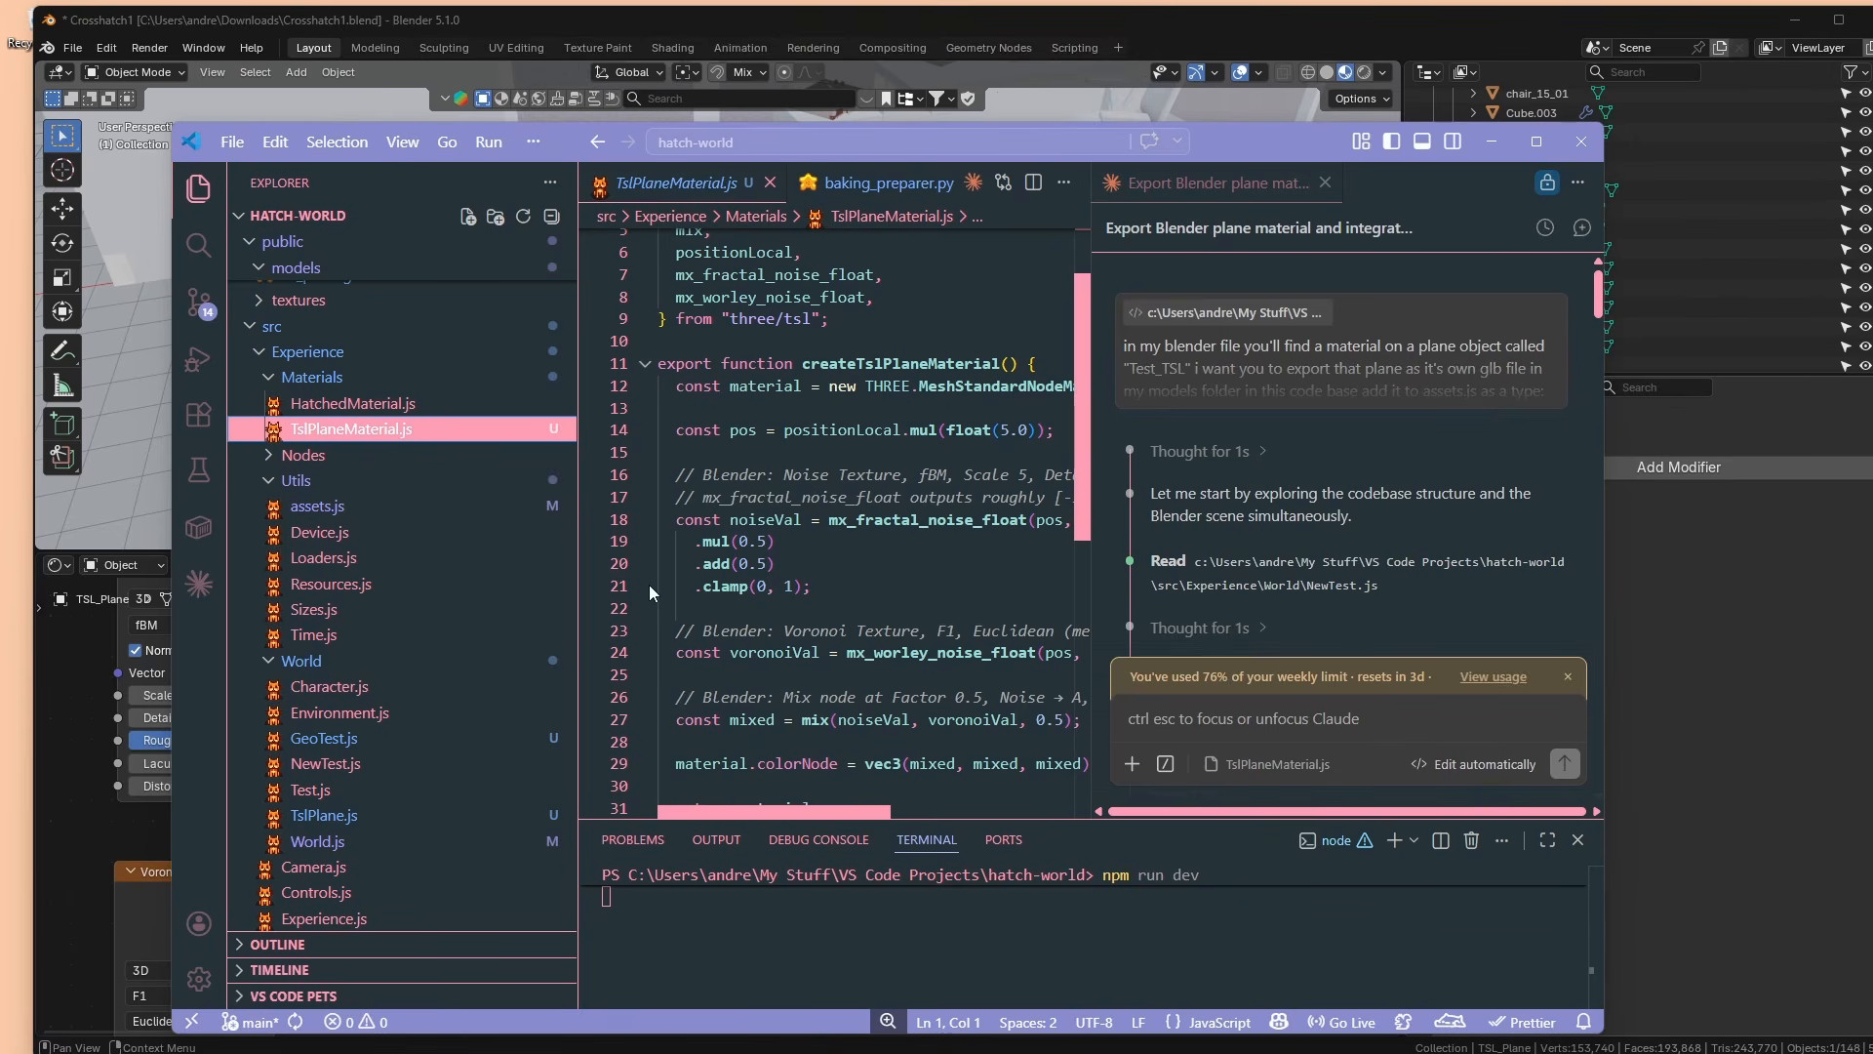
Show the full Claude prompt for exporting the Test_TSL plane and locate tsl_plane.glb in the project's models folder.
scroll(478, 605, down, 1)
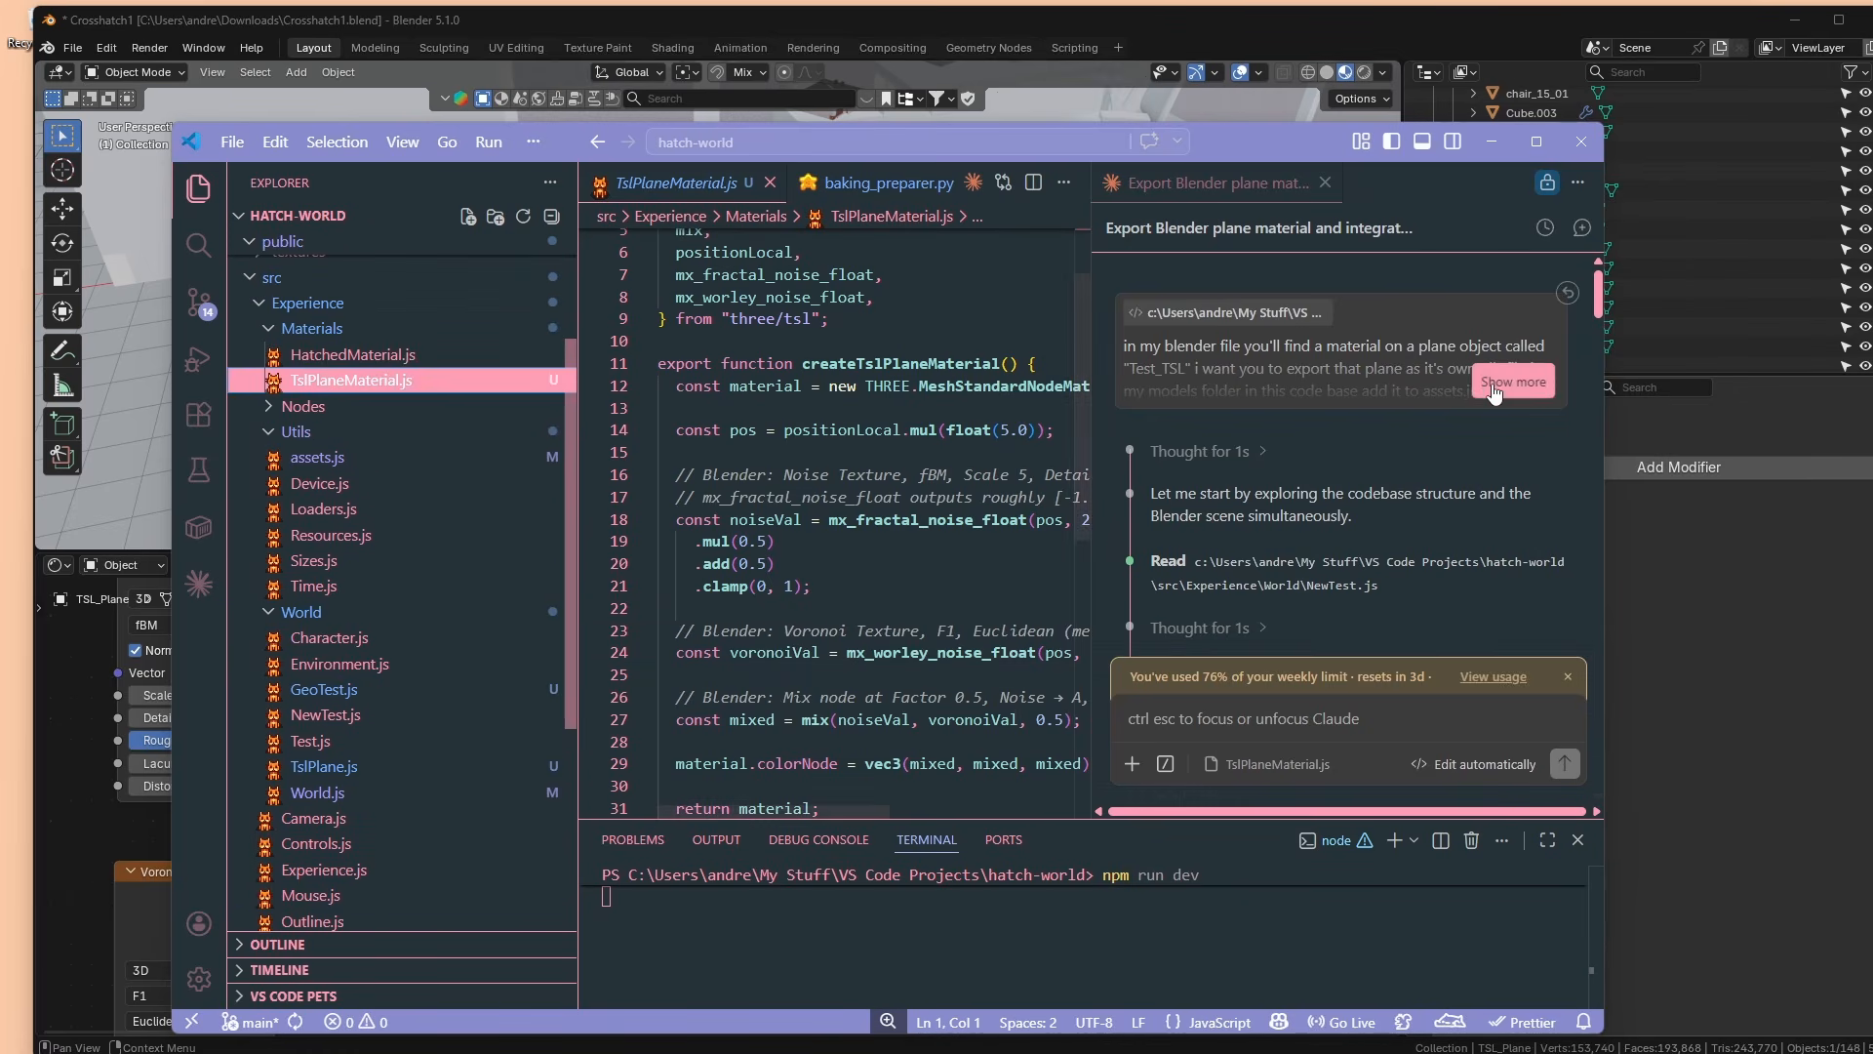
click(1478, 395)
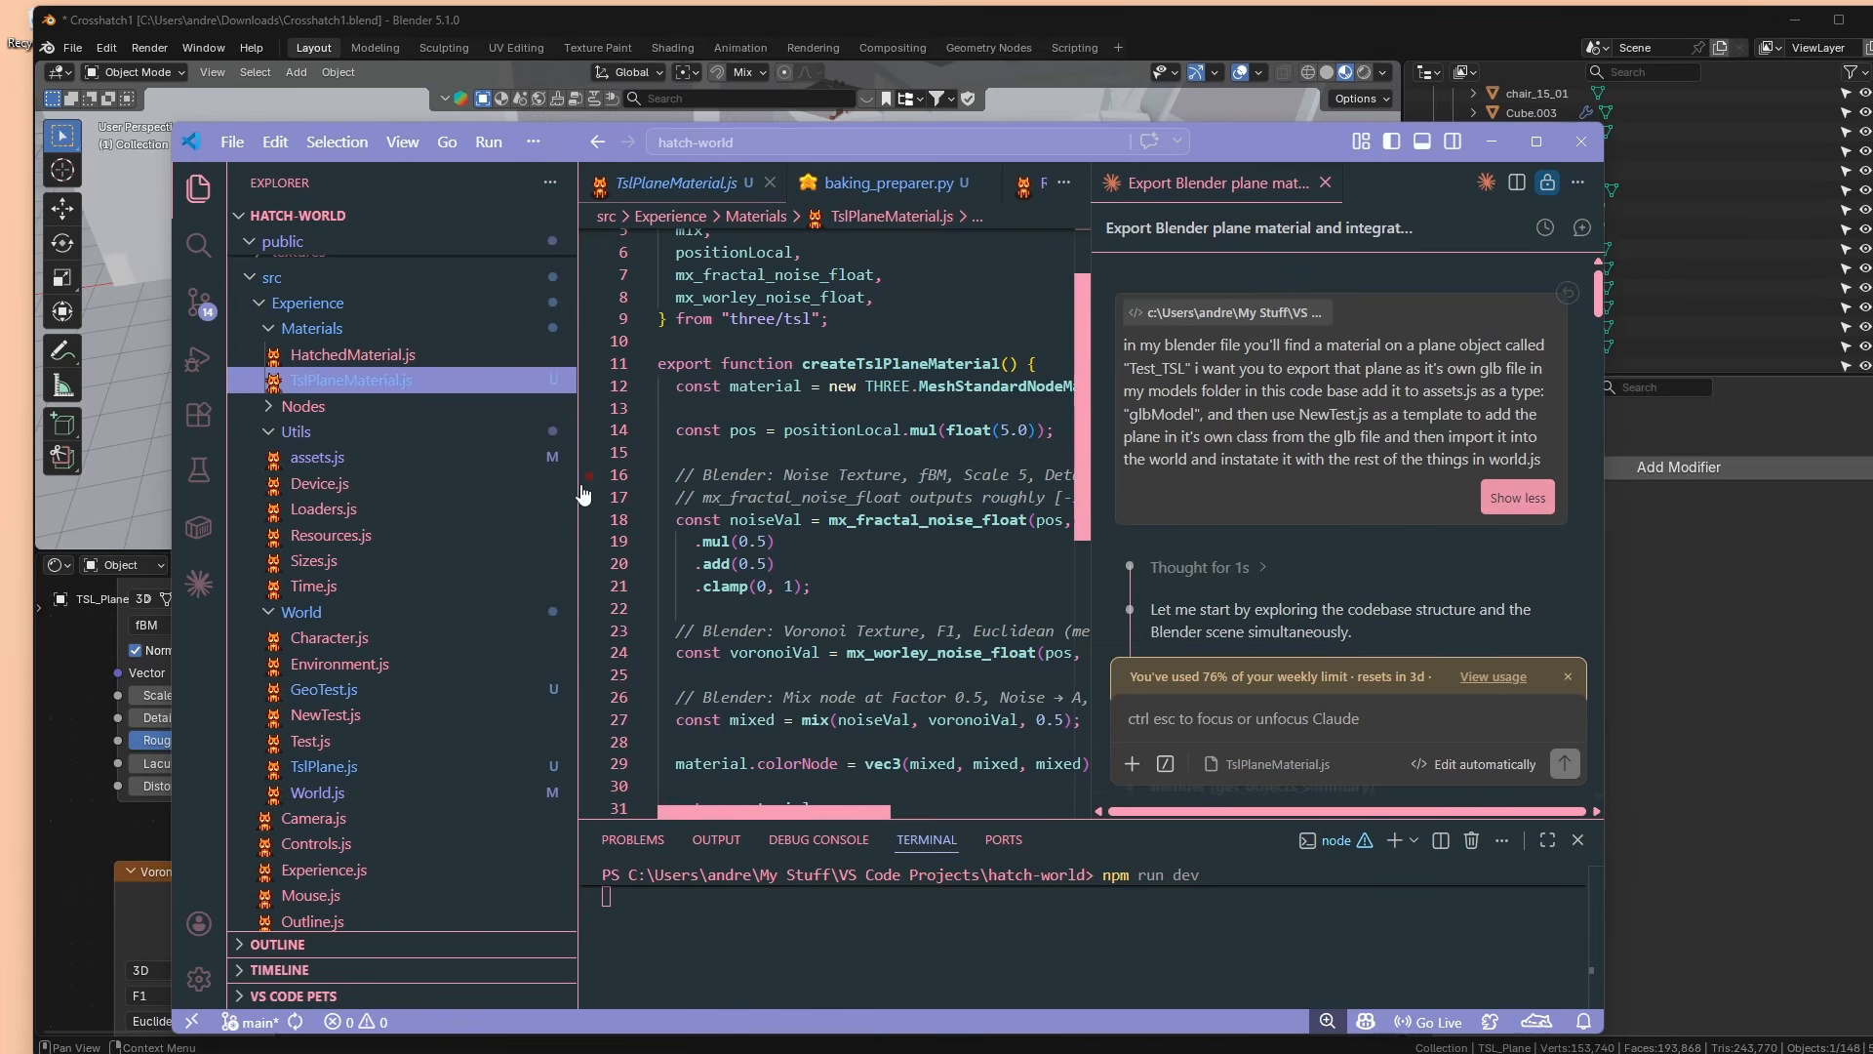
scroll(390, 409, up, 2)
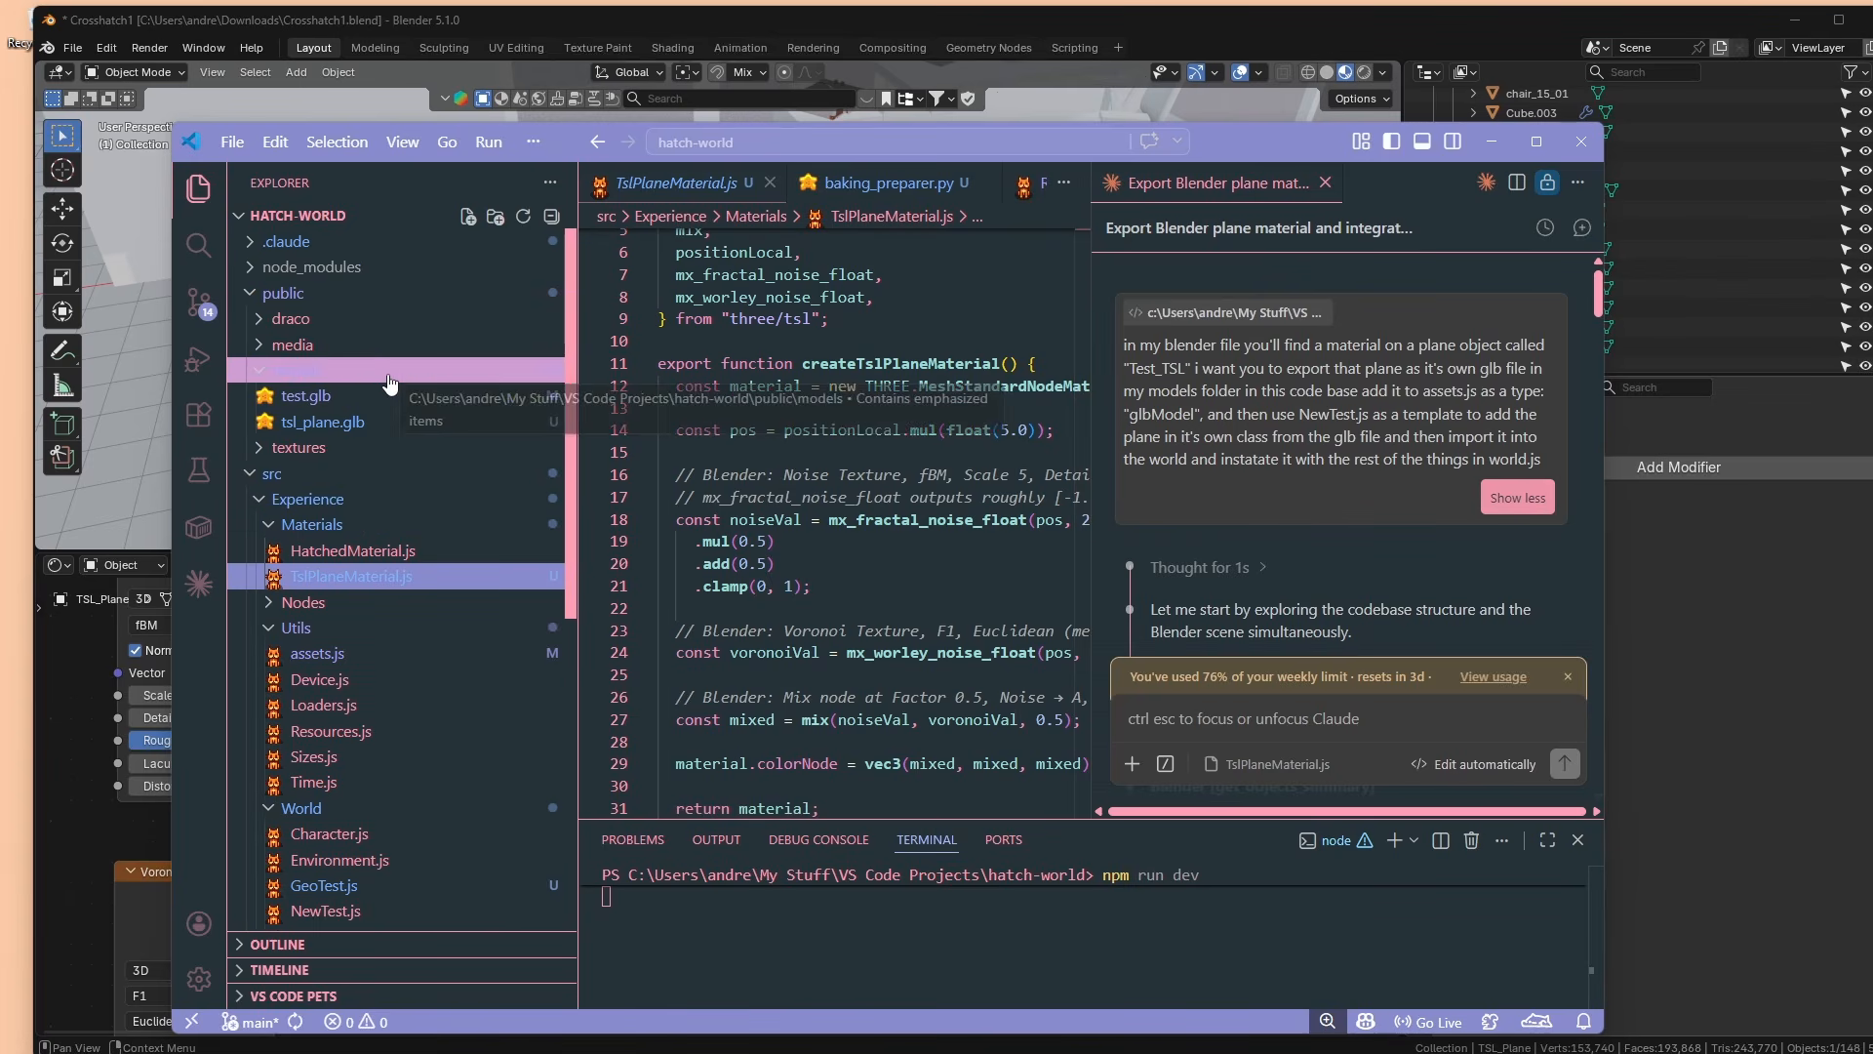
Review the tslPlane entry in assets.js, the NewTest.js template class, and the instantiated classes in World.js against the Claude prompt.
drag(695, 461, 681, 372)
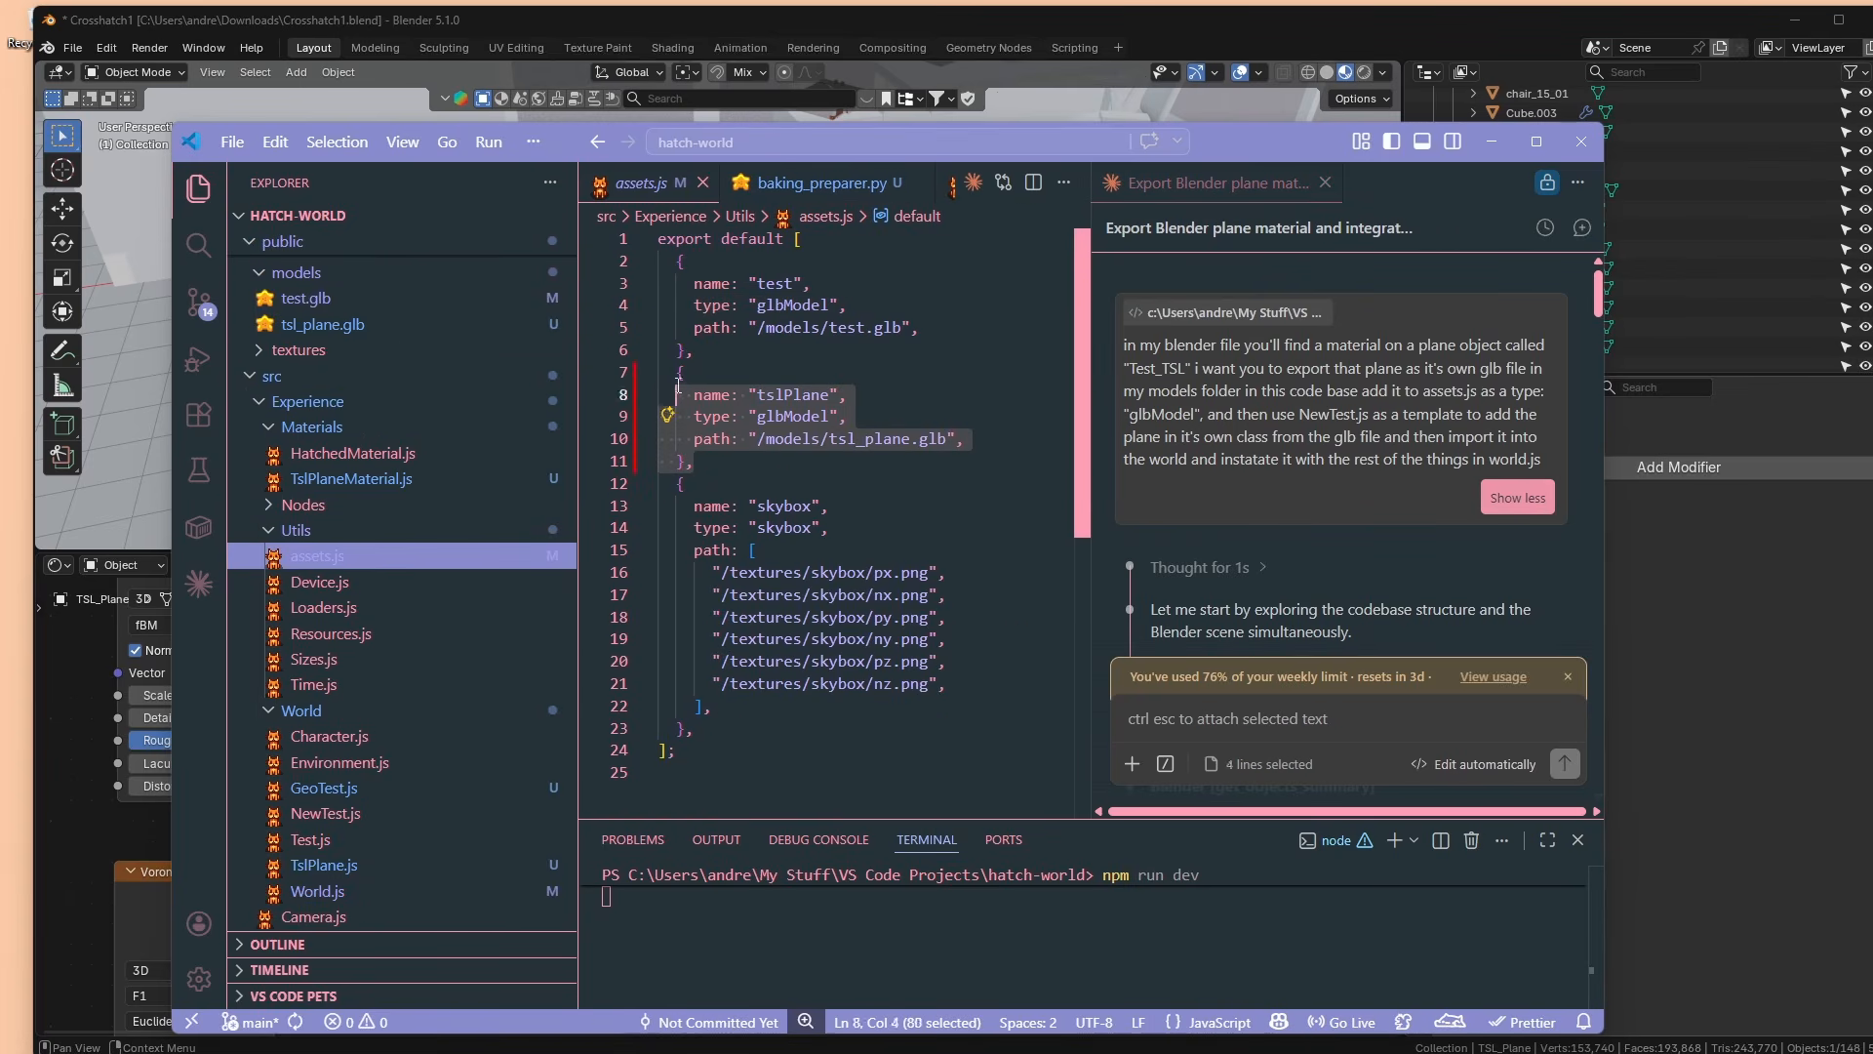
scroll(417, 635, down, 3)
click(418, 636)
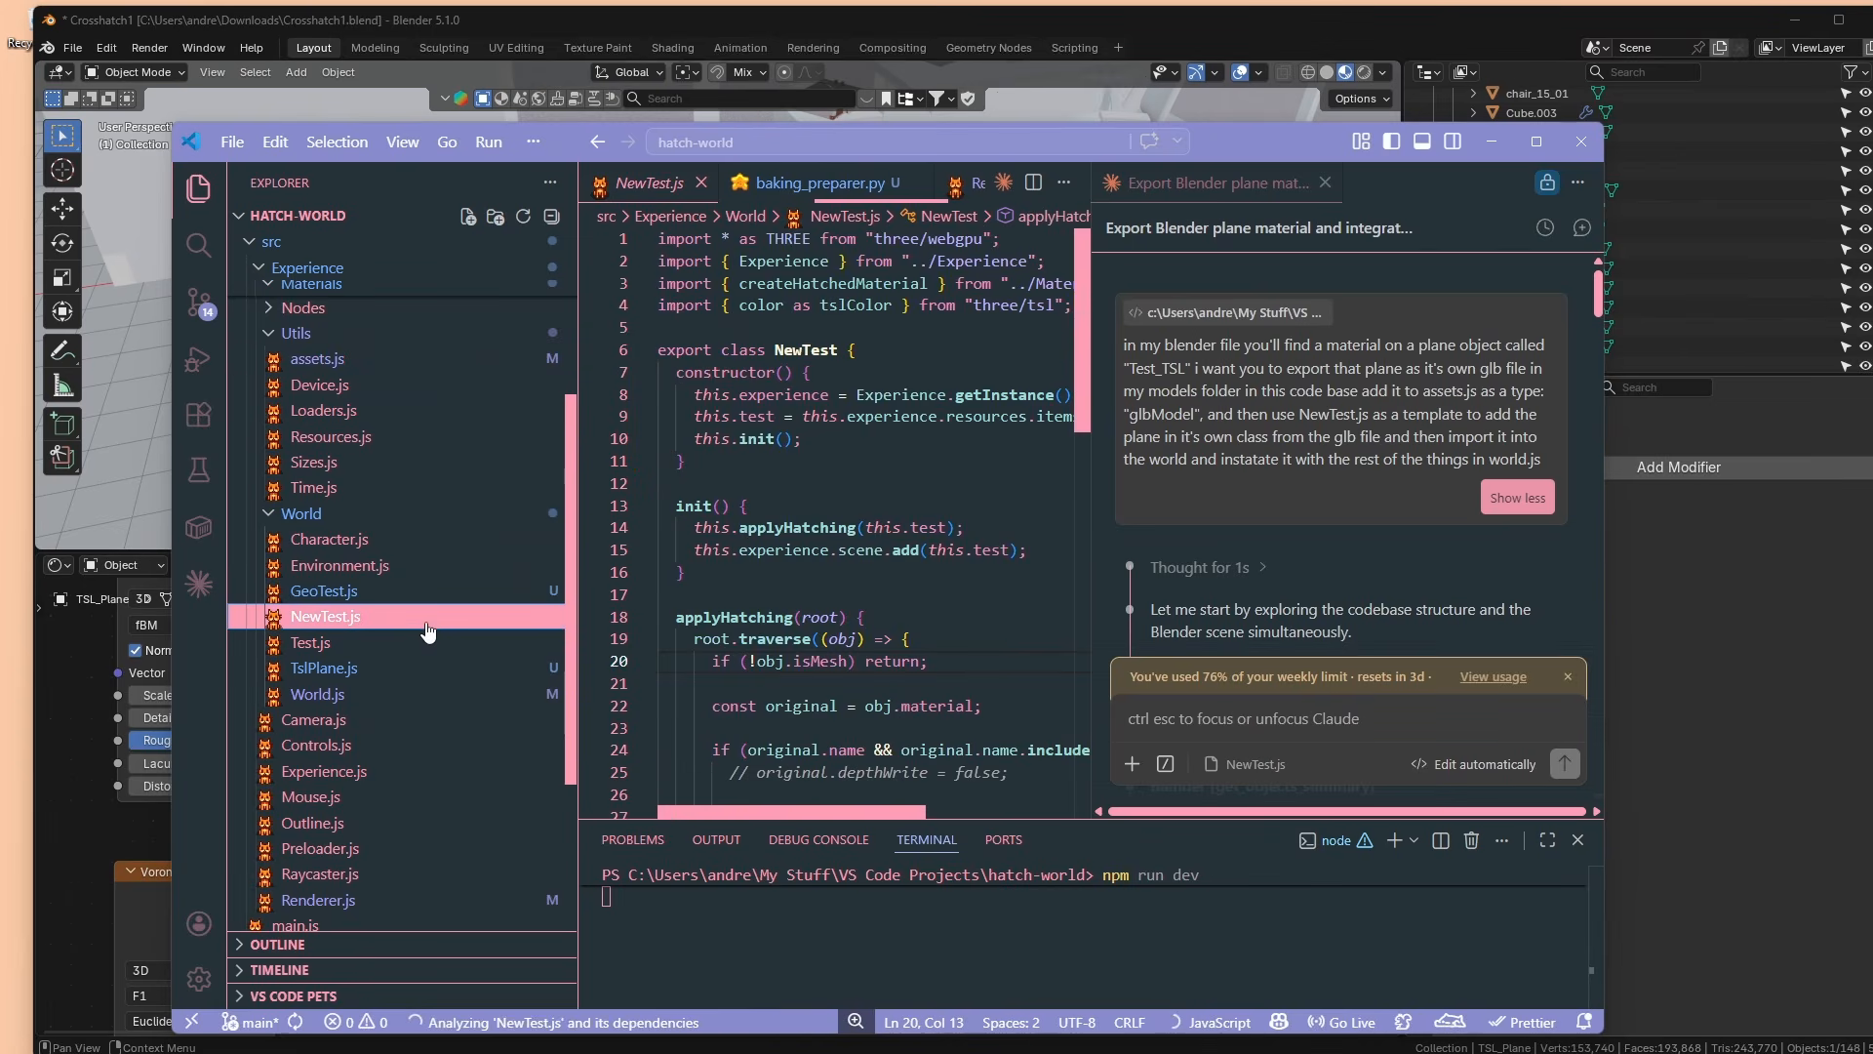
drag(866, 616, 687, 462)
click(317, 694)
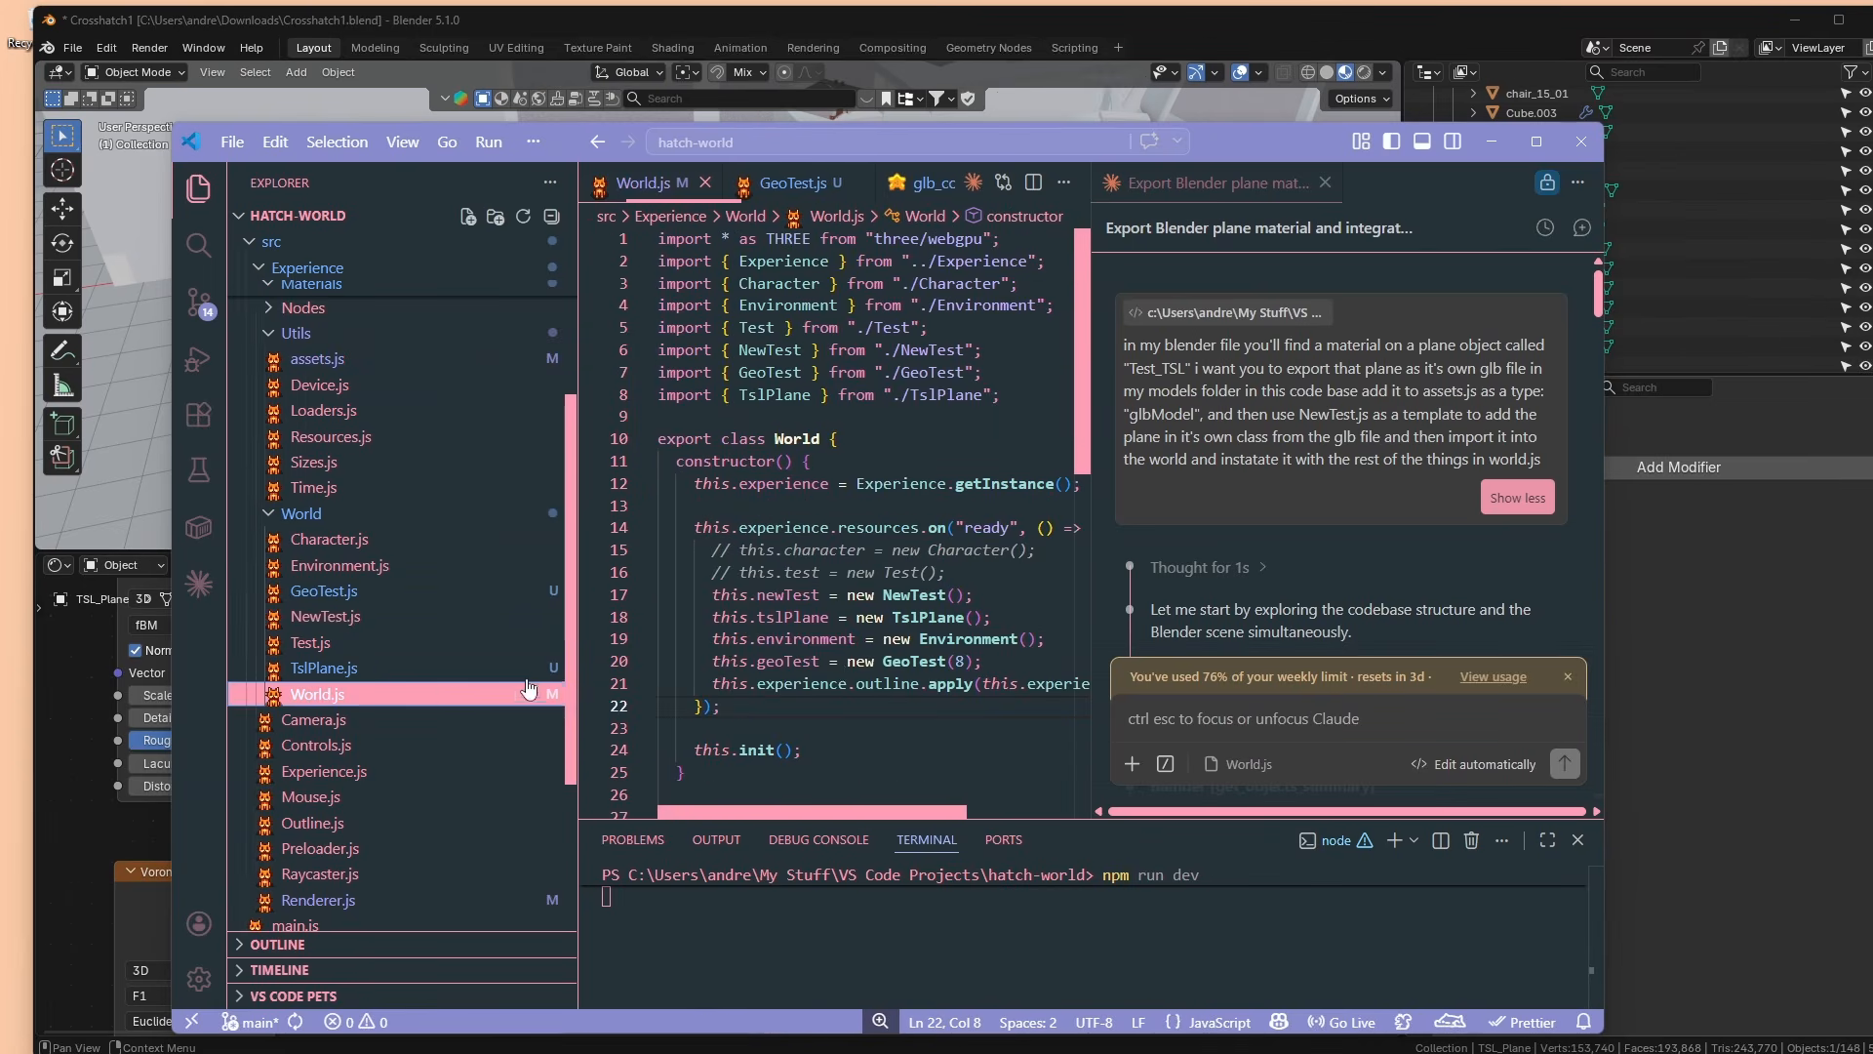
drag(927, 683, 876, 660)
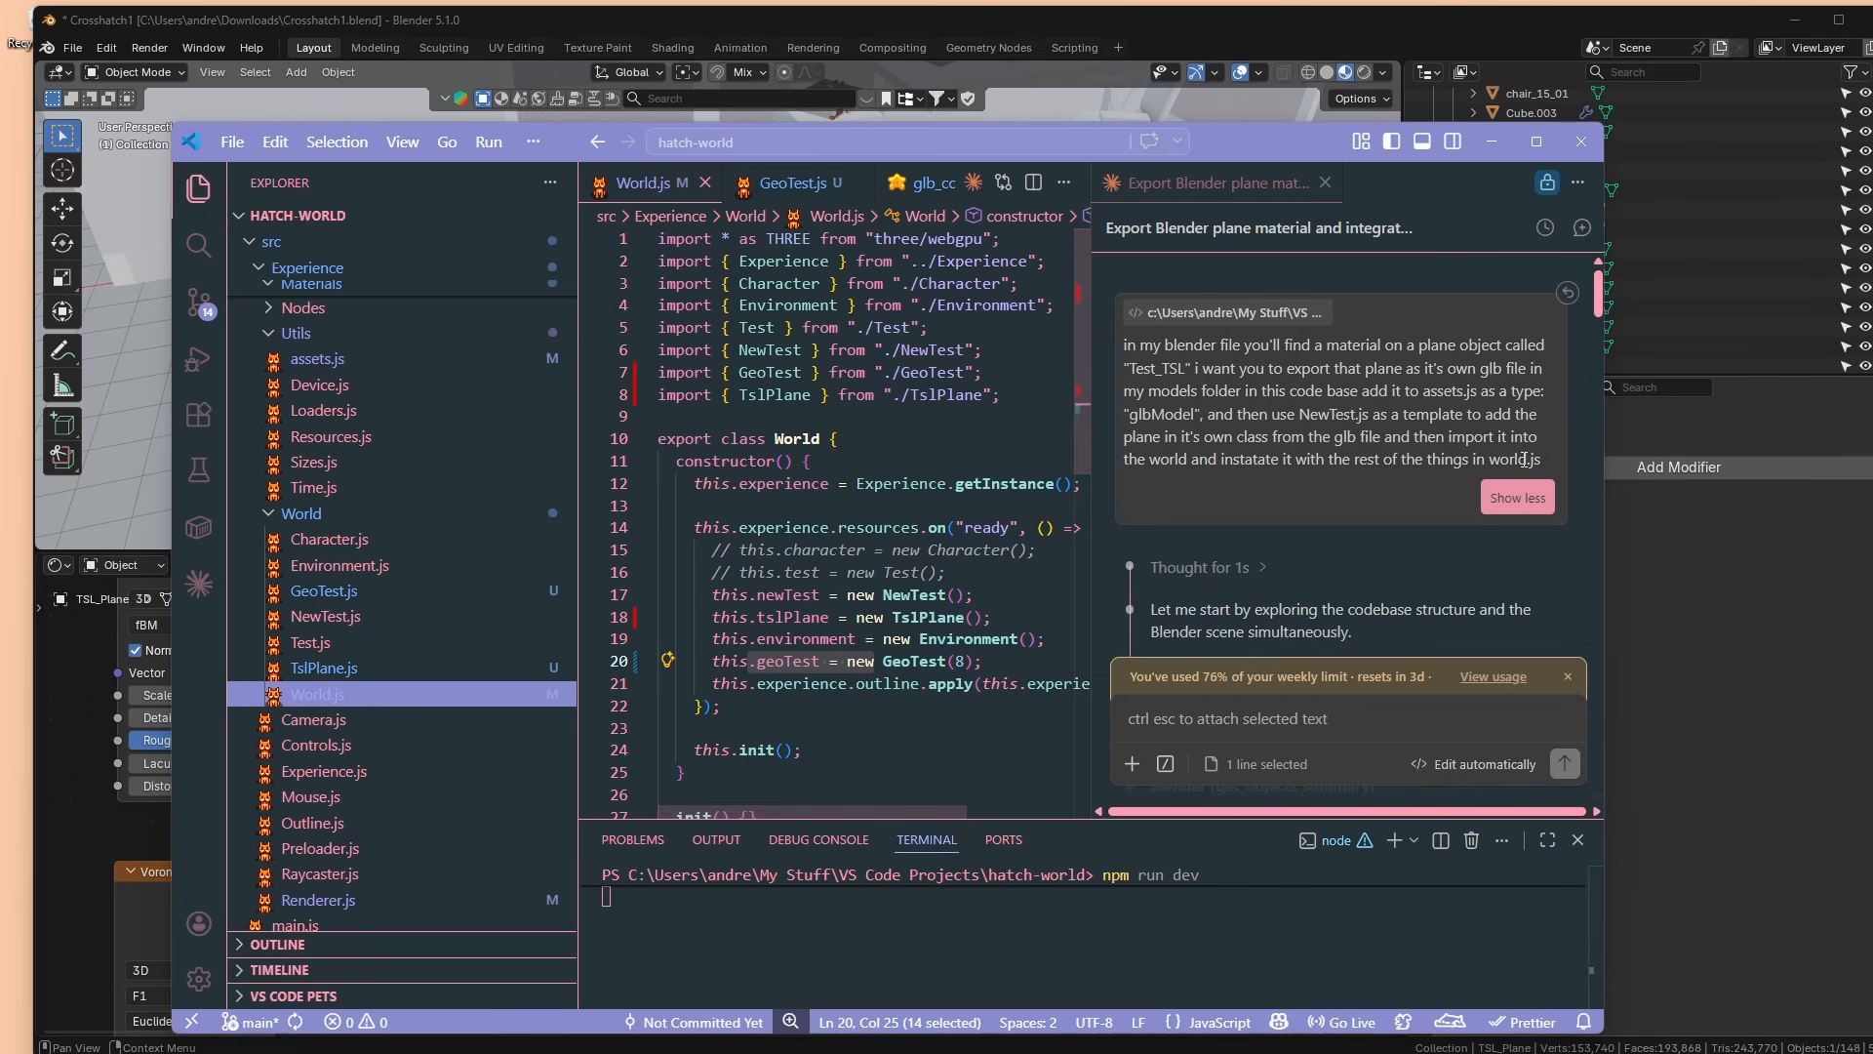
click(1424, 414)
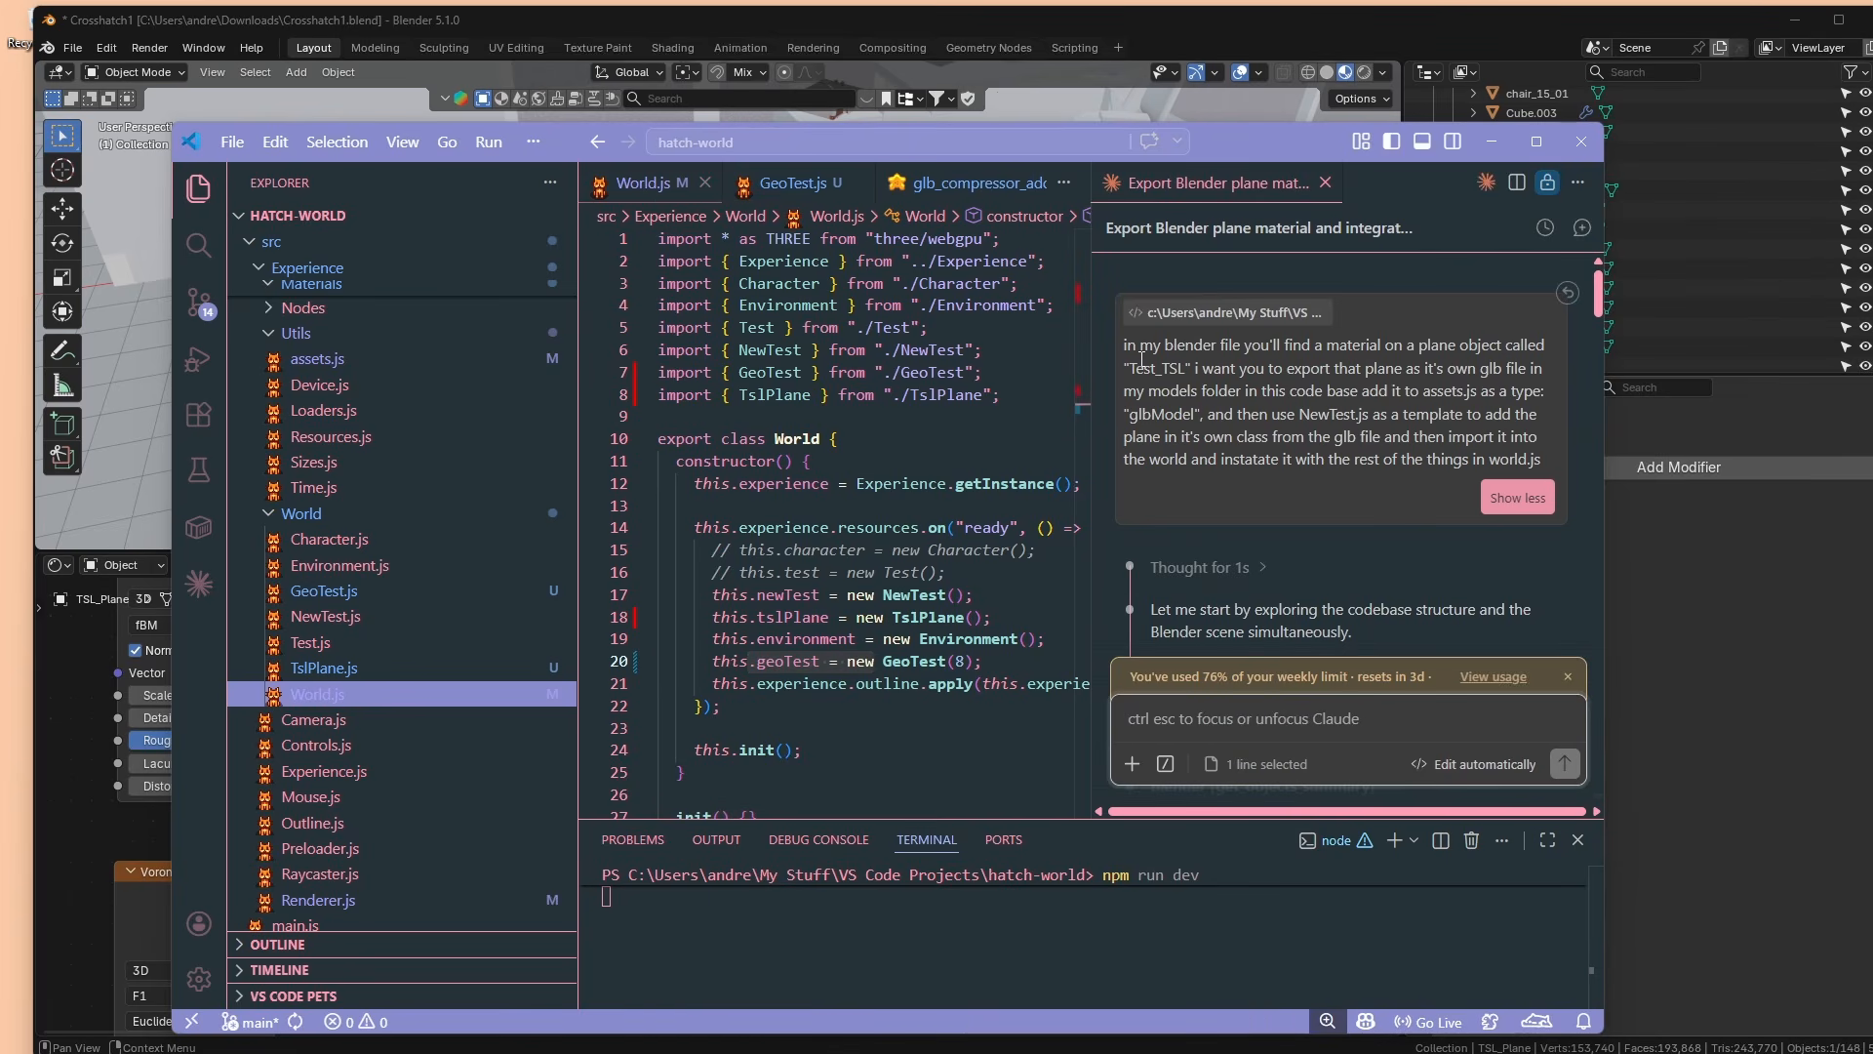
Show the follow-up Claude prompt about recreating the material, and switch to Blender to examine TSL_Plane's Test_TSL shader nodes.
scroll(1186, 577, down, 10)
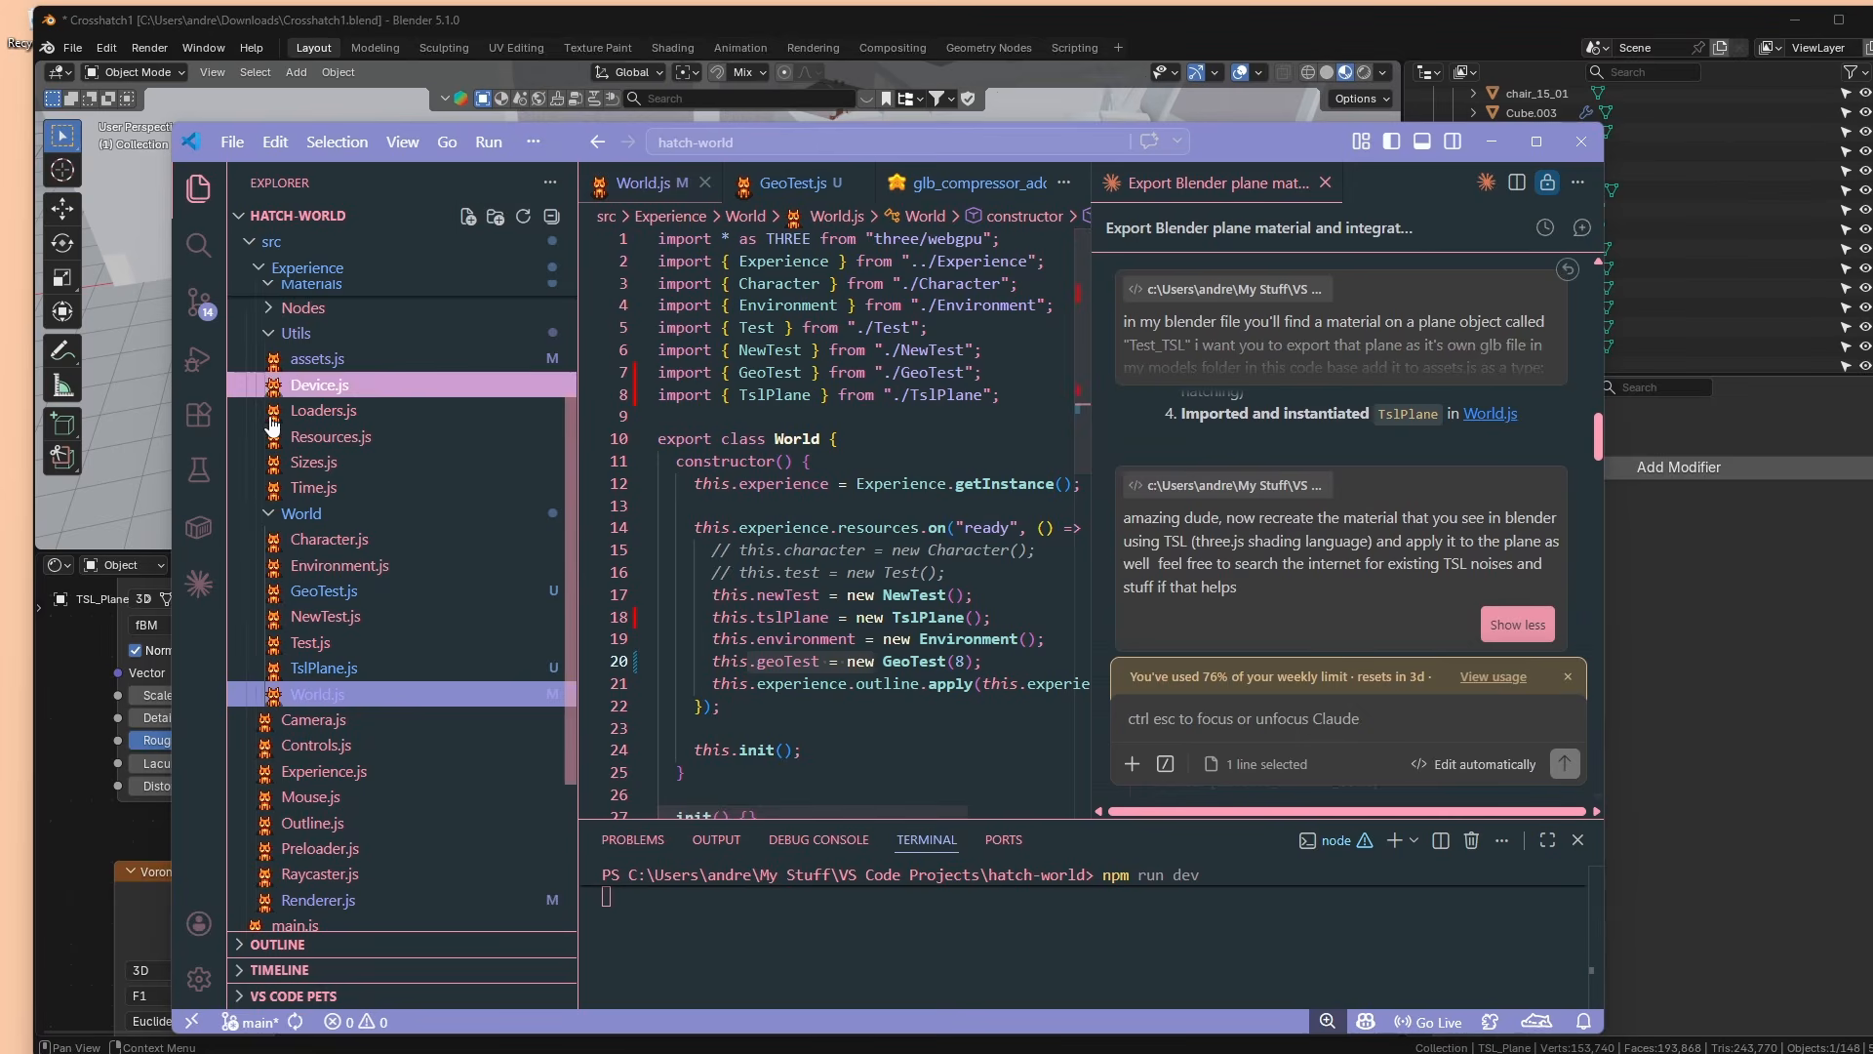
click(143, 473)
click(676, 447)
scroll(600, 699, down, 2)
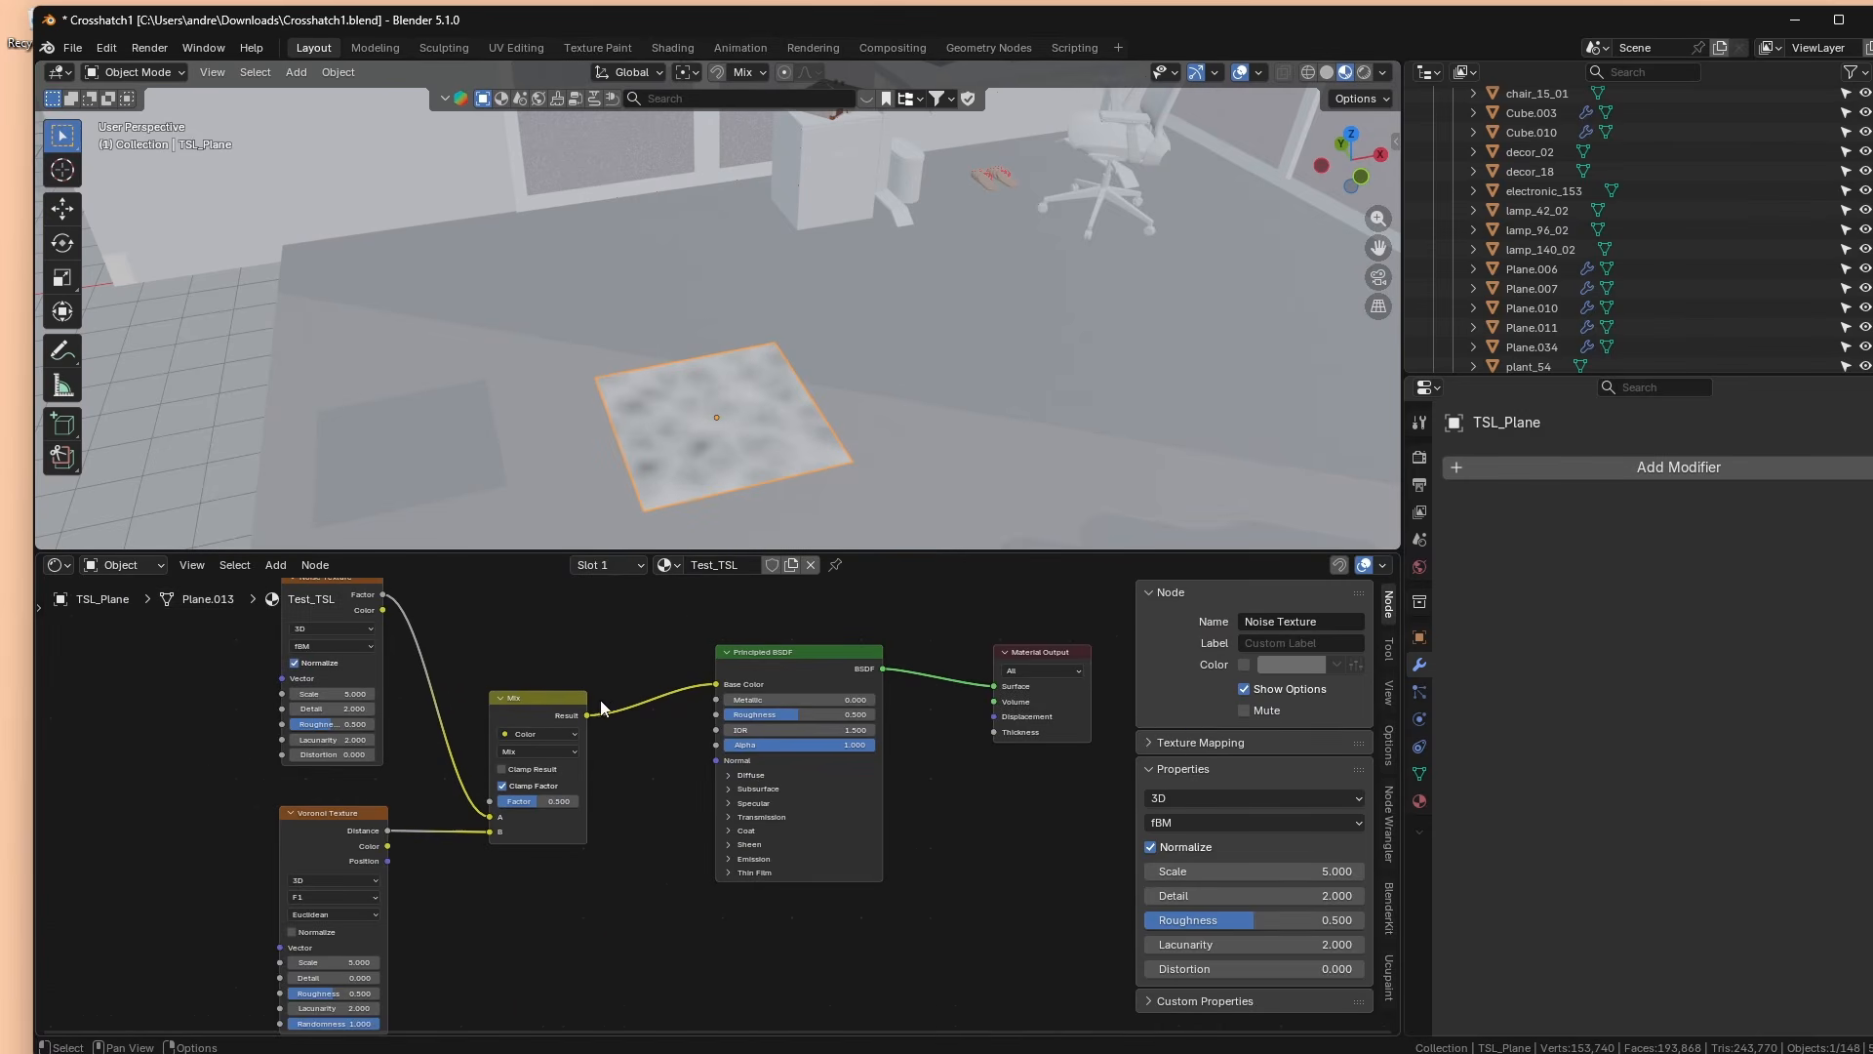
scroll(460, 829, down, 2)
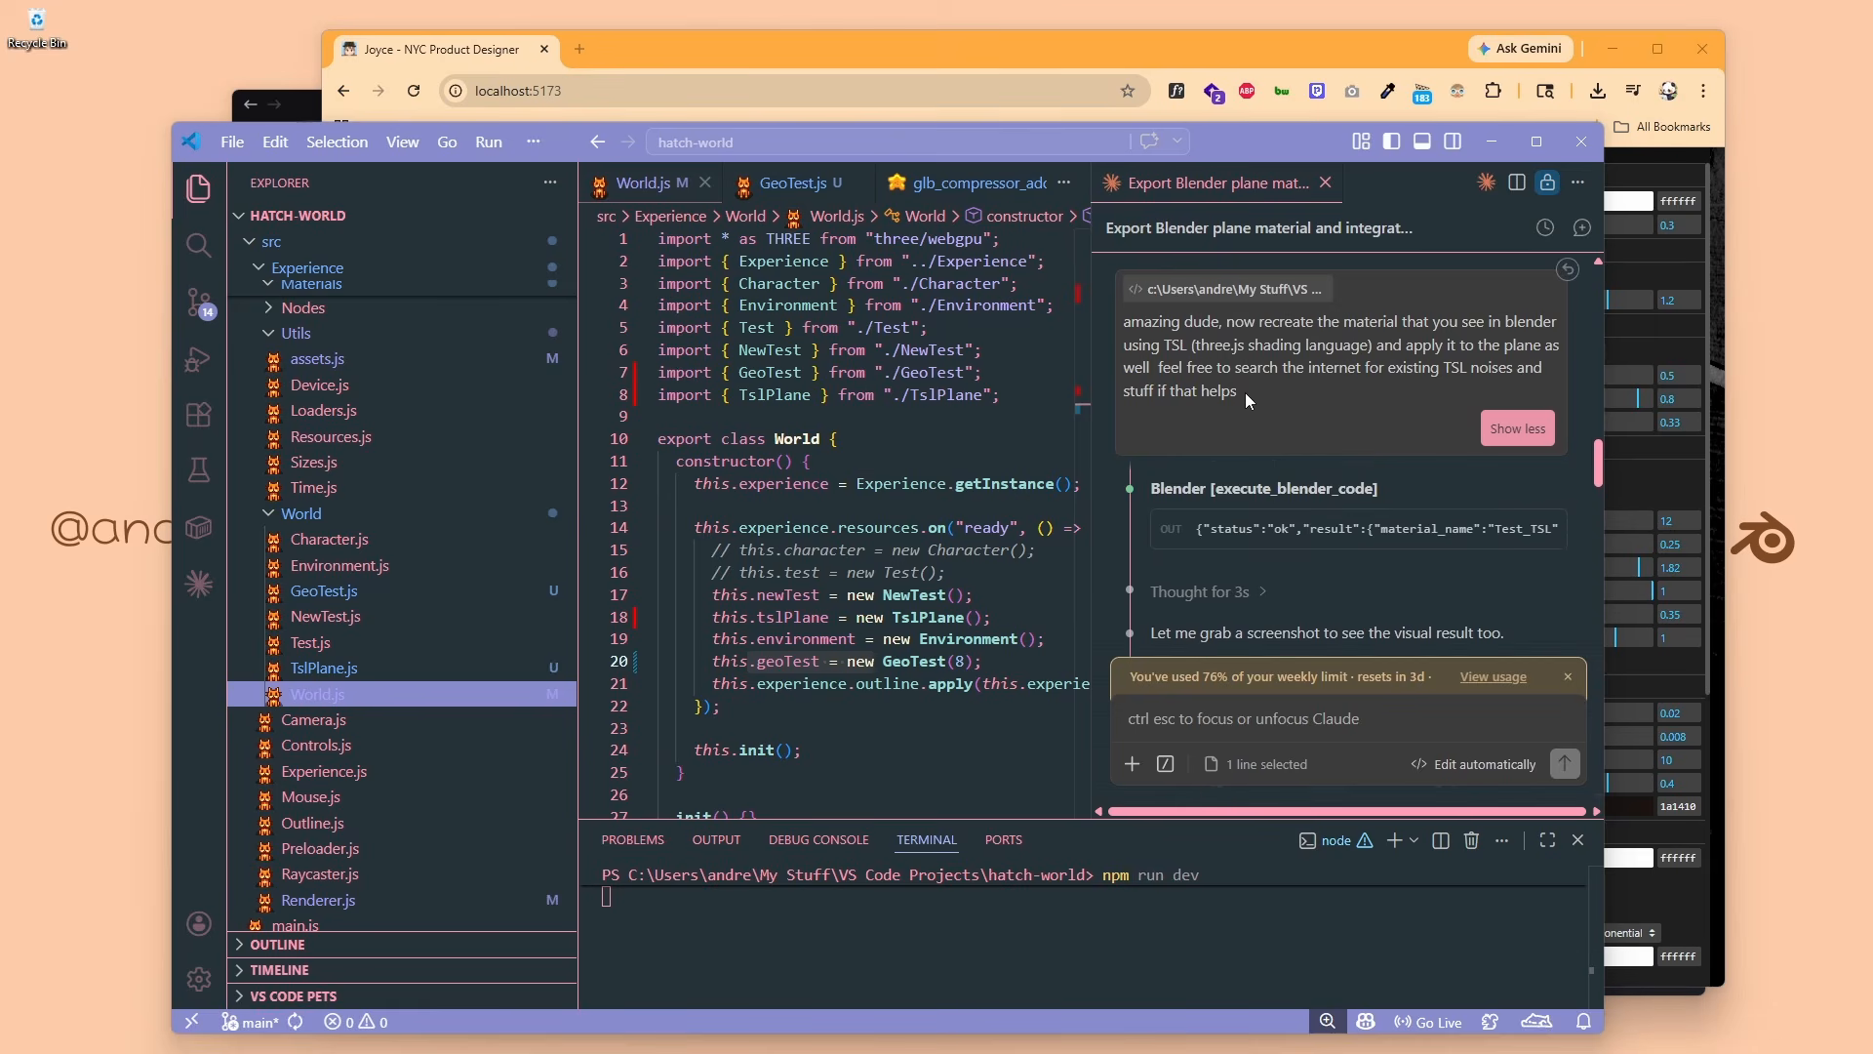
Highlight the prompt for recreating the material in TSL and examine Claude's Blender screenshot and web search steps.
drag(1246, 394, 1139, 325)
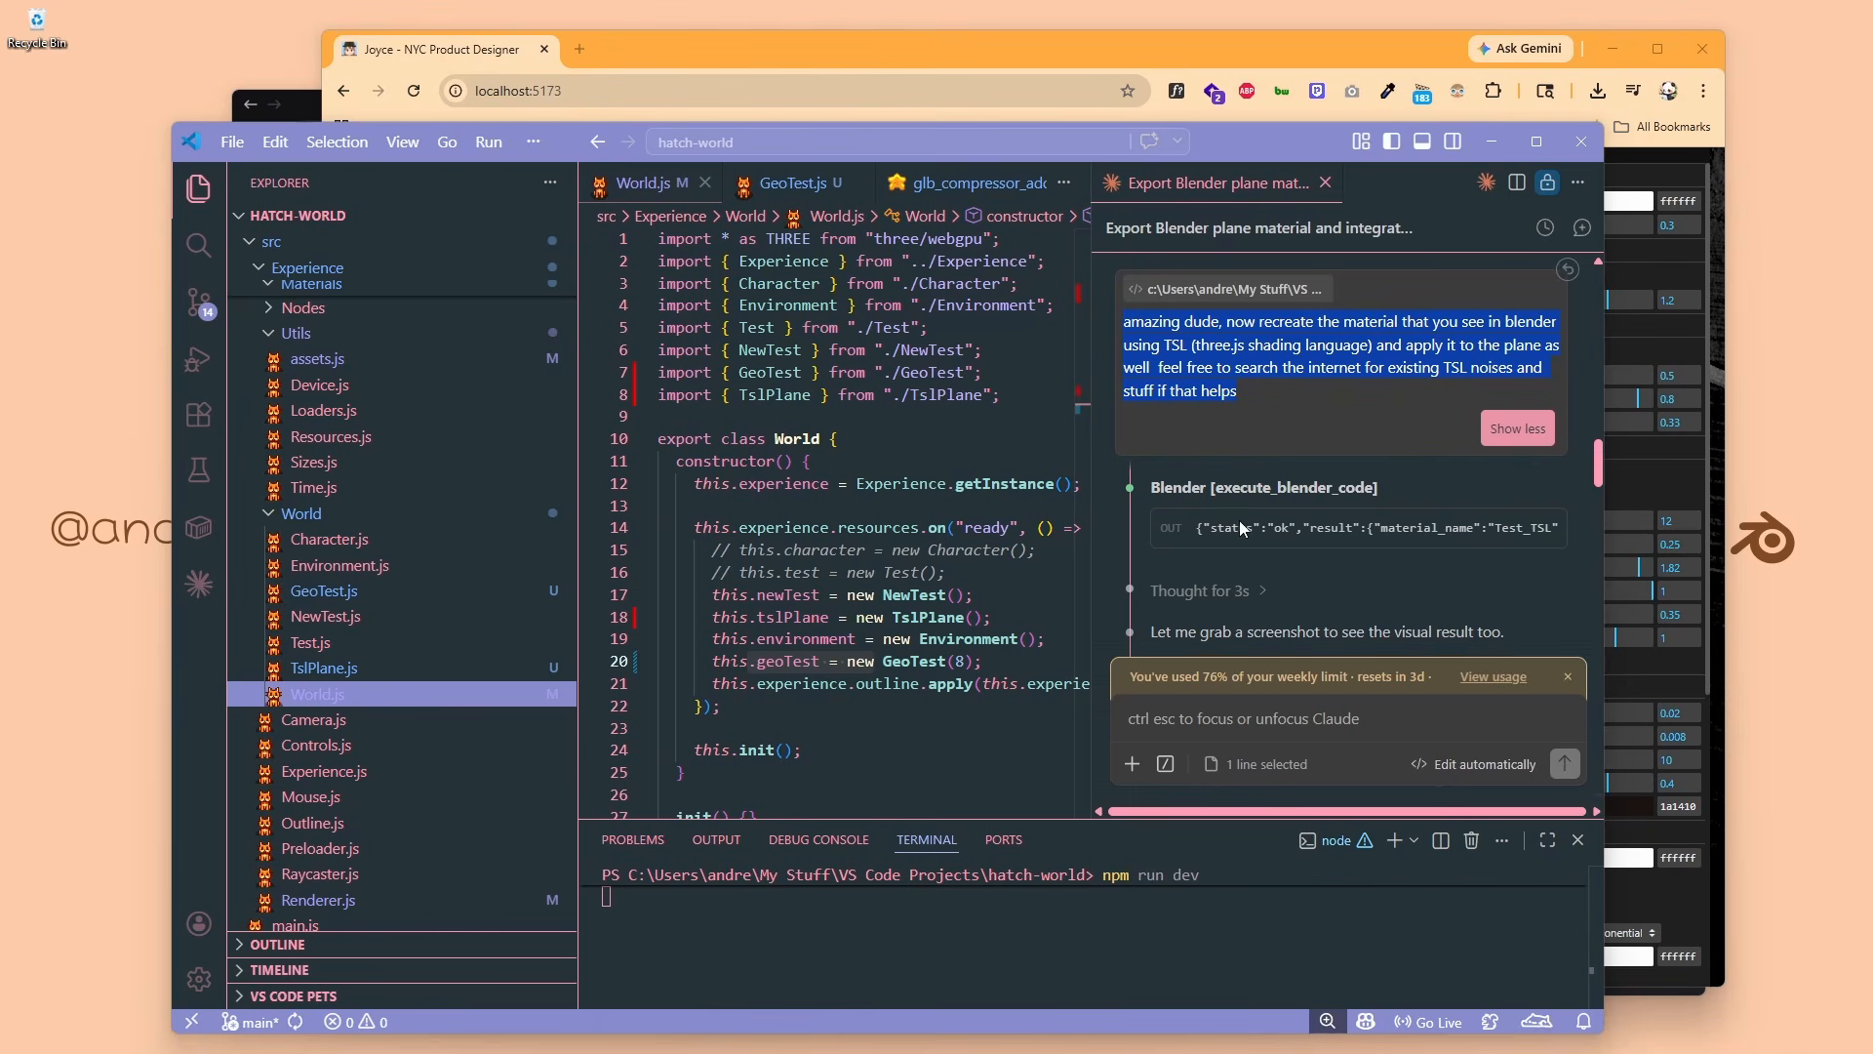
drag(1152, 534, 1385, 537)
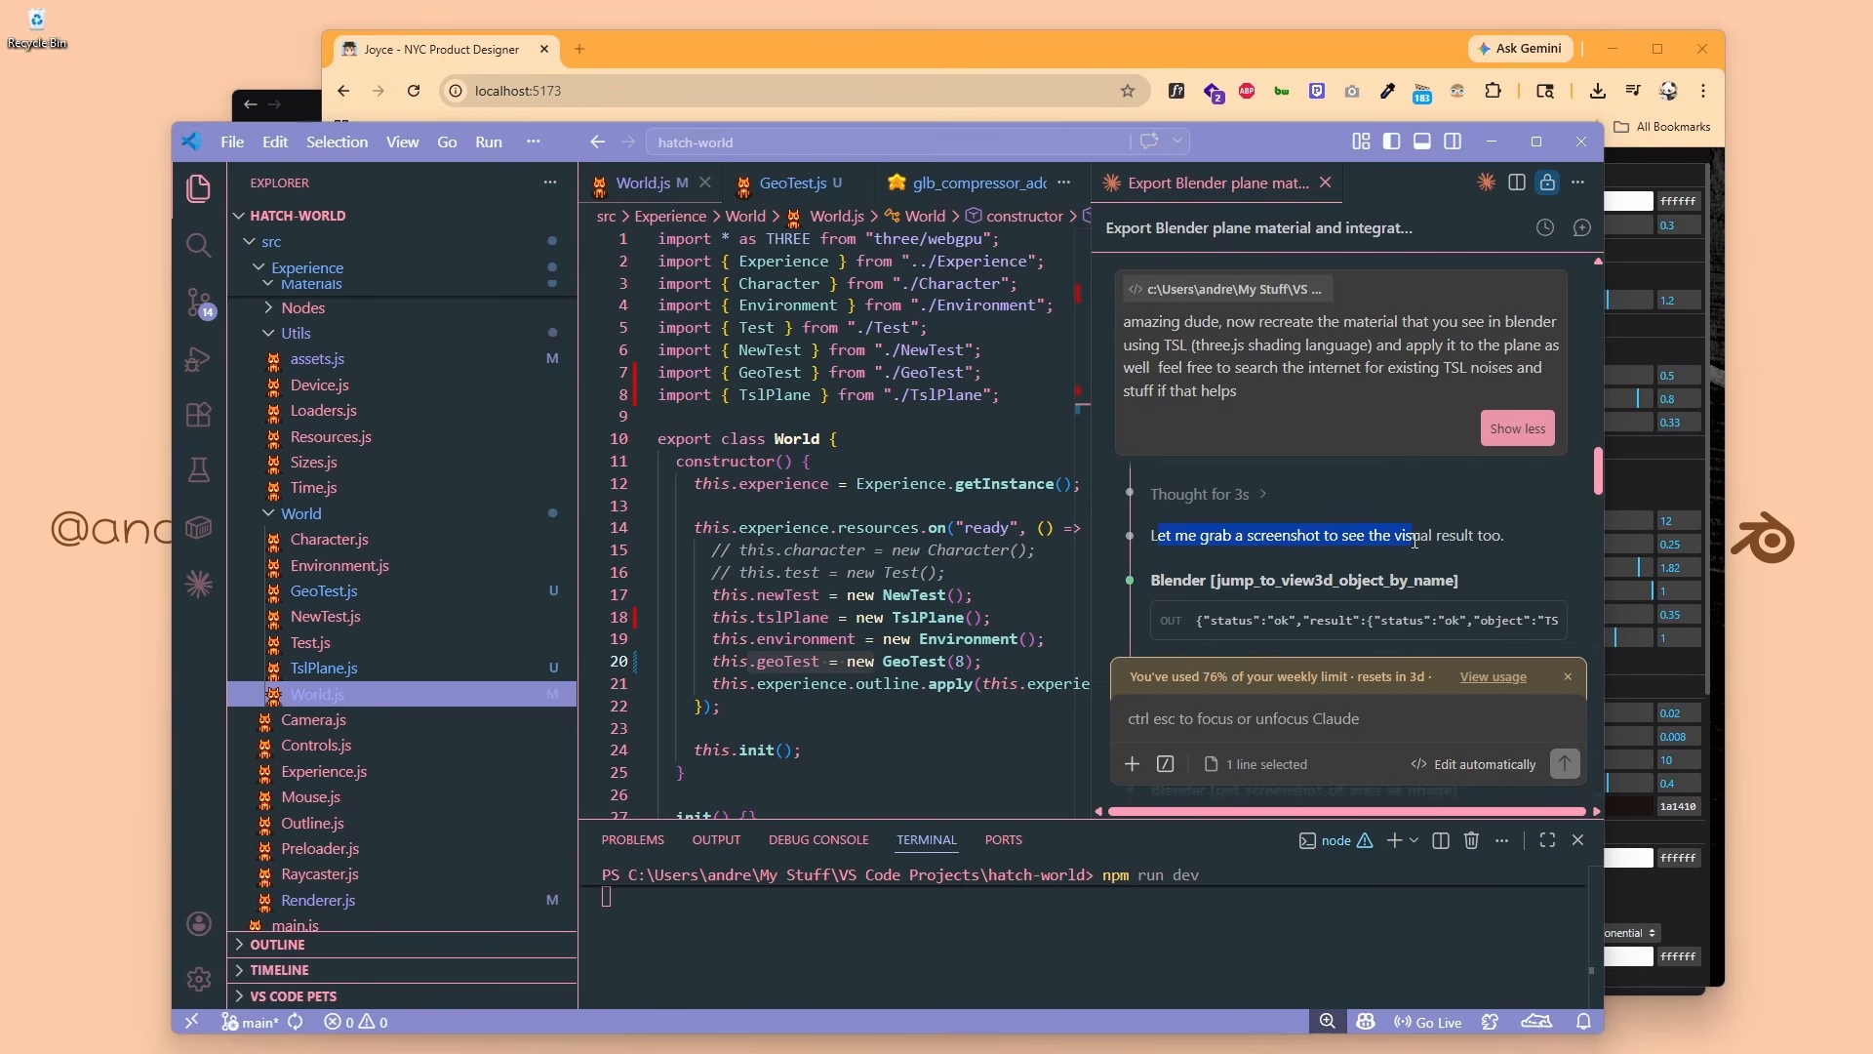
drag(1257, 394, 1128, 317)
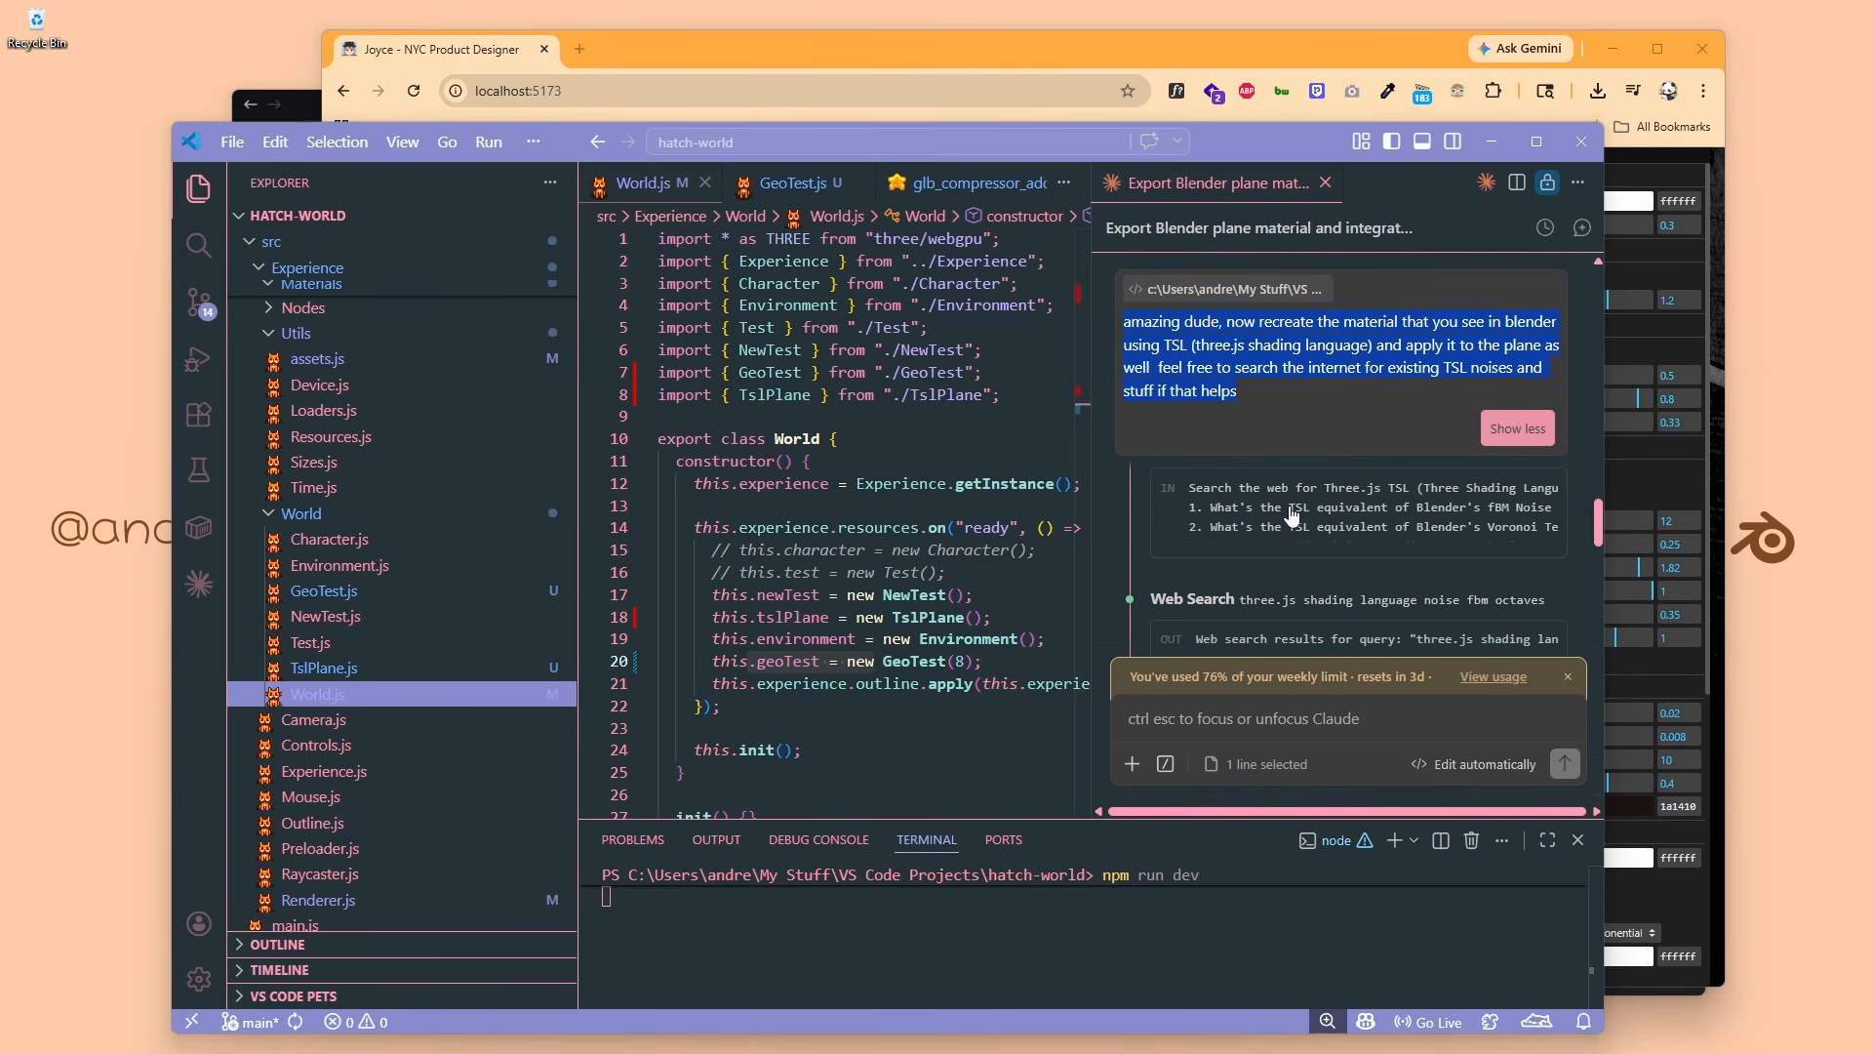
Highlight the prompt's request to search for existing TSL noises and open the materialx / noise example on the three.js site.
drag(1266, 395, 1144, 380)
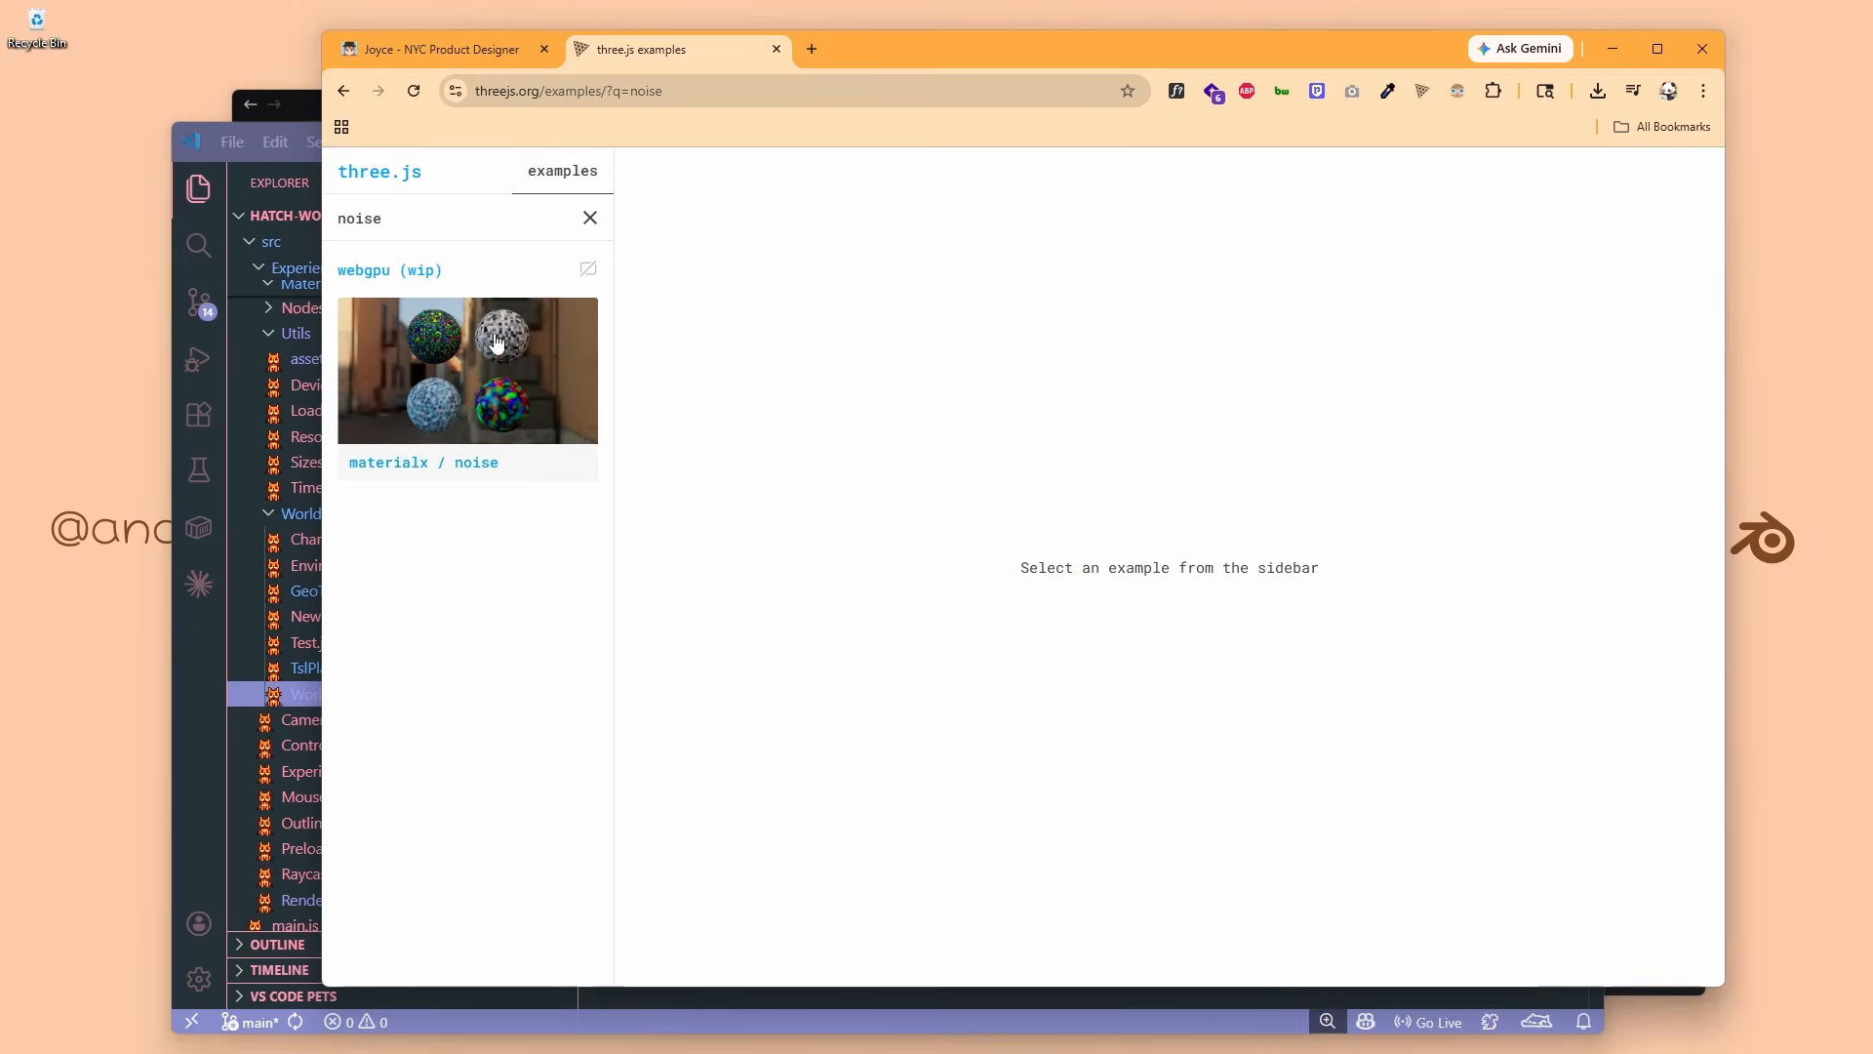
click(500, 382)
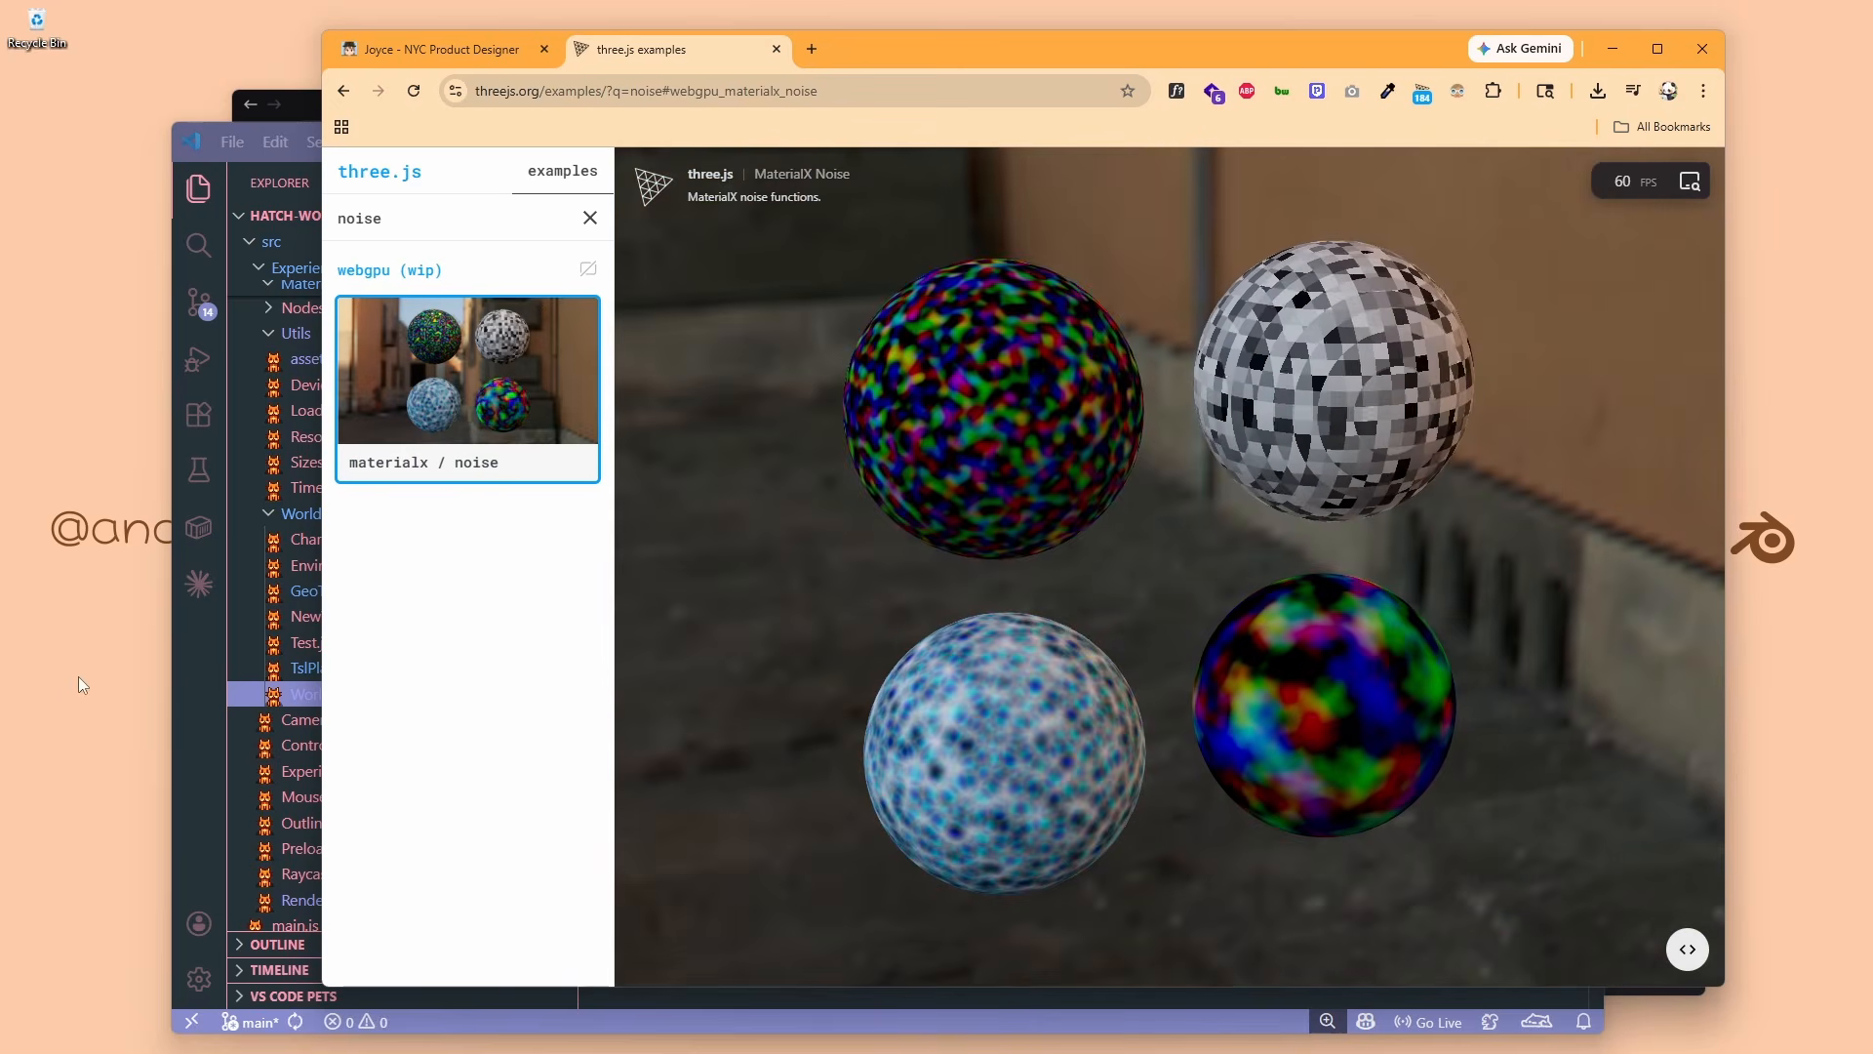
Open TslPlaneMaterial.js in VS Code, close the Claude chat, and highlight the noise function imports from three/tsl.
click(191, 666)
scroll(407, 564, up, 4)
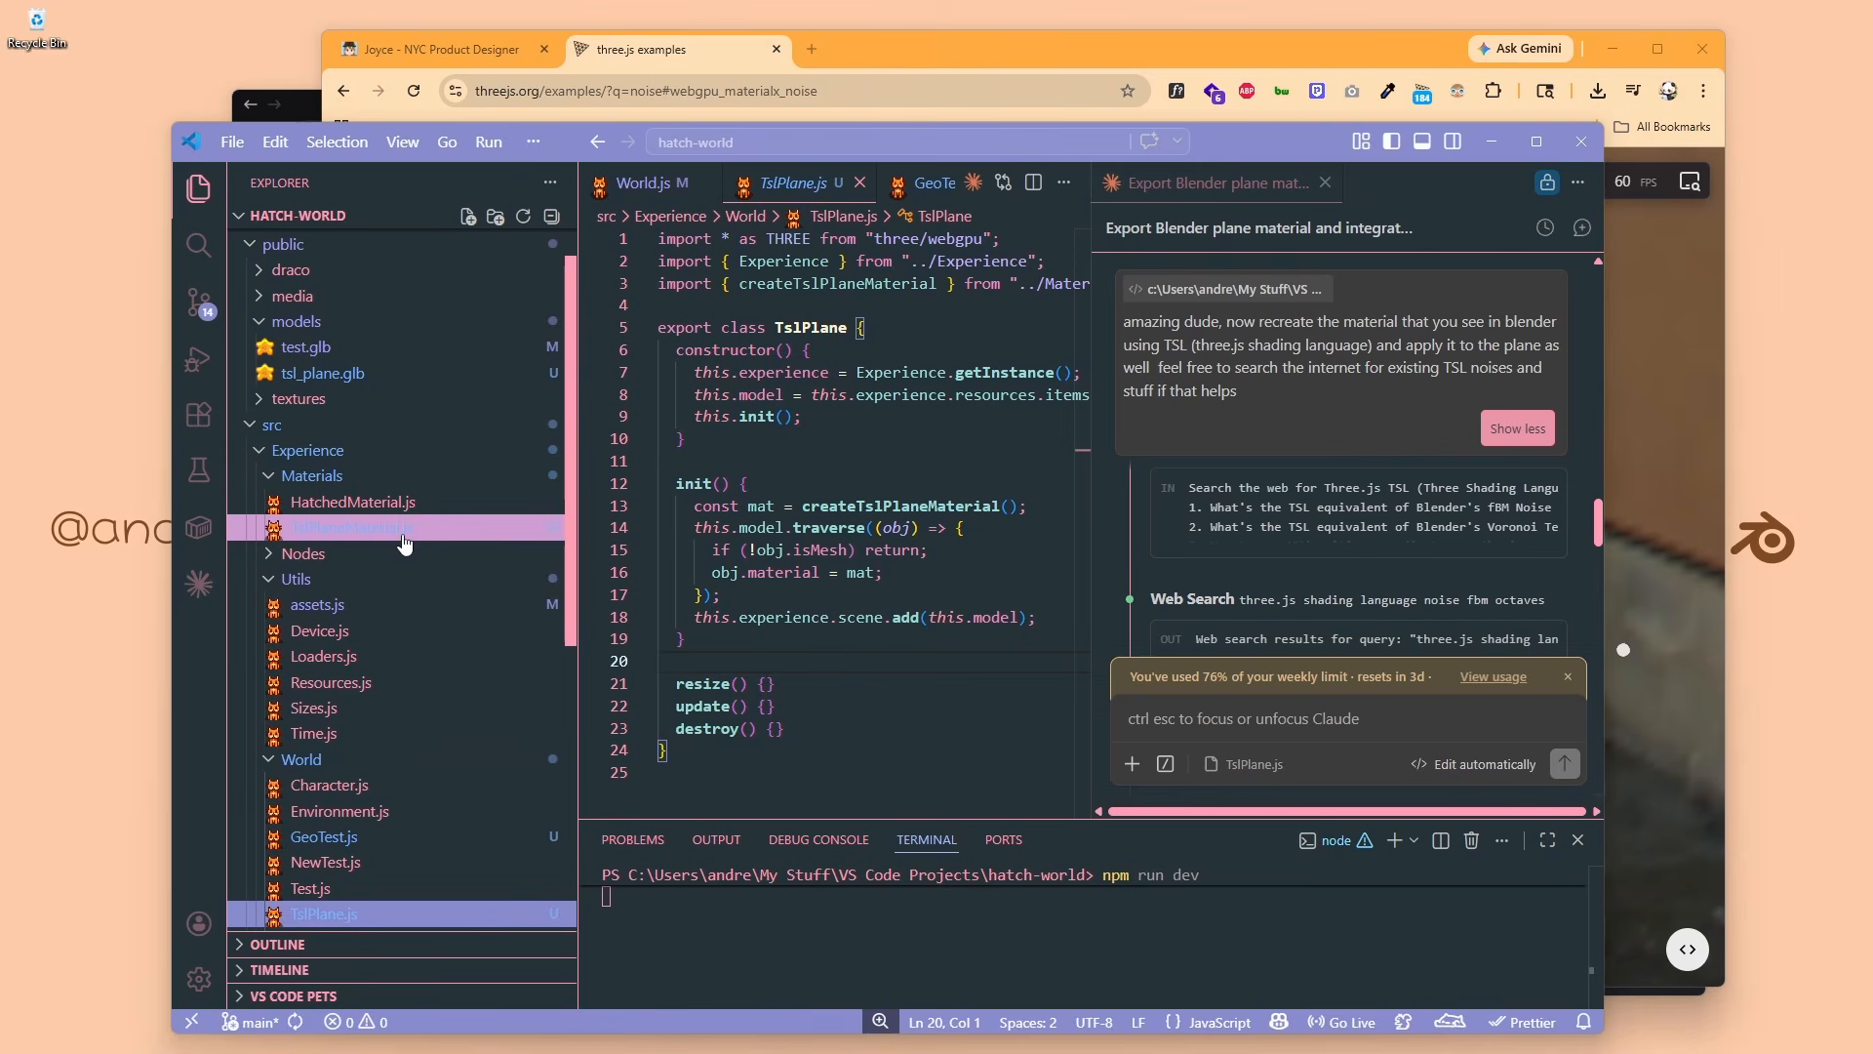
click(390, 528)
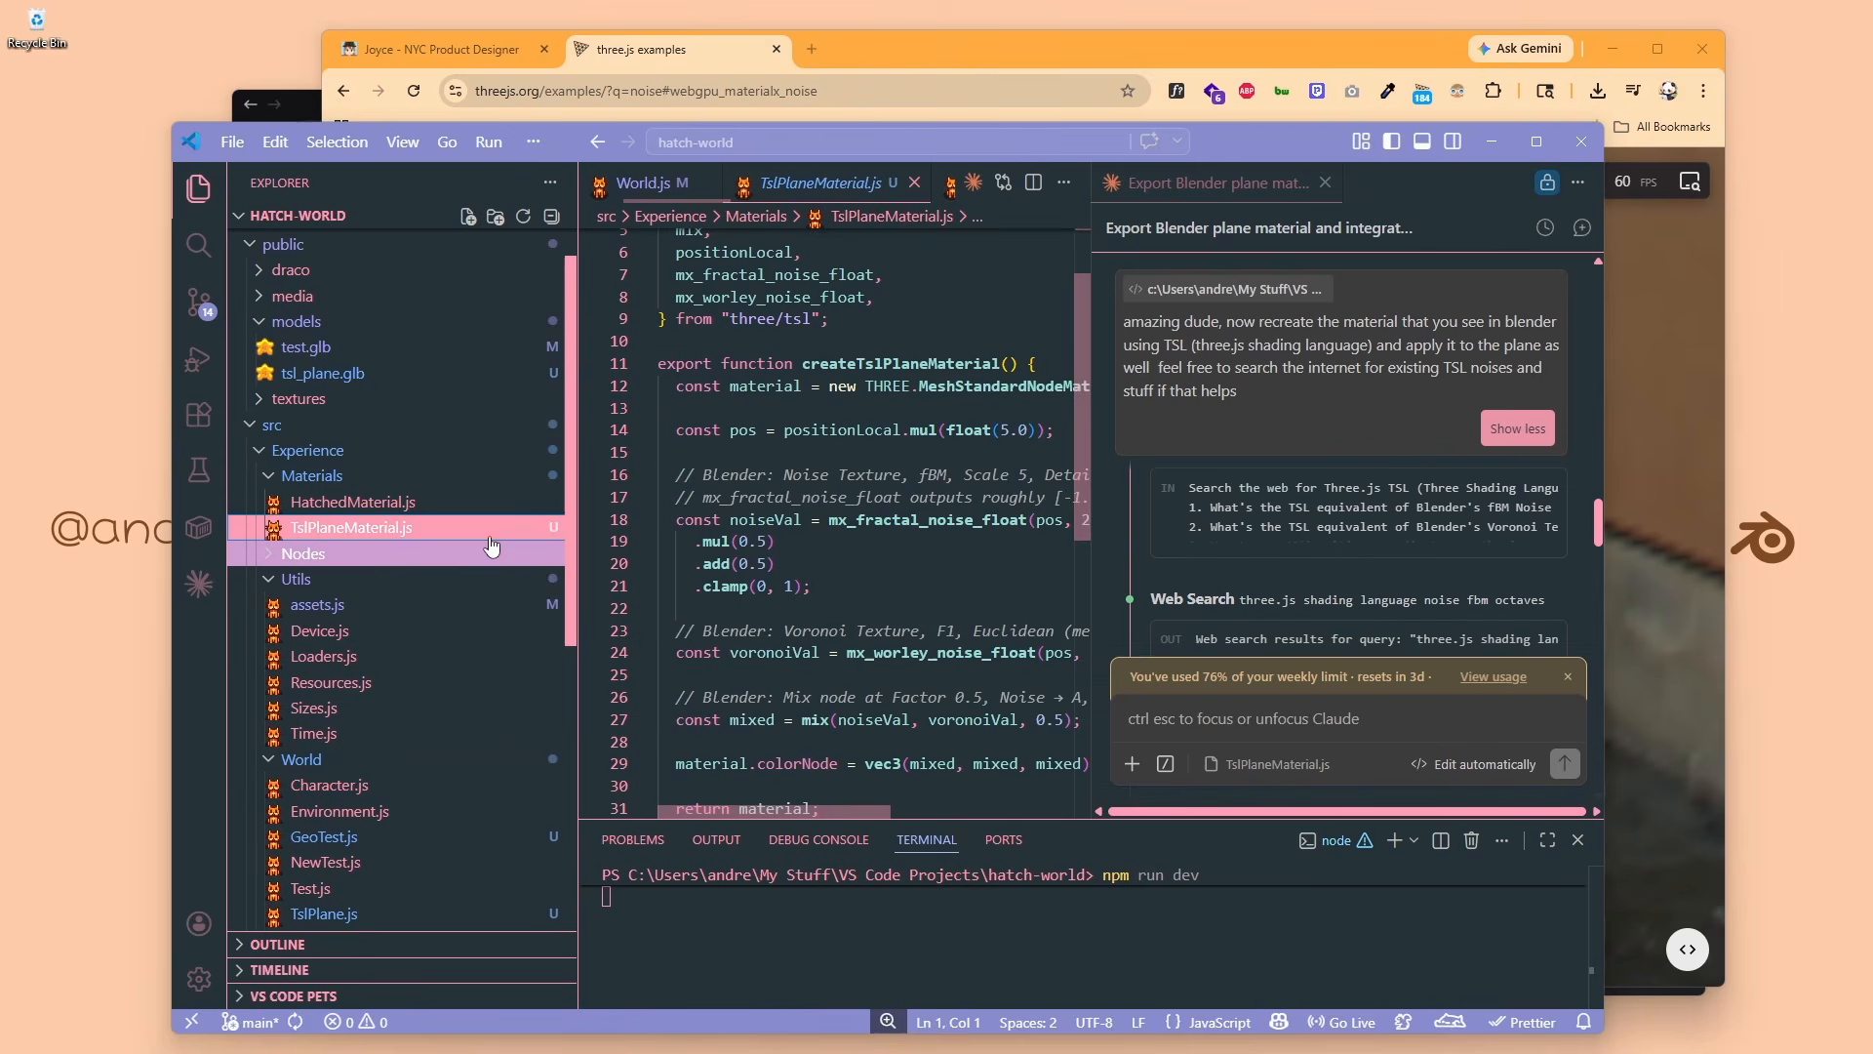
click(1326, 184)
scroll(878, 449, down, 3)
scroll(878, 449, up, 5)
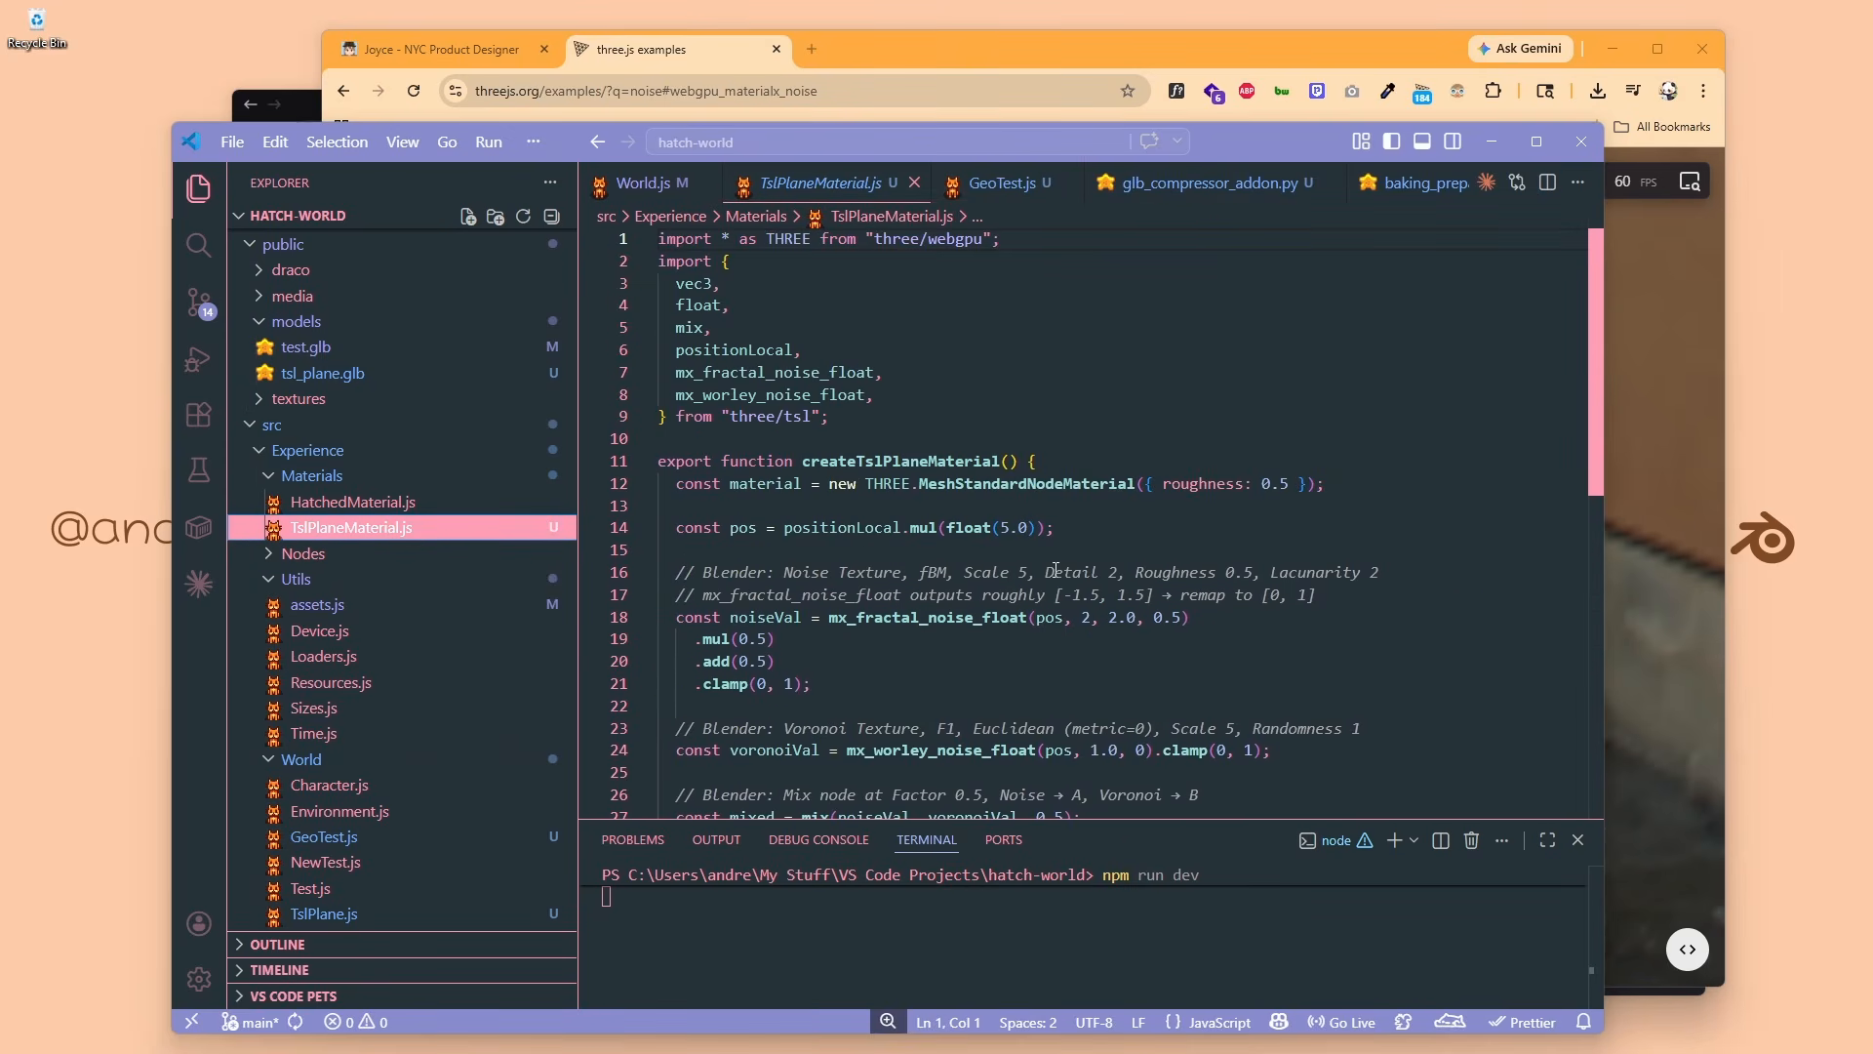
click(872, 447)
click(1037, 451)
drag(828, 417, 784, 394)
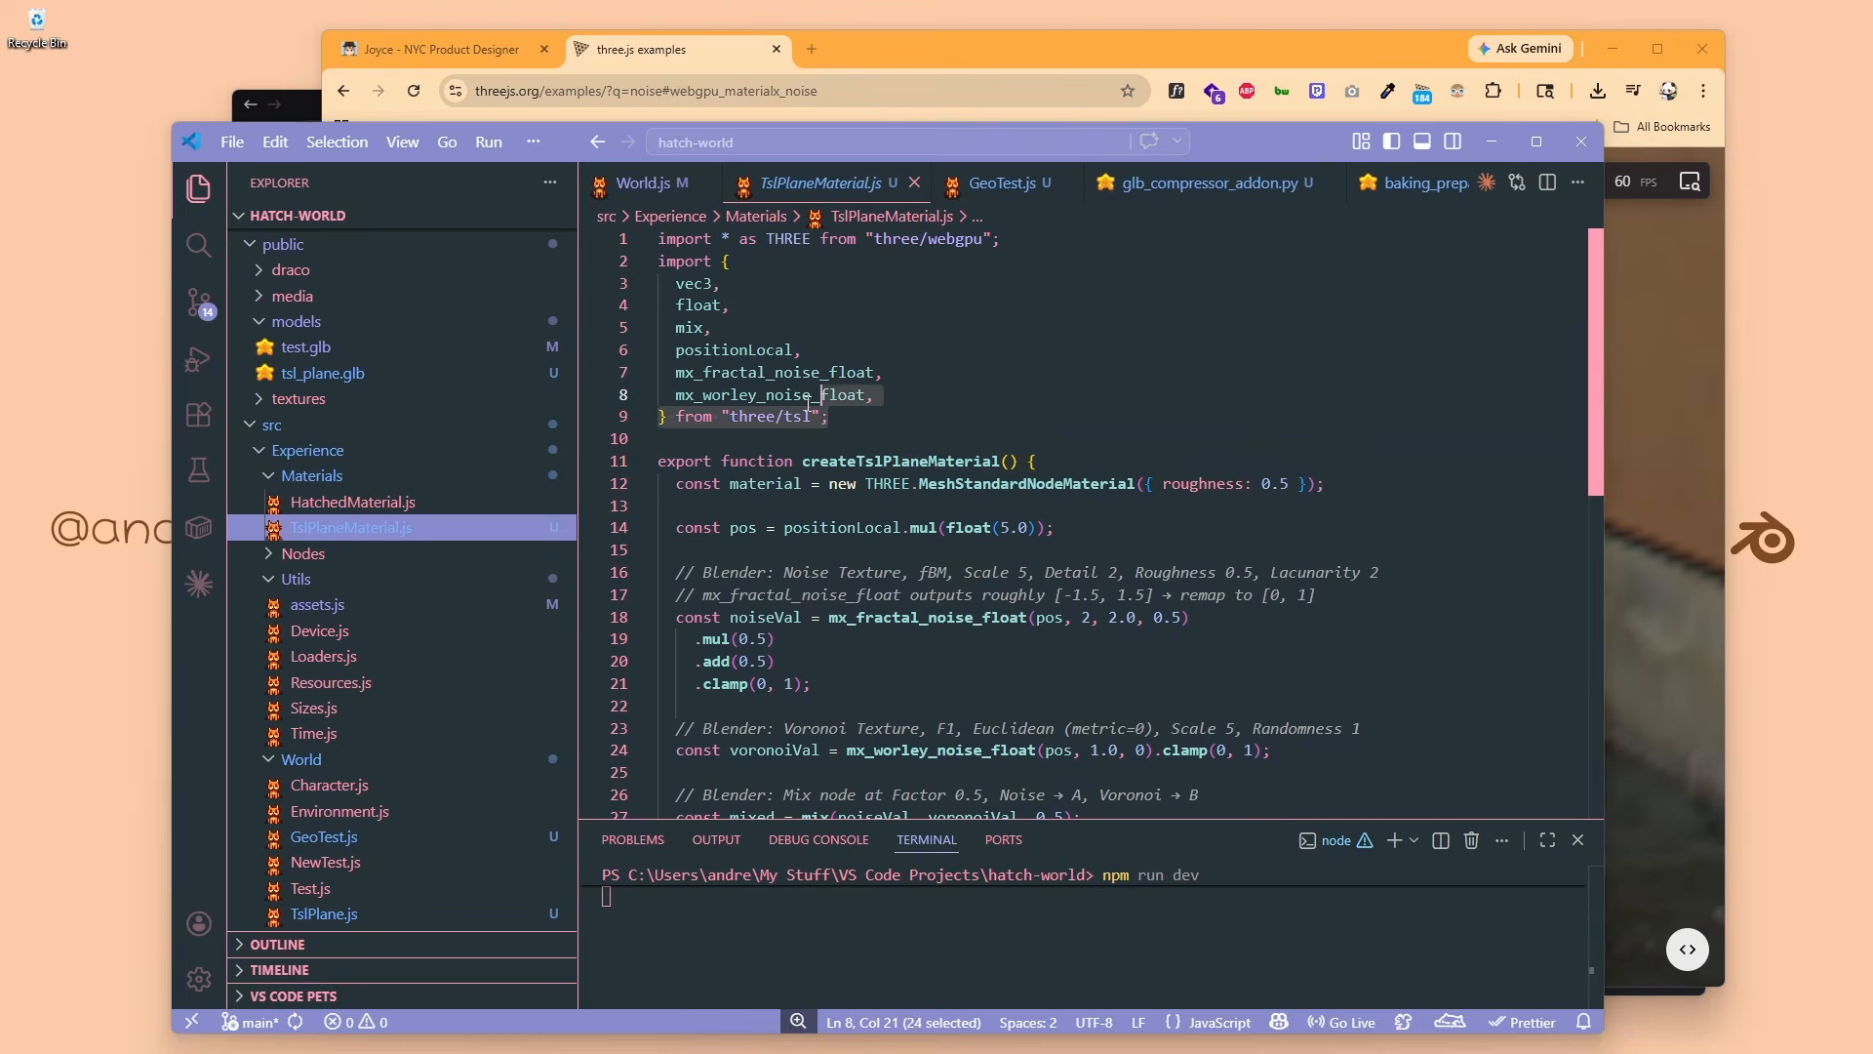
Switch to the localhost:5173 scene in Chrome and compare its textured plane with the TSL_Plane material in Blender.
key(alt+Tab)
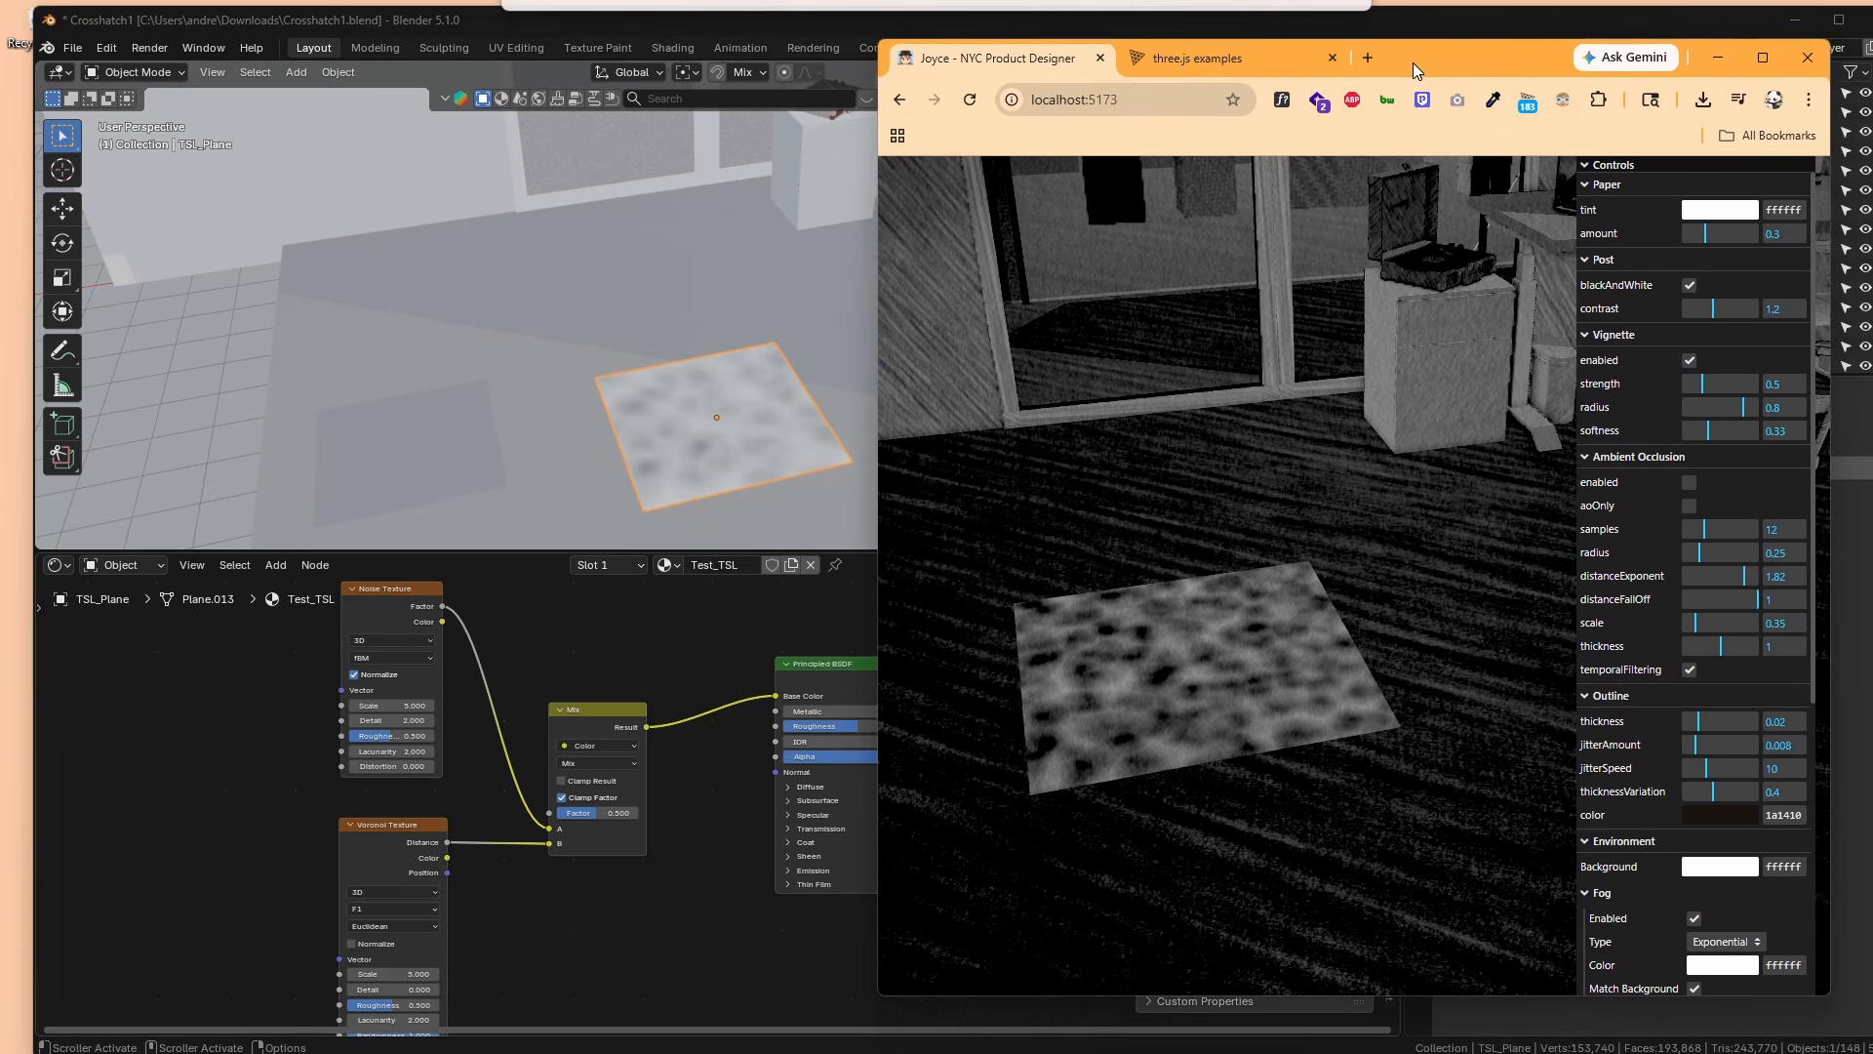
mouse_move(1267, 714)
mouse_down()
mouse_move(1338, 570)
mouse_move(1285, 701)
mouse_up()
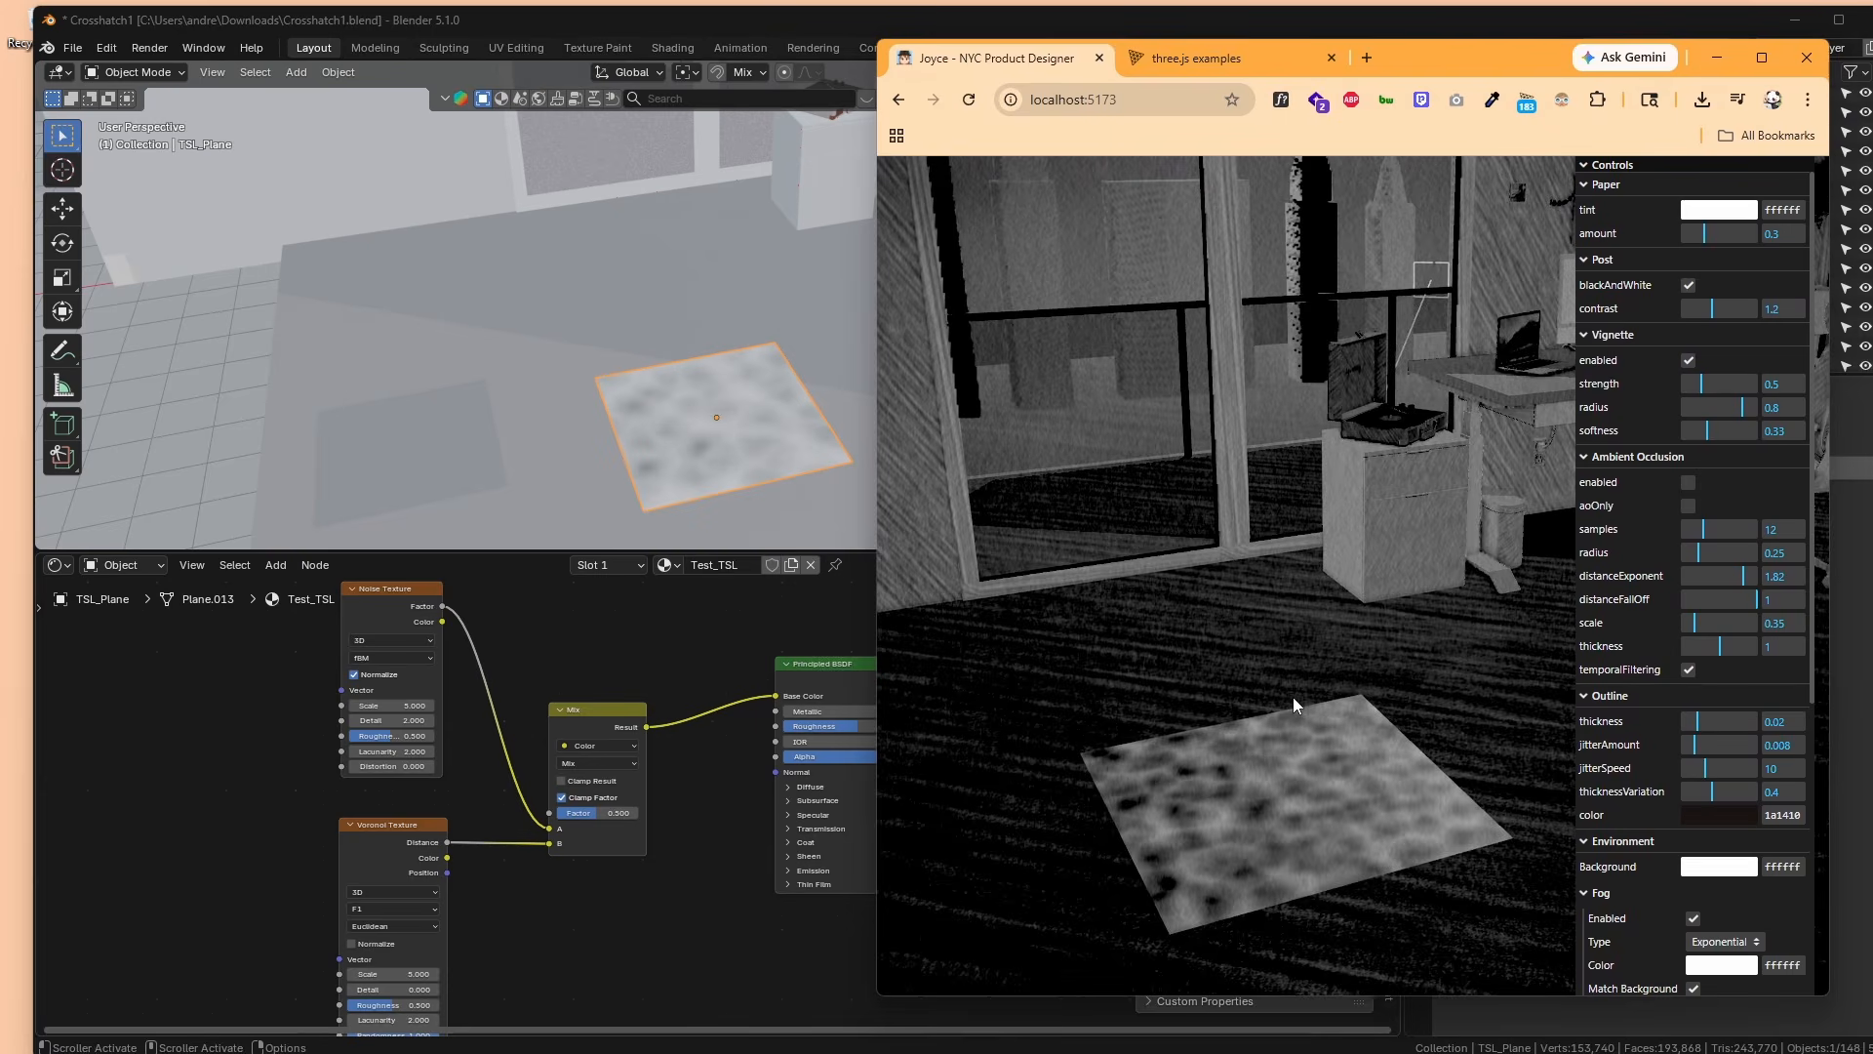
scroll(1637, 719, down, 3)
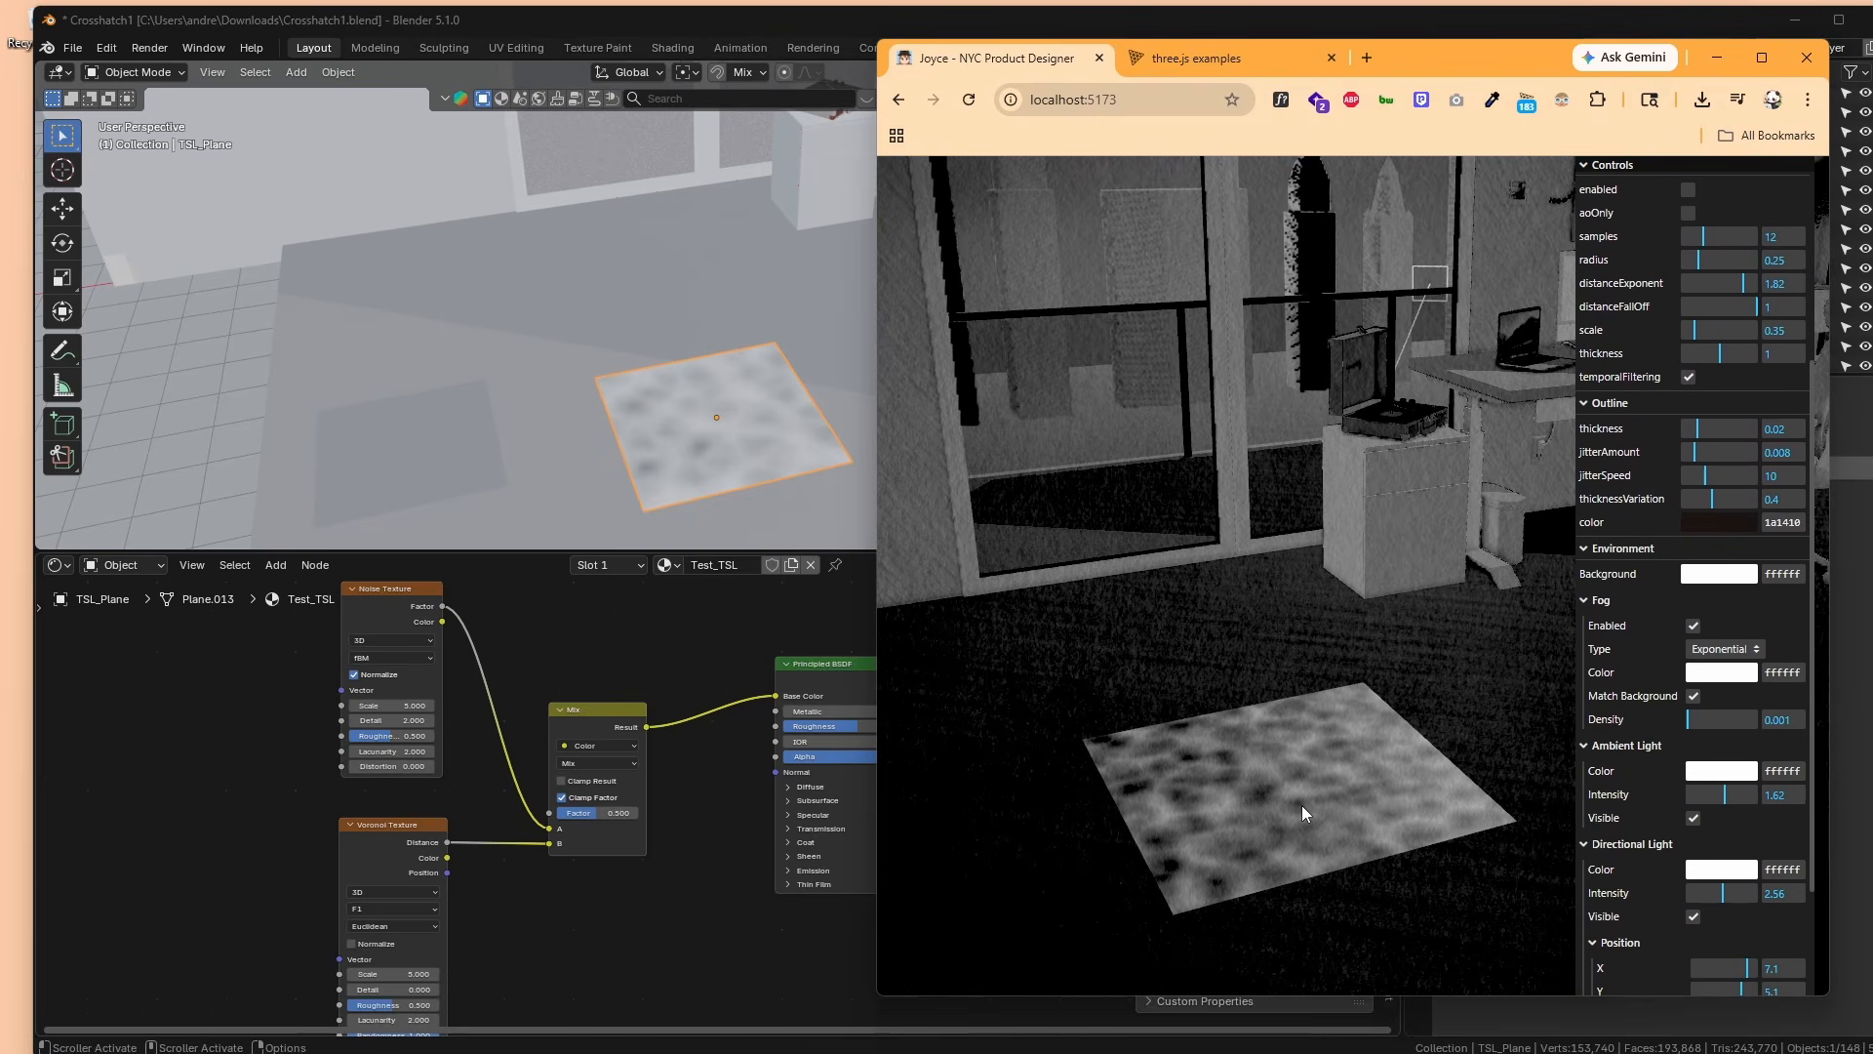
drag(1301, 805, 1286, 771)
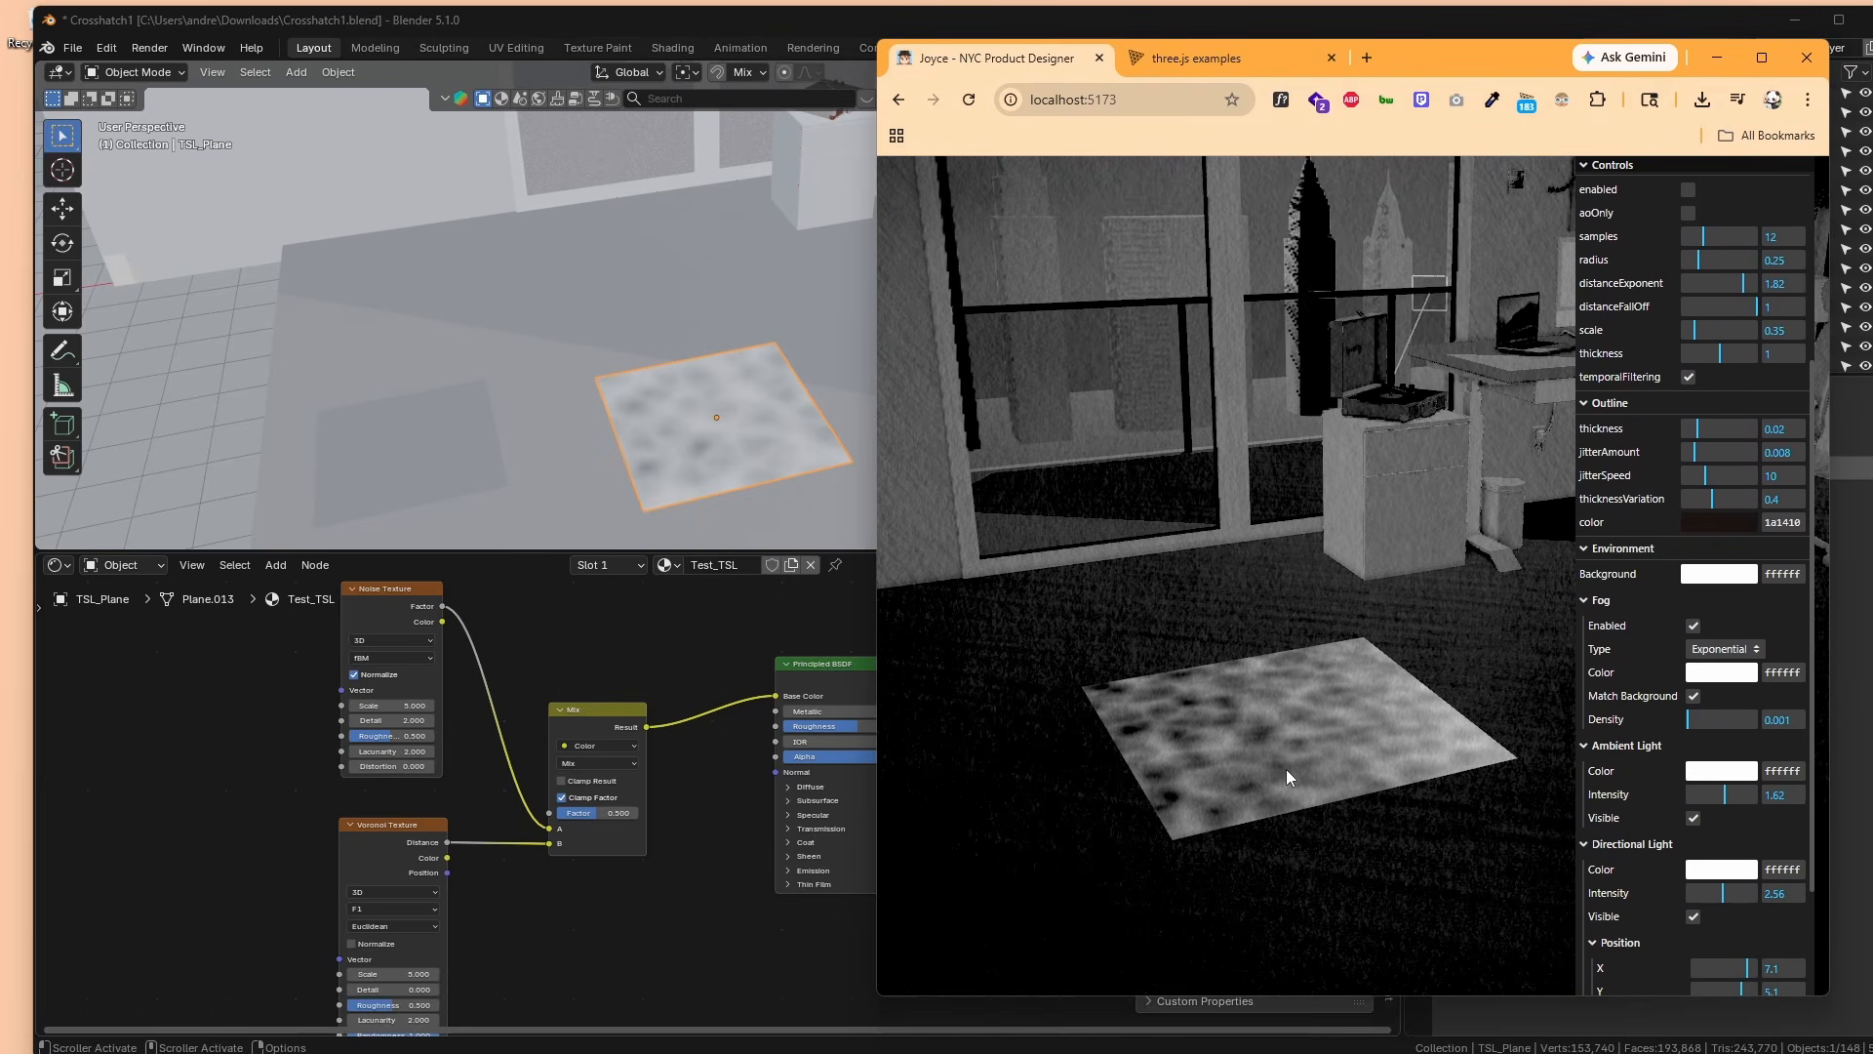
Return to VS Code, review the TslPlaneMaterial.js code, and browse mapRange.js, mapping.js, gradient.js and blendMode.js in the Nodes folder.
key(alt+Tab)
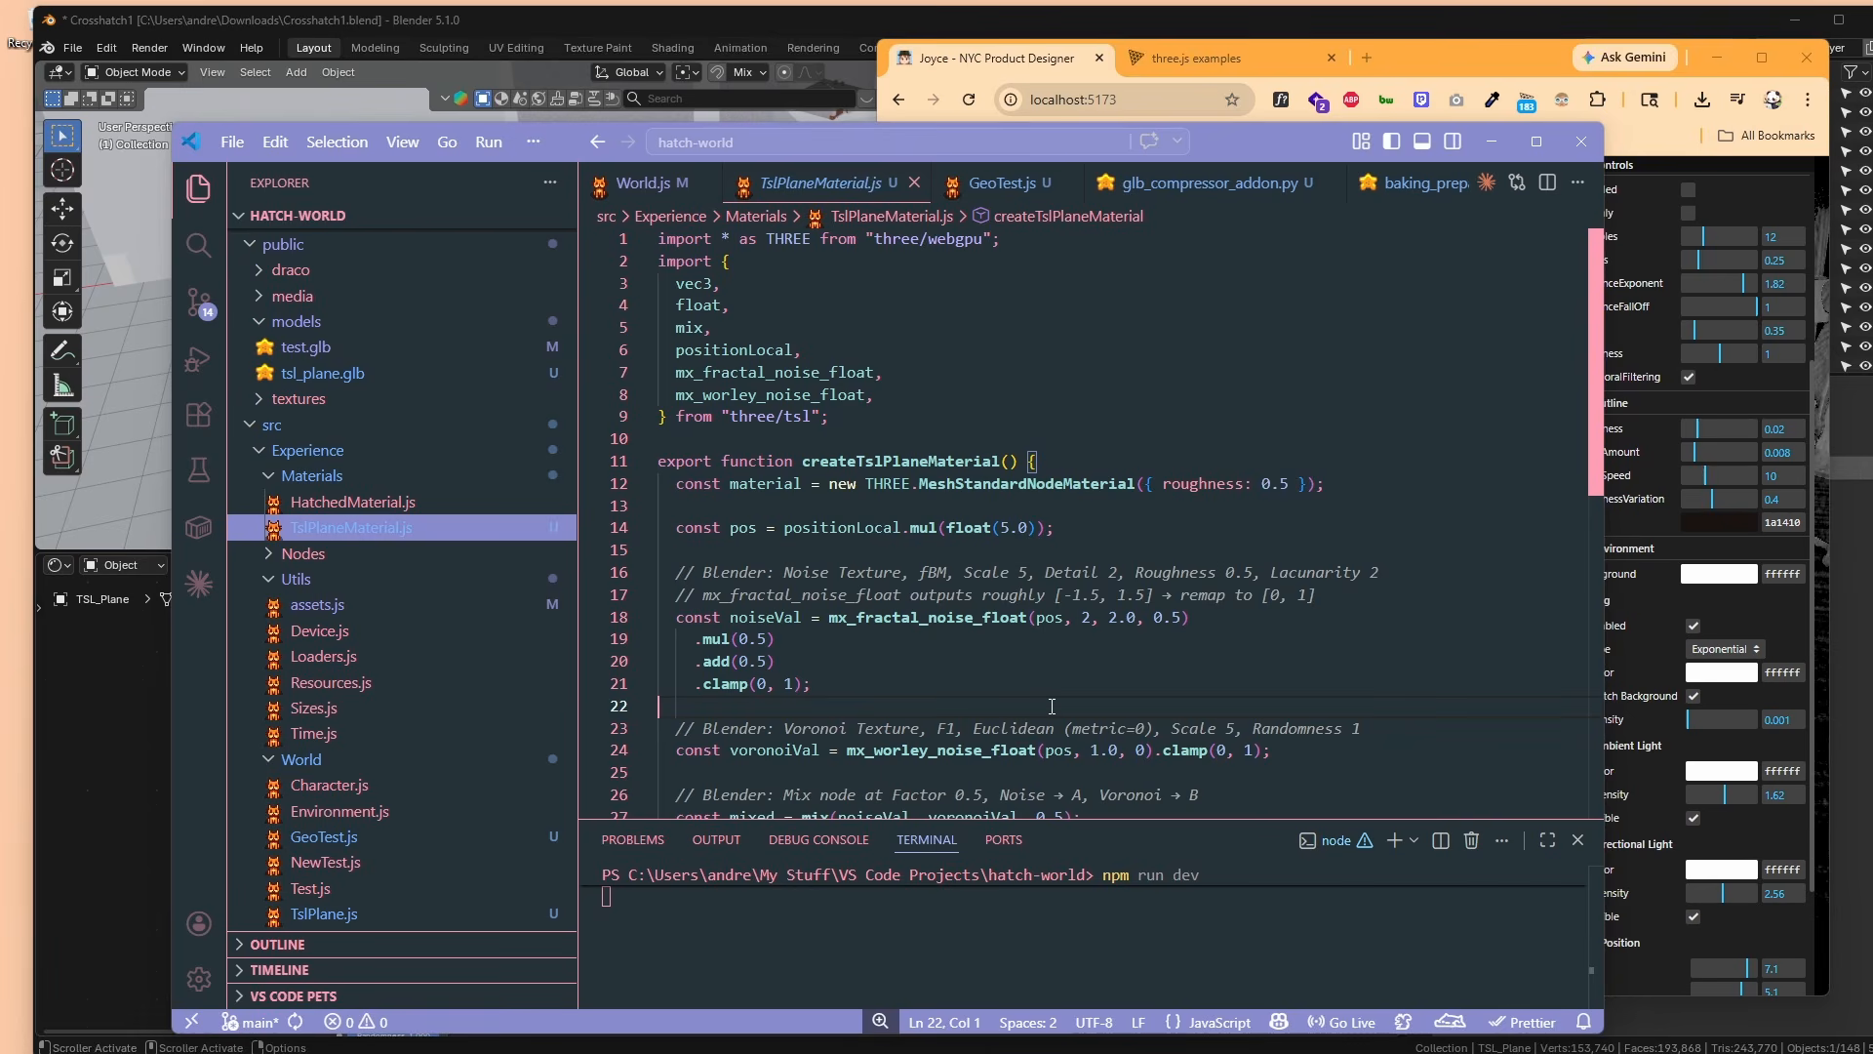
scroll(1051, 699, down, 3)
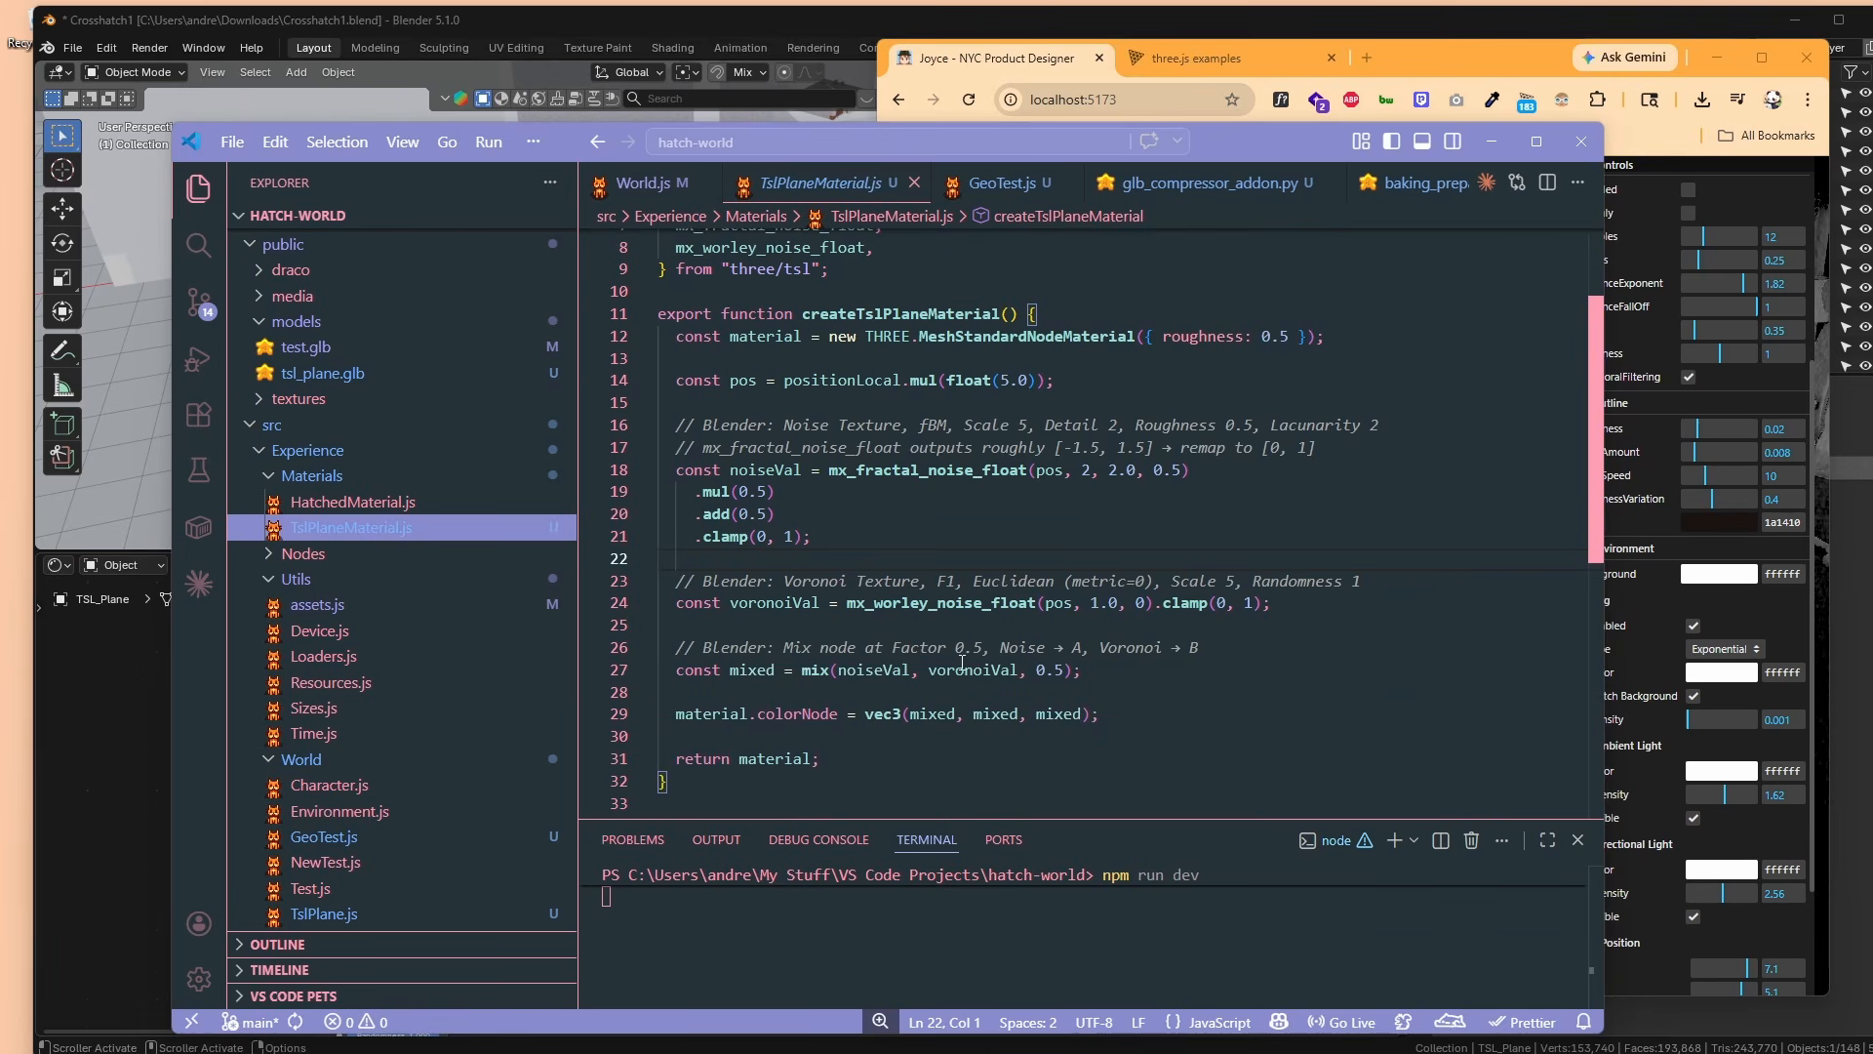
click(302, 554)
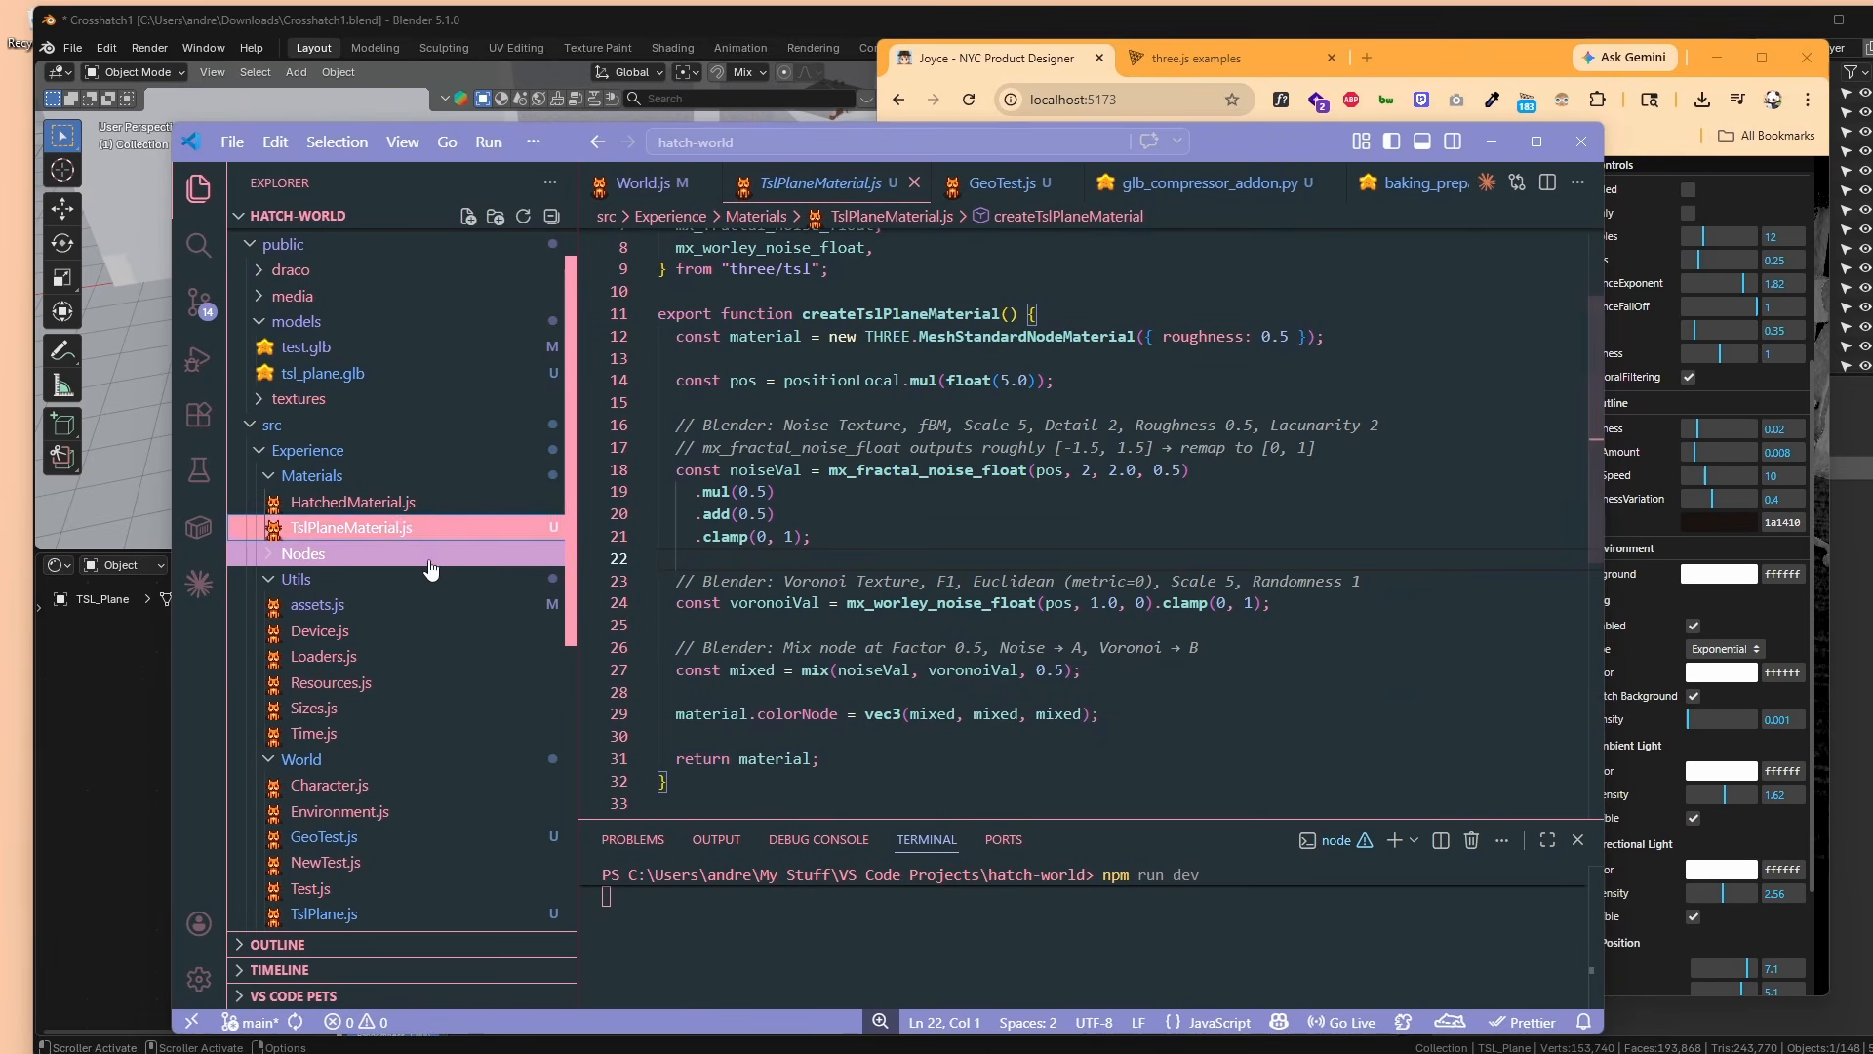
scroll(425, 576, down, 2)
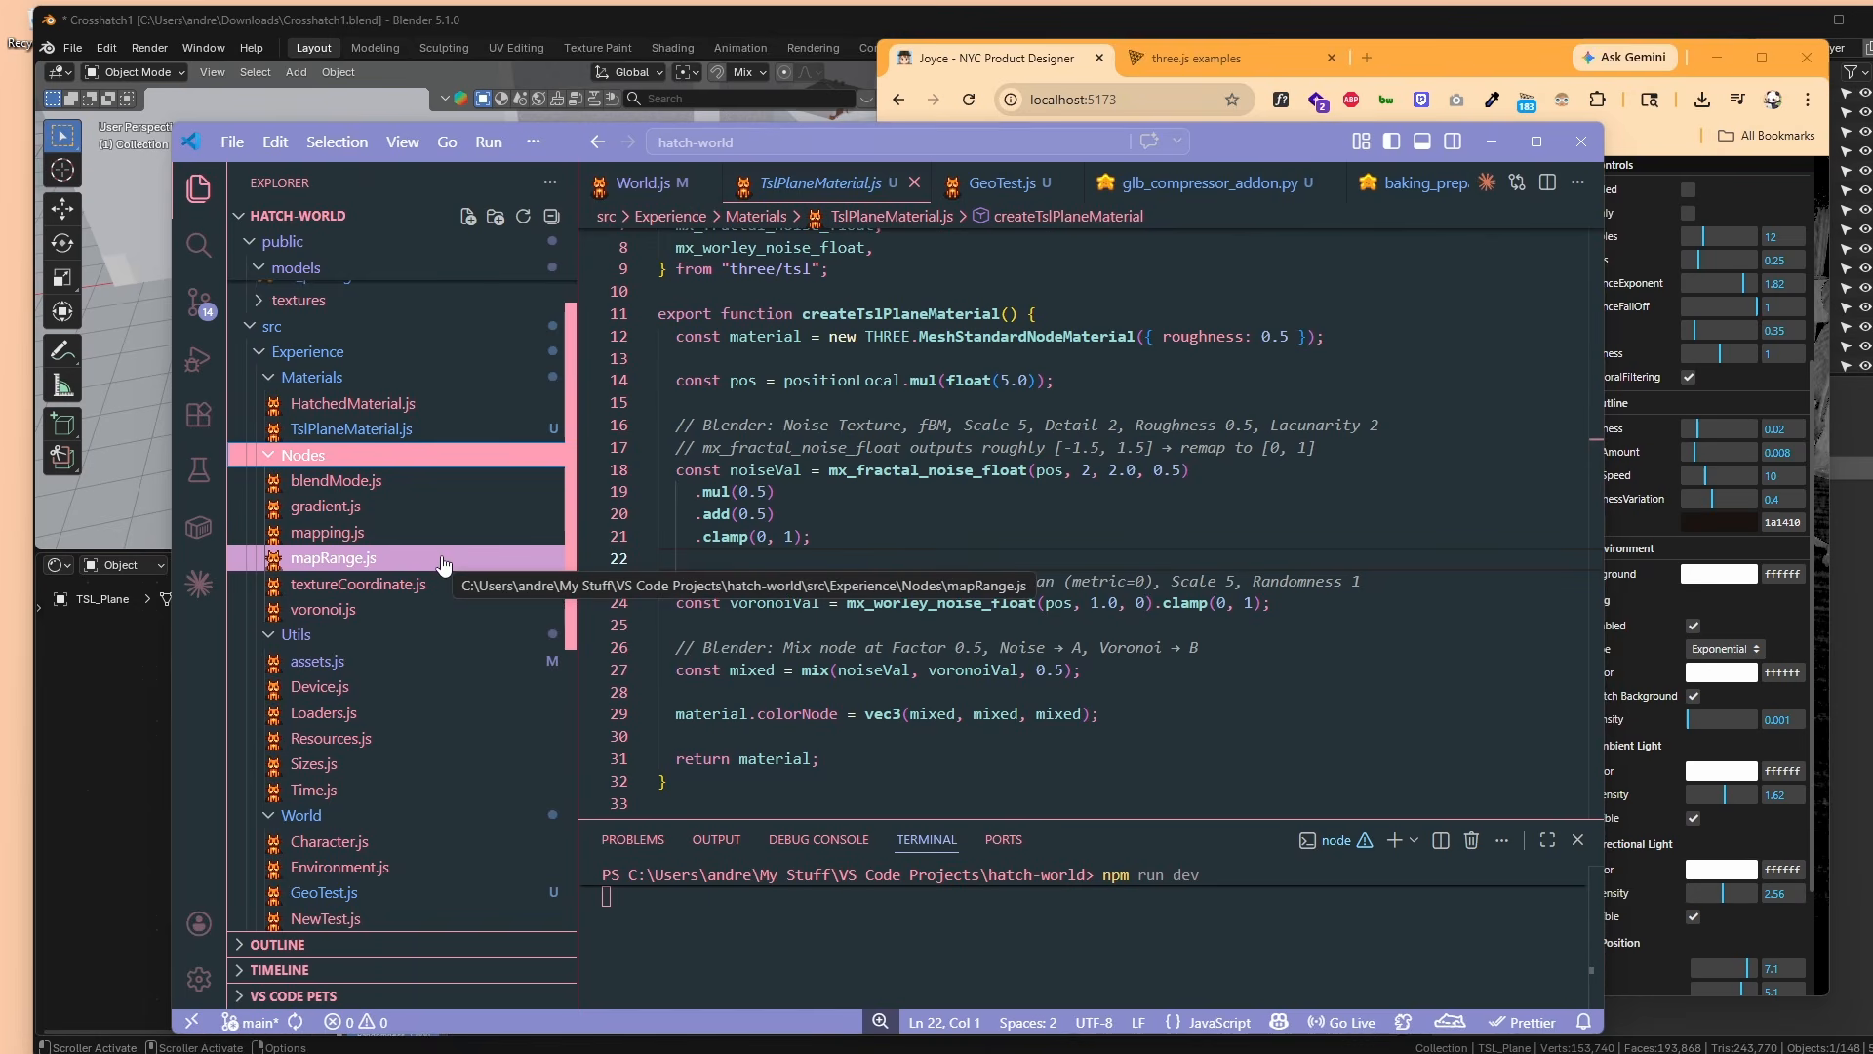
click(446, 565)
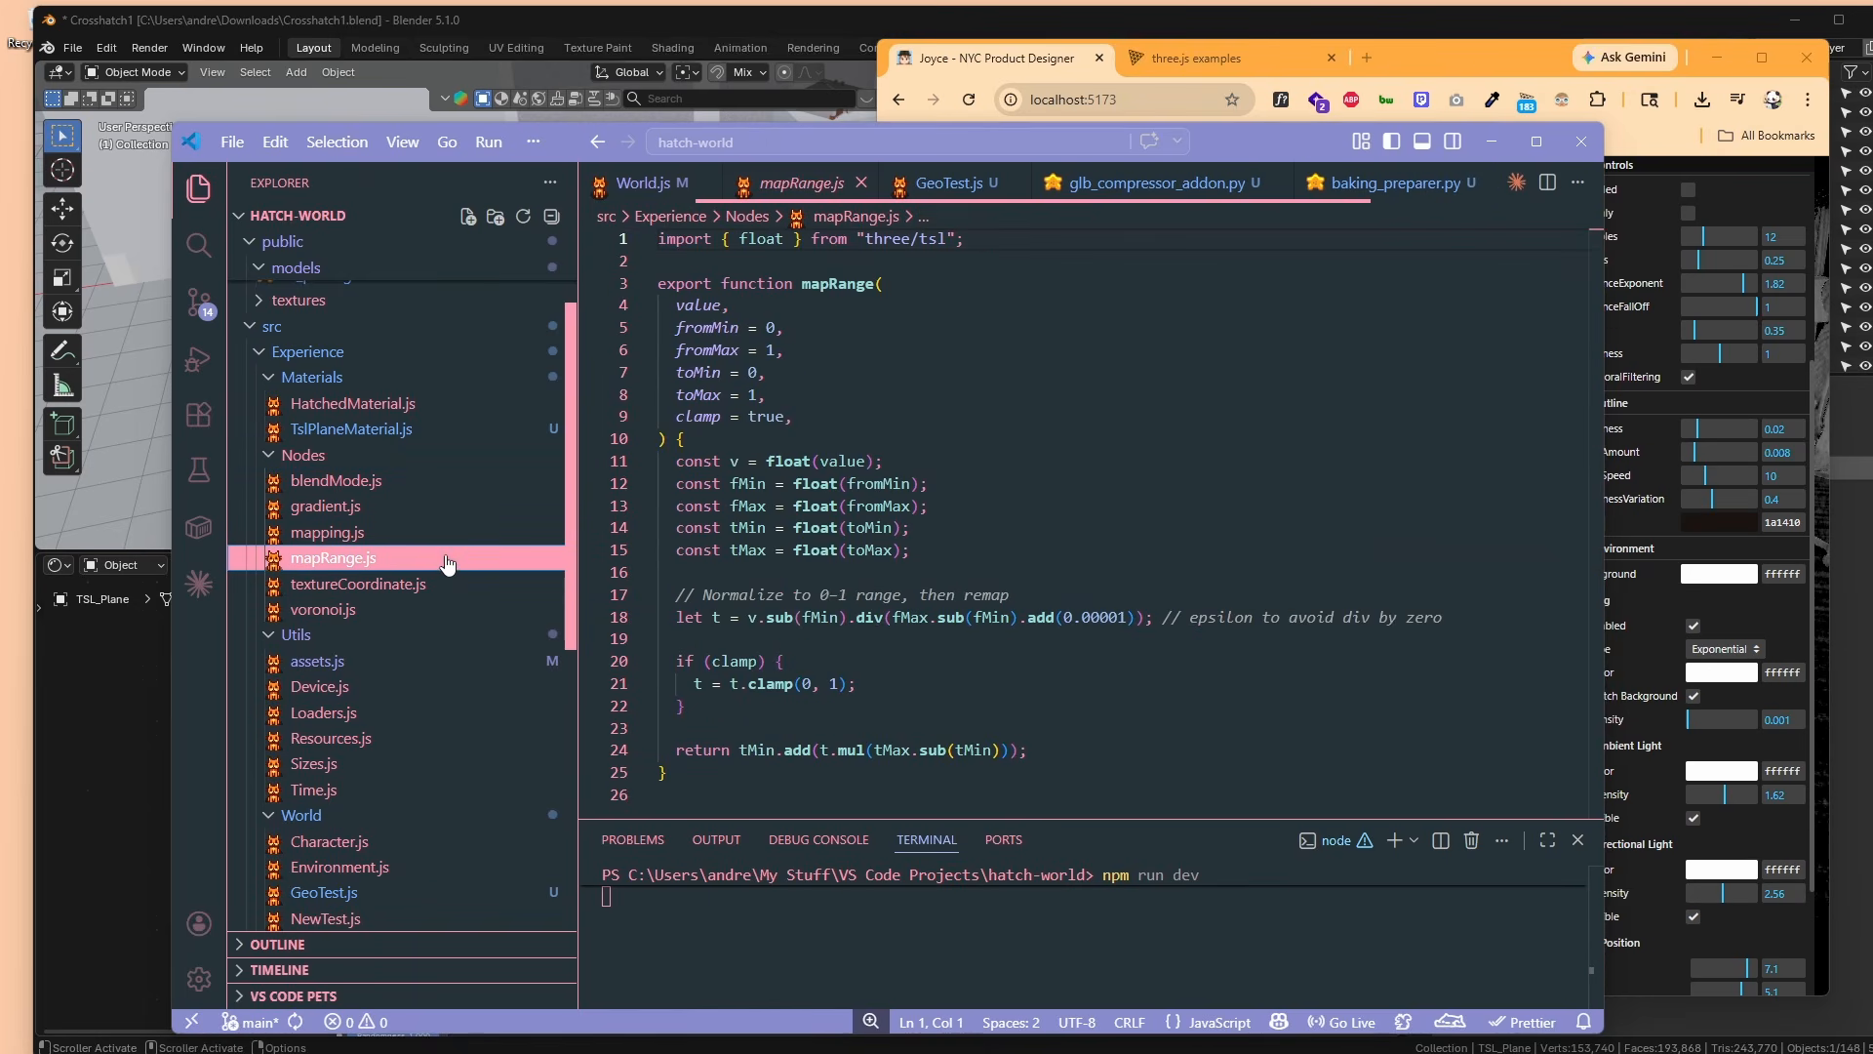
click(427, 534)
click(428, 507)
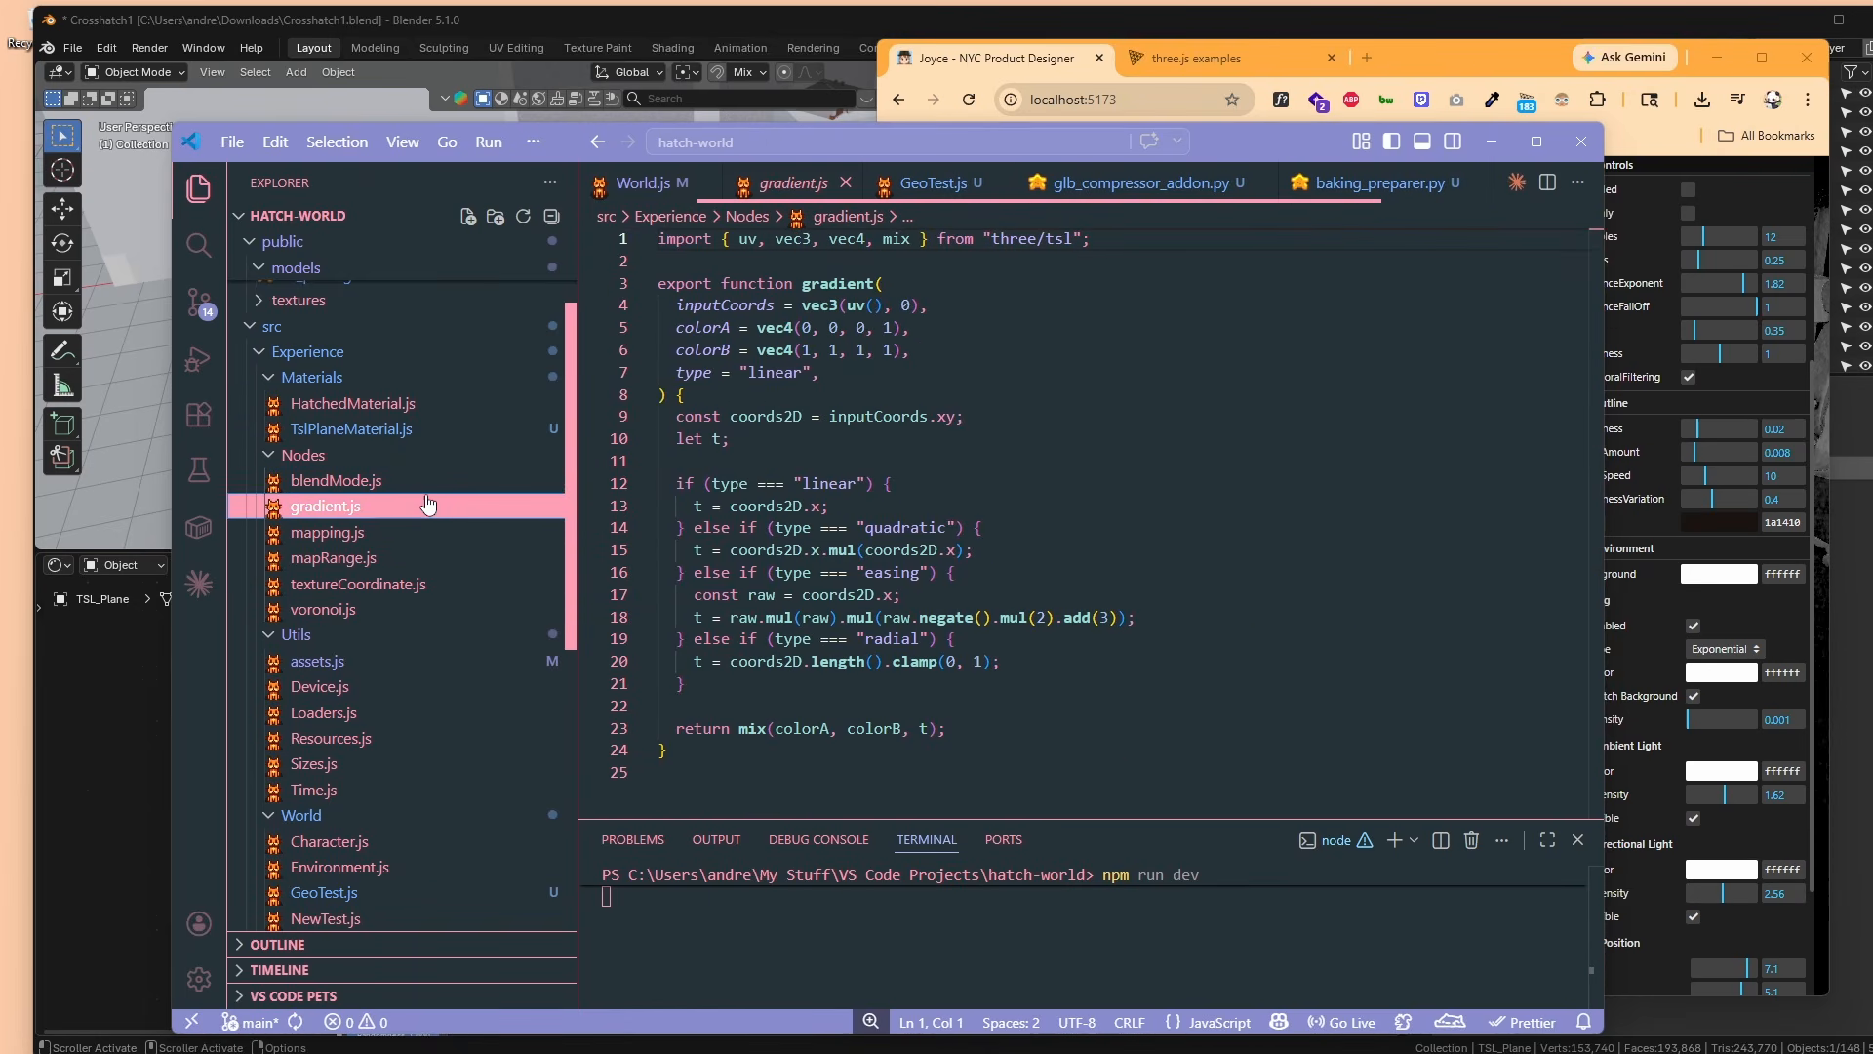
click(429, 486)
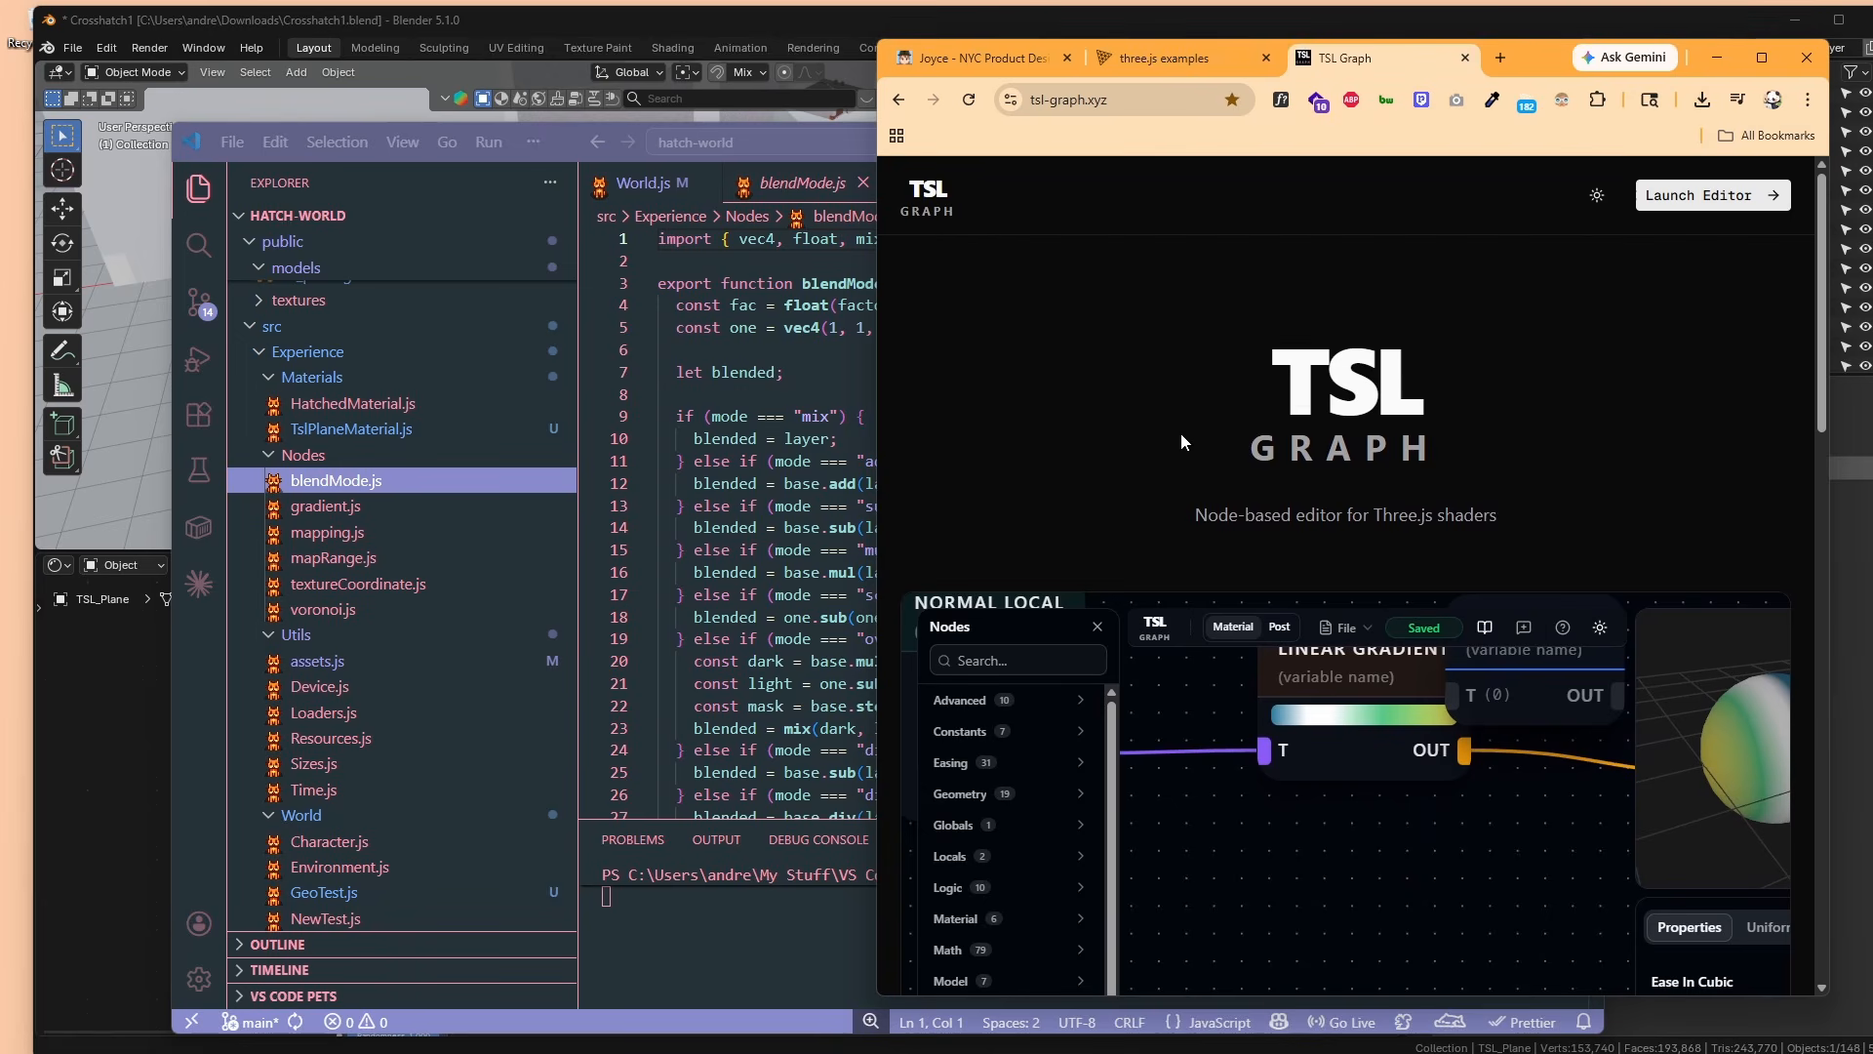
Switch the TSL Graph site to its light theme and wire the demo graph's Linear Gradient output into the Ease In Cubic node's T input.
click(1597, 195)
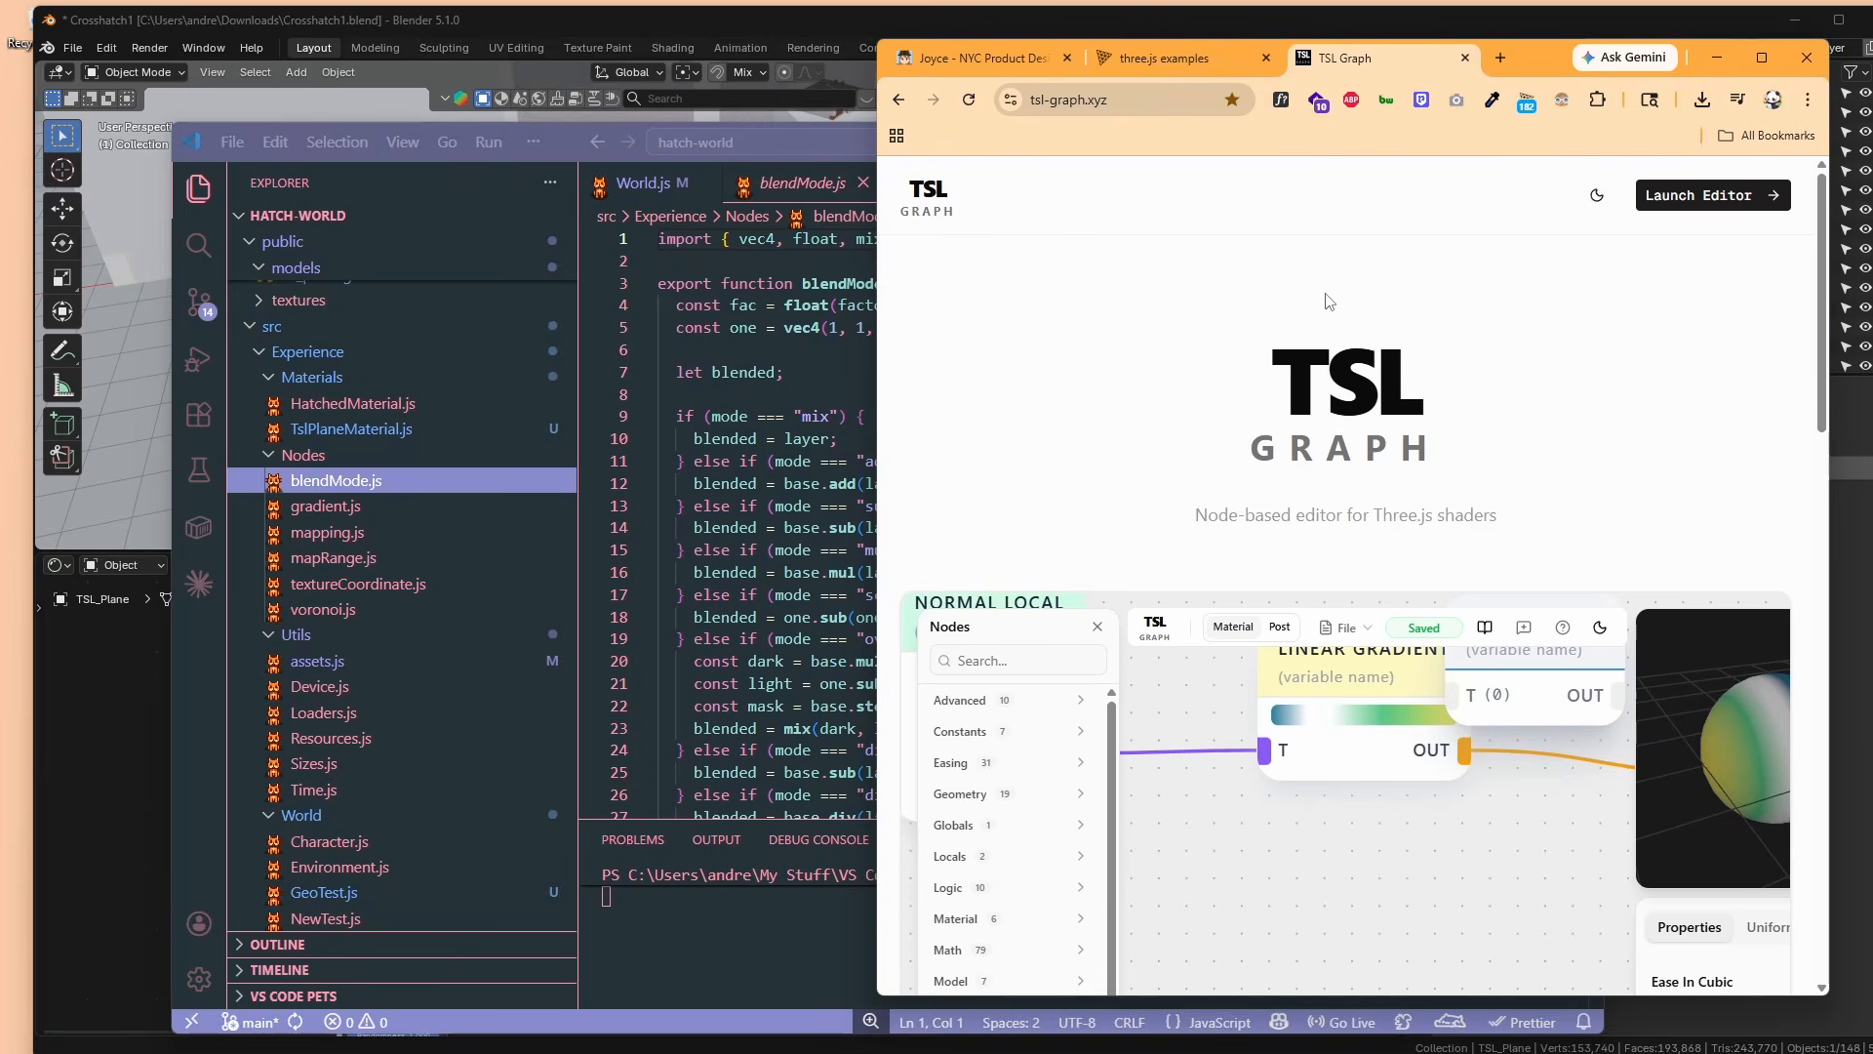
scroll(1308, 297, down, 2)
drag(1384, 697, 1269, 712)
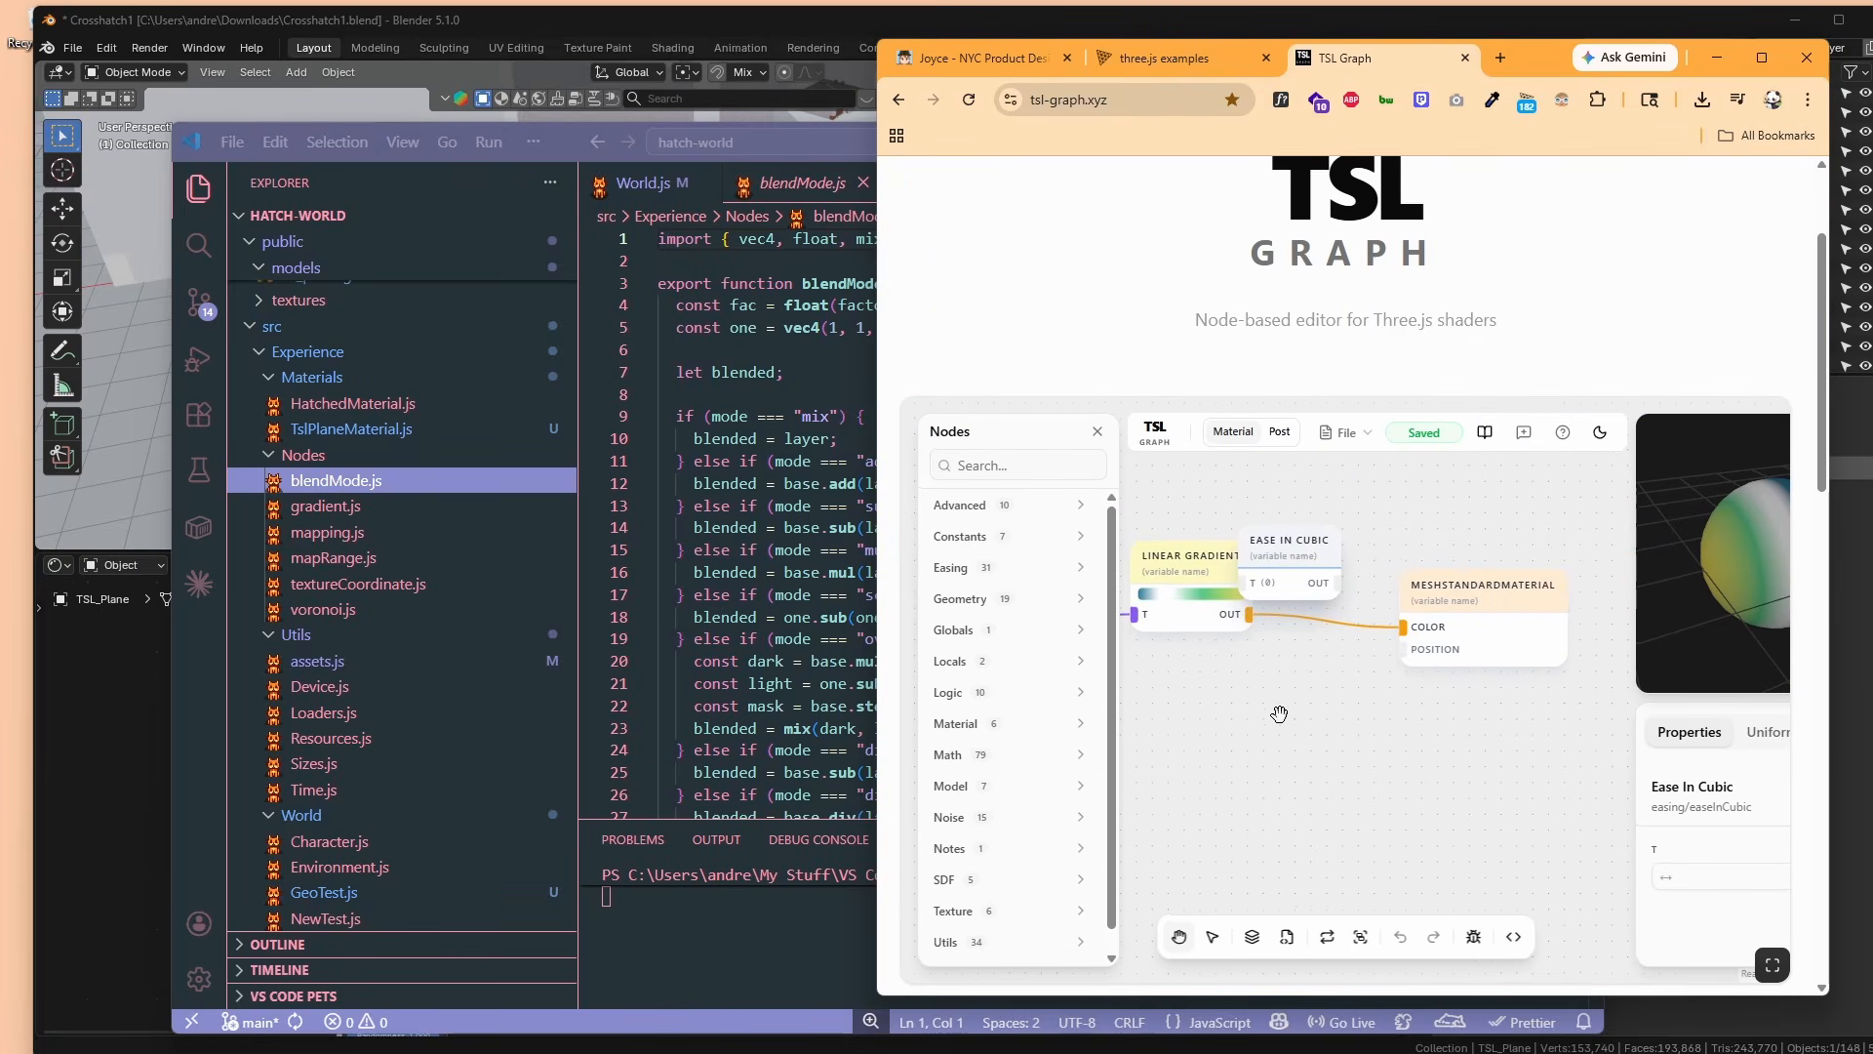
drag(1275, 582, 1333, 555)
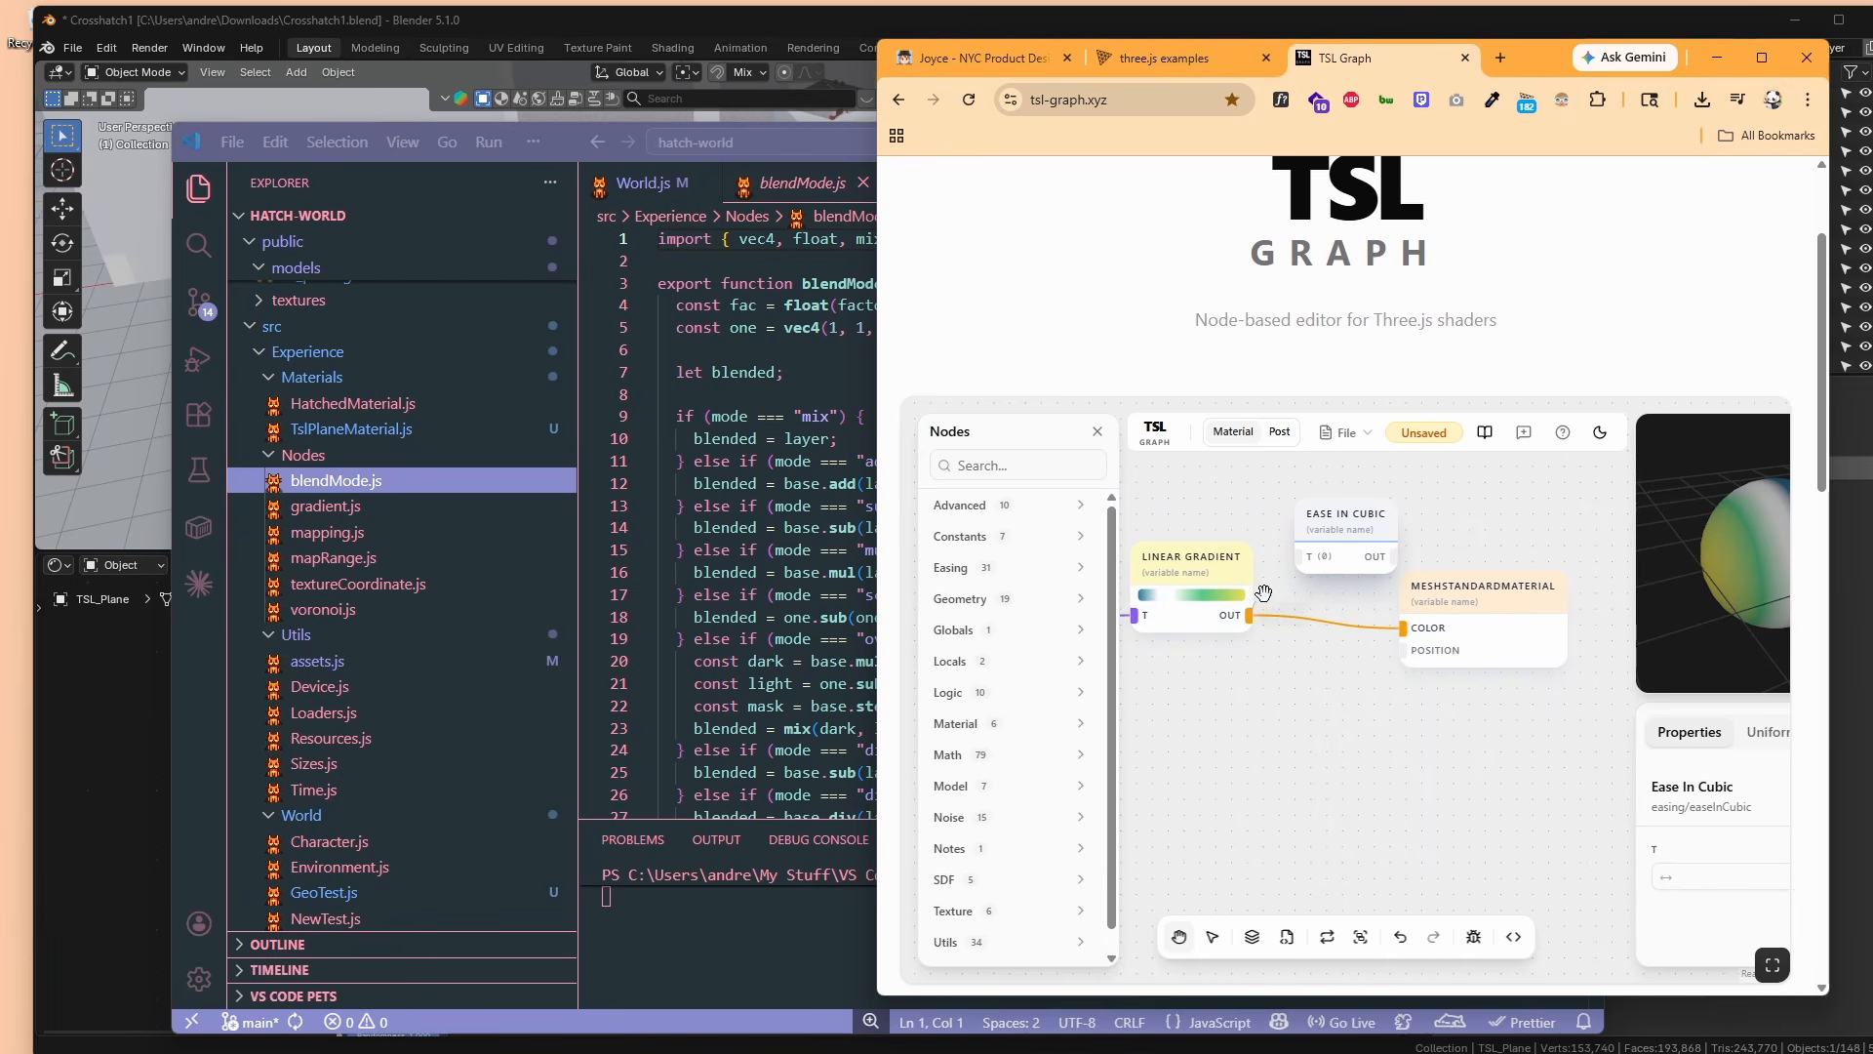
drag(1250, 615, 1365, 558)
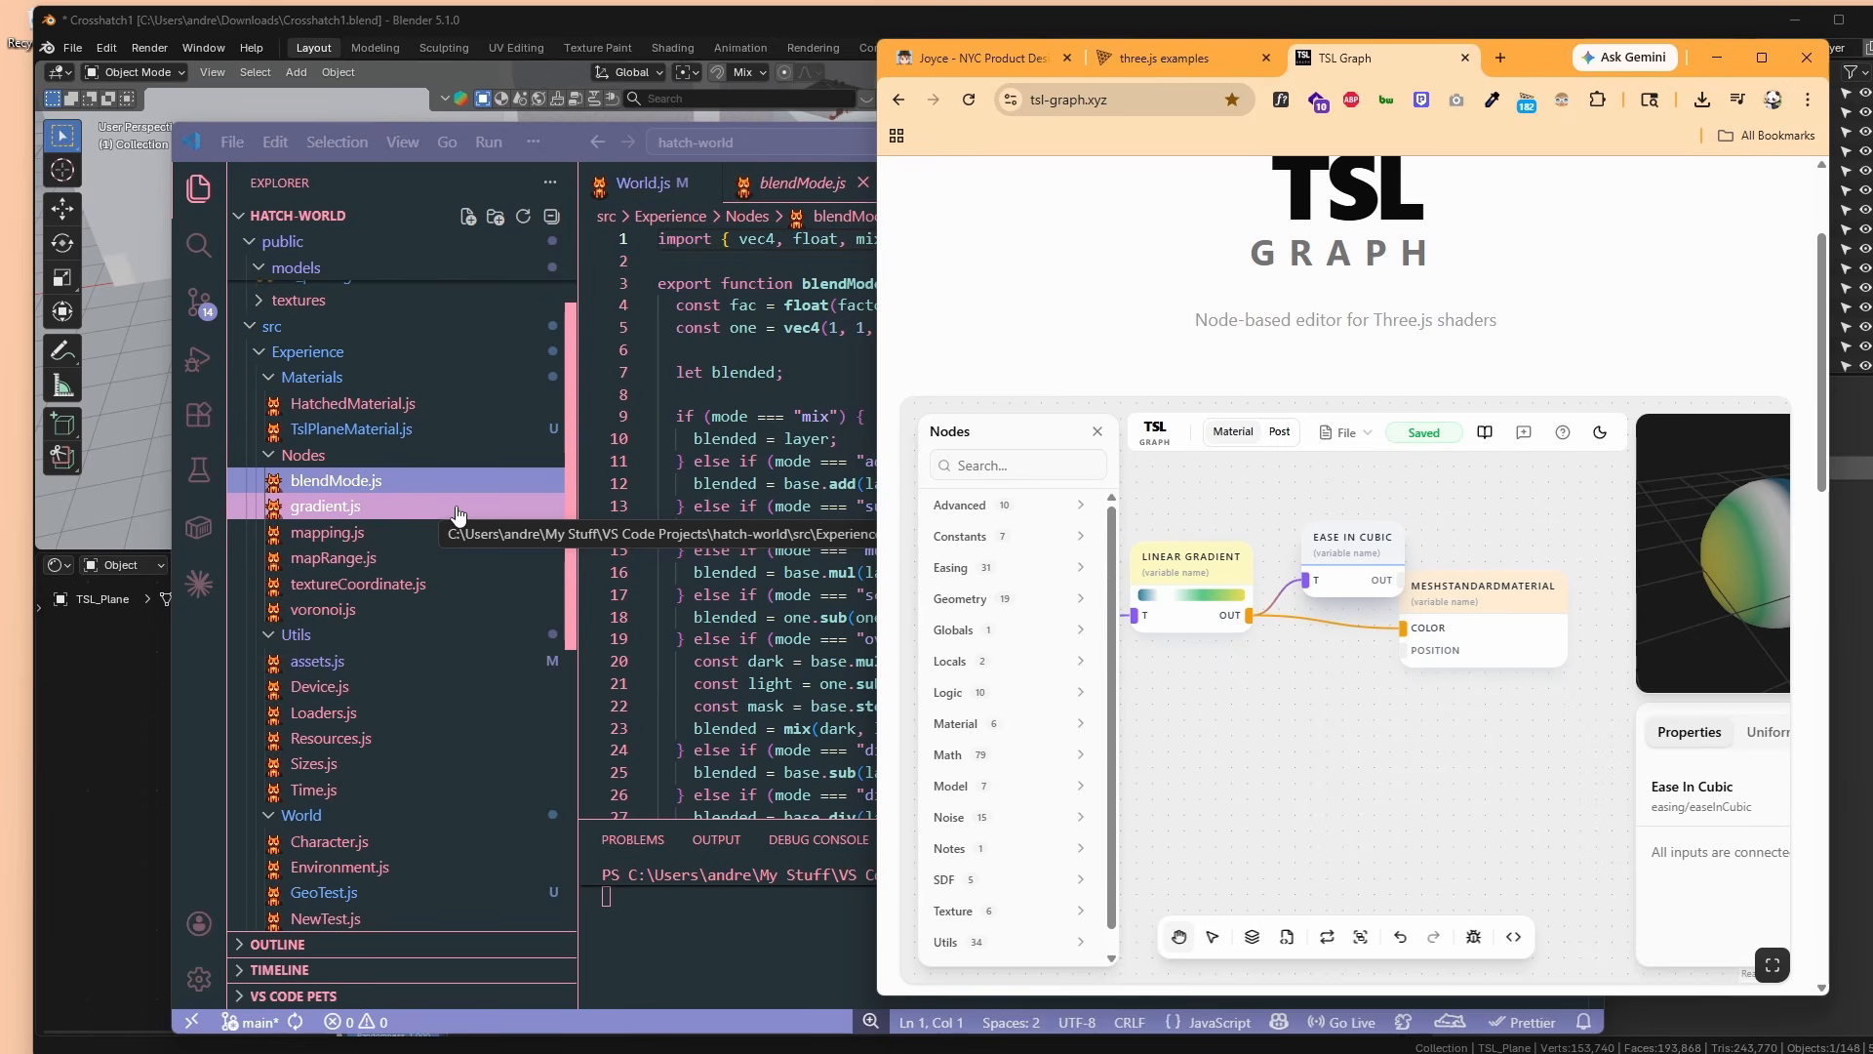
Switch to the workflow tips document in Google Docs, open its blender_materialx_addon GitHub link, and review the README's feature list.
key(alt+Tab)
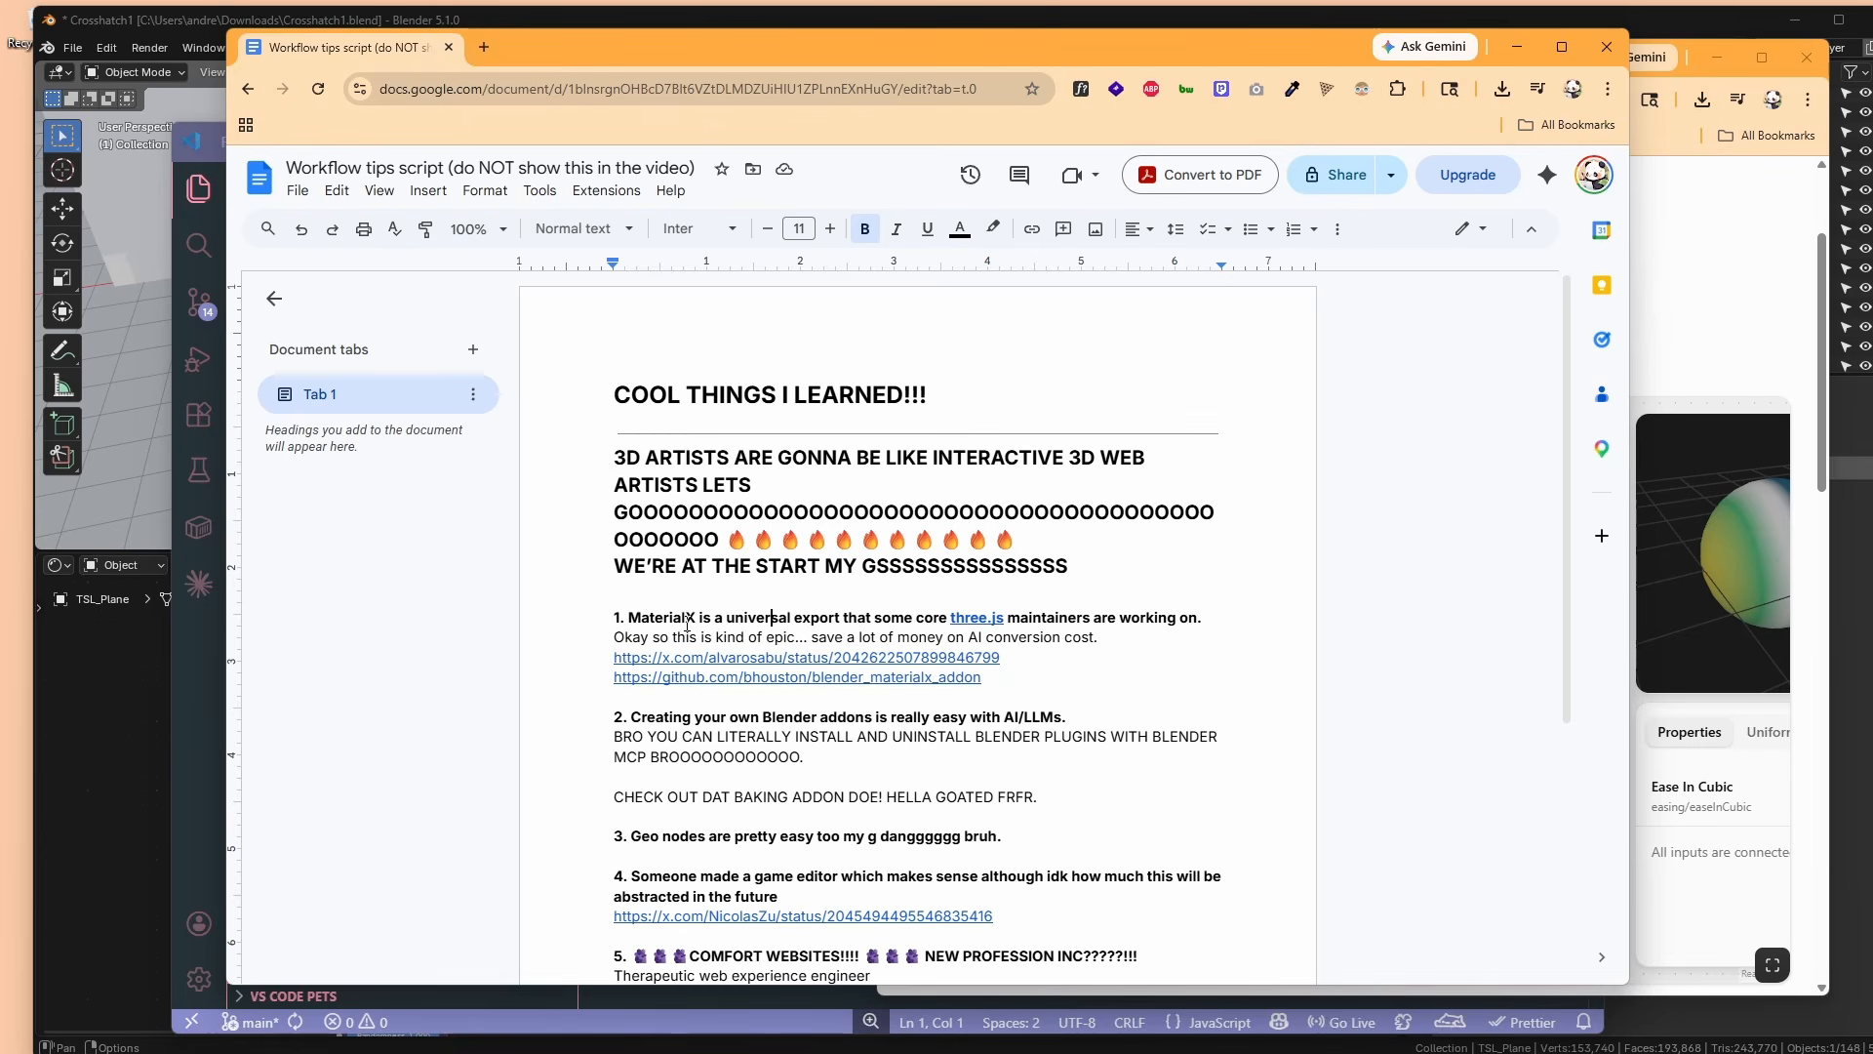
ctrl+click(797, 676)
scroll(1146, 503, down, 1)
scroll(1147, 502, down, 6)
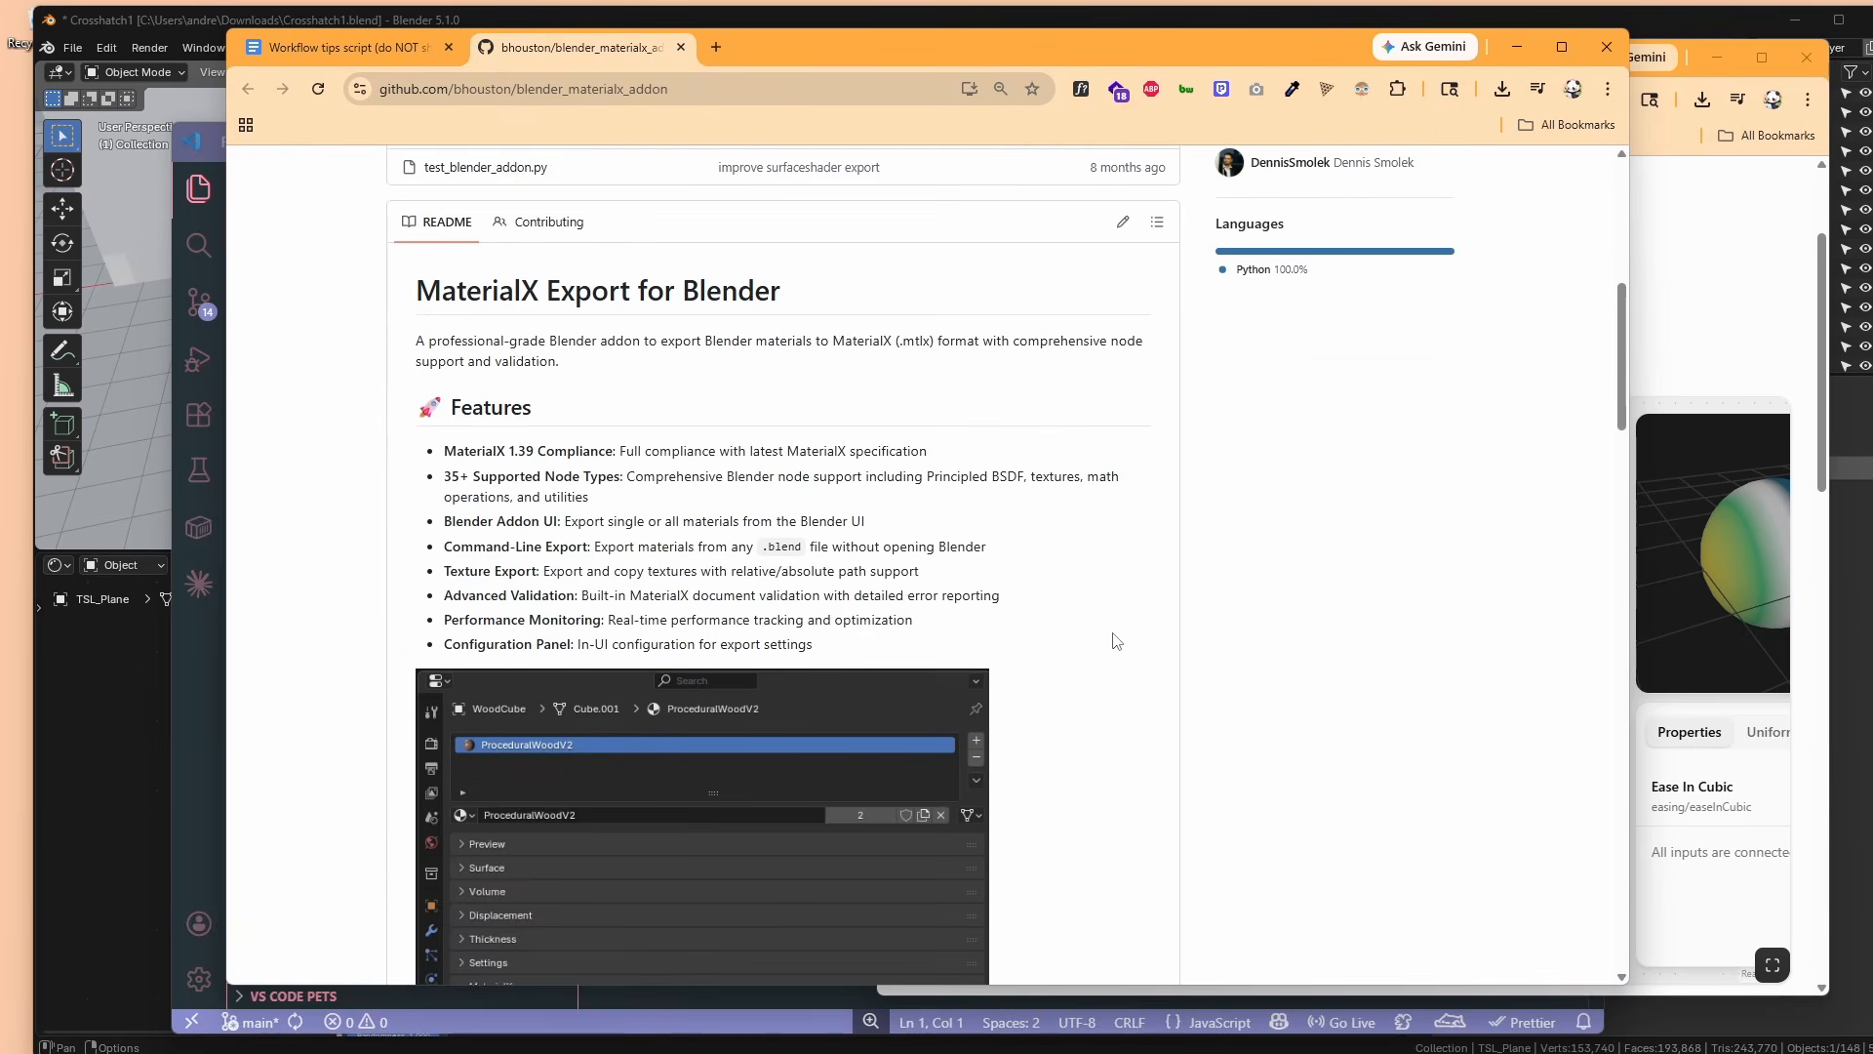
scroll(1116, 639, up, 7)
Return to the workflow tips document, open the X link under the MaterialX item, and review the post on translating a TSL shader into Blender nodes.
key(ctrl+shift+Tab)
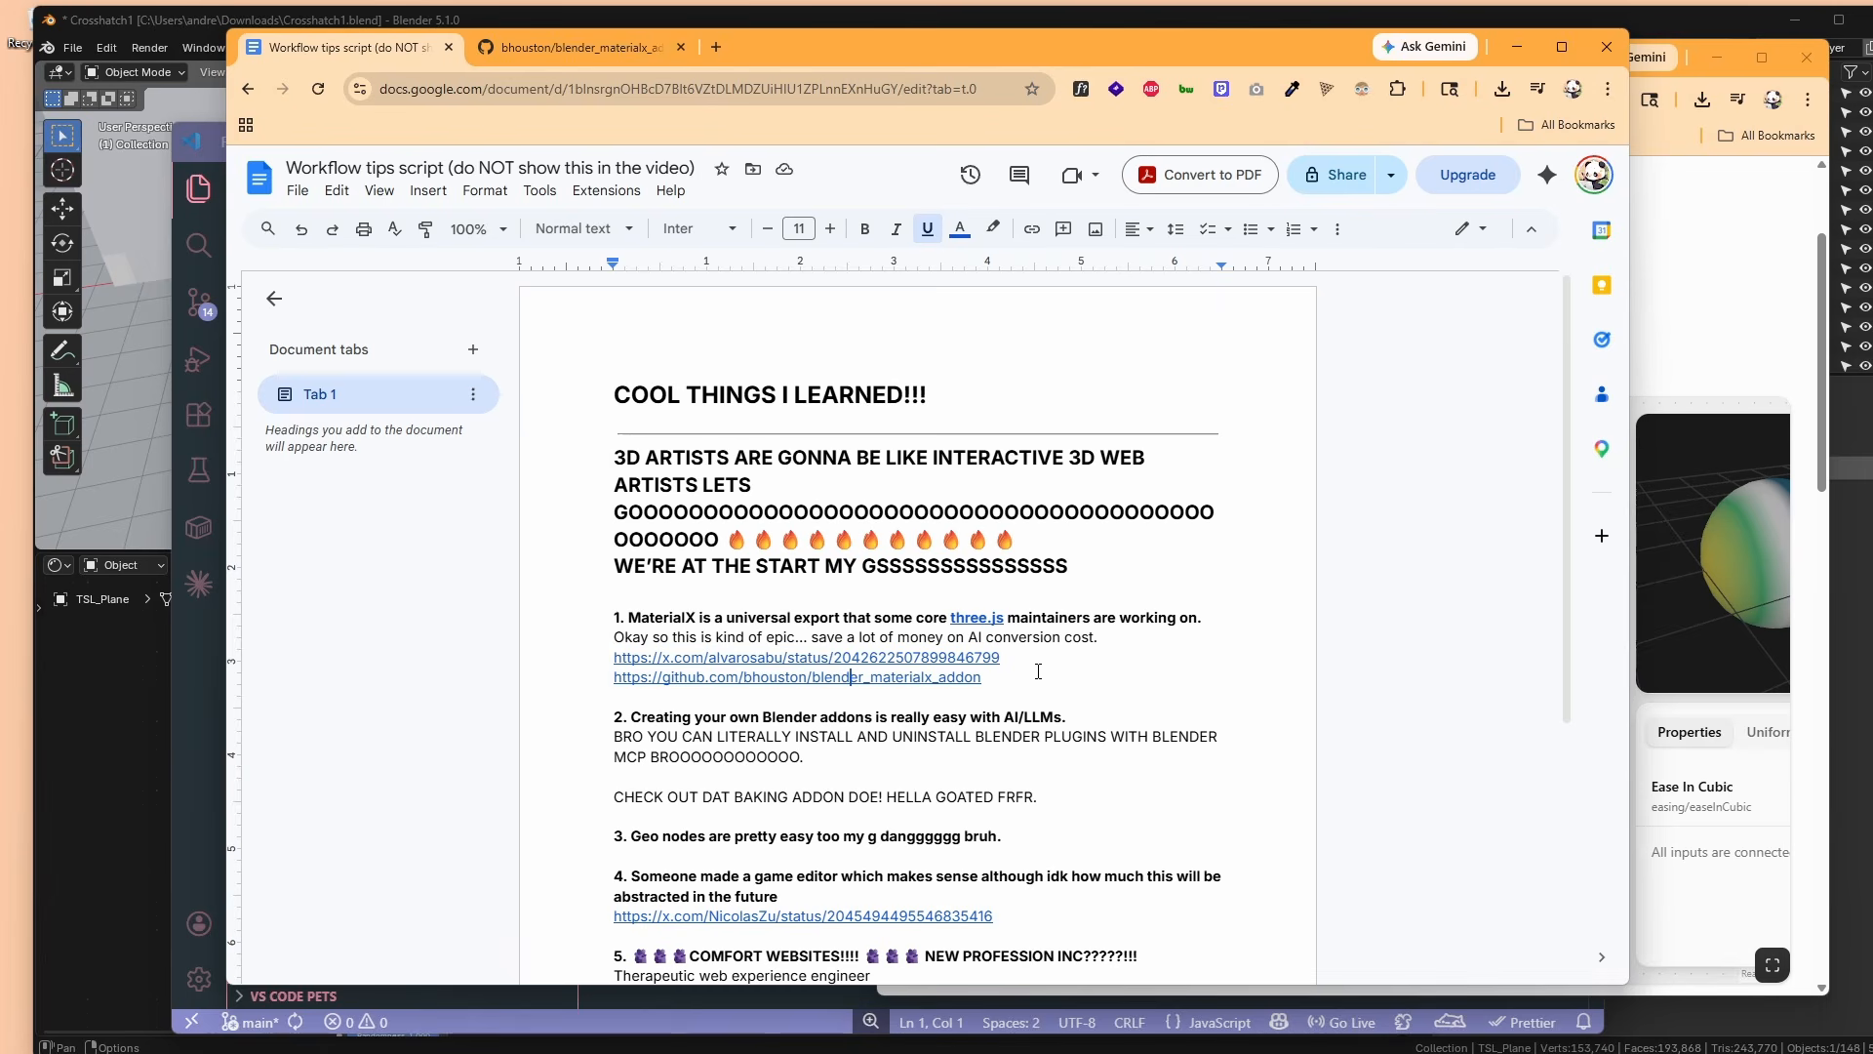
click(806, 658)
click(742, 695)
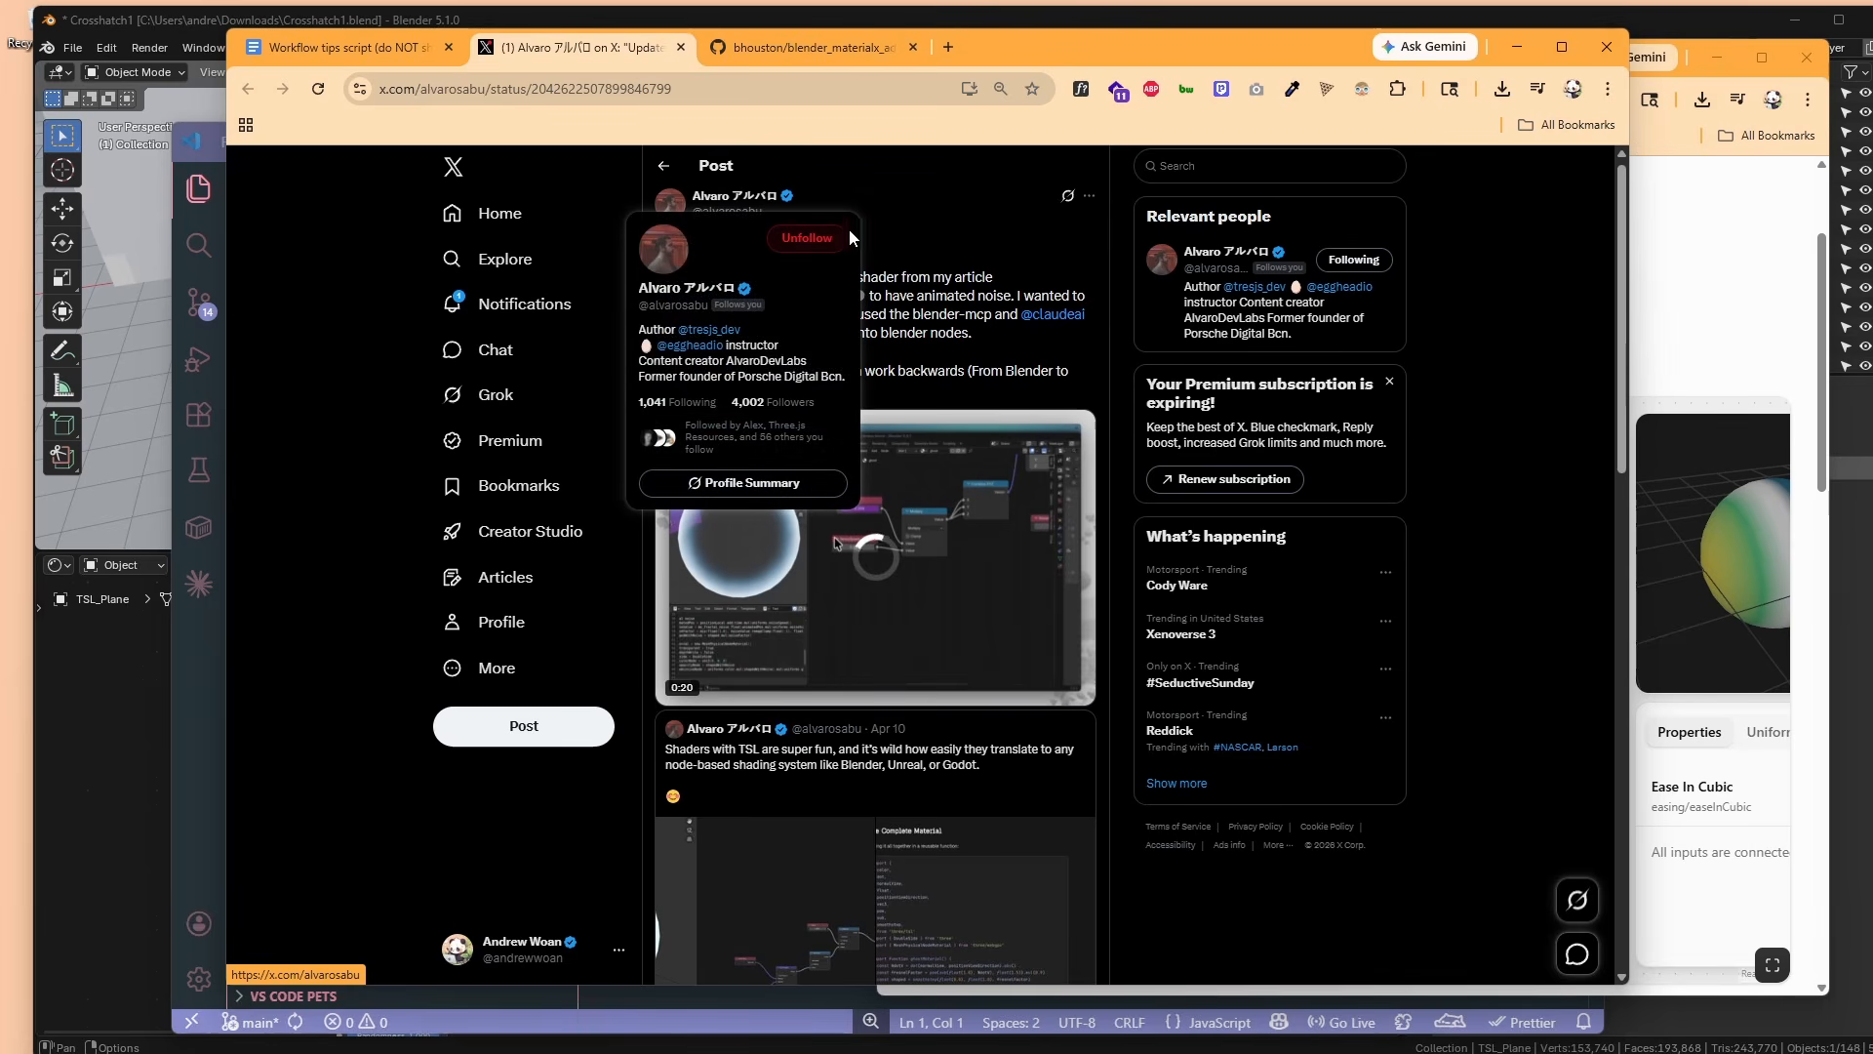
scroll(925, 459, down, 2)
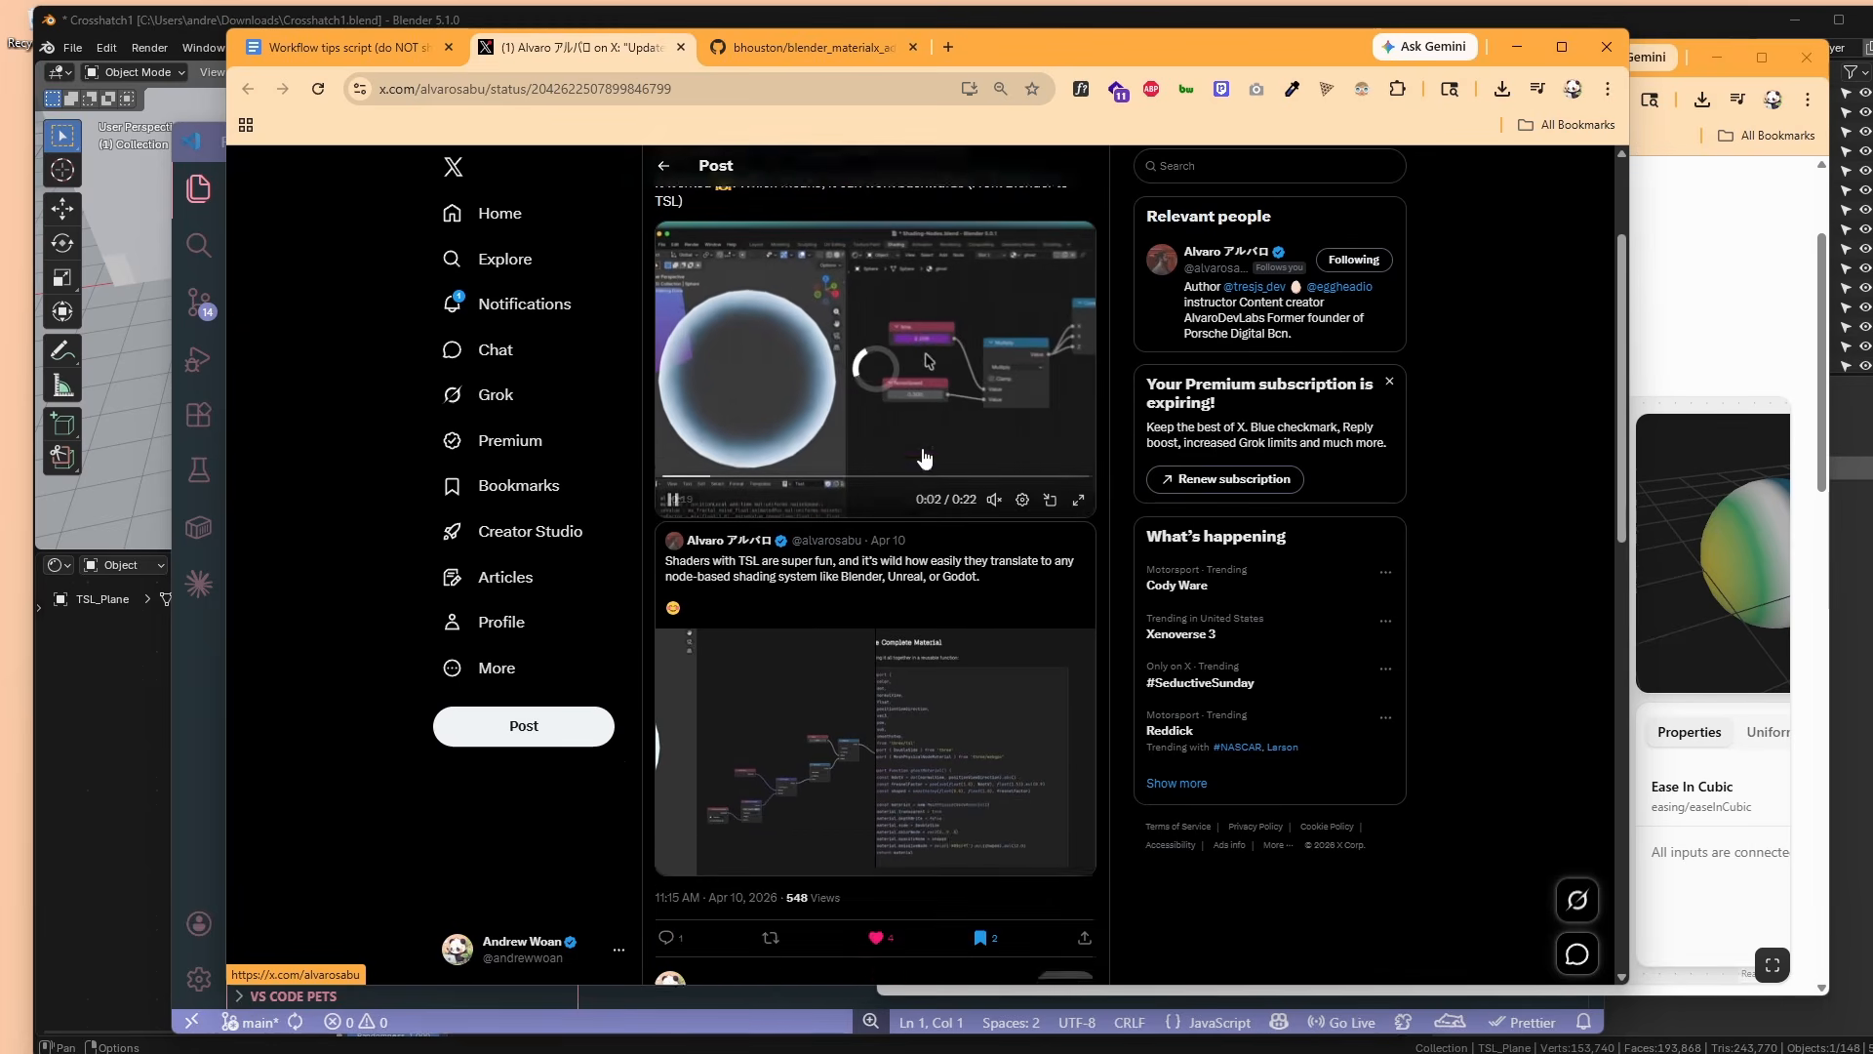
scroll(924, 458, down, 2)
scroll(927, 488, up, 4)
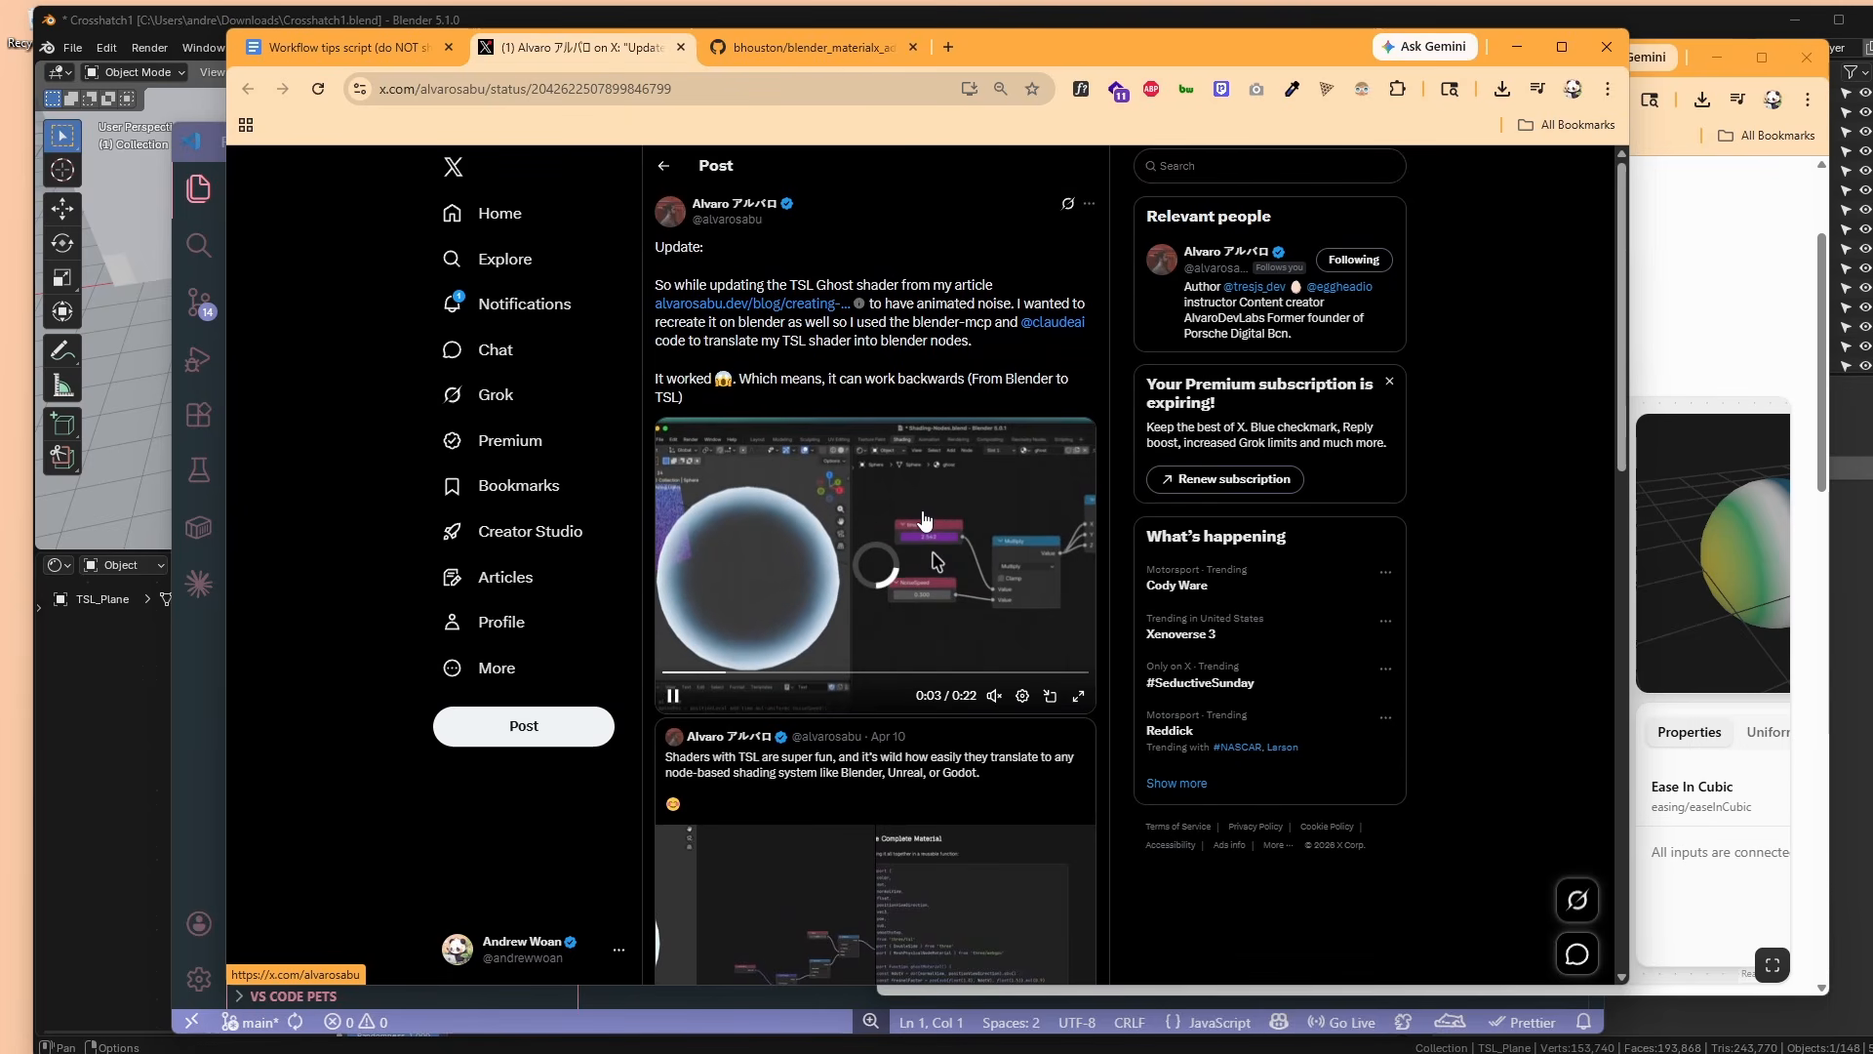
Go back to the workflow tips document, highlight item 4 about the game editor, and view the X post on designing within Codex.
click(351, 47)
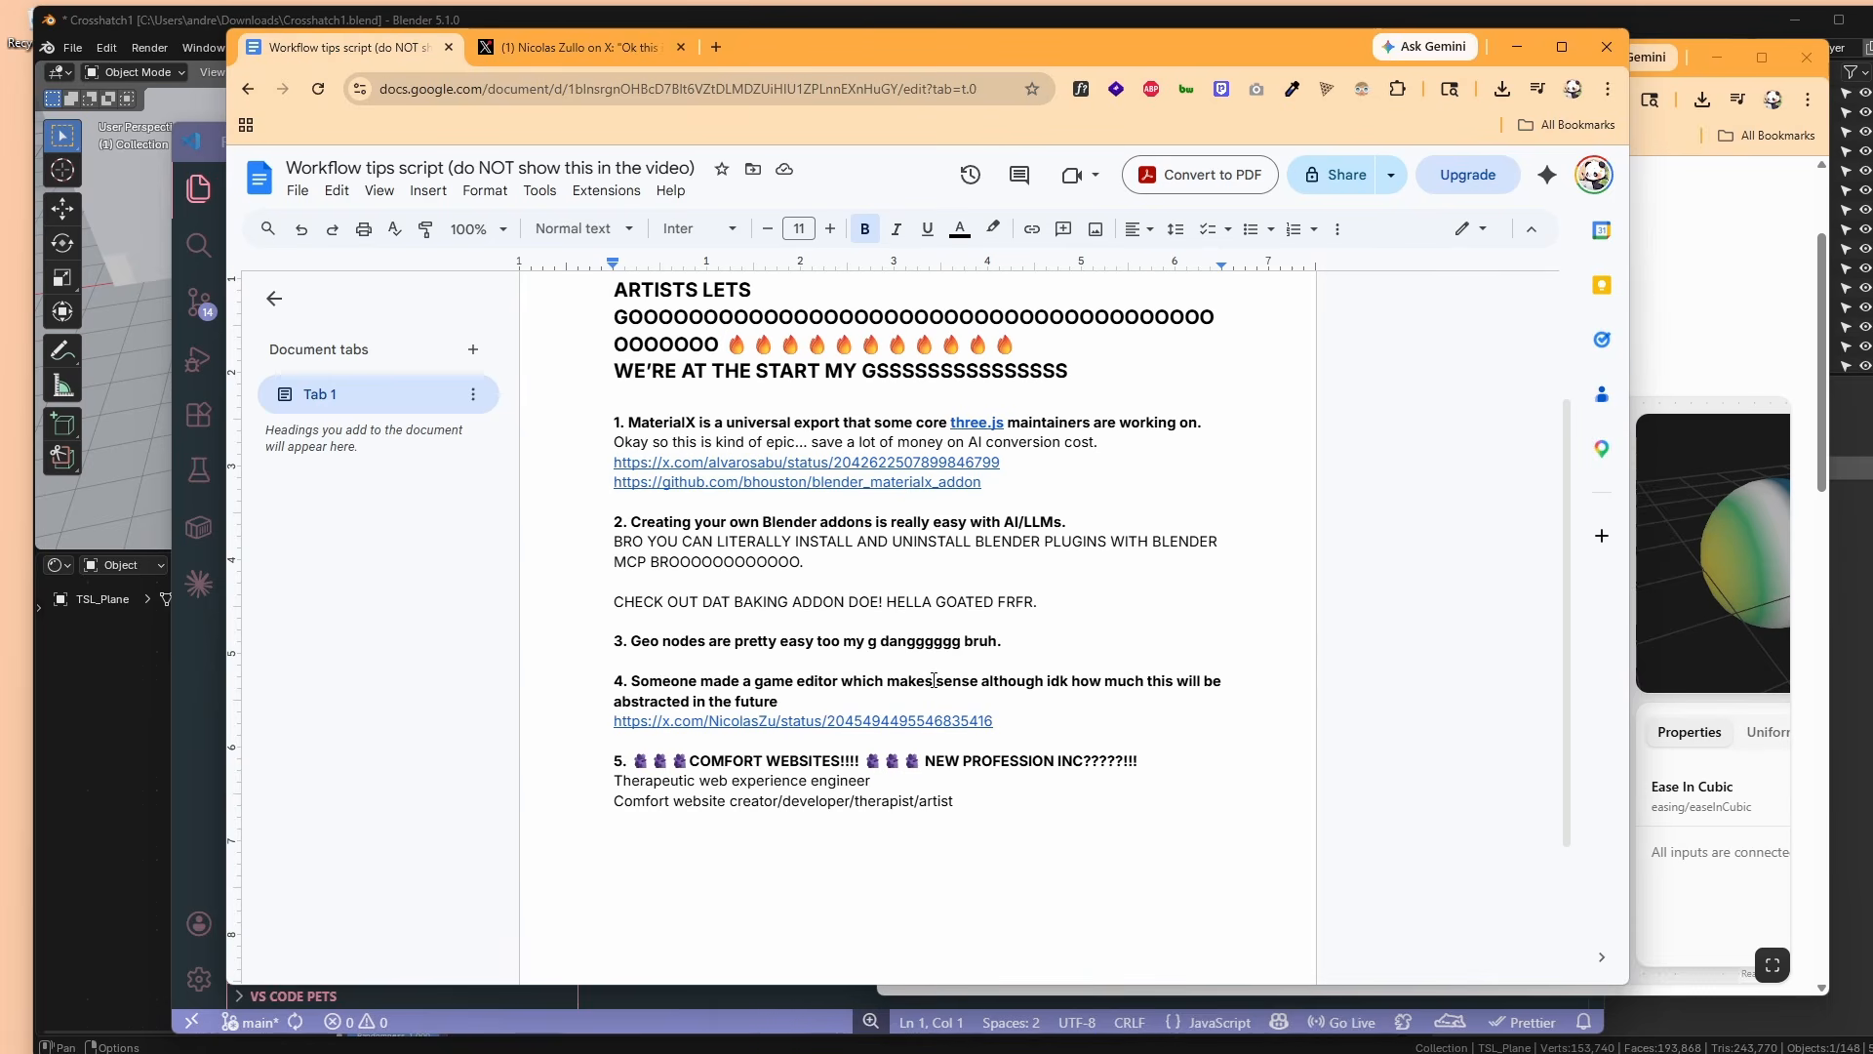
key(shift+Up)
key(shift+Up)
key(shift+Home)
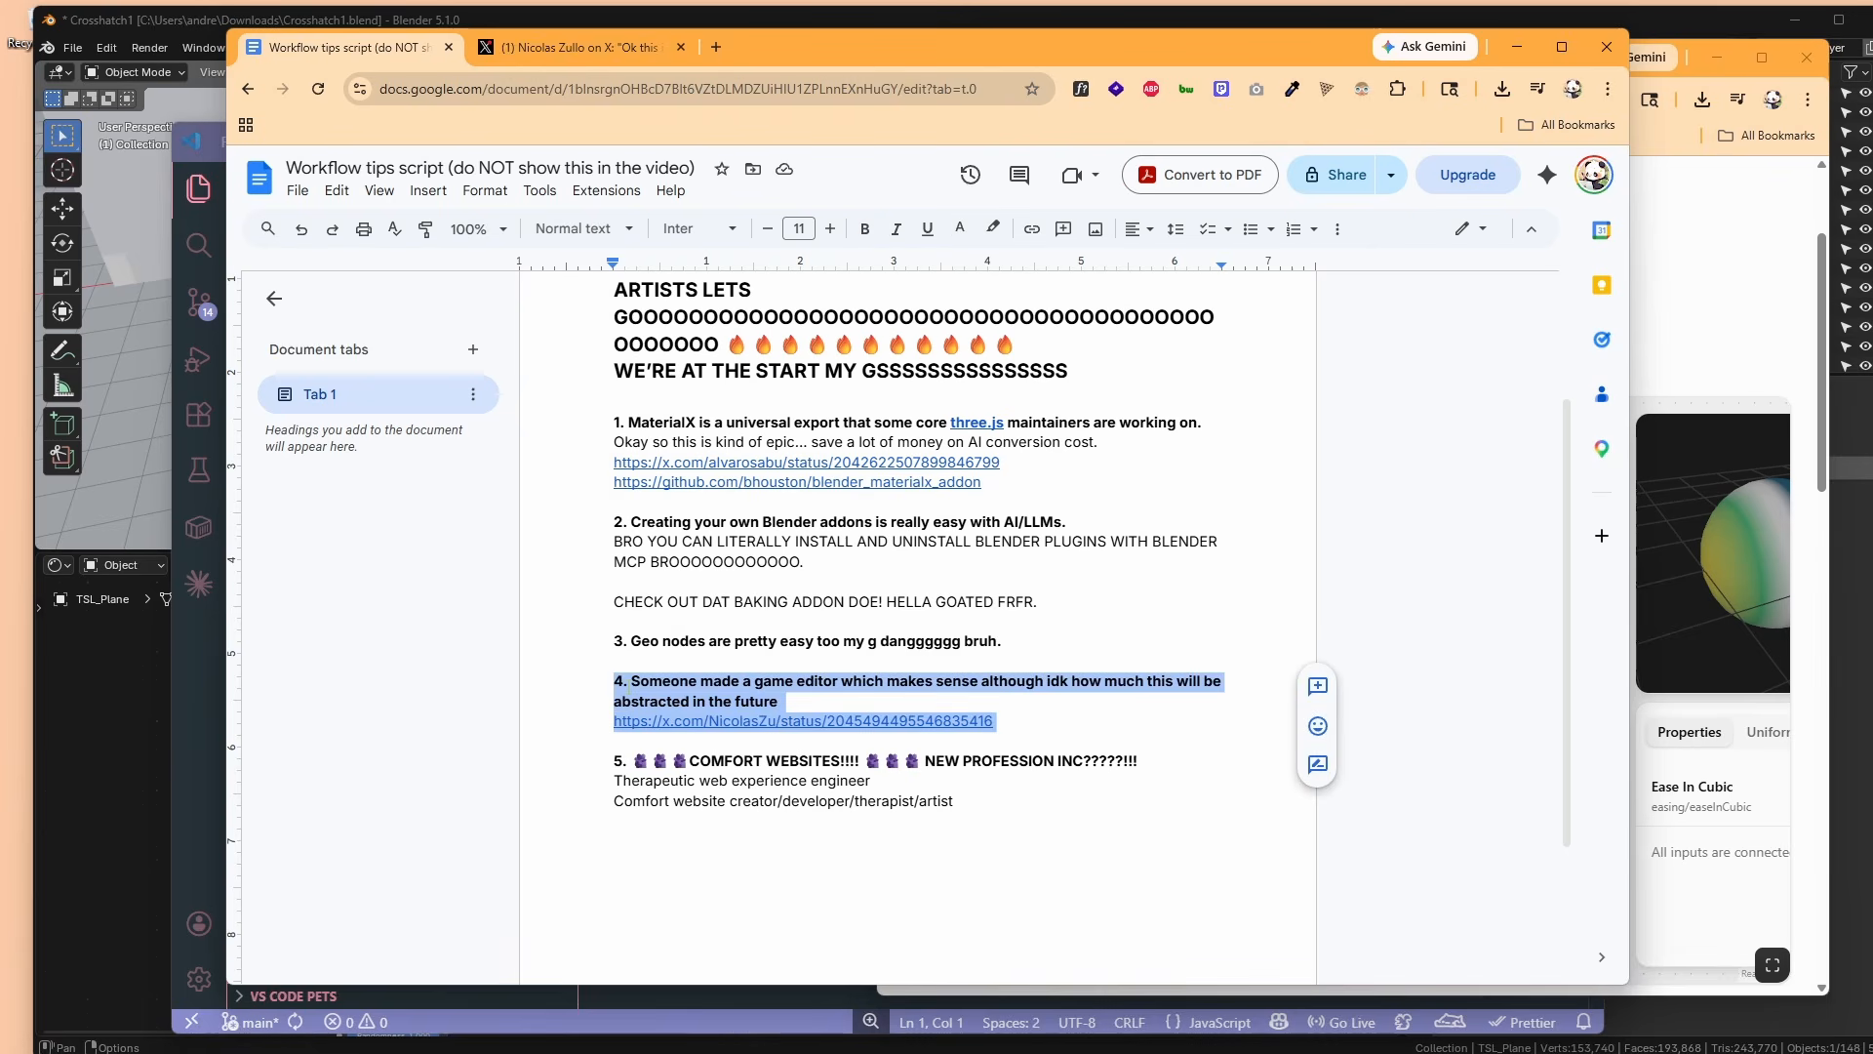
click(673, 689)
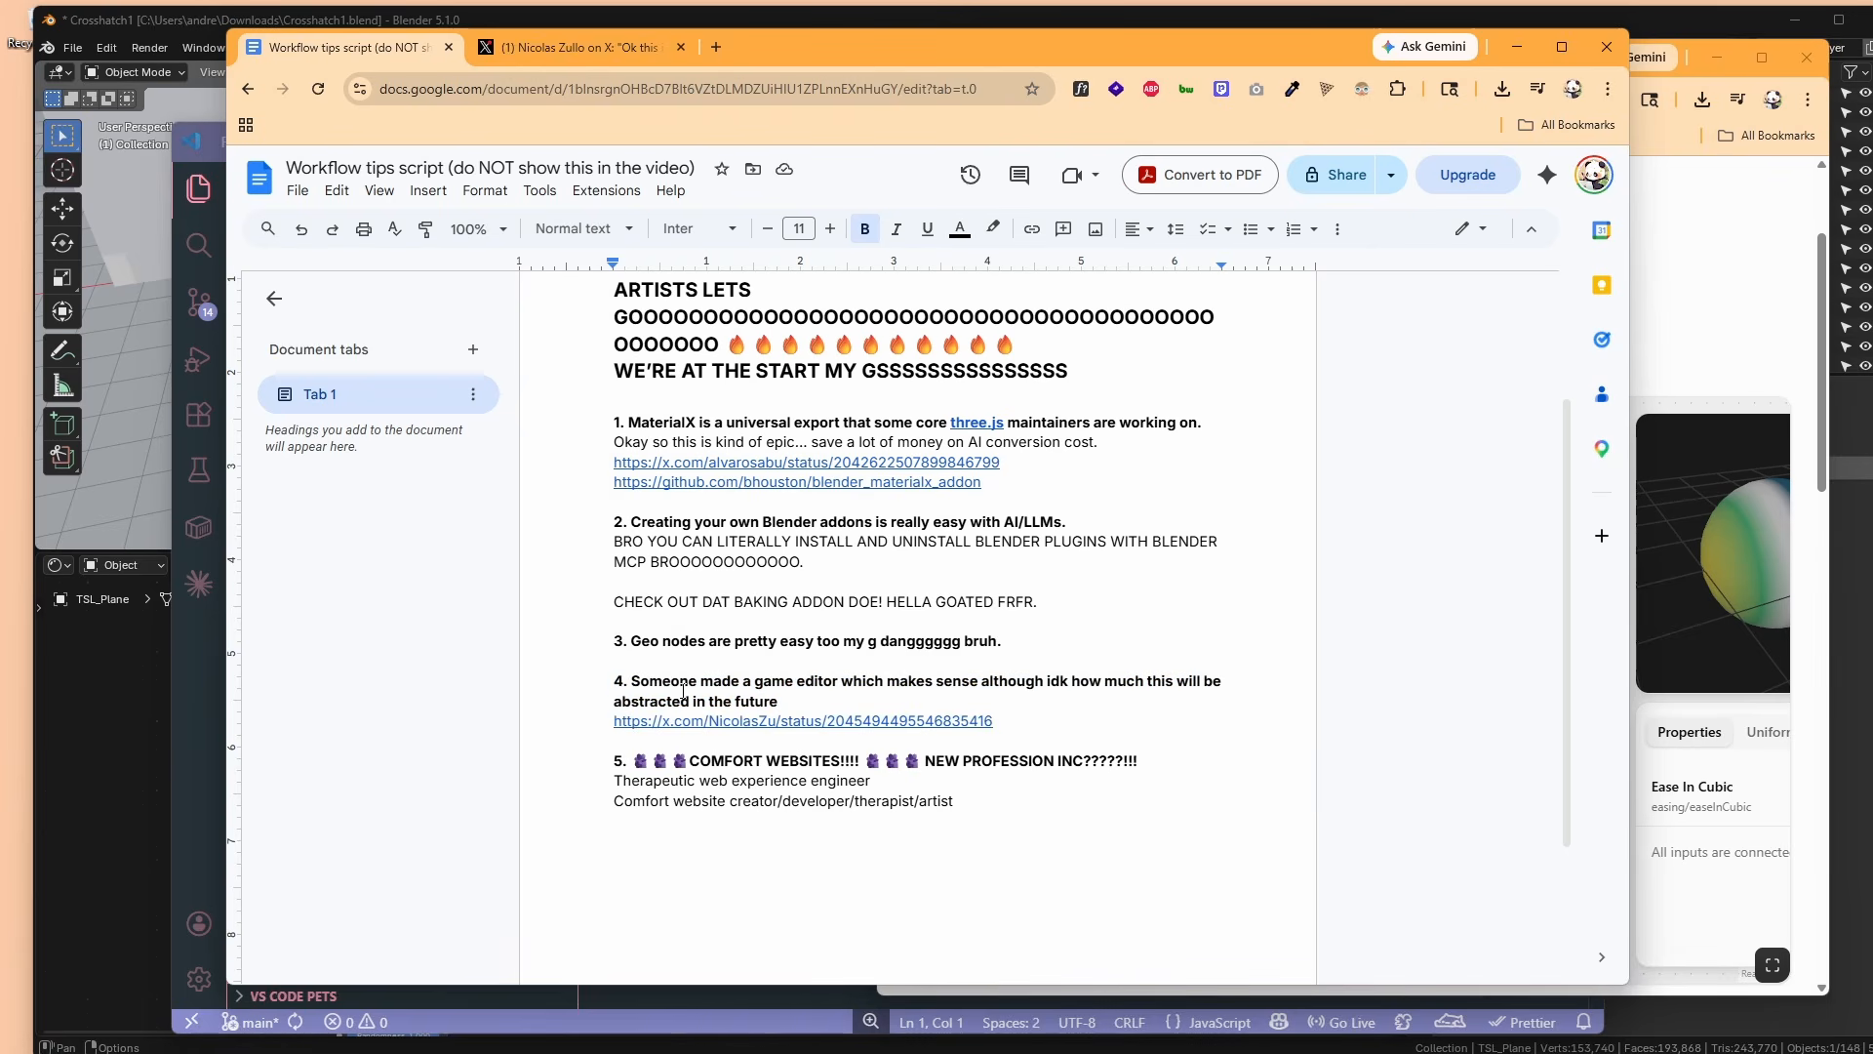
click(613, 46)
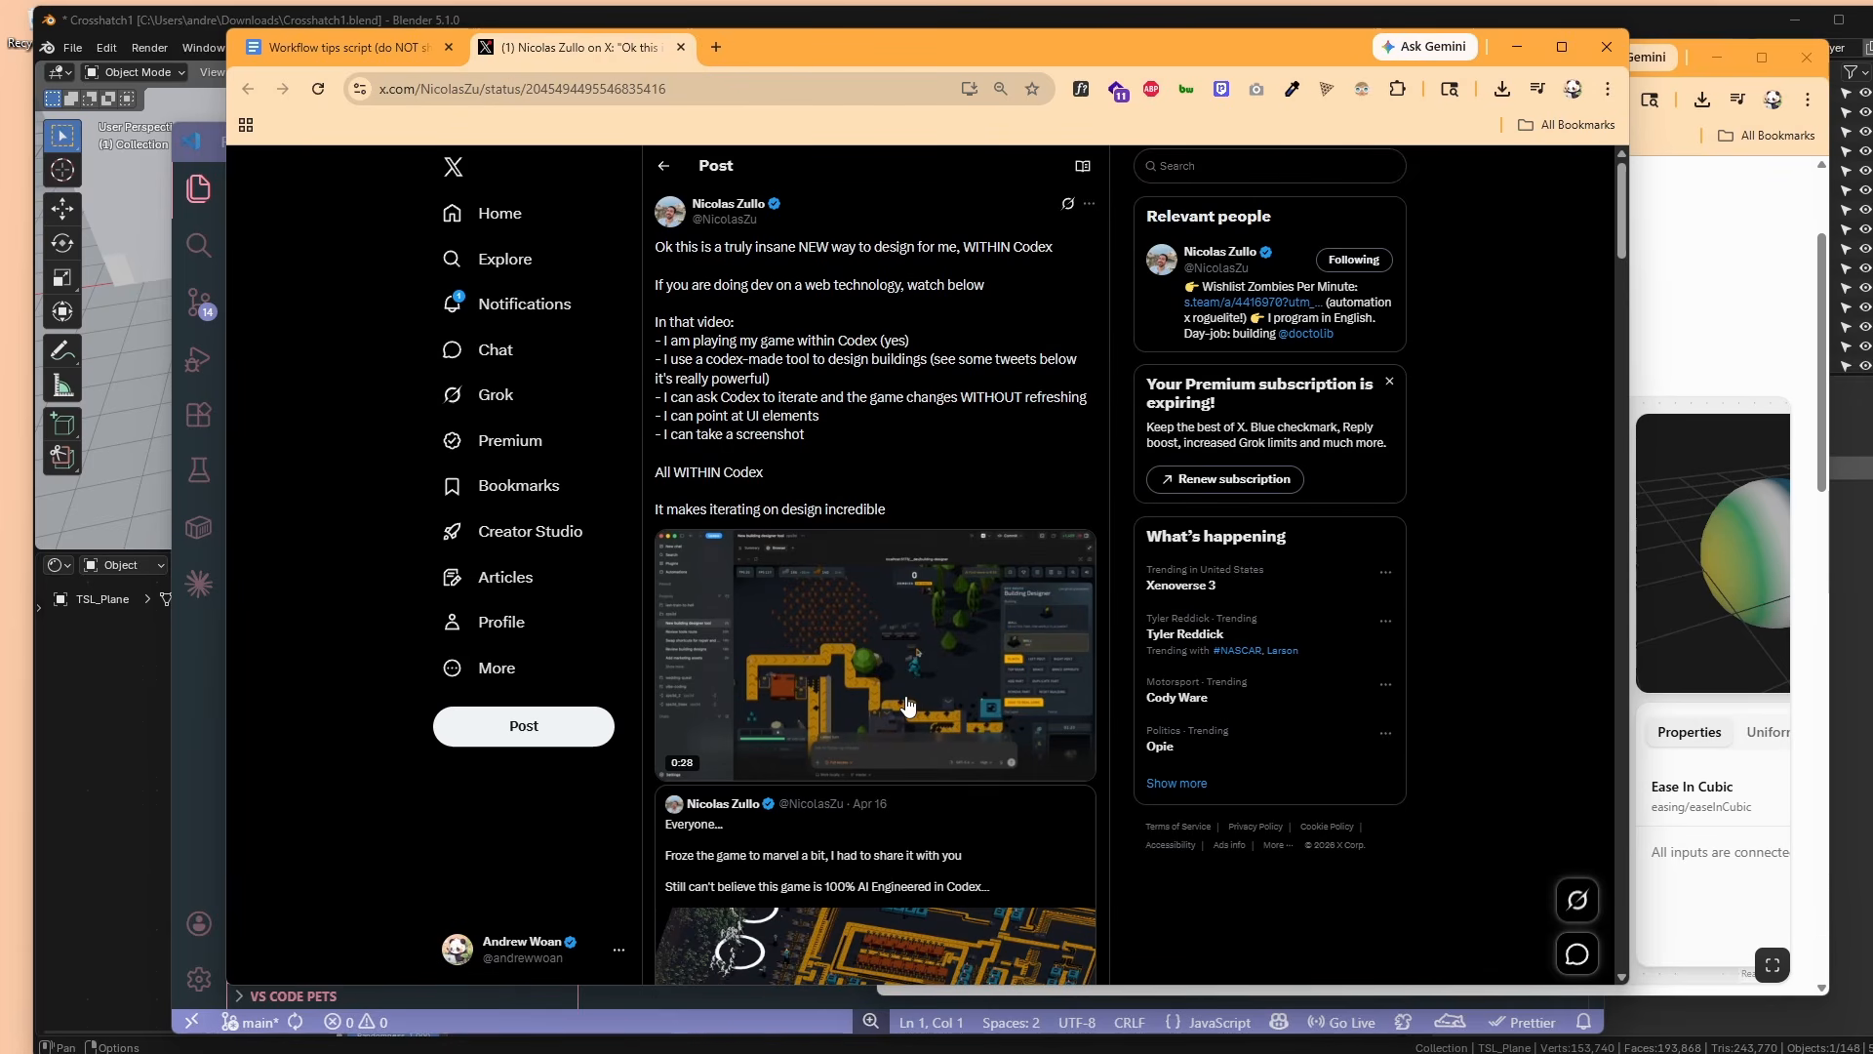
Review the Coastal World case study's section on using Blender as a level editor and play the Blender editor plugin demo video.
click(185, 642)
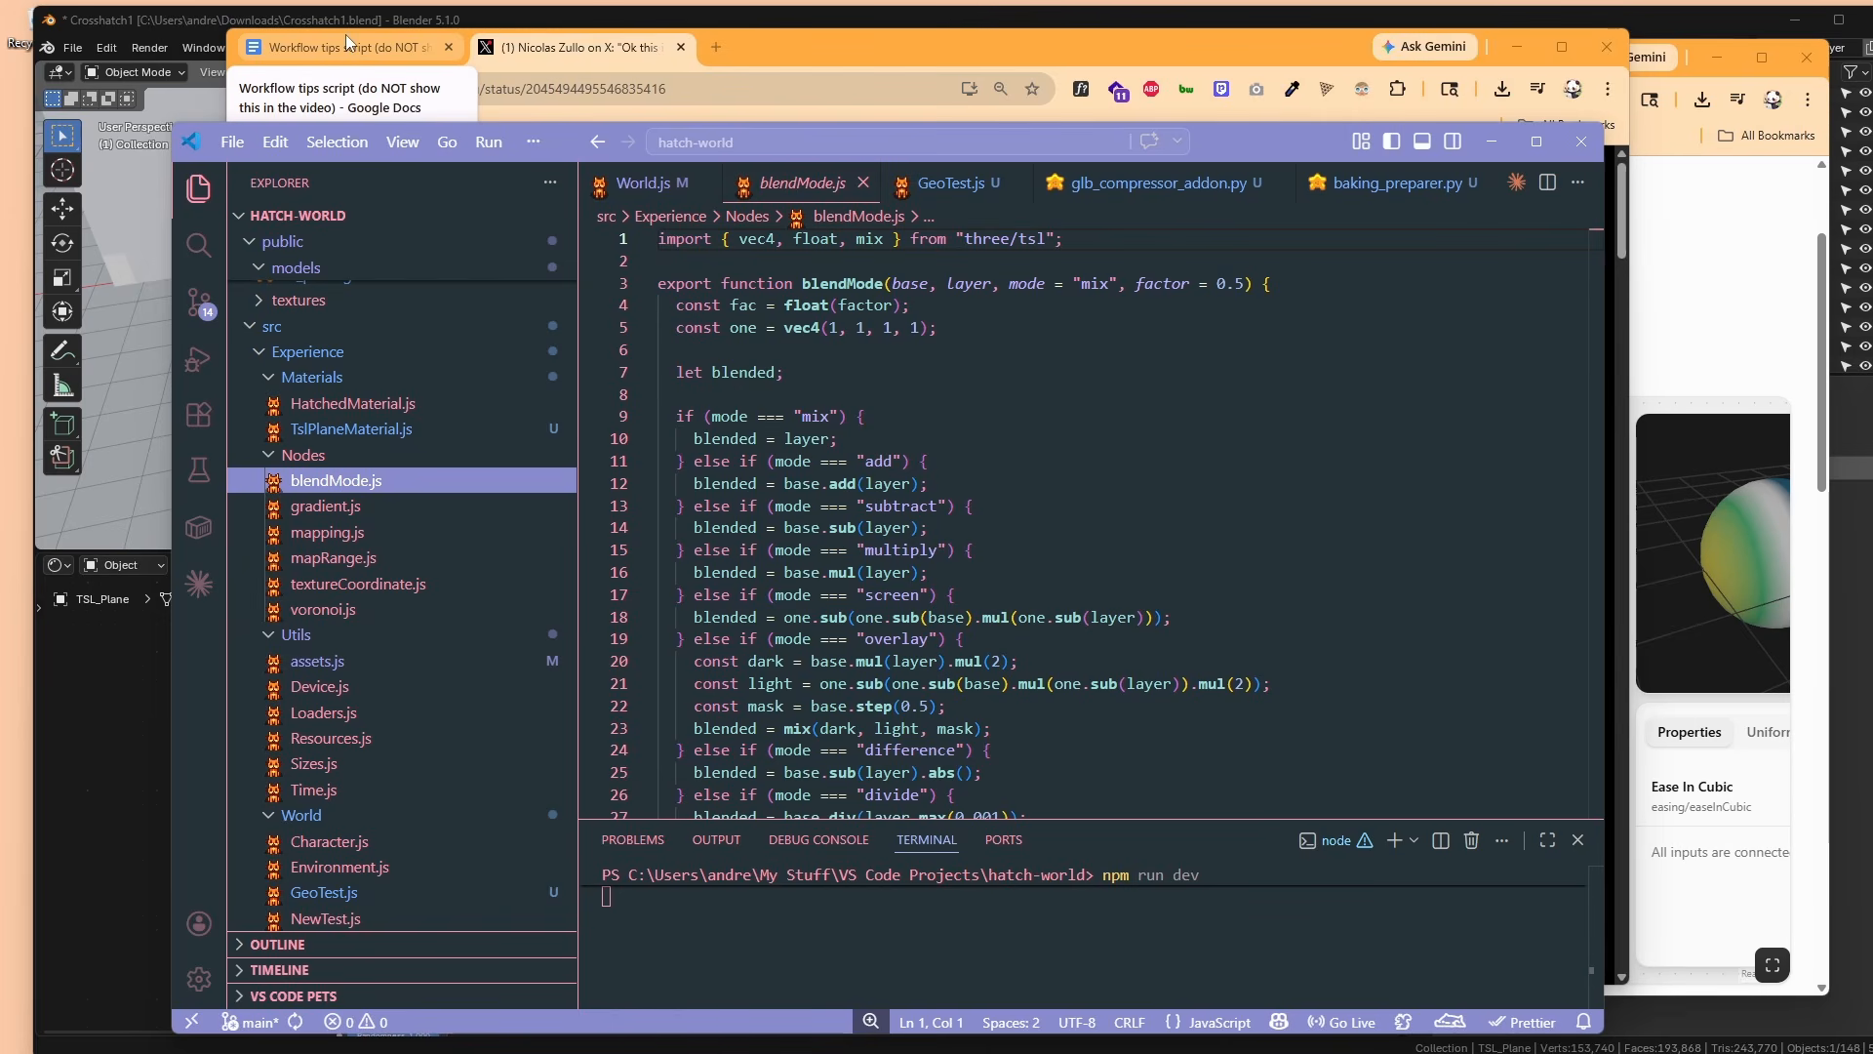
click(347, 43)
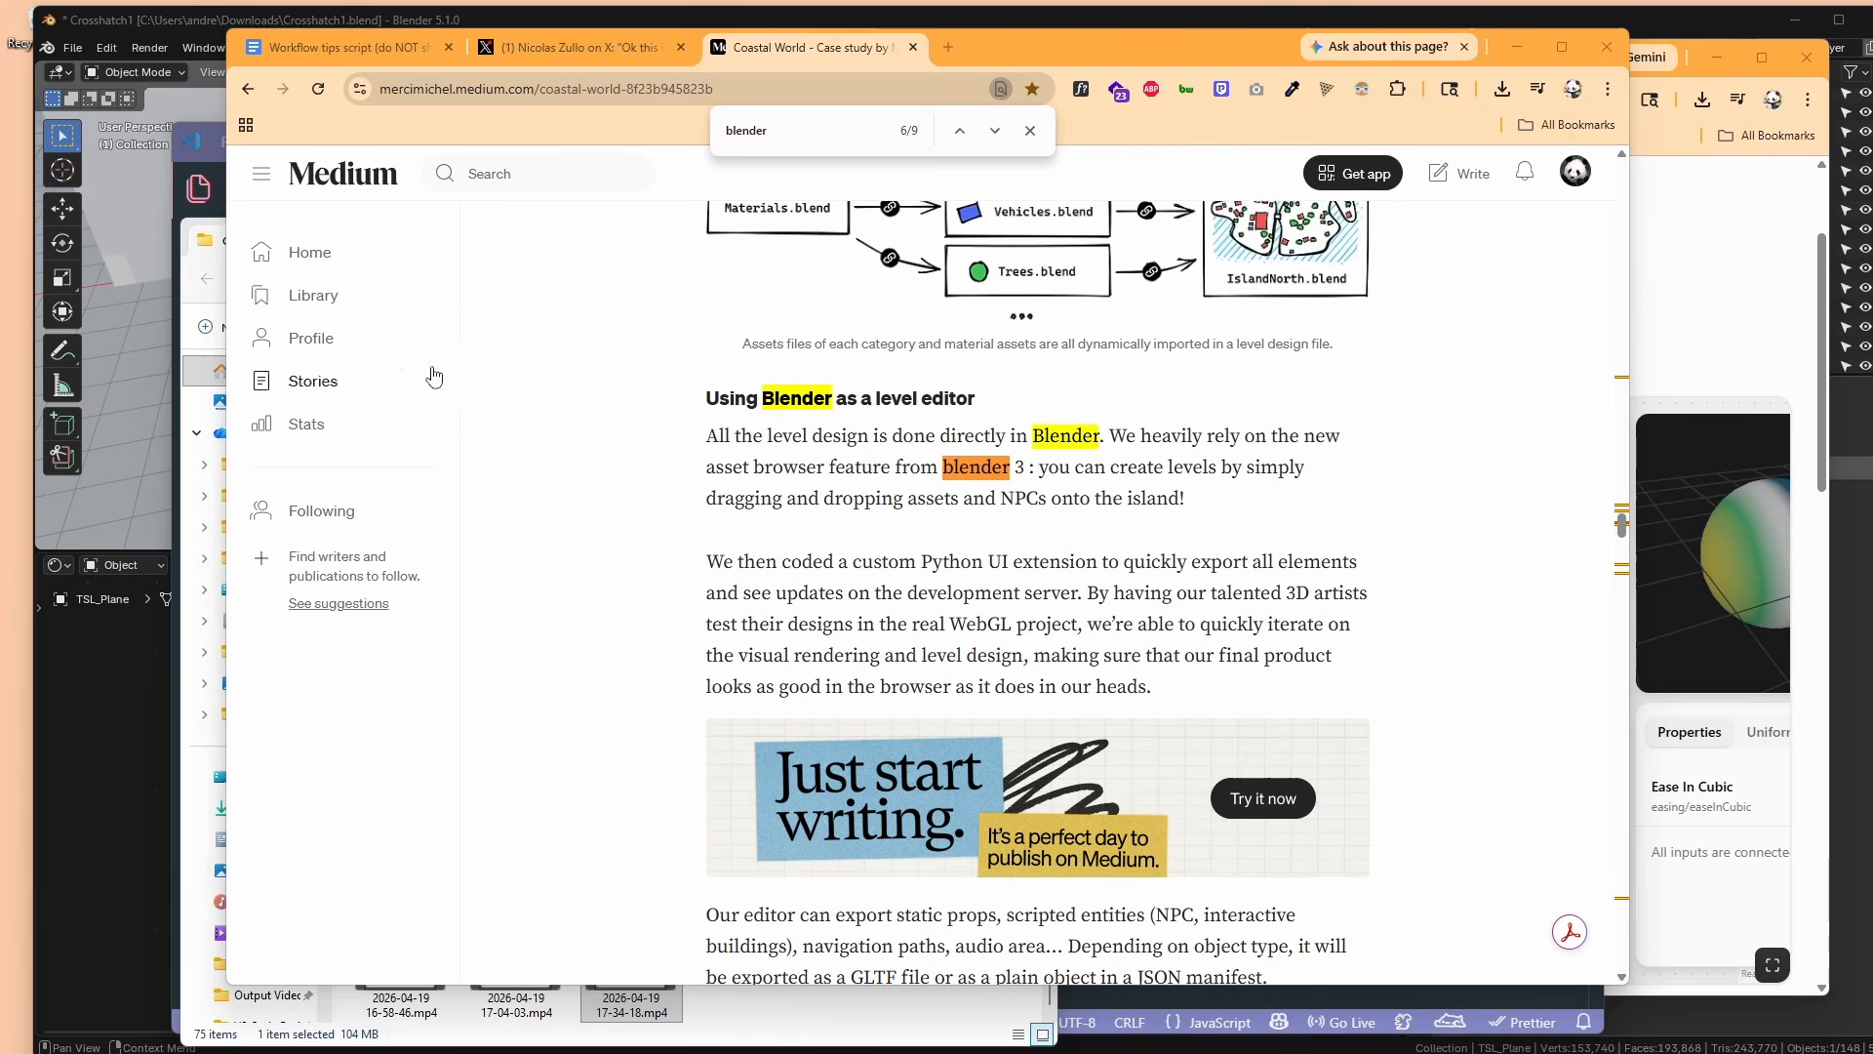
scroll(750, 284, down, 2)
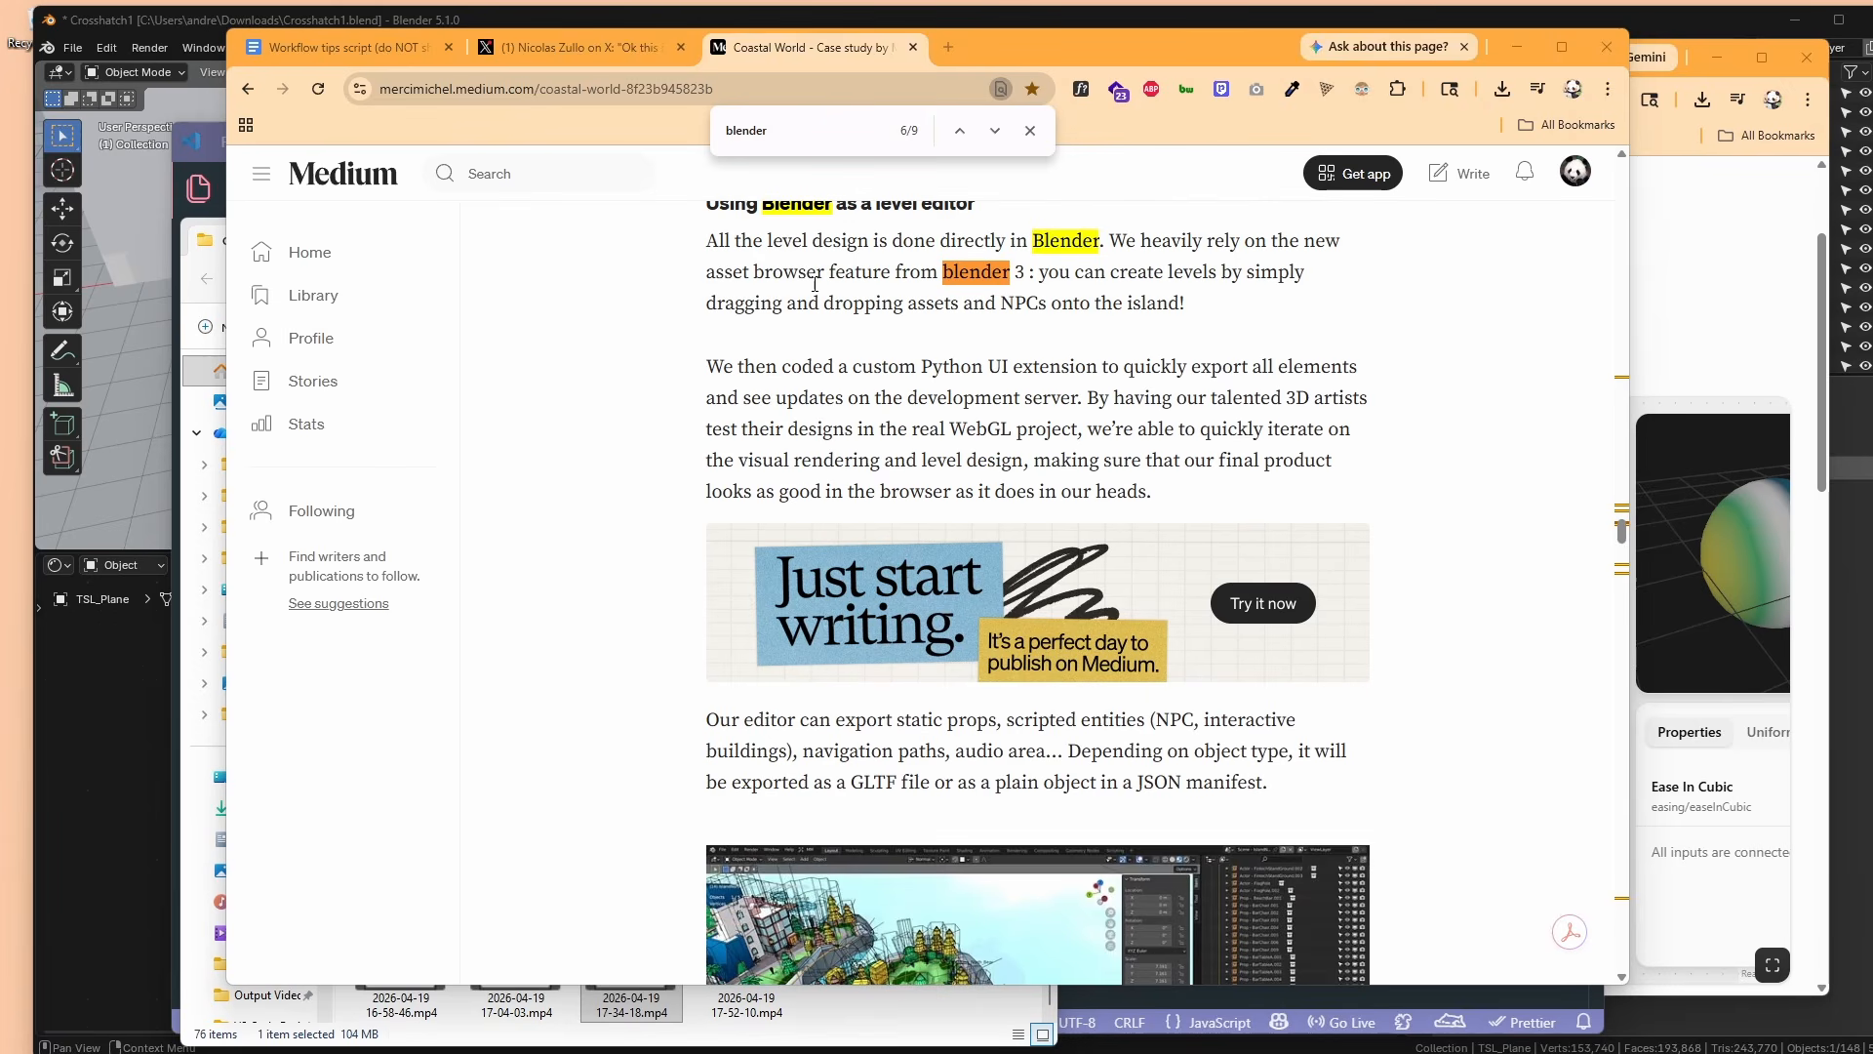
scroll(815, 284, up, 2)
scroll(859, 439, down, 12)
scroll(892, 548, up, 3)
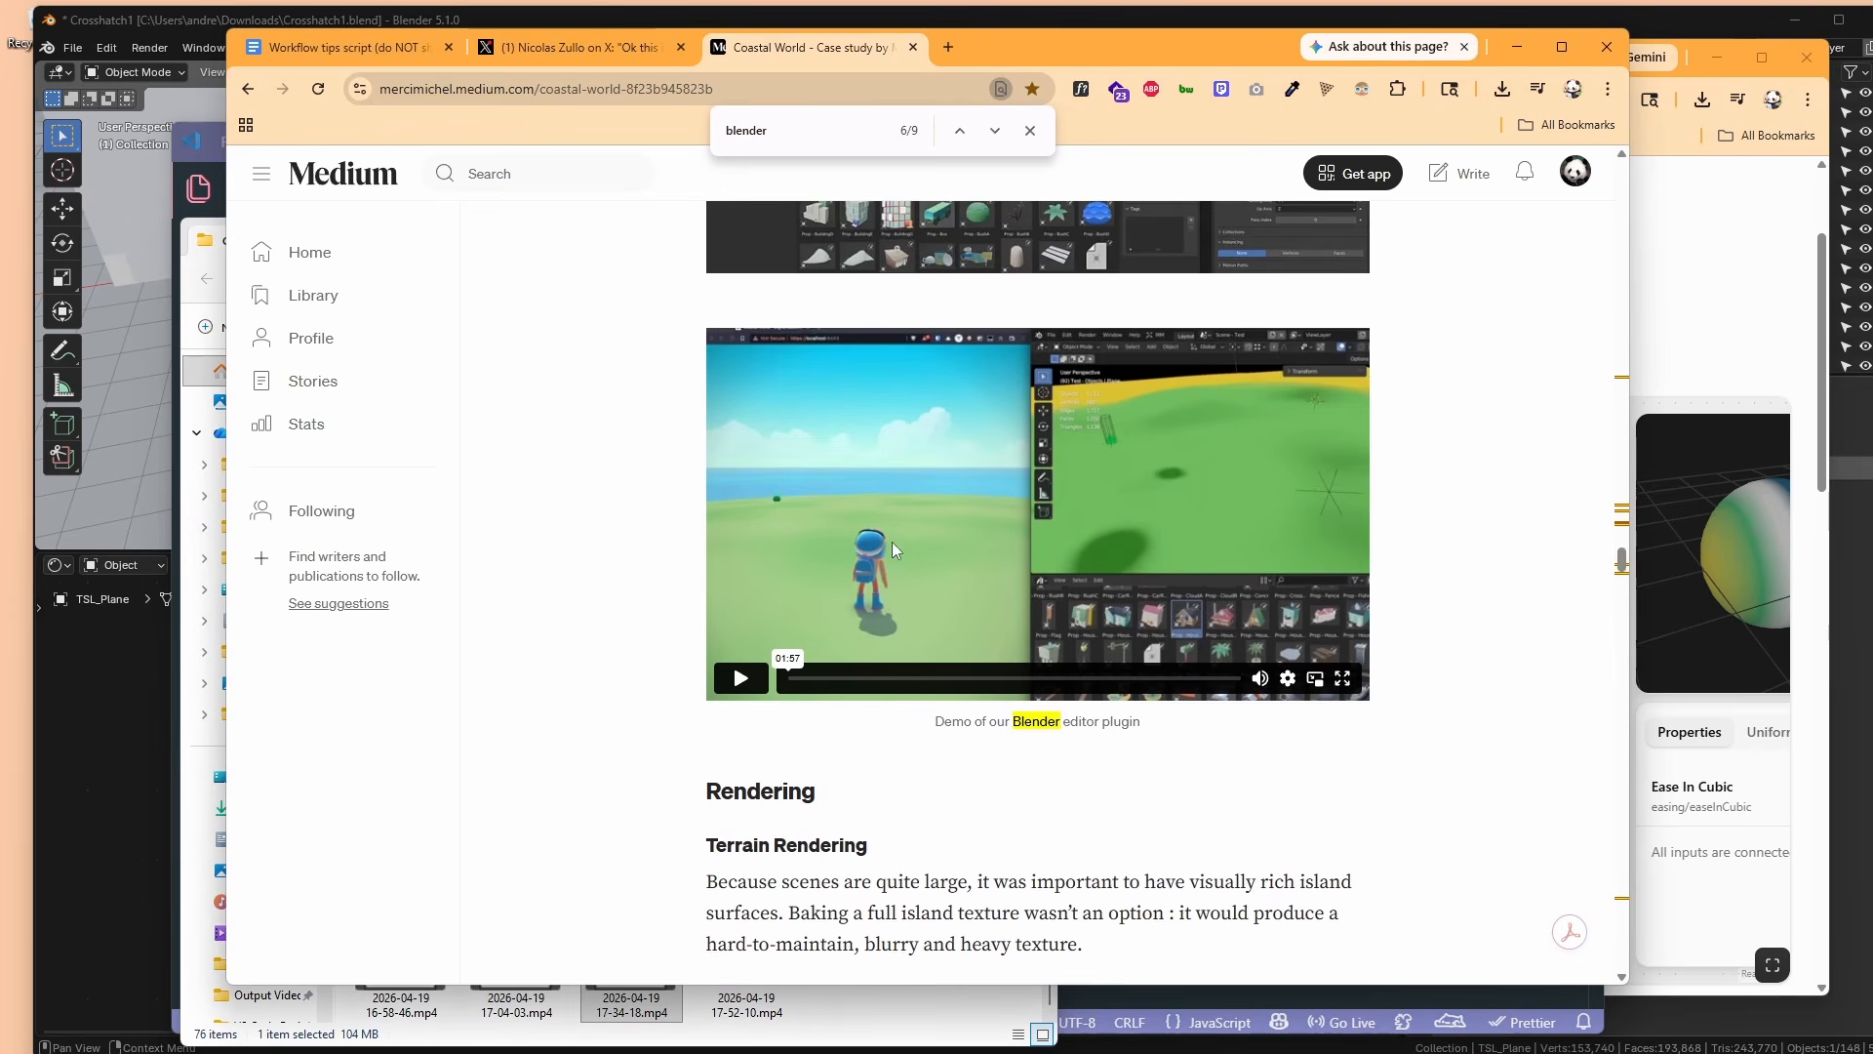
click(891, 541)
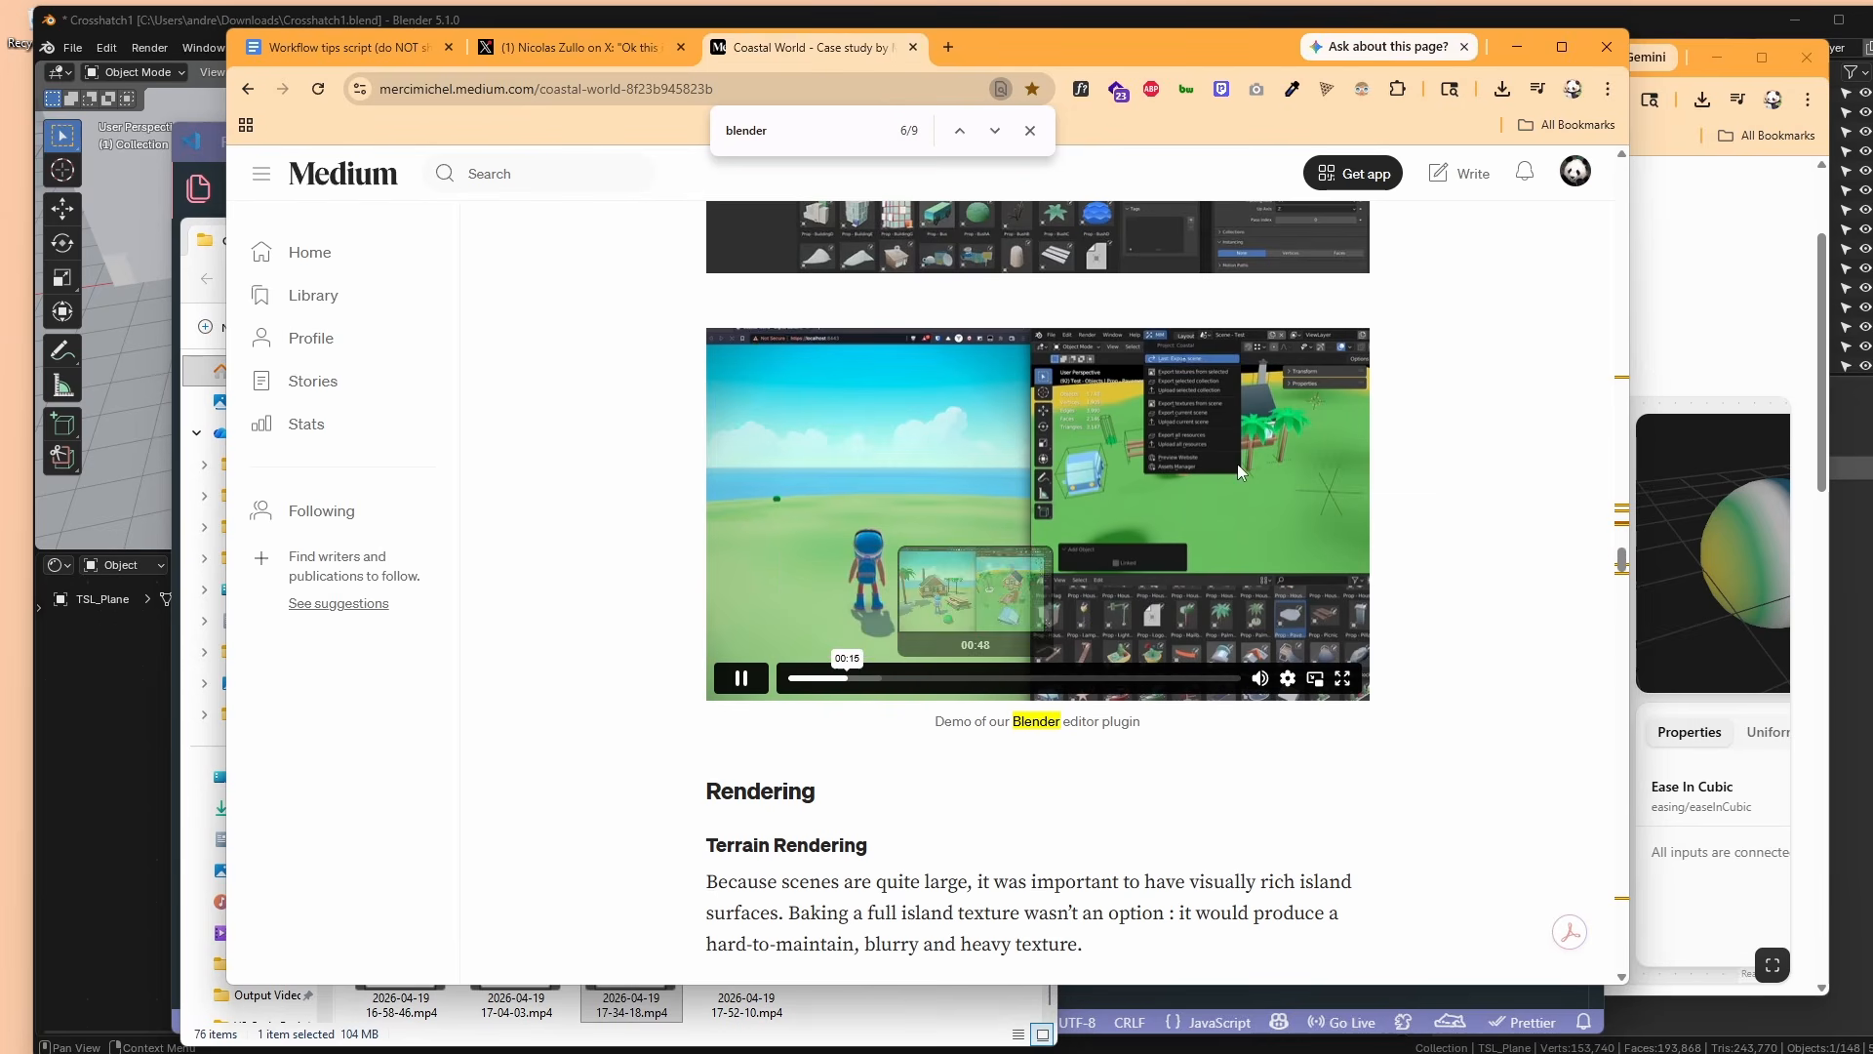